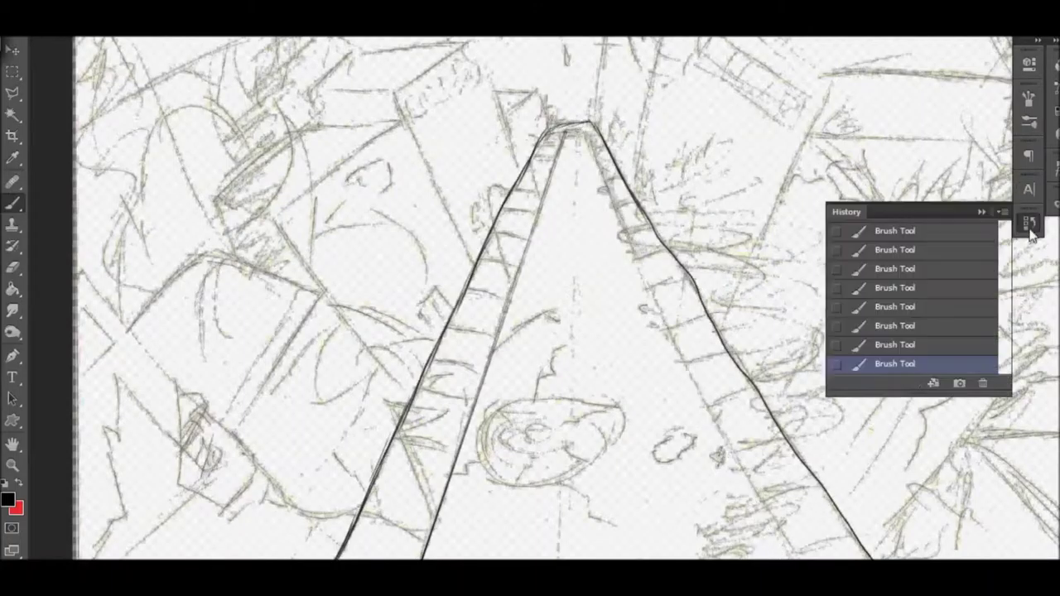
Ink the right sidewalk's inner edge from the far end of the street down along the sketch.
{"action": "left_click", "coordinate": [1029, 221]}
{"action": "scroll", "coordinate": [530, 298], "scroll_direction": "right", "scroll_amount": 10}
{"action": "scroll", "coordinate": [530, 298], "scroll_direction": "left", "scroll_amount": 10}
{"action": "mouse_move", "coordinate": [447, 124]}
{"action": "left_mouse_down"}
{"action": "mouse_move", "coordinate": [485, 184]}
{"action": "mouse_move", "coordinate": [492, 236]}
{"action": "mouse_move", "coordinate": [650, 543]}
{"action": "left_mouse_up"}
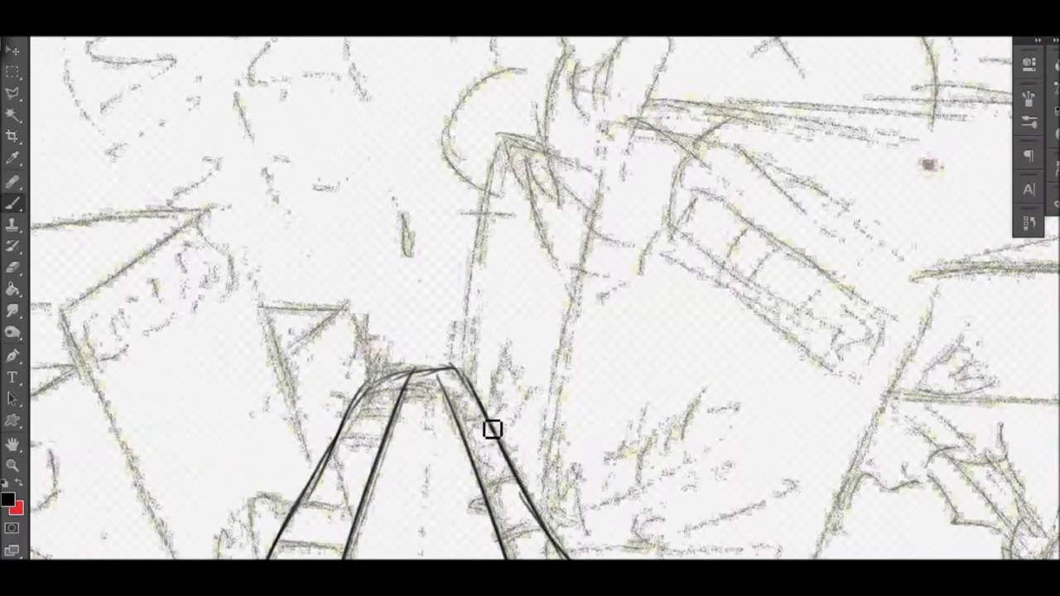
Ink the broken tower's side edge at the end of the street and the pointed flames at its top, trimming stray line with the eraser.
{"action": "mouse_move", "coordinate": [452, 368]}
{"action": "left_mouse_down"}
{"action": "mouse_move", "coordinate": [511, 132]}
{"action": "mouse_move", "coordinate": [509, 157]}
{"action": "mouse_move", "coordinate": [580, 278]}
{"action": "left_mouse_up"}
{"action": "left_click_drag", "start_coordinate": [556, 202], "coordinate": [573, 53]}
{"action": "key", "text": "e"}
{"action": "left_click_drag", "start_coordinate": [522, 166], "coordinate": [557, 202]}
{"action": "key", "text": "b"}
{"action": "left_click_drag", "start_coordinate": [580, 277], "coordinate": [570, 307]}
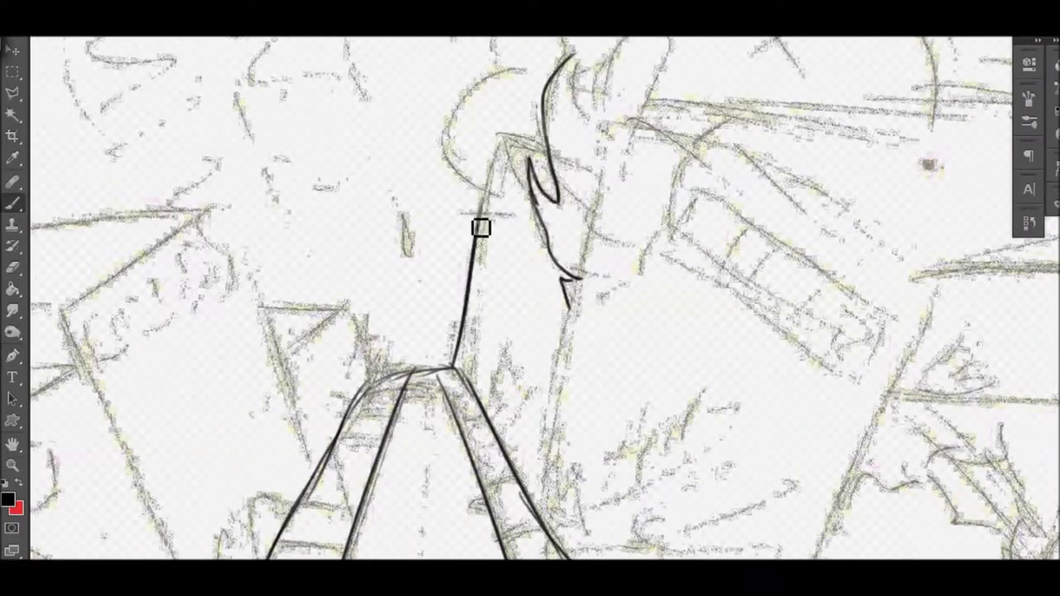
Ink the jagged cracks and horizontal breaks inside the broken tower, plus the rubble at the road's far end.
{"action": "left_click_drag", "start_coordinate": [509, 146], "coordinate": [525, 166]}
{"action": "left_click_drag", "start_coordinate": [494, 414], "coordinate": [554, 373]}
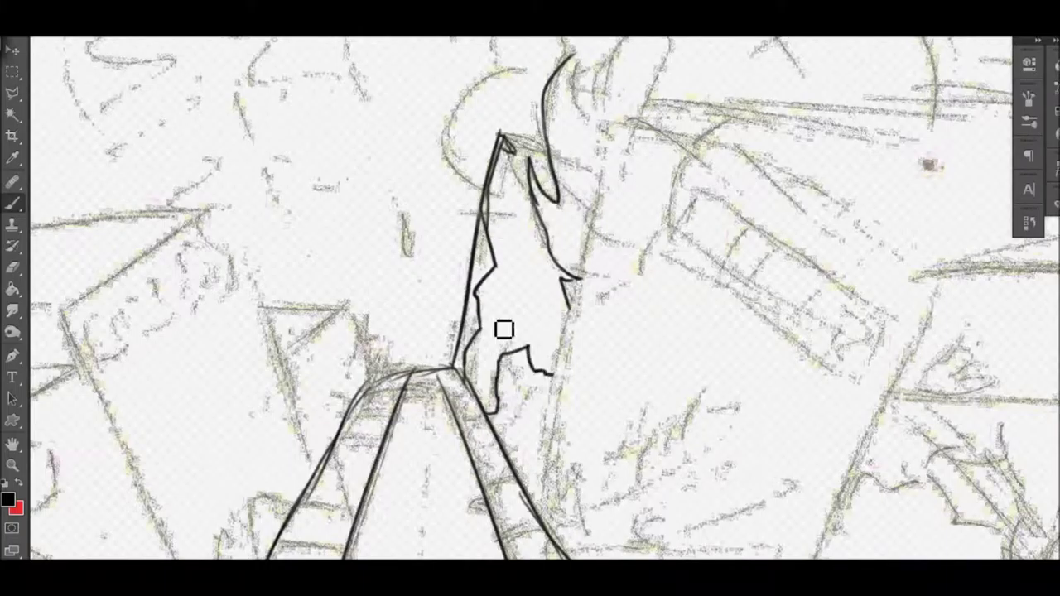
{"action": "left_click_drag", "start_coordinate": [495, 248], "coordinate": [570, 303]}
{"action": "left_click_drag", "start_coordinate": [414, 383], "coordinate": [482, 439]}
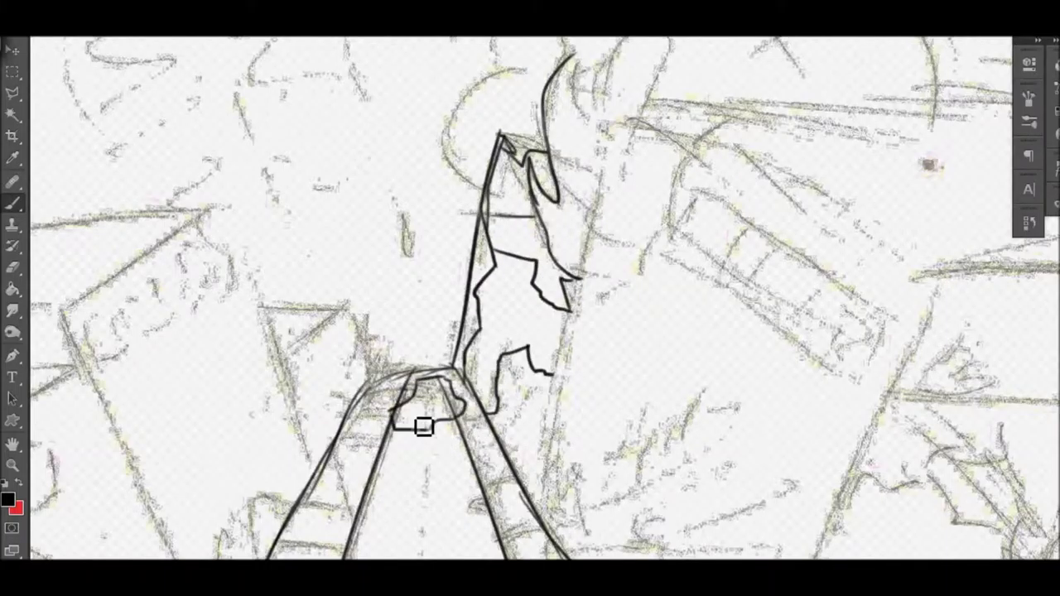
Ink the billowing smoke outline rising above the tilted building's roof.
{"action": "scroll", "coordinate": [757, 207], "scroll_direction": "up", "scroll_amount": 5}
{"action": "scroll", "coordinate": [757, 208], "scroll_direction": "right", "scroll_amount": 5}
{"action": "mouse_move", "coordinate": [430, 289]}
{"action": "left_mouse_down"}
{"action": "mouse_move", "coordinate": [626, 214]}
{"action": "mouse_move", "coordinate": [906, 269]}
{"action": "left_mouse_up"}
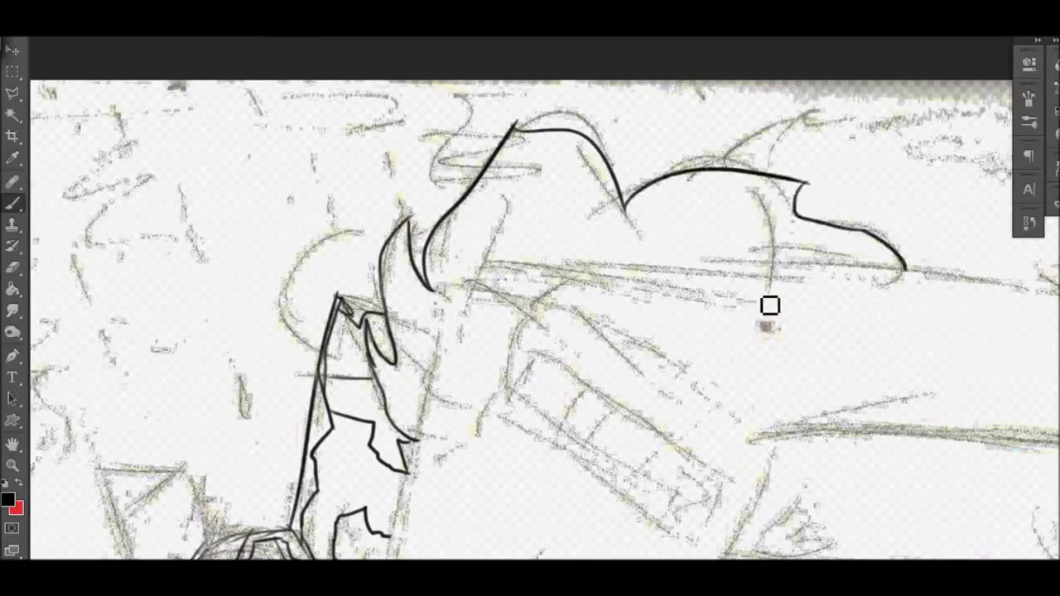
Ink the tilted building's long side edge and the jagged debris at its foot, redrawing the edge once.
{"action": "scroll", "coordinate": [365, 279], "scroll_direction": "down", "scroll_amount": 5}
{"action": "left_click_drag", "start_coordinate": [383, 451], "coordinate": [410, 514]}
{"action": "left_click_drag", "start_coordinate": [373, 480], "coordinate": [443, 144]}
{"action": "key", "text": "ctrl+z"}
{"action": "left_click_drag", "start_coordinate": [377, 504], "coordinate": [439, 162]}
Ink the tilted building's broken upper corner with its flames, and add short accent strokes around the smoke.
{"action": "scroll", "coordinate": [464, 180], "scroll_direction": "up", "scroll_amount": 4}
{"action": "mouse_move", "coordinate": [495, 373]}
{"action": "left_mouse_down"}
{"action": "mouse_move", "coordinate": [438, 356]}
{"action": "mouse_move", "coordinate": [439, 272]}
{"action": "mouse_move", "coordinate": [489, 217]}
{"action": "left_mouse_up"}
{"action": "left_click_drag", "start_coordinate": [637, 136], "coordinate": [700, 66]}
{"action": "left_click_drag", "start_coordinate": [389, 166], "coordinate": [407, 99]}
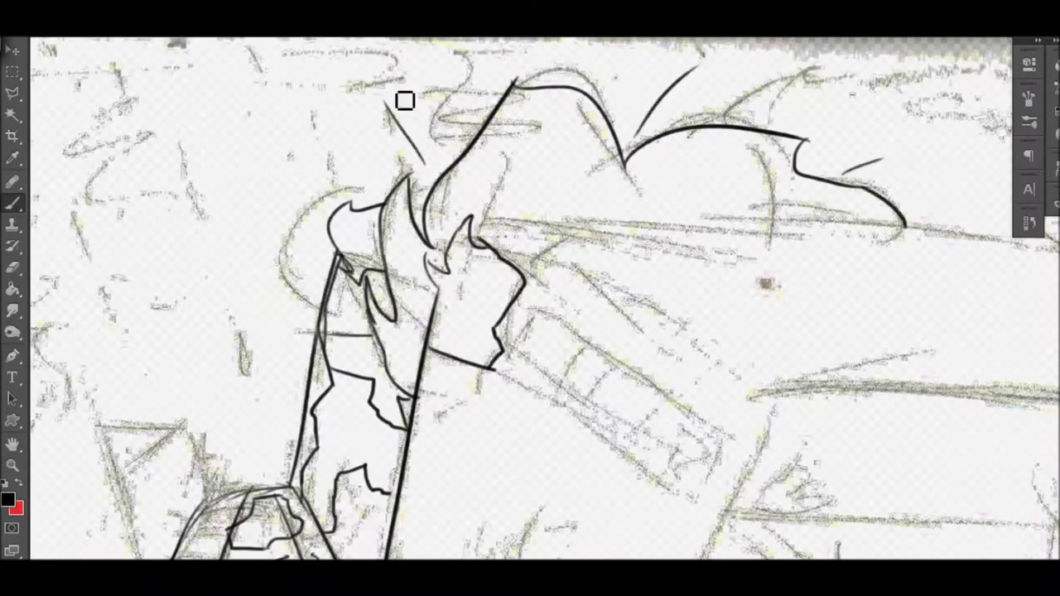
Ink the long slanted frame of the window band on the tilted building's side wall.
{"action": "scroll", "coordinate": [407, 100], "scroll_direction": "down", "scroll_amount": 2}
{"action": "left_click_drag", "start_coordinate": [522, 236], "coordinate": [721, 362]}
{"action": "left_click_drag", "start_coordinate": [494, 306], "coordinate": [721, 362]}
Ink the tilted building's back roof edge, sloping far edge and the two short vertical wall edges beneath it.
{"action": "scroll", "coordinate": [733, 407], "scroll_direction": "right", "scroll_amount": 5}
{"action": "mouse_move", "coordinate": [203, 174]}
{"action": "left_mouse_down"}
{"action": "mouse_move", "coordinate": [484, 331]}
{"action": "mouse_move", "coordinate": [874, 362]}
{"action": "mouse_move", "coordinate": [634, 170]}
{"action": "mouse_move", "coordinate": [777, 191]}
{"action": "left_mouse_up"}
{"action": "left_click_drag", "start_coordinate": [777, 190], "coordinate": [874, 364]}
{"action": "scroll", "coordinate": [873, 364], "scroll_direction": "down", "scroll_amount": 5}
{"action": "left_click_drag", "start_coordinate": [484, 163], "coordinate": [452, 277]}
{"action": "left_click_drag", "start_coordinate": [874, 193], "coordinate": [840, 297]}
Ink a second parallel line along the tilted building's roof edges to give the roof thickness.
{"action": "scroll", "coordinate": [840, 297], "scroll_direction": "up", "scroll_amount": 5}
{"action": "left_click_drag", "start_coordinate": [327, 230], "coordinate": [488, 335]}
{"action": "left_click_drag", "start_coordinate": [489, 334], "coordinate": [857, 362]}
{"action": "left_click_drag", "start_coordinate": [857, 363], "coordinate": [767, 202]}
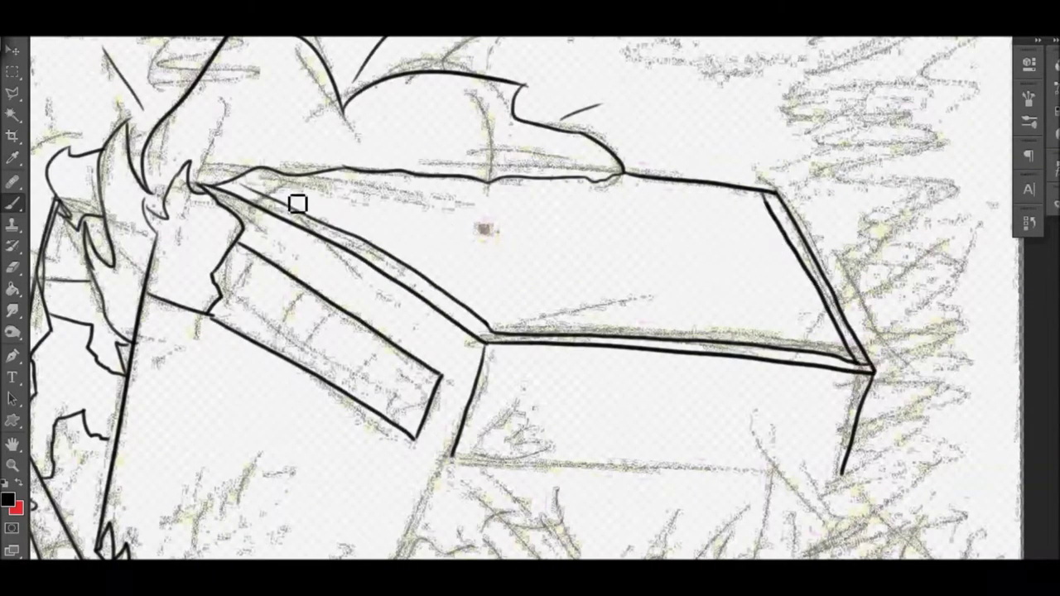
Ink the wide front window opening of the tilted building and the broken wall edges below it.
{"action": "scroll", "coordinate": [298, 204], "scroll_direction": "down", "scroll_amount": 8}
{"action": "scroll", "coordinate": [539, 273], "scroll_direction": "right", "scroll_amount": 2}
{"action": "scroll", "coordinate": [421, 130], "scroll_direction": "up", "scroll_amount": 3}
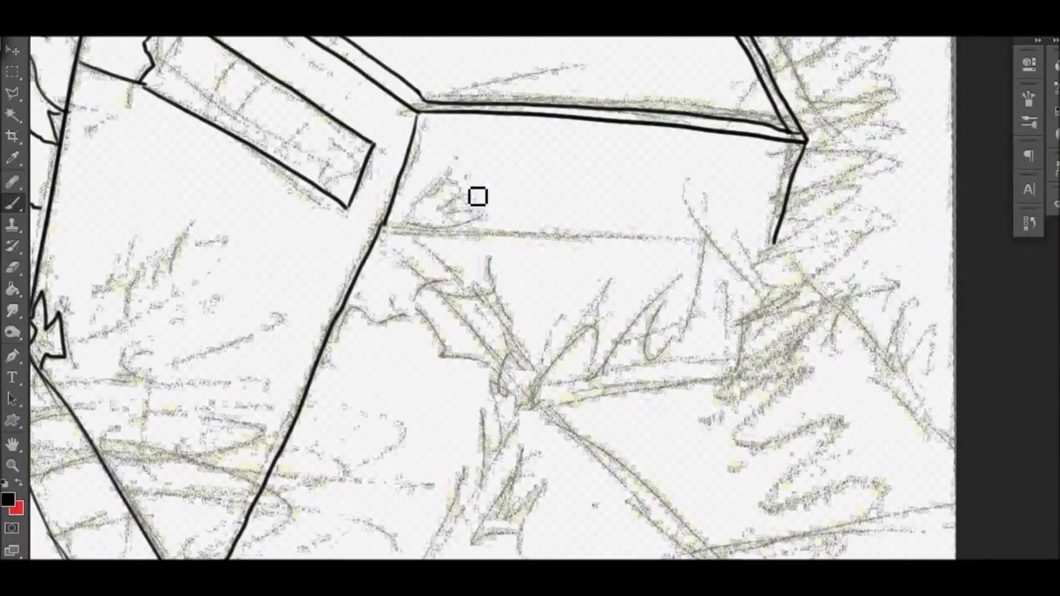
{"action": "mouse_move", "coordinate": [451, 154]}
{"action": "left_mouse_down"}
{"action": "mouse_move", "coordinate": [752, 196]}
{"action": "mouse_move", "coordinate": [743, 246]}
{"action": "left_mouse_up"}
{"action": "mouse_move", "coordinate": [473, 175]}
{"action": "left_mouse_down"}
{"action": "mouse_move", "coordinate": [733, 237]}
{"action": "mouse_move", "coordinate": [677, 346]}
{"action": "mouse_move", "coordinate": [441, 514]}
{"action": "left_mouse_up"}
Ink the neighbouring building's top edge and the jagged cracks and broken chunk beside it.
{"action": "scroll", "coordinate": [352, 216], "scroll_direction": "down", "scroll_amount": 5}
{"action": "scroll", "coordinate": [352, 215], "scroll_direction": "up", "scroll_amount": 5}
{"action": "left_click_drag", "start_coordinate": [540, 401], "coordinate": [810, 358]}
{"action": "mouse_move", "coordinate": [381, 225]}
{"action": "left_mouse_down"}
{"action": "mouse_move", "coordinate": [448, 281]}
{"action": "mouse_move", "coordinate": [351, 356]}
{"action": "left_mouse_up"}
{"action": "left_click_drag", "start_coordinate": [462, 296], "coordinate": [507, 365]}
Ink the jagged hole on the right sidewalk with a second broken rim around it.
{"action": "scroll", "coordinate": [582, 312], "scroll_direction": "down", "scroll_amount": 5}
{"action": "left_click_drag", "start_coordinate": [198, 393], "coordinate": [197, 444]}
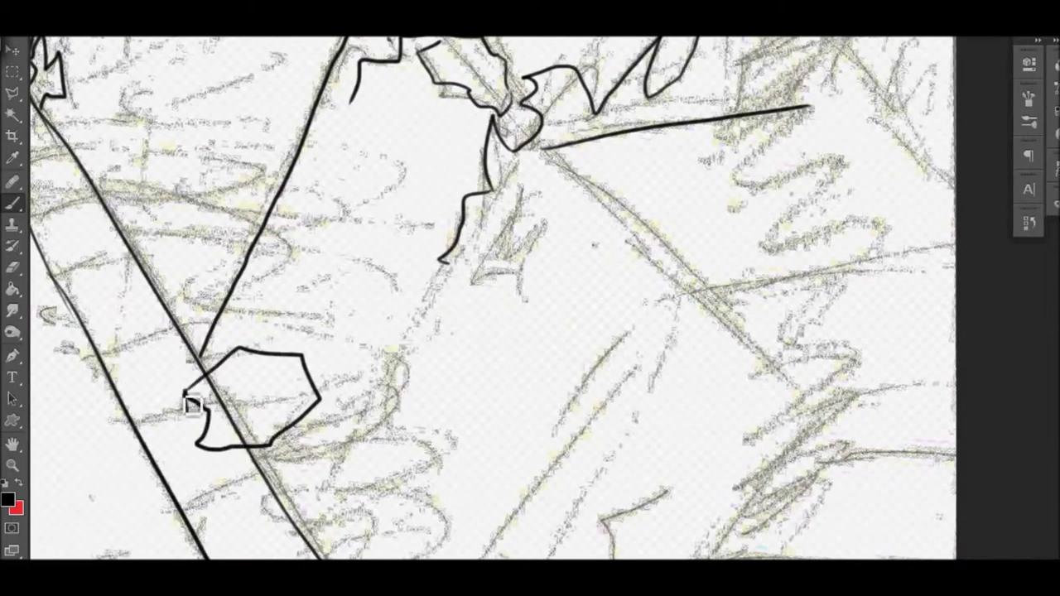
{"action": "mouse_move", "coordinate": [262, 346]}
{"action": "left_mouse_down"}
{"action": "mouse_move", "coordinate": [320, 433]}
{"action": "mouse_move", "coordinate": [246, 450]}
{"action": "mouse_move", "coordinate": [339, 402]}
{"action": "left_mouse_up"}
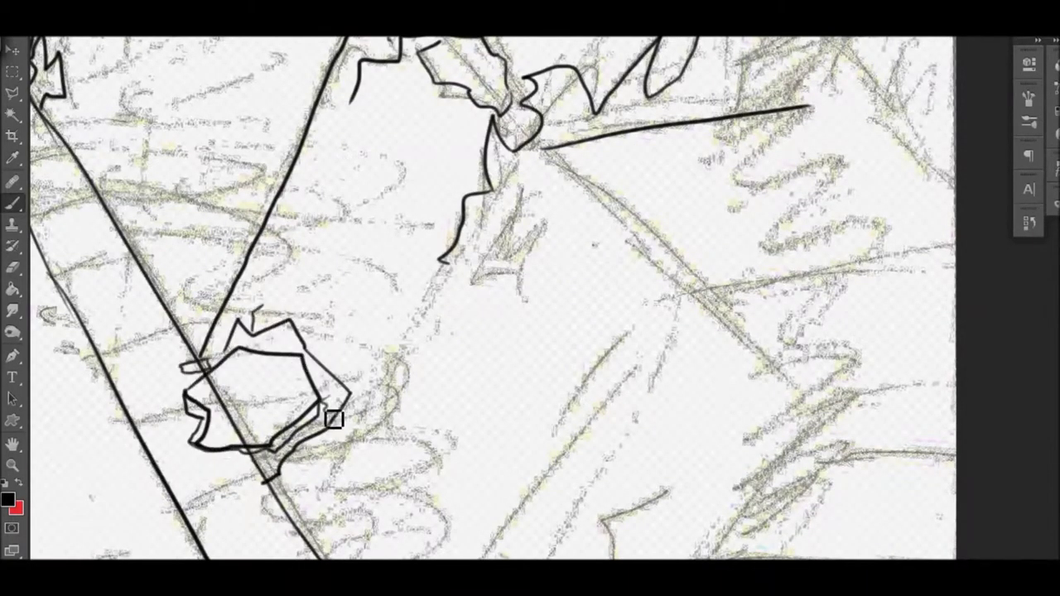
Ink the right-hand building's long side edge, its diagonal roof edge and the flames along its top.
{"action": "scroll", "coordinate": [331, 414], "scroll_direction": "up", "scroll_amount": 1}
{"action": "left_click_drag", "start_coordinate": [542, 166], "coordinate": [306, 560]}
{"action": "scroll", "coordinate": [473, 248], "scroll_direction": "up", "scroll_amount": 3}
{"action": "scroll", "coordinate": [473, 249], "scroll_direction": "right", "scroll_amount": 8}
{"action": "mouse_move", "coordinate": [397, 206]}
{"action": "left_mouse_down"}
{"action": "mouse_move", "coordinate": [343, 147]}
{"action": "mouse_move", "coordinate": [496, 222]}
{"action": "left_mouse_up"}
{"action": "left_click_drag", "start_coordinate": [458, 275], "coordinate": [513, 216]}
{"action": "left_click_drag", "start_coordinate": [510, 259], "coordinate": [585, 348]}
{"action": "left_click_drag", "start_coordinate": [174, 315], "coordinate": [443, 580]}
Ink the lower ledge line on the right-hand building and a small broken block under its top edge.
{"action": "scroll", "coordinate": [1032, 324], "scroll_direction": "down", "scroll_amount": 4}
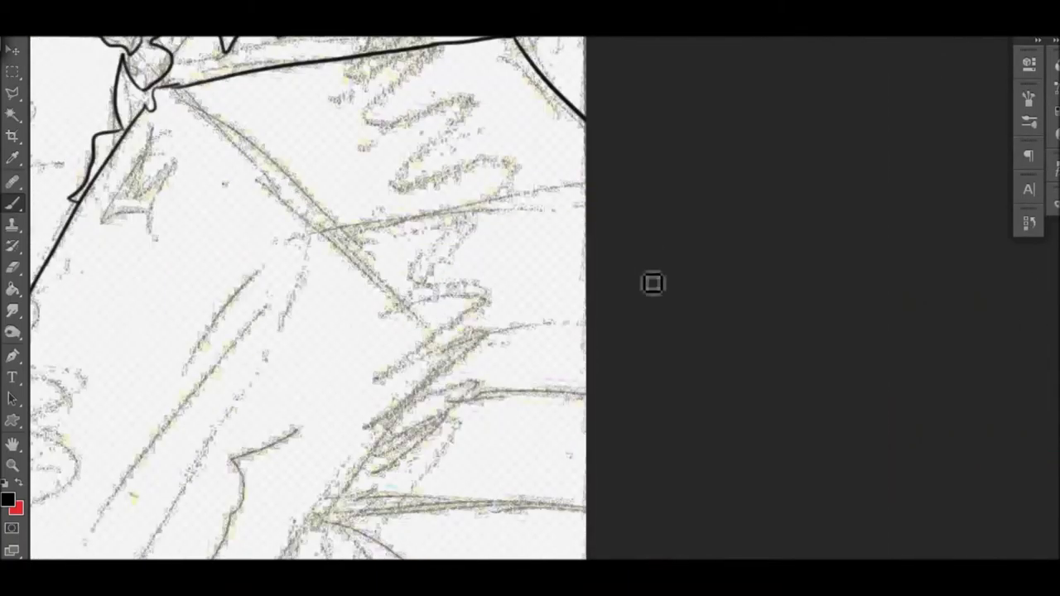
{"action": "scroll", "coordinate": [308, 299], "scroll_direction": "up", "scroll_amount": 4}
{"action": "left_click_drag", "start_coordinate": [323, 424], "coordinate": [620, 381]}
{"action": "left_click_drag", "start_coordinate": [464, 246], "coordinate": [518, 240]}
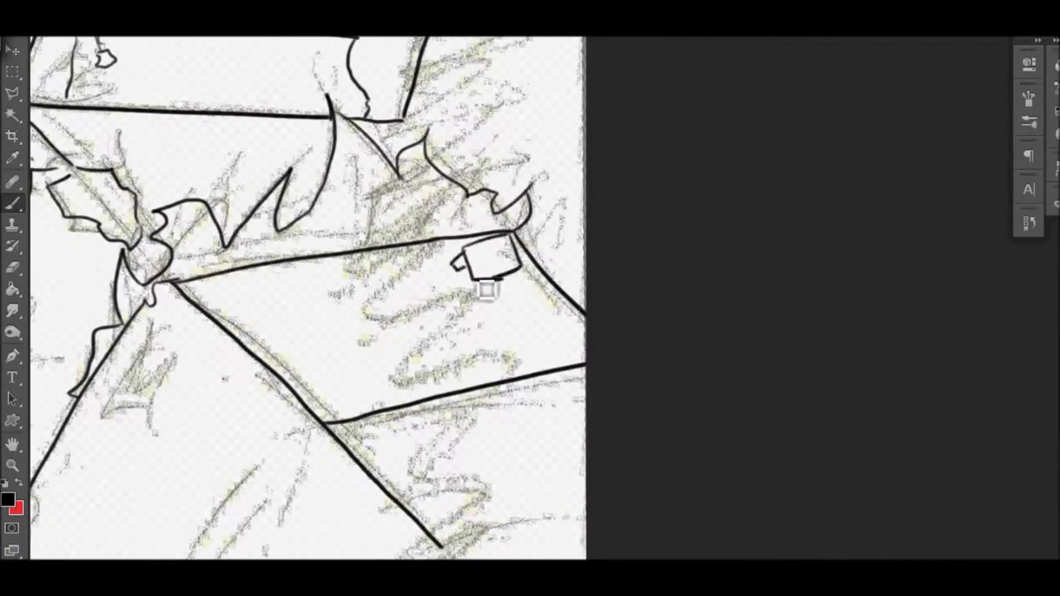
Ink the right-hand building's next ledge and the long diagonal edge running down towards the sidewalk.
{"action": "scroll", "coordinate": [307, 298], "scroll_direction": "down", "scroll_amount": 5}
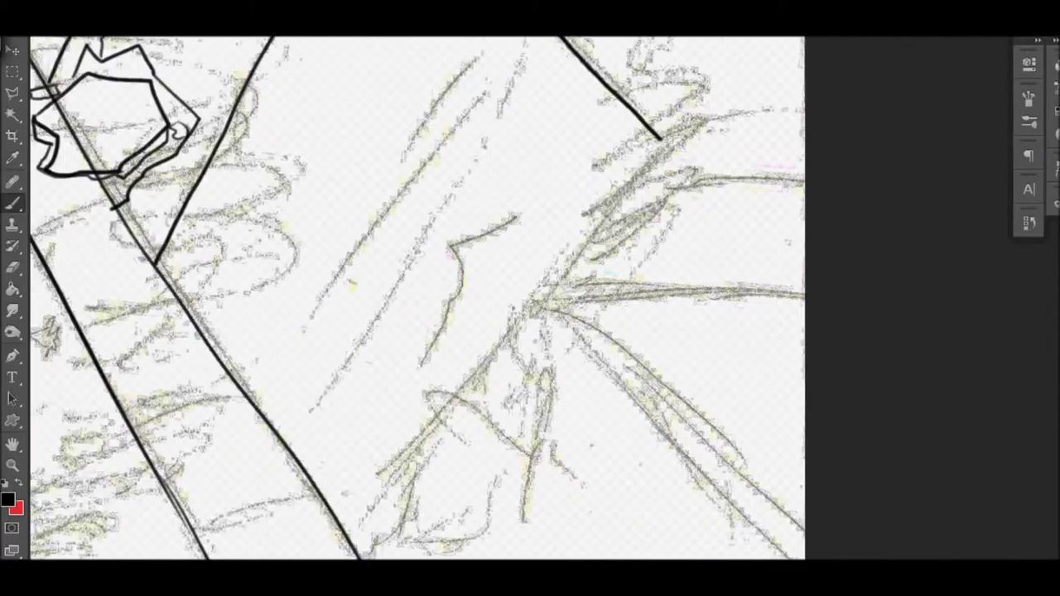
{"action": "scroll", "coordinate": [306, 298], "scroll_direction": "left", "scroll_amount": 5}
{"action": "left_click_drag", "start_coordinate": [660, 364], "coordinate": [803, 335]}
{"action": "scroll", "coordinate": [668, 249], "scroll_direction": "down", "scroll_amount": 5}
{"action": "left_click_drag", "start_coordinate": [651, 116], "coordinate": [352, 525]}
Ink the jagged rubble pile at the foot of the right-hand building.
{"action": "left_click_drag", "start_coordinate": [534, 426], "coordinate": [525, 501]}
{"action": "left_click_drag", "start_coordinate": [535, 429], "coordinate": [355, 523]}
{"action": "left_click_drag", "start_coordinate": [438, 501], "coordinate": [605, 512]}
{"action": "left_click_drag", "start_coordinate": [410, 548], "coordinate": [638, 543]}
Ink the doubled edges of the lower right corner building and the narrow rung-like window strip above them.
{"action": "mouse_move", "coordinate": [540, 285]}
{"action": "left_mouse_down"}
{"action": "mouse_move", "coordinate": [787, 549]}
{"action": "mouse_move", "coordinate": [805, 267]}
{"action": "left_mouse_up"}
{"action": "left_click_drag", "start_coordinate": [548, 287], "coordinate": [803, 548]}
{"action": "mouse_move", "coordinate": [602, 277]}
{"action": "left_mouse_down"}
{"action": "mouse_move", "coordinate": [709, 111]}
{"action": "mouse_move", "coordinate": [709, 139]}
{"action": "left_mouse_up"}
{"action": "left_click_drag", "start_coordinate": [673, 186], "coordinate": [689, 184]}
{"action": "left_click_drag", "start_coordinate": [649, 233], "coordinate": [668, 232]}
{"action": "left_click_drag", "start_coordinate": [594, 308], "coordinate": [805, 292]}
Divide the tilted building's slanted window band into panes with a lengthwise bar, cross bars and small break details.
{"action": "scroll", "coordinate": [418, 298], "scroll_direction": "up", "scroll_amount": 3}
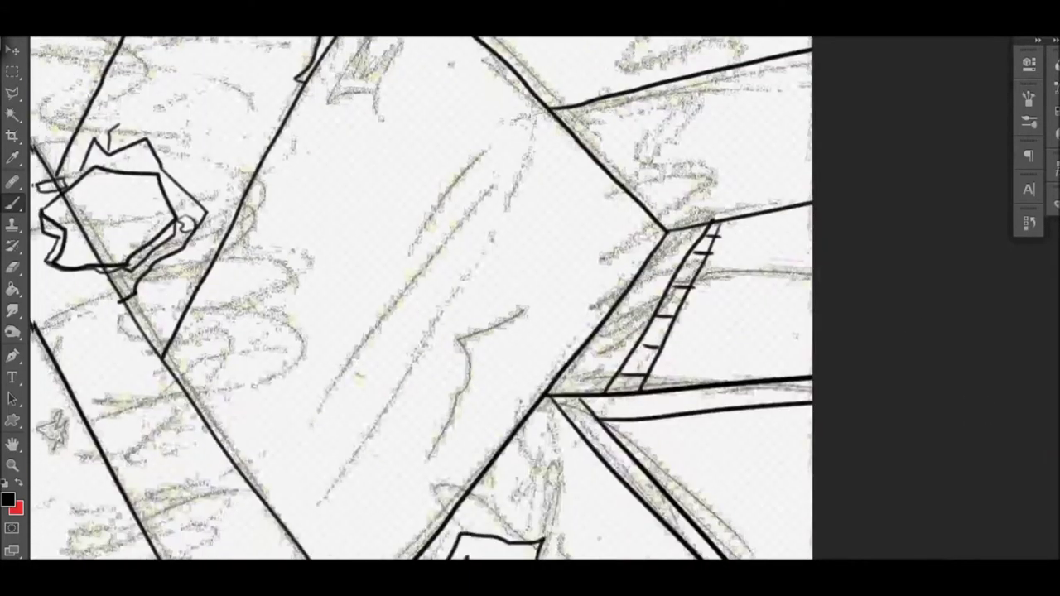
{"action": "scroll", "coordinate": [530, 298], "scroll_direction": "left", "scroll_amount": 3}
{"action": "left_click_drag", "start_coordinate": [141, 377], "coordinate": [114, 416]}
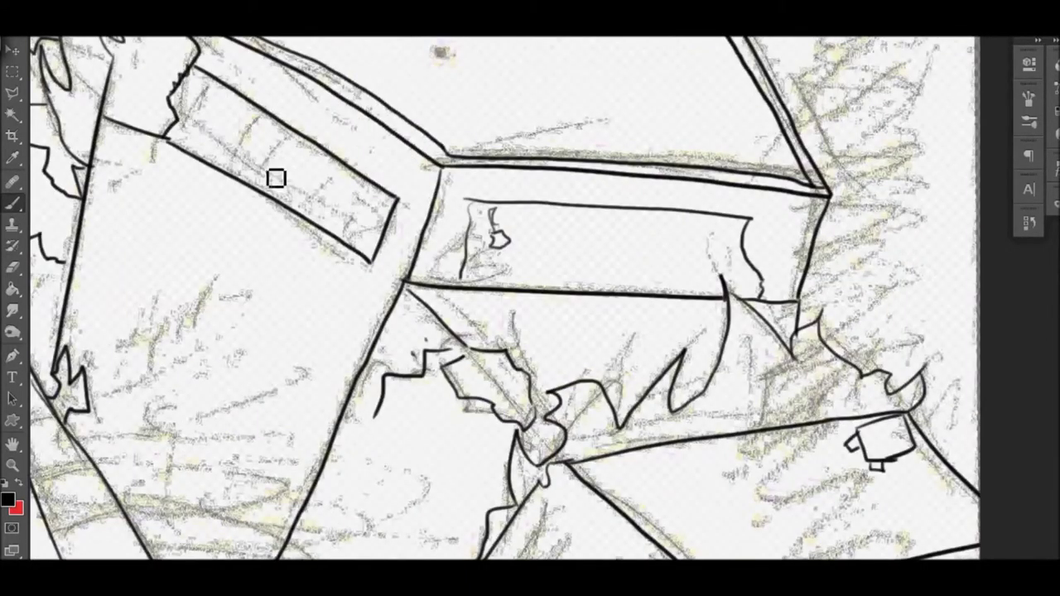
{"action": "left_click_drag", "start_coordinate": [167, 99], "coordinate": [387, 217]}
{"action": "left_click_drag", "start_coordinate": [192, 74], "coordinate": [184, 154]}
{"action": "left_click_drag", "start_coordinate": [248, 95], "coordinate": [225, 178]}
{"action": "left_click_drag", "start_coordinate": [302, 141], "coordinate": [287, 201]}
{"action": "left_click_drag", "start_coordinate": [348, 170], "coordinate": [331, 236]}
{"action": "left_click_drag", "start_coordinate": [349, 222], "coordinate": [361, 233]}
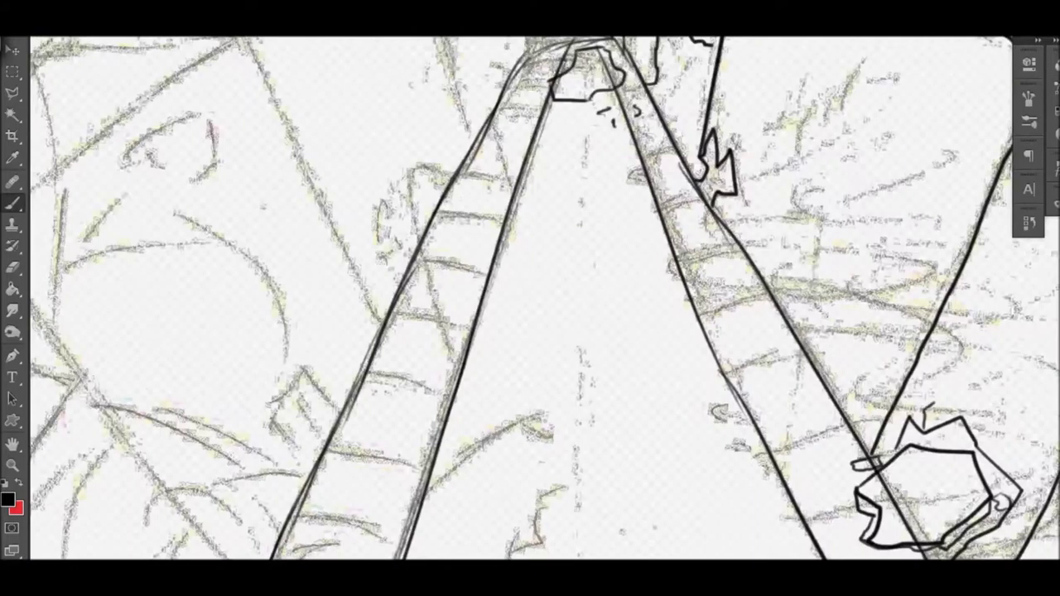
Ink the bent streetlamps along the left side of the road.
{"action": "scroll", "coordinate": [461, 436], "scroll_direction": "up", "scroll_amount": 2}
{"action": "mouse_move", "coordinate": [451, 434]}
{"action": "left_mouse_down"}
{"action": "mouse_move", "coordinate": [455, 265]}
{"action": "mouse_move", "coordinate": [455, 435]}
{"action": "left_mouse_up"}
{"action": "scroll", "coordinate": [456, 435], "scroll_direction": "down", "scroll_amount": 1}
{"action": "scroll", "coordinate": [447, 348], "scroll_direction": "down", "scroll_amount": 3}
{"action": "mouse_move", "coordinate": [539, 257]}
{"action": "left_mouse_down"}
{"action": "mouse_move", "coordinate": [438, 338]}
{"action": "mouse_move", "coordinate": [464, 381]}
{"action": "left_mouse_up"}
Ink the cracked oval in the middle of the road with its inner rings, cracks and the dividing line below it.
{"action": "scroll", "coordinate": [453, 362], "scroll_direction": "down", "scroll_amount": 3}
{"action": "left_click_drag", "start_coordinate": [497, 265], "coordinate": [501, 267]}
{"action": "left_click_drag", "start_coordinate": [551, 269], "coordinate": [651, 225]}
{"action": "mouse_move", "coordinate": [553, 323]}
{"action": "left_mouse_down"}
{"action": "mouse_move", "coordinate": [617, 365]}
{"action": "mouse_move", "coordinate": [575, 556]}
{"action": "left_mouse_up"}
{"action": "scroll", "coordinate": [516, 433], "scroll_direction": "up", "scroll_amount": 4}
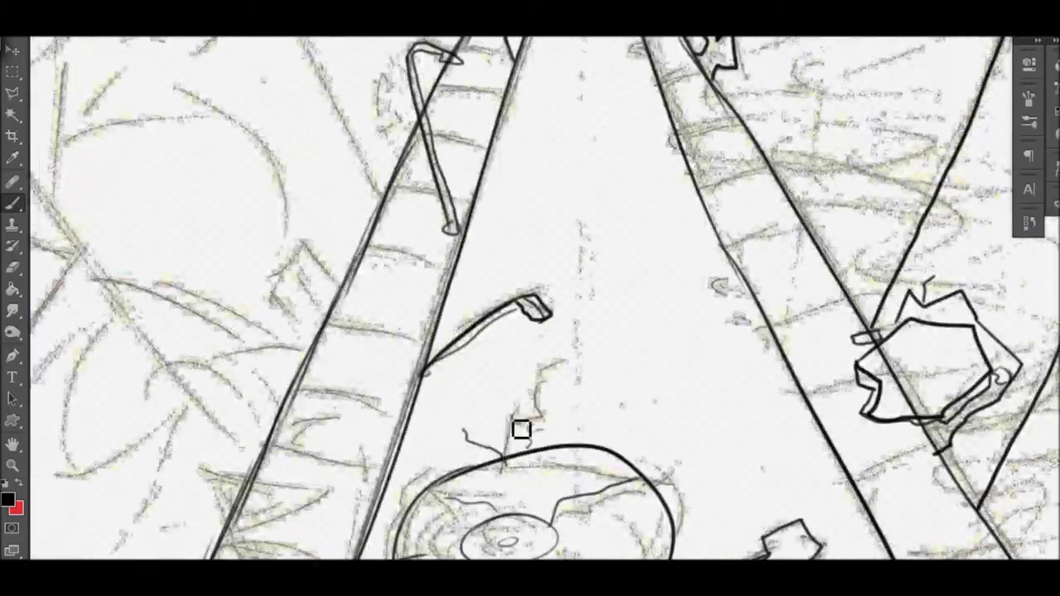
Ink the road's dividing line from the far end down to the cracked oval, replacing the first attempt.
{"action": "scroll", "coordinate": [563, 248], "scroll_direction": "up", "scroll_amount": 2}
{"action": "left_click", "coordinate": [1028, 222]}
{"action": "left_click_drag", "start_coordinate": [584, 108], "coordinate": [573, 499]}
{"action": "scroll", "coordinate": [572, 500], "scroll_direction": "down", "scroll_amount": 1}
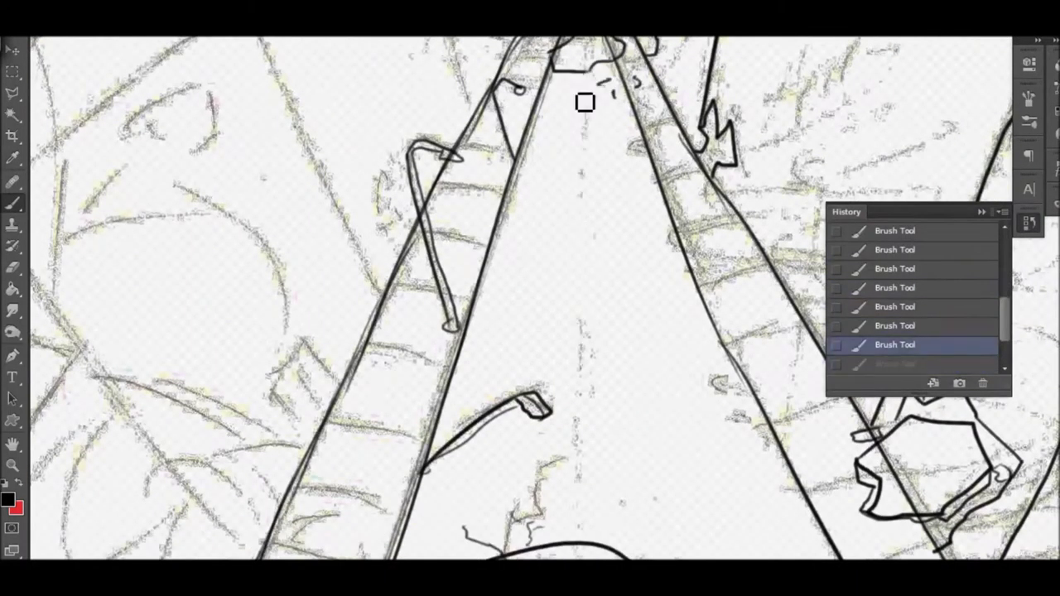
{"action": "left_click_drag", "start_coordinate": [585, 102], "coordinate": [572, 497]}
Ink the outlines and roof edges of the left-hand buildings near the end of the street.
{"action": "scroll", "coordinate": [572, 331], "scroll_direction": "down", "scroll_amount": 5}
{"action": "scroll", "coordinate": [712, 246], "scroll_direction": "left", "scroll_amount": 4}
{"action": "scroll", "coordinate": [668, 310], "scroll_direction": "up", "scroll_amount": 3}
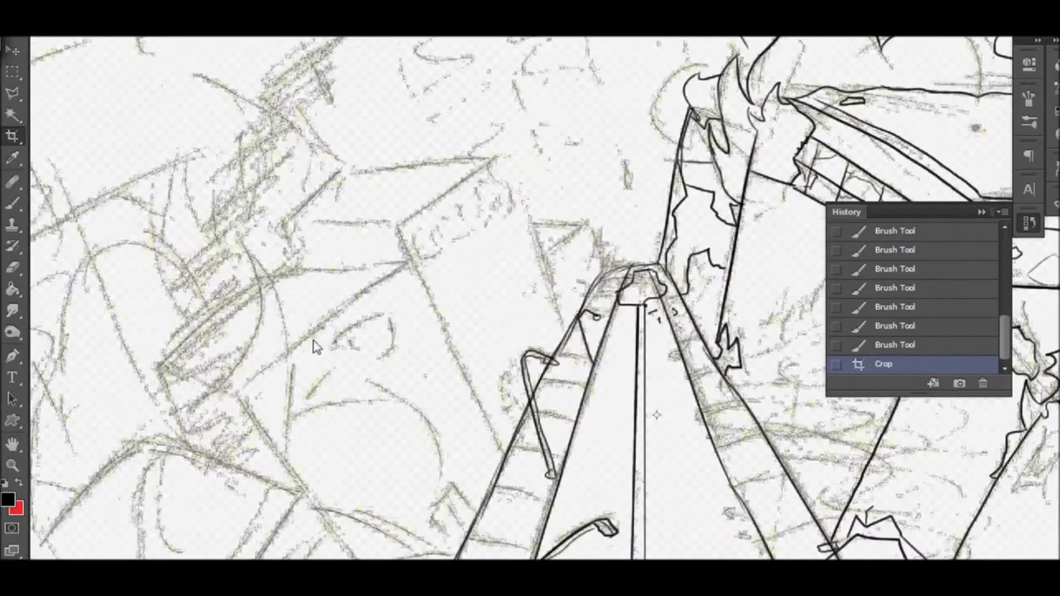
{"action": "key", "text": "b"}
{"action": "left_click_drag", "start_coordinate": [592, 234], "coordinate": [604, 277]}
{"action": "left_click_drag", "start_coordinate": [297, 266], "coordinate": [529, 192]}
{"action": "left_click_drag", "start_coordinate": [537, 224], "coordinate": [573, 331]}
{"action": "left_click_drag", "start_coordinate": [395, 229], "coordinate": [506, 454]}
Add roof damage, short crack strokes and a broken hole to the leaning left-hand building.
{"action": "mouse_move", "coordinate": [298, 253]}
{"action": "left_mouse_down"}
{"action": "mouse_move", "coordinate": [492, 159]}
{"action": "mouse_move", "coordinate": [378, 173]}
{"action": "mouse_move", "coordinate": [331, 94]}
{"action": "mouse_move", "coordinate": [373, 178]}
{"action": "left_mouse_up"}
{"action": "left_click_drag", "start_coordinate": [524, 162], "coordinate": [542, 176]}
{"action": "left_click_drag", "start_coordinate": [468, 310], "coordinate": [518, 346]}
{"action": "left_click_drag", "start_coordinate": [440, 280], "coordinate": [457, 299]}
Ink the long diagonal edges of the lower left buildings down to the sidewalk.
{"action": "scroll", "coordinate": [533, 399], "scroll_direction": "left", "scroll_amount": 5}
{"action": "mouse_move", "coordinate": [518, 398]}
{"action": "left_mouse_down"}
{"action": "mouse_move", "coordinate": [687, 261]}
{"action": "mouse_move", "coordinate": [553, 269]}
{"action": "mouse_move", "coordinate": [681, 473]}
{"action": "left_mouse_up"}
{"action": "scroll", "coordinate": [622, 274], "scroll_direction": "down", "scroll_amount": 3}
{"action": "scroll", "coordinate": [681, 473], "scroll_direction": "down", "scroll_amount": 5}
{"action": "left_click_drag", "start_coordinate": [568, 253], "coordinate": [452, 440]}
{"action": "left_click_drag", "start_coordinate": [259, 217], "coordinate": [455, 433]}
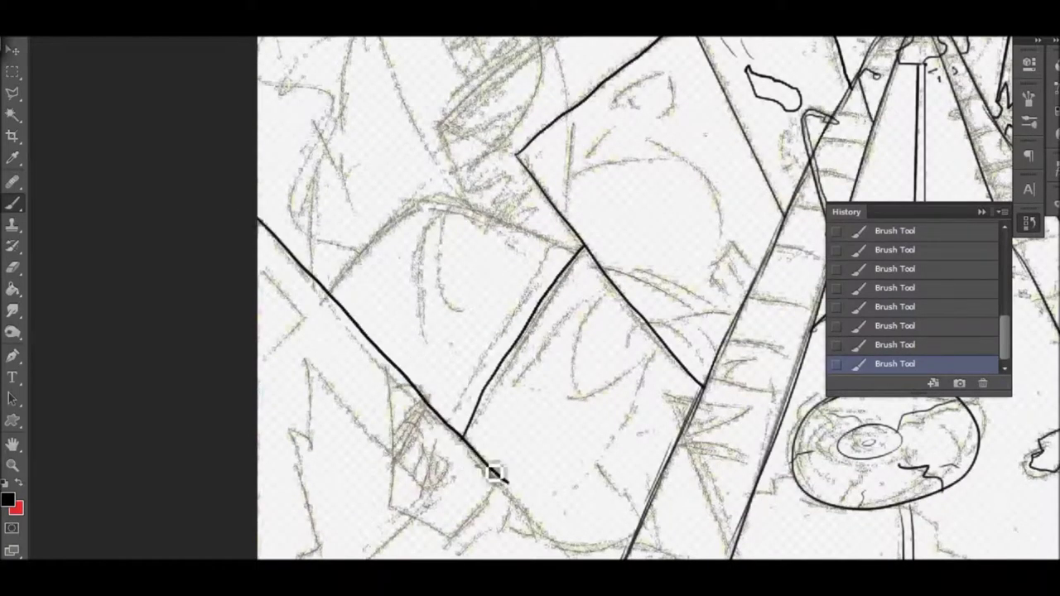
{"action": "scroll", "coordinate": [455, 433], "scroll_direction": "down", "scroll_amount": 4}
{"action": "left_click_drag", "start_coordinate": [465, 251], "coordinate": [598, 383]}
Ink the broken hole with curved inner lines on the lower left building's edge.
{"action": "scroll", "coordinate": [601, 389], "scroll_direction": "up", "scroll_amount": 4}
{"action": "left_click_drag", "start_coordinate": [385, 259], "coordinate": [508, 383]}
{"action": "left_click_drag", "start_coordinate": [363, 357], "coordinate": [389, 435]}
{"action": "mouse_move", "coordinate": [373, 311]}
{"action": "left_mouse_down"}
{"action": "mouse_move", "coordinate": [476, 349]}
{"action": "mouse_move", "coordinate": [468, 361]}
{"action": "left_mouse_up"}
Ink the diagonal wall edge, jagged flame shape and pointed building corner in the canvas's lower left corner.
{"action": "left_click_drag", "start_coordinate": [285, 522], "coordinate": [402, 440]}
{"action": "left_click_drag", "start_coordinate": [302, 264], "coordinate": [227, 546]}
{"action": "left_click_drag", "start_coordinate": [259, 159], "coordinate": [264, 290]}
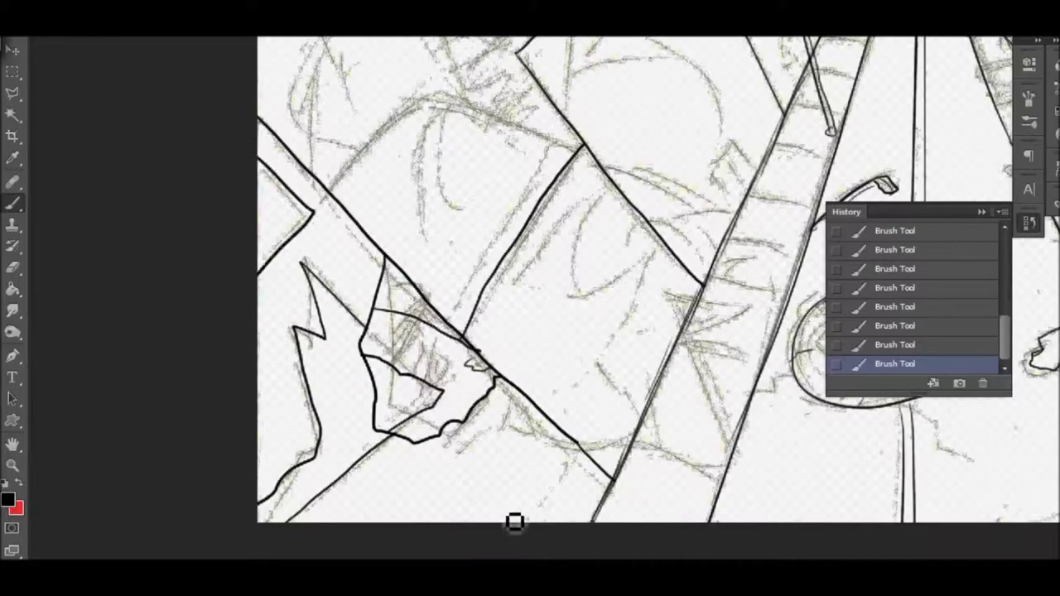
Ink a rock on the left sidewalk and the bent streetlamps along the right side of the road.
{"action": "left_click_drag", "start_coordinate": [649, 482], "coordinate": [701, 506]}
{"action": "scroll", "coordinate": [740, 443], "scroll_direction": "right", "scroll_amount": 5}
{"action": "scroll", "coordinate": [580, 456], "scroll_direction": "right", "scroll_amount": 3}
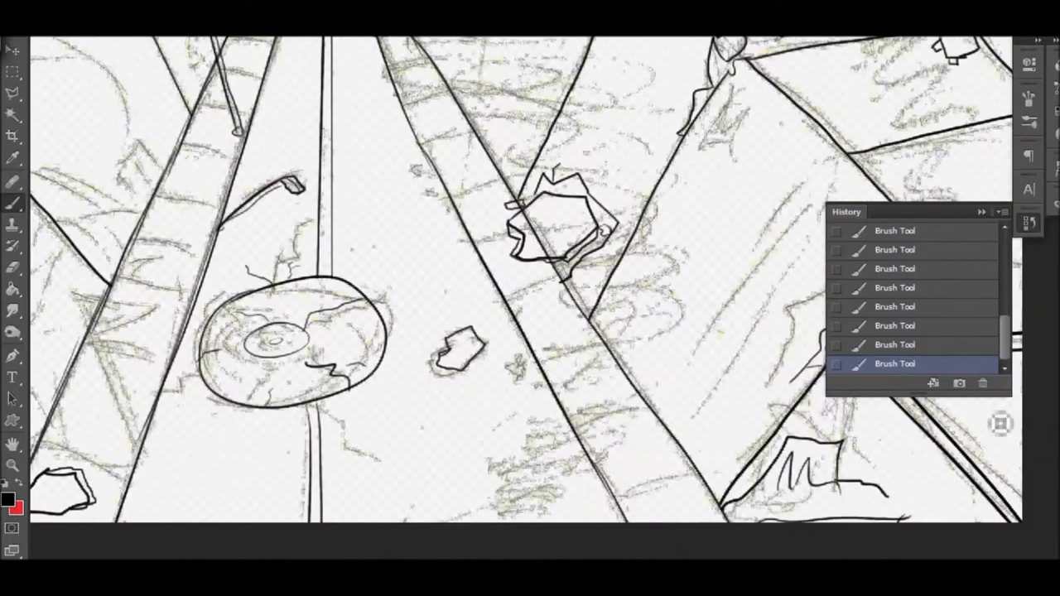
{"action": "scroll", "coordinate": [466, 553], "scroll_direction": "up", "scroll_amount": 4}
{"action": "left_click_drag", "start_coordinate": [466, 553], "coordinate": [414, 469]}
{"action": "mouse_move", "coordinate": [402, 383]}
{"action": "left_mouse_down"}
{"action": "mouse_move", "coordinate": [379, 406]}
{"action": "mouse_move", "coordinate": [314, 390]}
{"action": "left_mouse_up"}
{"action": "left_click_drag", "start_coordinate": [339, 273], "coordinate": [326, 303]}
Ink the smoke plumes and flames around the left-hand buildings and the falling drops across the sky.
{"action": "key", "text": "ctrl+minus"}
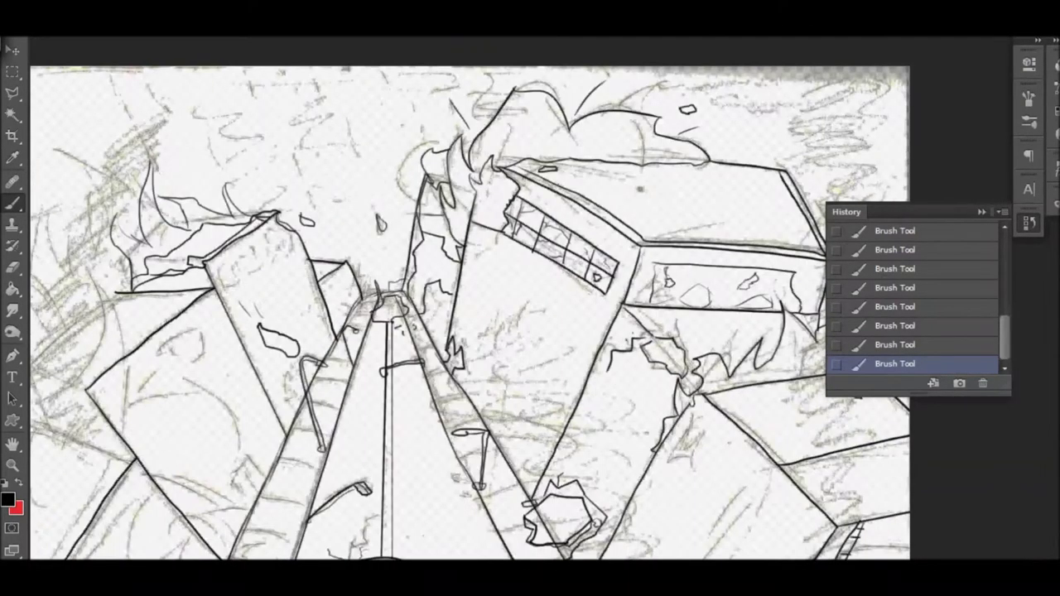
{"action": "scroll", "coordinate": [368, 166], "scroll_direction": "left", "scroll_amount": 5}
{"action": "scroll", "coordinate": [506, 436], "scroll_direction": "down", "scroll_amount": 3}
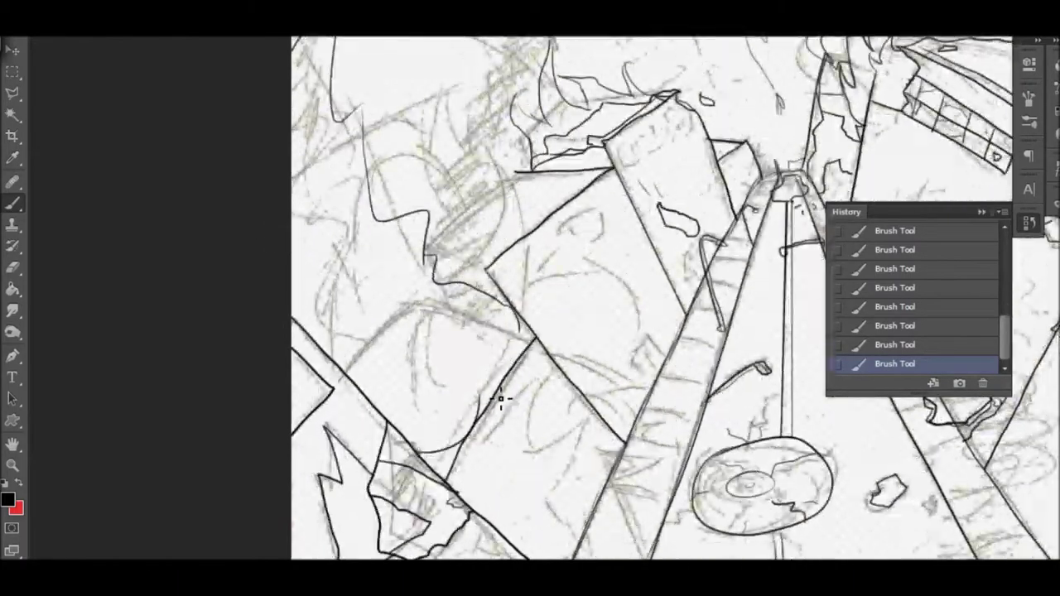
{"action": "scroll", "coordinate": [411, 337], "scroll_direction": "up", "scroll_amount": 3}
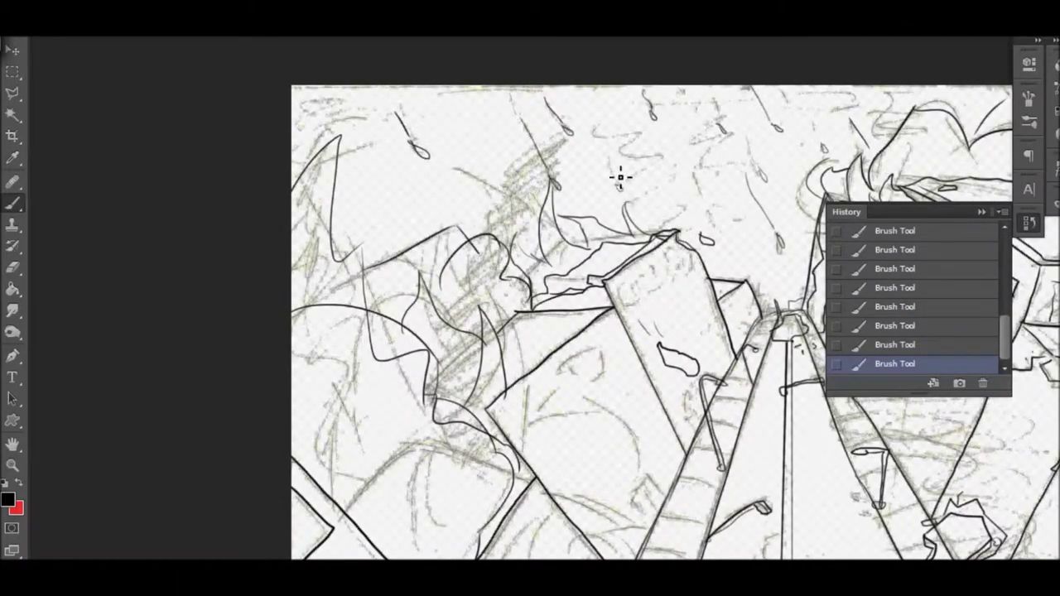
{"action": "scroll", "coordinate": [620, 177], "scroll_direction": "right", "scroll_amount": 5}
{"action": "scroll", "coordinate": [503, 316], "scroll_direction": "down", "scroll_amount": 6}
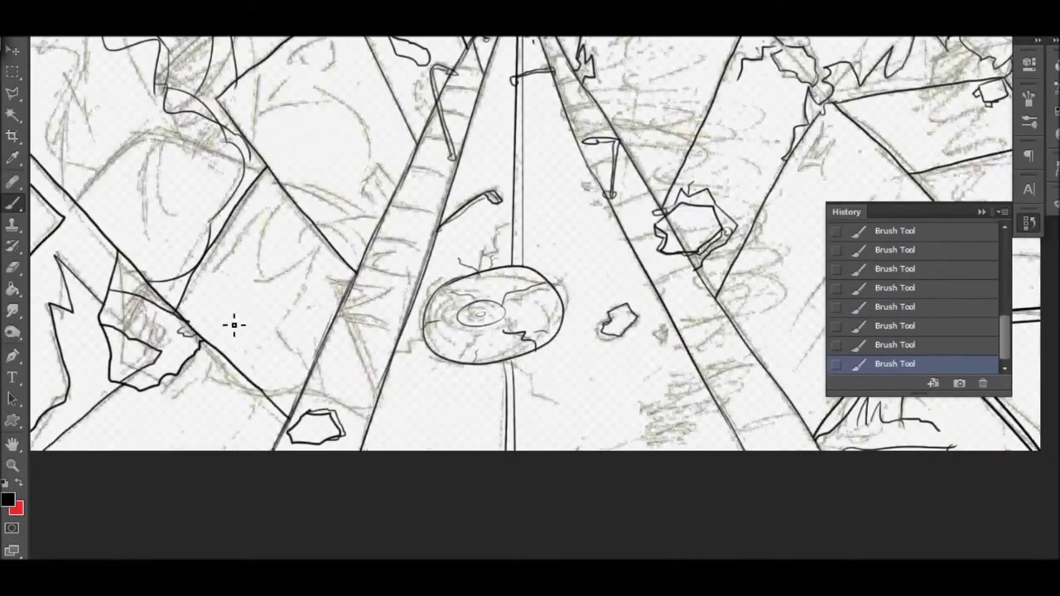
Add window holes, flames, road debris and sidewalk slab lines across the left-hand buildings and the street.
{"action": "scroll", "coordinate": [517, 334], "scroll_direction": "up", "scroll_amount": 3}
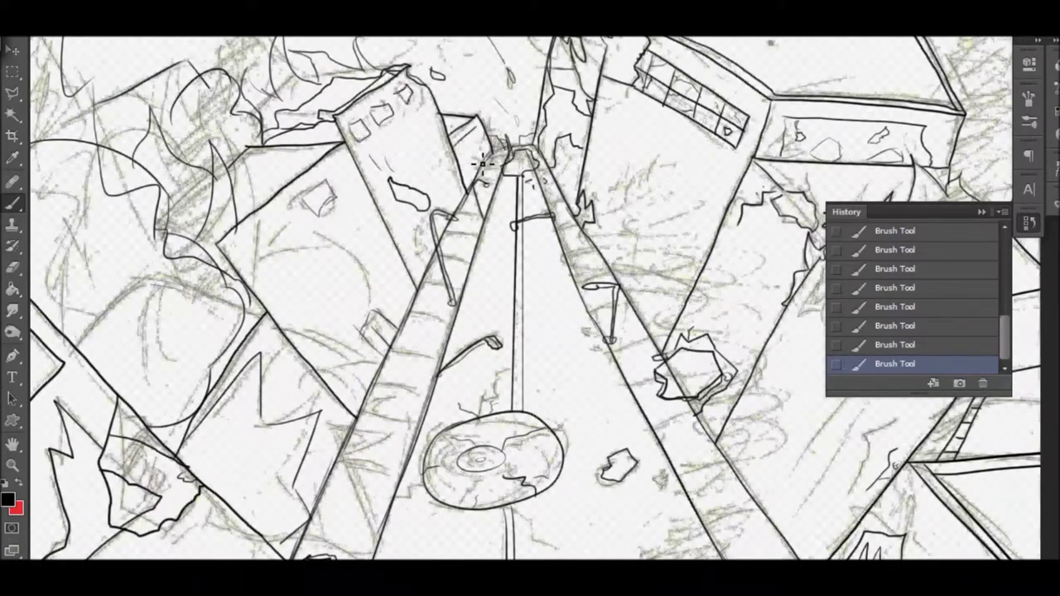
{"action": "scroll", "coordinate": [573, 357], "scroll_direction": "down", "scroll_amount": 1}
{"action": "scroll", "coordinate": [530, 361], "scroll_direction": "up", "scroll_amount": 2}
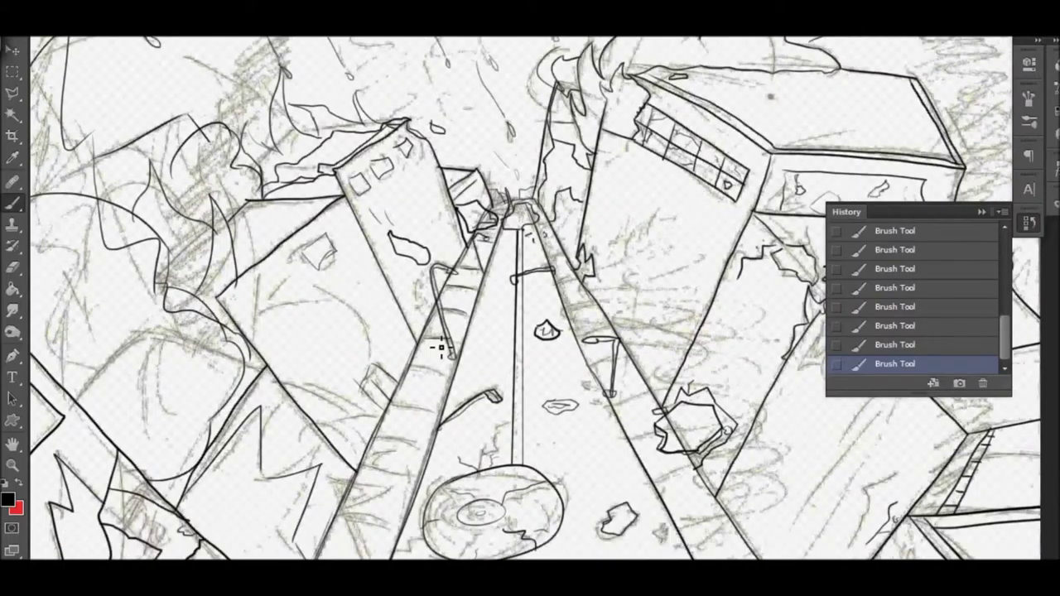
{"action": "scroll", "coordinate": [467, 362], "scroll_direction": "down", "scroll_amount": 5}
{"action": "scroll", "coordinate": [288, 445], "scroll_direction": "right", "scroll_amount": 4}
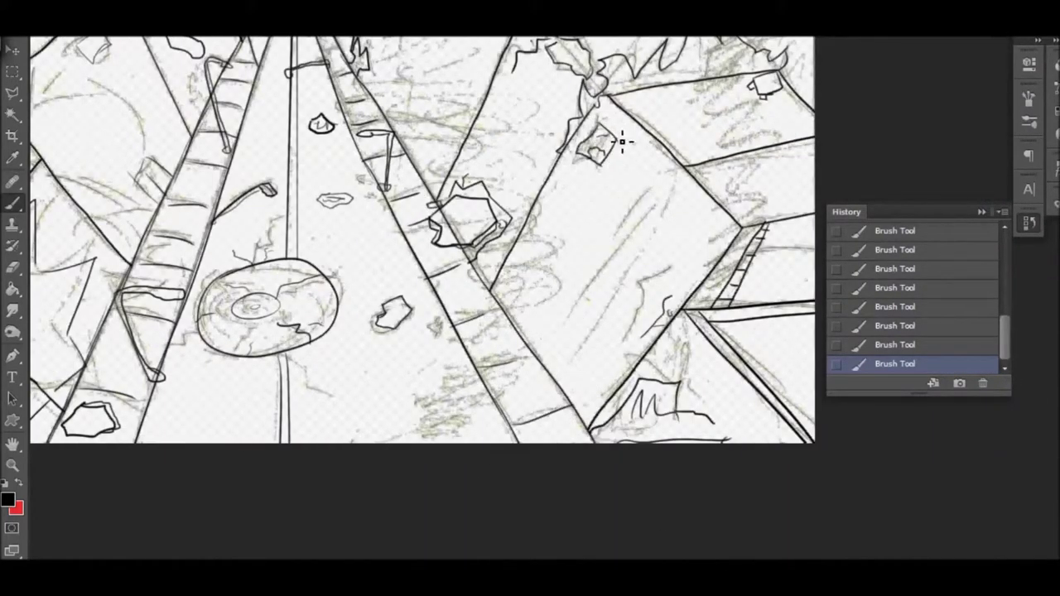
Fill the white layer between the line art and the sketch with white, and show the whole canvas.
{"action": "scroll", "coordinate": [602, 142], "scroll_direction": "up", "scroll_amount": 5}
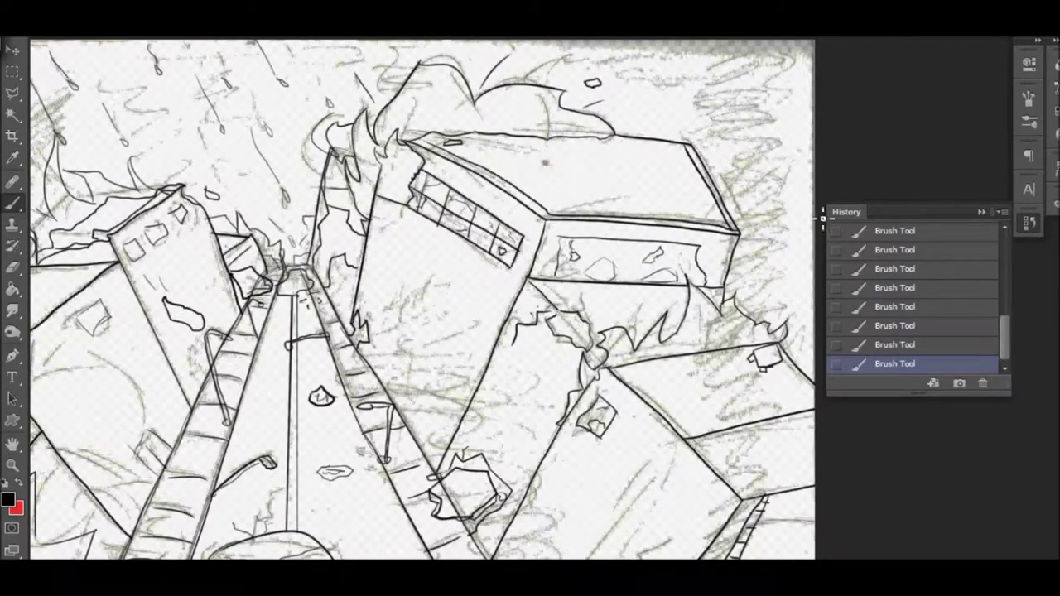
{"action": "key", "text": "ctrl+0"}
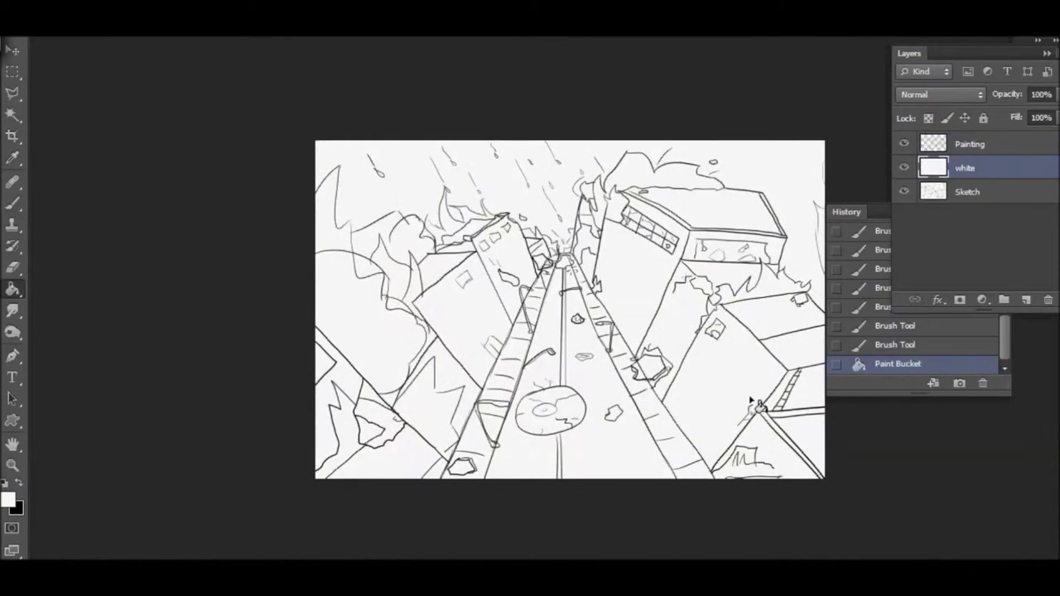
{"action": "left_click", "coordinate": [1047, 53]}
Try inking a jagged flame or smoke contour in the sky beside the tilted building's roof.
{"action": "key", "text": "b"}
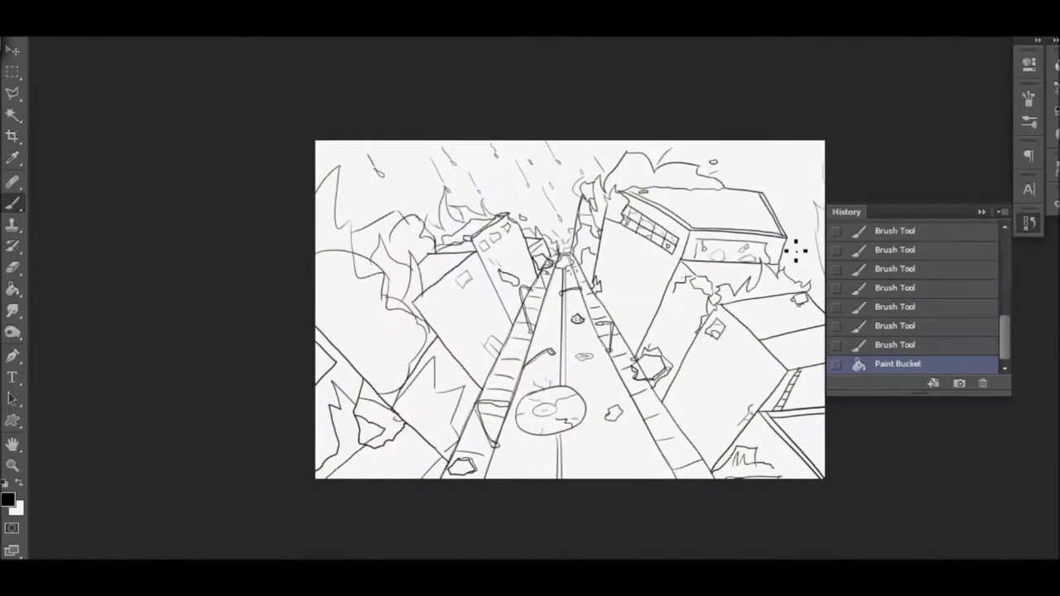
{"action": "mouse_move", "coordinate": [781, 210]}
{"action": "left_mouse_down"}
{"action": "mouse_move", "coordinate": [809, 194]}
{"action": "mouse_move", "coordinate": [785, 156]}
{"action": "left_mouse_up"}
{"action": "left_click_drag", "start_coordinate": [788, 182], "coordinate": [805, 156]}
{"action": "left_click_drag", "start_coordinate": [805, 184], "coordinate": [820, 163]}
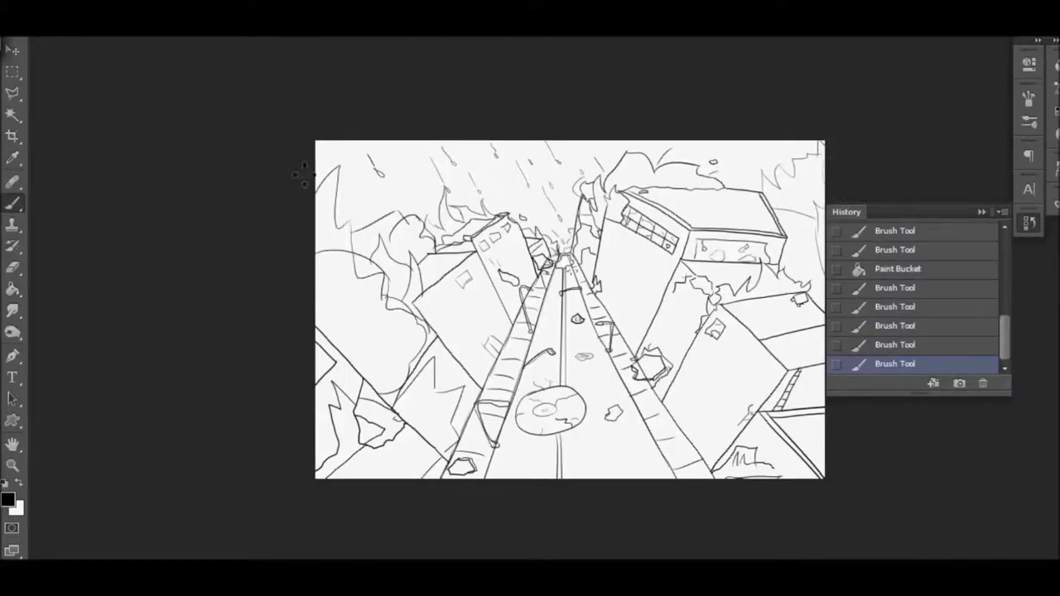
Step back in the history to remove the last strokes drawn in the sky.
{"action": "left_click", "coordinate": [1038, 39]}
{"action": "left_click", "coordinate": [1028, 222]}
{"action": "left_click", "coordinate": [894, 326]}
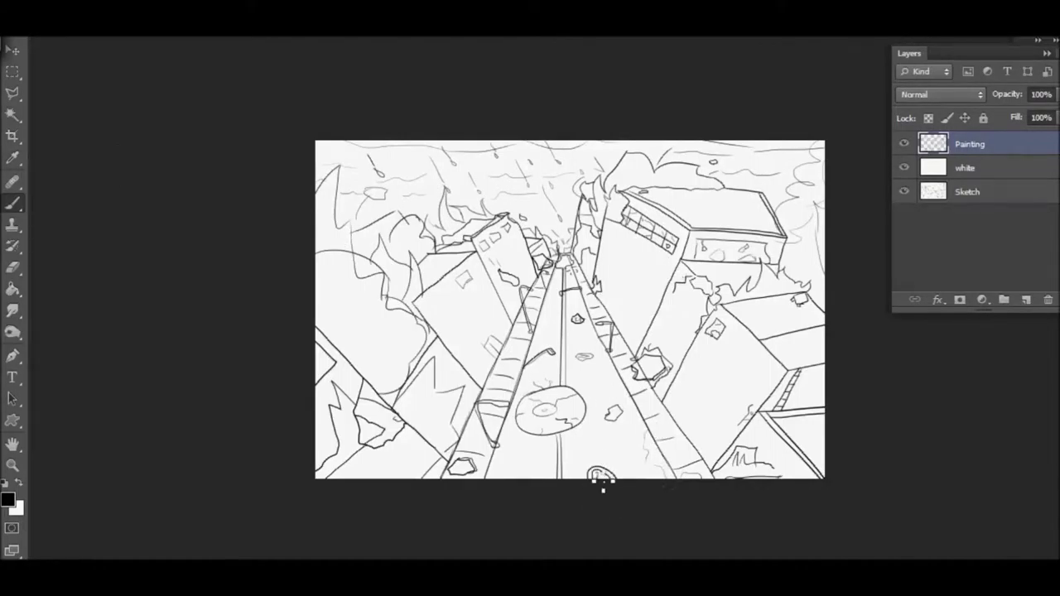
Fill the road surface on both sides of the center line with dark gray.
{"action": "left_click", "coordinate": [9, 499]}
{"action": "left_click", "coordinate": [260, 310]}
{"action": "key", "text": "Return"}
{"action": "key", "text": "g"}
{"action": "left_click", "coordinate": [617, 390]}
{"action": "left_click", "coordinate": [530, 365]}
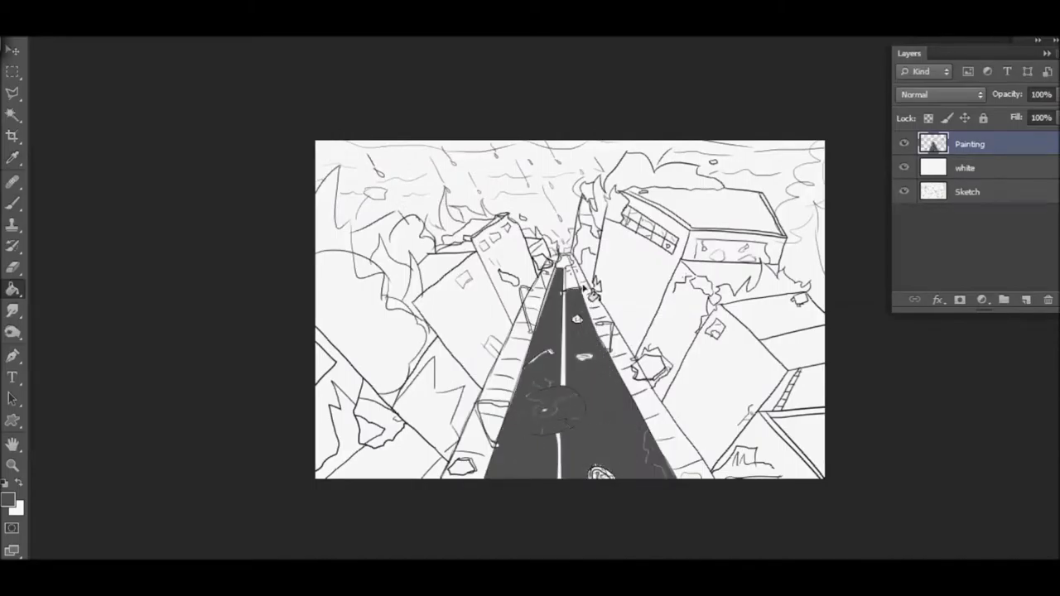
Fill the slabs of both sidewalks with medium gray.
{"action": "left_click", "coordinate": [8, 500]}
{"action": "key", "text": "Return"}
{"action": "left_click", "coordinate": [638, 389]}
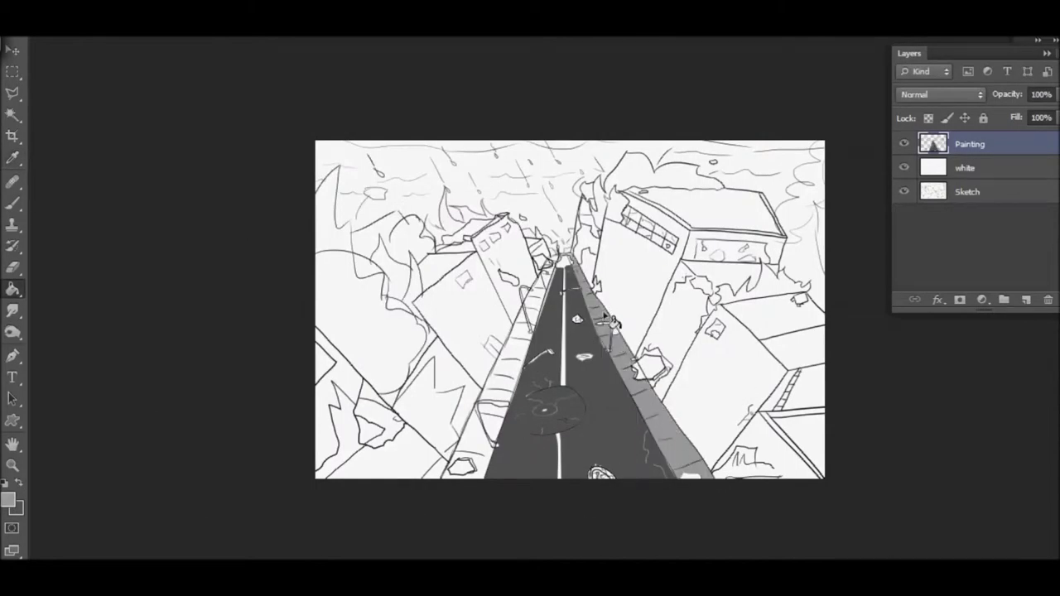
{"action": "left_click", "coordinate": [487, 446]}
{"action": "left_click", "coordinate": [501, 411]}
{"action": "left_click", "coordinate": [534, 329]}
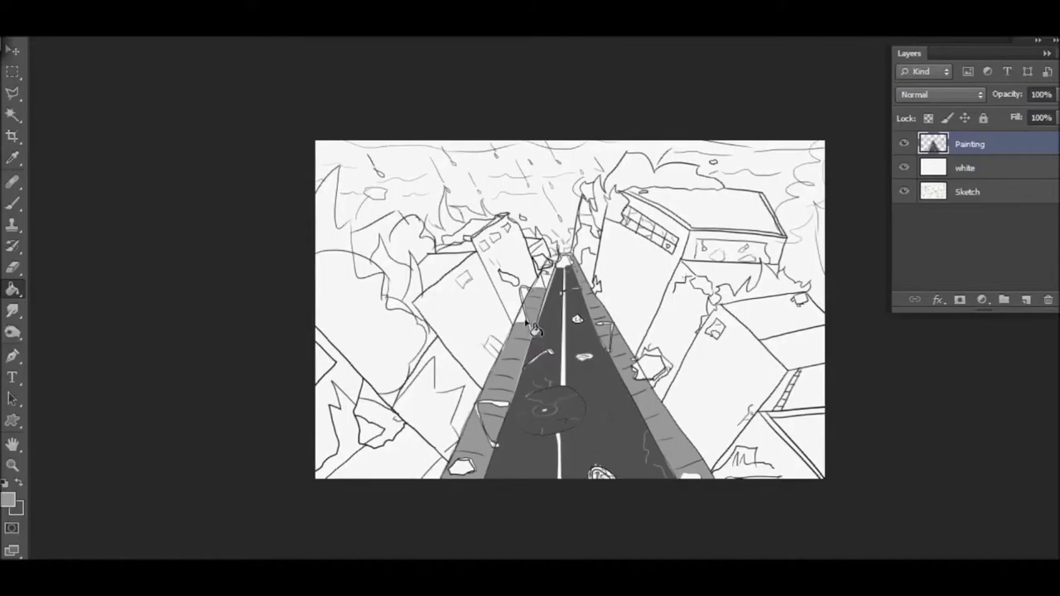
Fill the leaning building between the blank smoke cloud and the far left-hand tower with very light gray.
{"action": "left_click", "coordinate": [9, 499]}
{"action": "key", "text": "Return"}
{"action": "left_click", "coordinate": [450, 296]}
Fill the building in the lower-right corner and the one beside the left sidewalk with brick red.
{"action": "left_click", "coordinate": [8, 499]}
{"action": "left_click_drag", "start_coordinate": [331, 178], "coordinate": [405, 221]}
{"action": "key", "text": "Return"}
{"action": "left_click", "coordinate": [8, 500]}
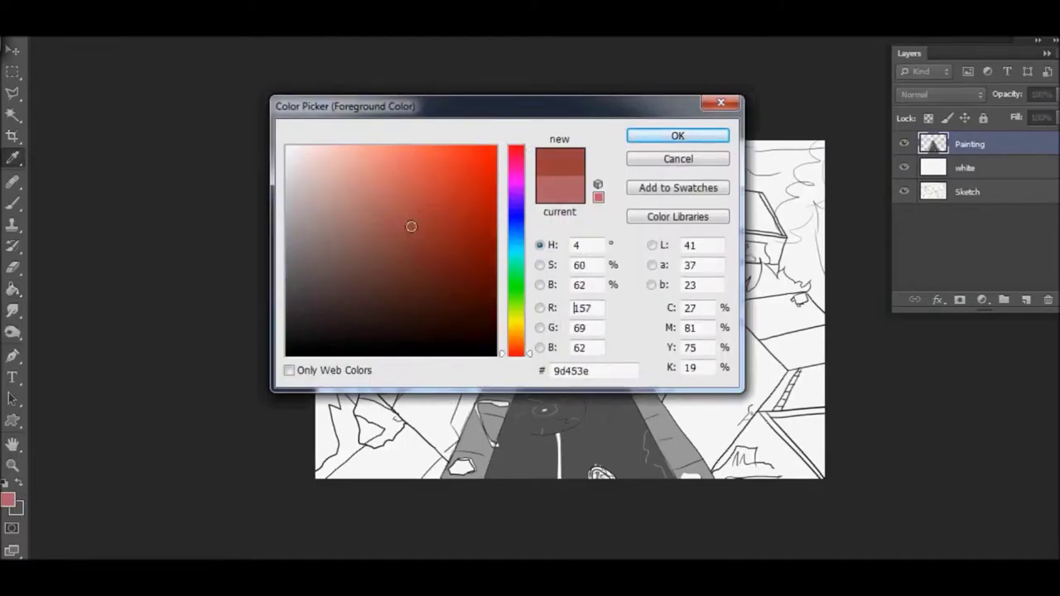
{"action": "key", "text": "Return"}
{"action": "left_click", "coordinate": [791, 445]}
{"action": "left_click", "coordinate": [403, 404]}
Fill the tilted tower behind the light gray left-hand building with dark blue.
{"action": "left_click", "coordinate": [8, 499]}
{"action": "left_click", "coordinate": [339, 260]}
{"action": "key", "text": "Return"}
{"action": "left_click", "coordinate": [506, 230]}
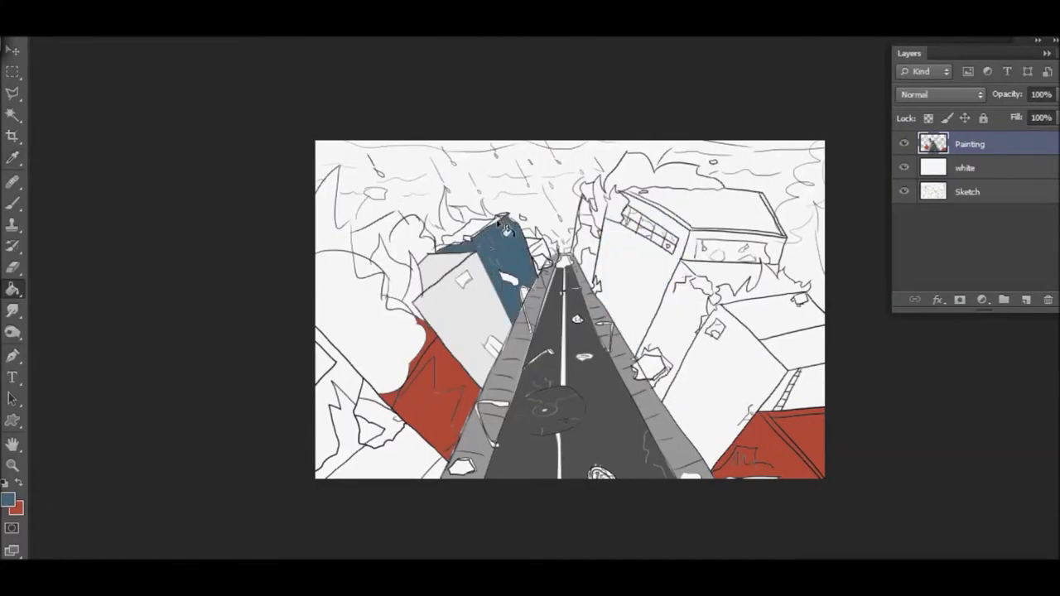
Fill all faces of the building above the red lower-right one with light blue-gray, and its rooftop debris with gray.
{"action": "left_click", "coordinate": [9, 499]}
{"action": "left_click", "coordinate": [300, 204]}
{"action": "key", "text": "Return"}
{"action": "left_click", "coordinate": [720, 380]}
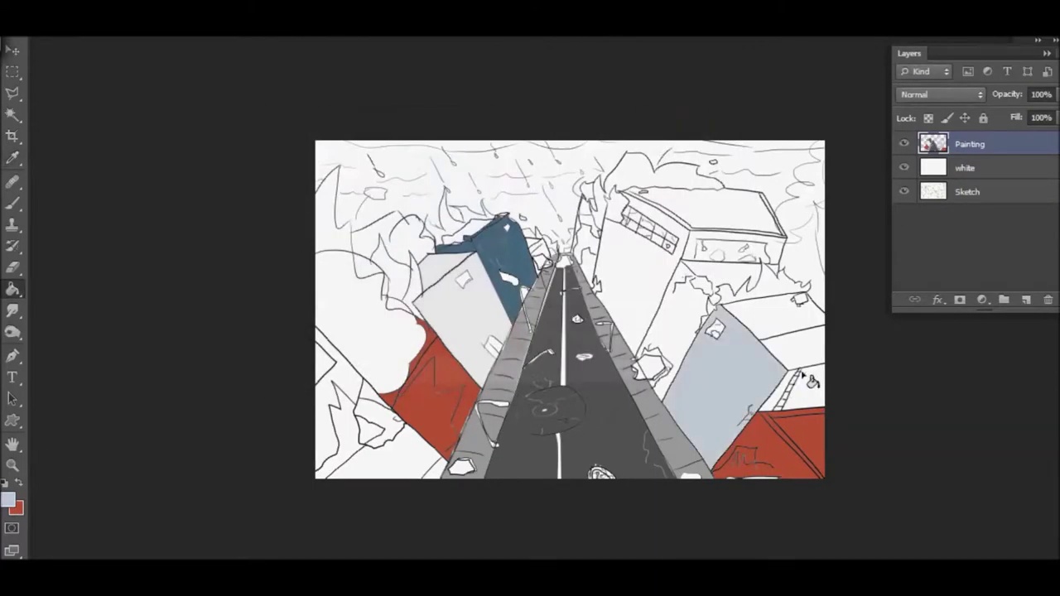
{"action": "left_click", "coordinate": [791, 393]}
{"action": "left_click", "coordinate": [802, 377]}
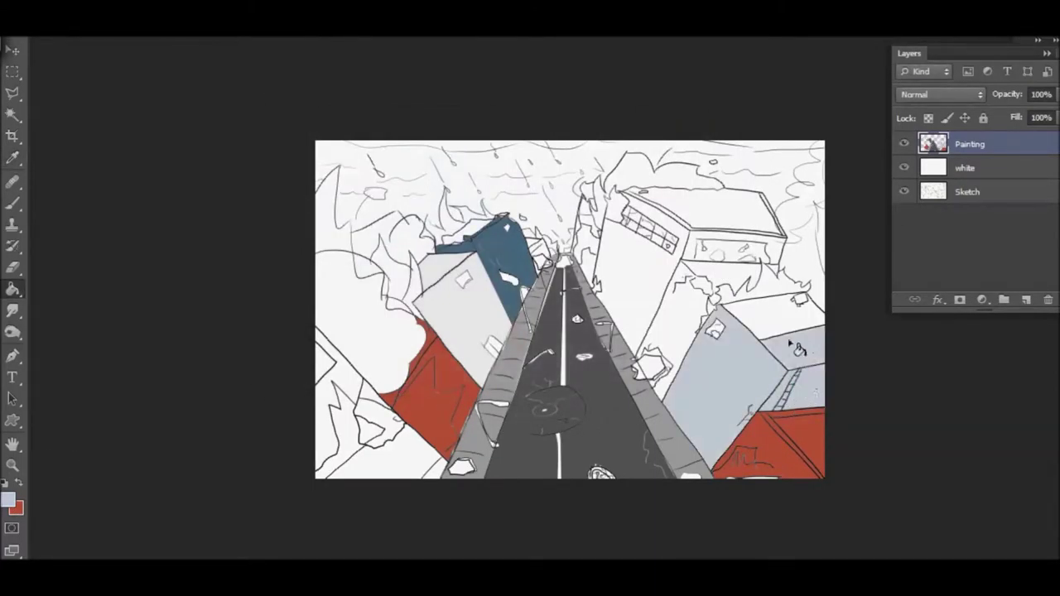
{"action": "left_click", "coordinate": [800, 322]}
{"action": "left_click", "coordinate": [807, 308]}
{"action": "left_click", "coordinate": [801, 309]}
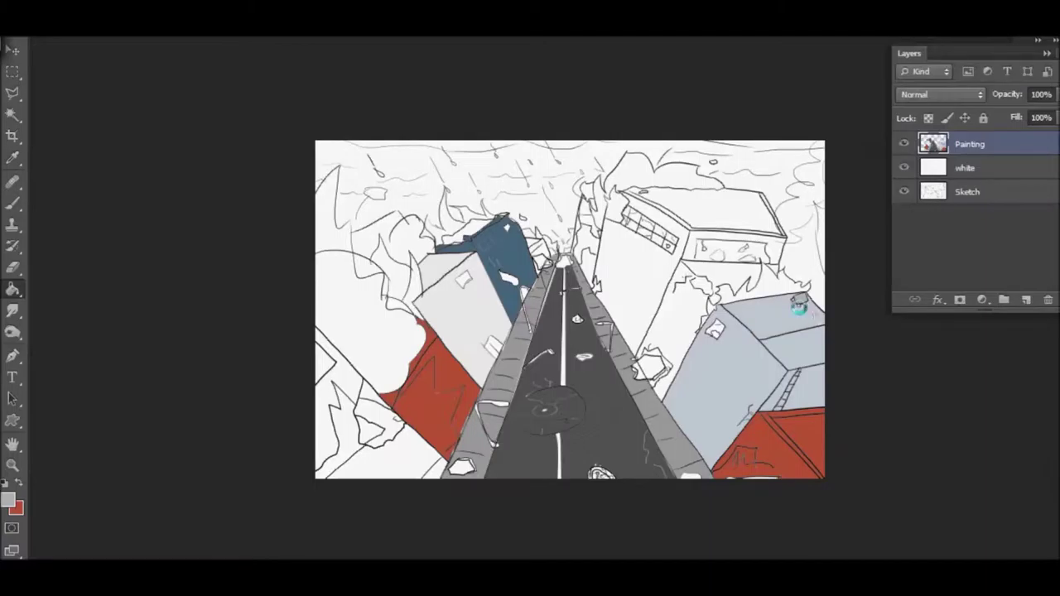
Fill the lower-left building with gray and its jagged vertical shape with olive green.
{"action": "left_click", "coordinate": [423, 472]}
{"action": "left_click", "coordinate": [333, 444]}
{"action": "left_click", "coordinate": [8, 500]}
{"action": "left_click", "coordinate": [362, 241]}
{"action": "key", "text": "Return"}
{"action": "left_click", "coordinate": [341, 430]}
Fill the broken patch on the lower-left building and the faces of the large tilted right-hand building with light gray.
{"action": "left_click", "coordinate": [8, 500]}
{"action": "key", "text": "Return"}
{"action": "left_click", "coordinate": [382, 402]}
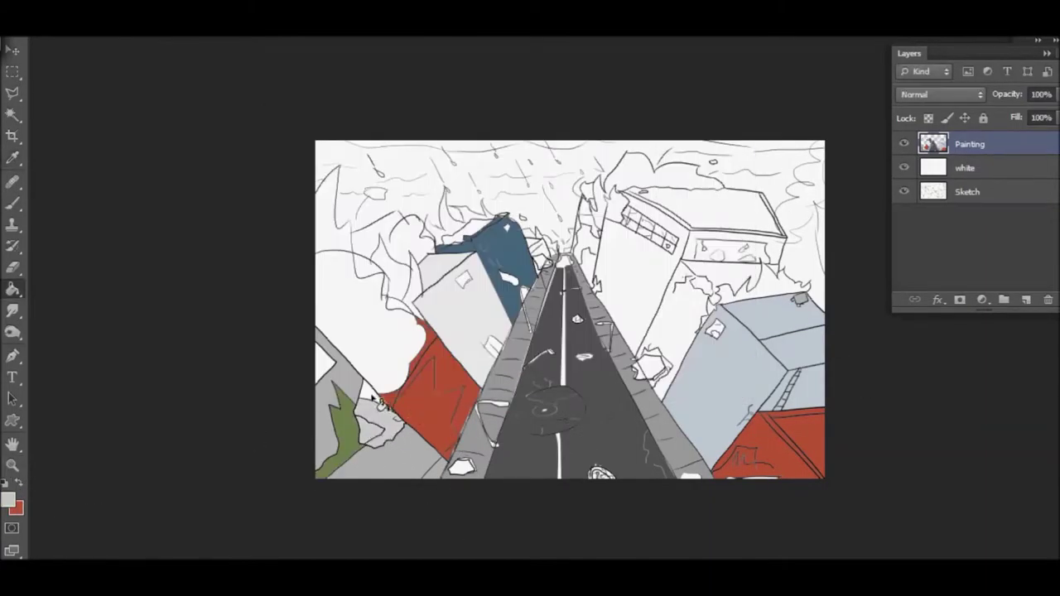
{"action": "left_click", "coordinate": [650, 290]}
{"action": "left_click", "coordinate": [733, 248]}
{"action": "left_click", "coordinate": [776, 211]}
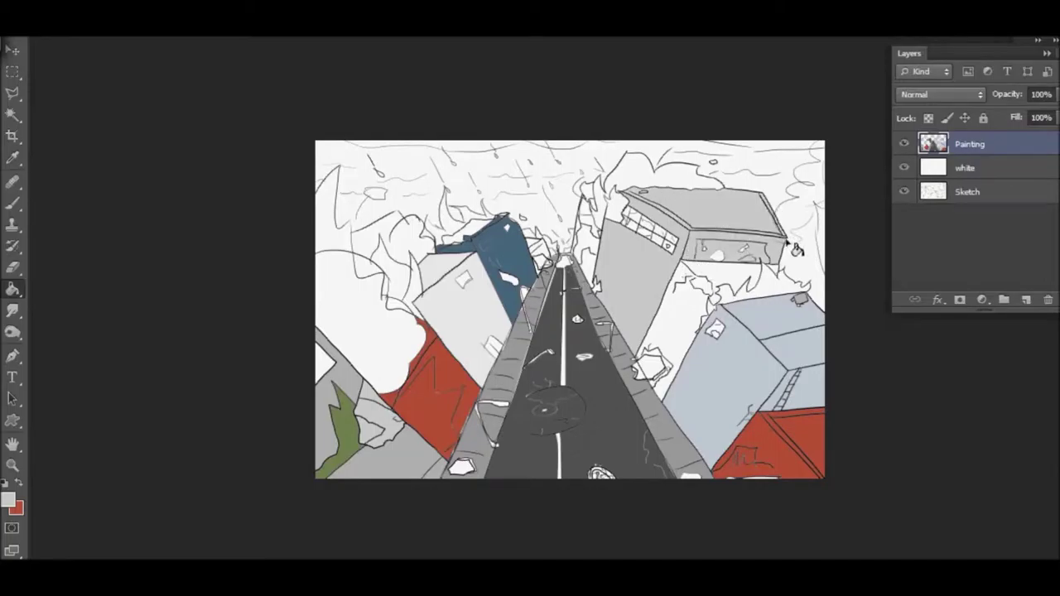
Fill the narrow building near the road's far end with tan and the small distant building opposite with beige gray.
{"action": "left_click", "coordinate": [8, 499]}
{"action": "left_click", "coordinate": [343, 185]}
{"action": "left_click", "coordinate": [675, 135]}
{"action": "left_click", "coordinate": [584, 236]}
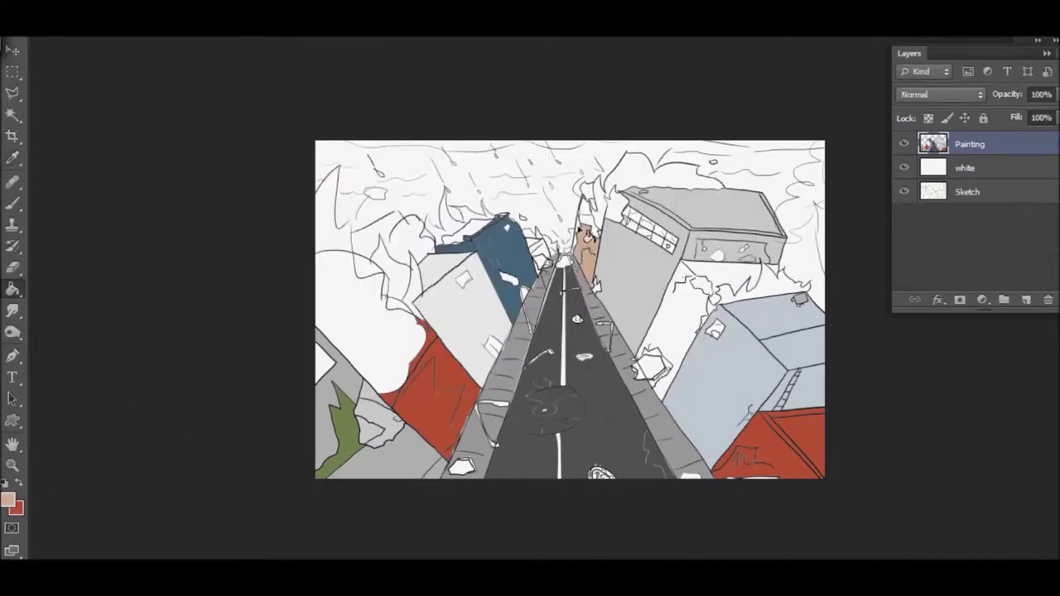
{"action": "left_click", "coordinate": [8, 499]}
{"action": "left_click", "coordinate": [518, 258]}
{"action": "key", "text": "Return"}
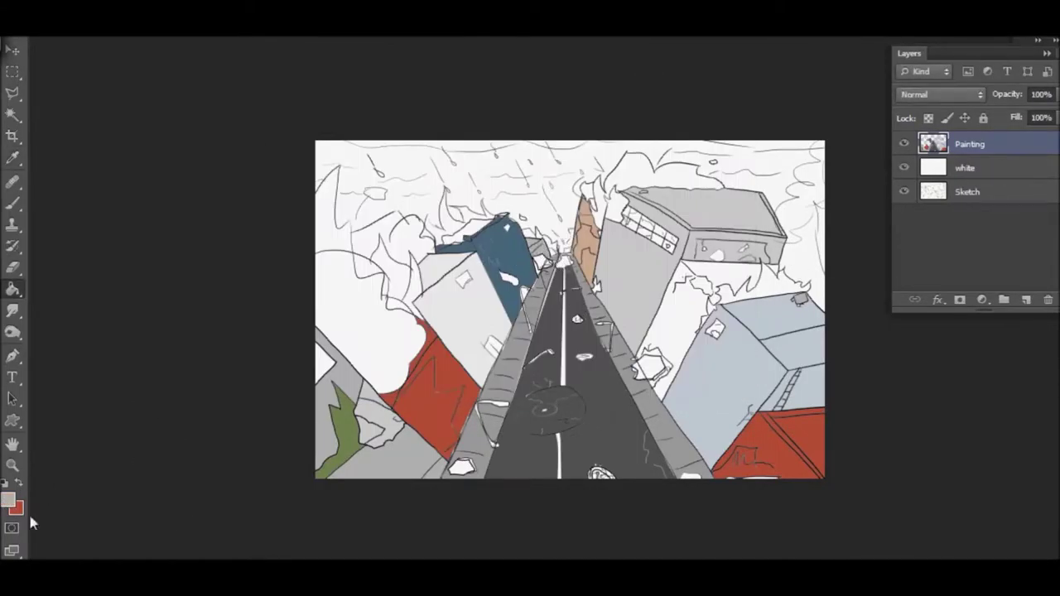
Fill the road holes, sidewalk debris, blue tower's gash and the area beneath the large tilted building with near-black.
{"action": "left_click", "coordinate": [12, 290]}
{"action": "left_click", "coordinate": [10, 499]}
{"action": "key", "text": "Return"}
{"action": "left_click", "coordinate": [8, 499]}
{"action": "key", "text": "Return"}
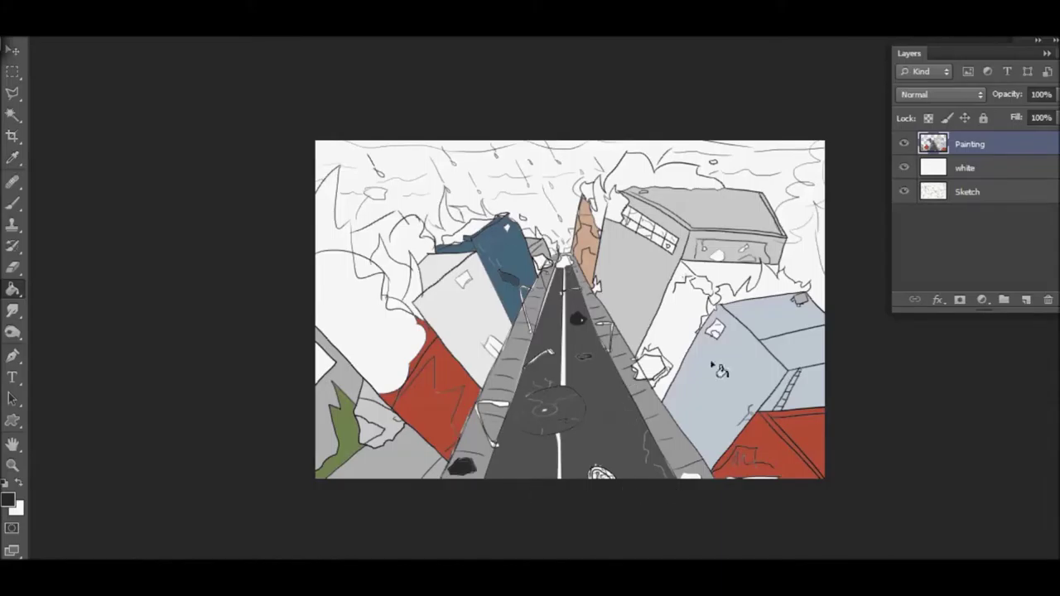
{"action": "left_click", "coordinate": [680, 331]}
{"action": "left_click", "coordinate": [728, 277]}
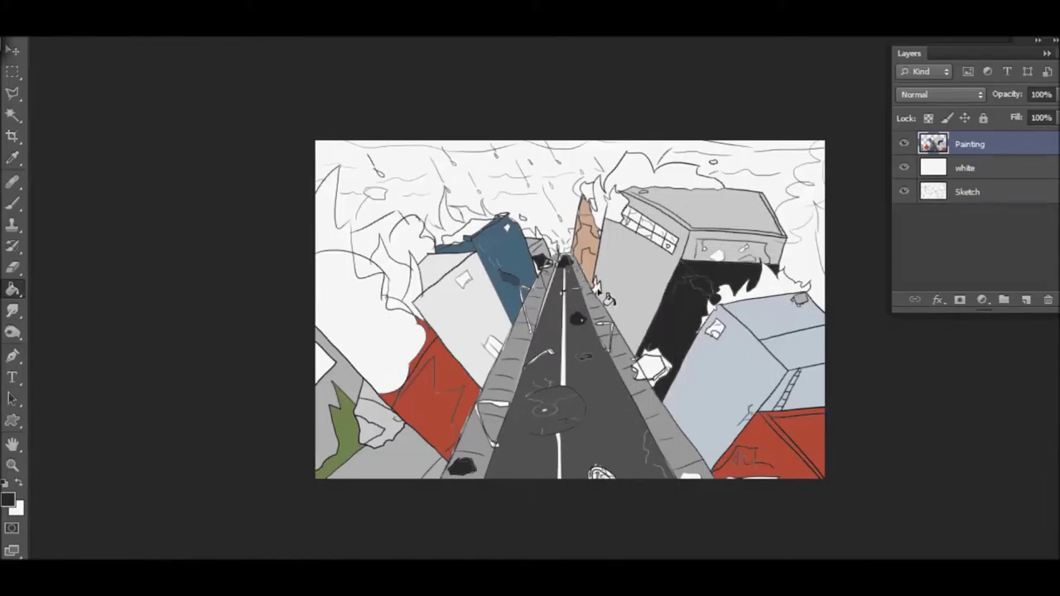
Show the history, step back through the recent fills and restore them.
{"action": "left_click", "coordinate": [8, 499]}
{"action": "key", "text": "Return"}
{"action": "key", "text": "ctrl+plus"}
{"action": "key", "text": "ctrl+plus"}
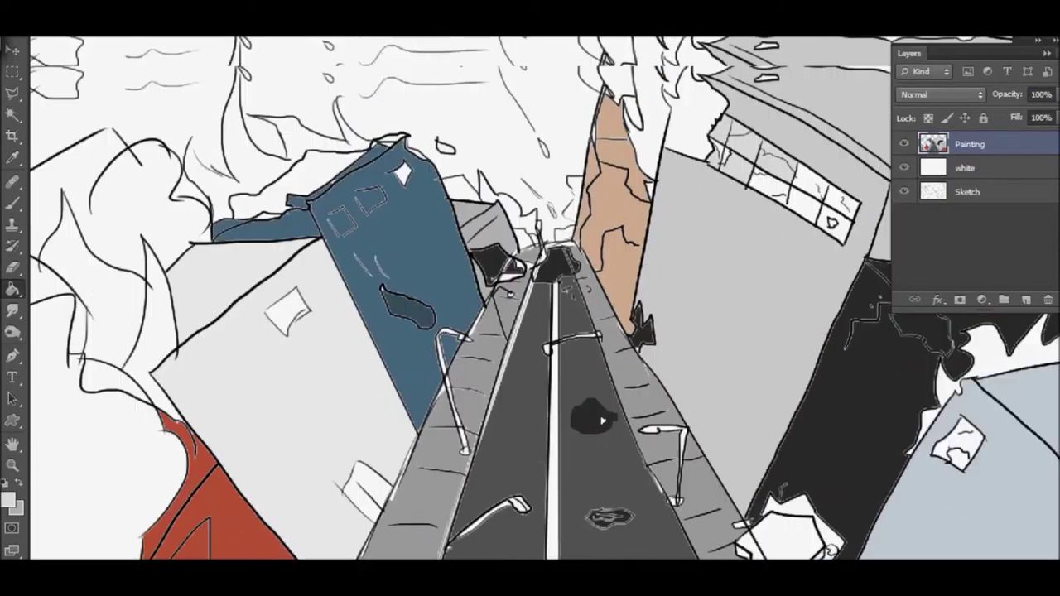
{"action": "left_click", "coordinate": [1030, 222]}
{"action": "key", "text": "ctrl+alt+z"}
{"action": "key", "text": "ctrl+alt+z"}
{"action": "key", "text": "ctrl+alt+z"}
{"action": "key", "text": "ctrl+alt+z"}
{"action": "key", "text": "ctrl+alt+z"}
{"action": "key", "text": "ctrl+alt+z"}
{"action": "key", "text": "ctrl+shift+z"}
{"action": "key", "text": "ctrl+shift+z"}
{"action": "key", "text": "ctrl+shift+z"}
{"action": "key", "text": "ctrl+shift+z"}
{"action": "key", "text": "ctrl+shift+z"}
{"action": "key", "text": "ctrl+shift+z"}
{"action": "scroll", "coordinate": [606, 328], "scroll_direction": "right", "scroll_amount": 3}
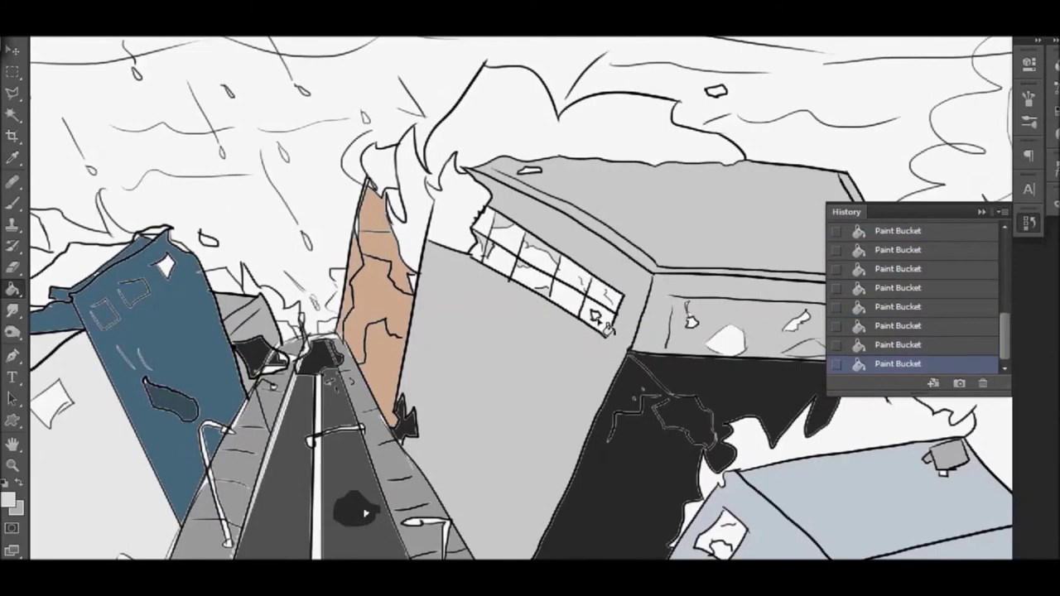
Fill the flames above the large tilted building and behind the blue-gray building with orange.
{"action": "key", "text": "ctrl+minus"}
{"action": "key", "text": "ctrl+minus"}
{"action": "key", "text": "ctrl+minus"}
{"action": "left_click", "coordinate": [8, 499]}
{"action": "key", "text": "Return"}
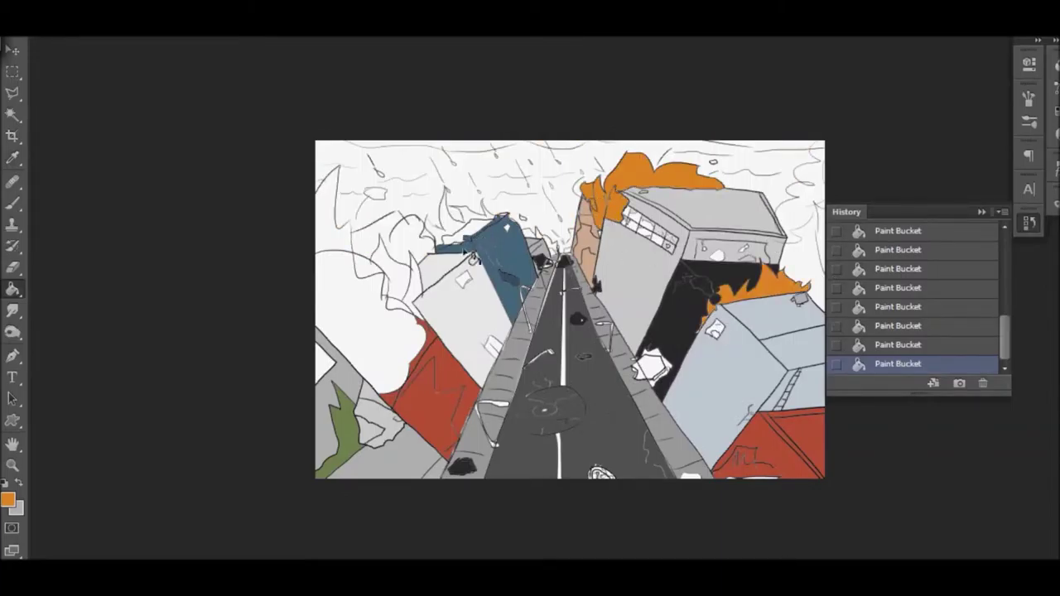
Fill the flames around the left-hand buildings and at the sky's left edge with the same orange.
{"action": "key", "text": "g"}
{"action": "left_click", "coordinate": [458, 222]}
{"action": "left_click", "coordinate": [406, 286]}
{"action": "left_click", "coordinate": [330, 207]}
{"action": "left_click", "coordinate": [389, 263]}
{"action": "left_click", "coordinate": [364, 267]}
{"action": "left_click", "coordinate": [395, 290]}
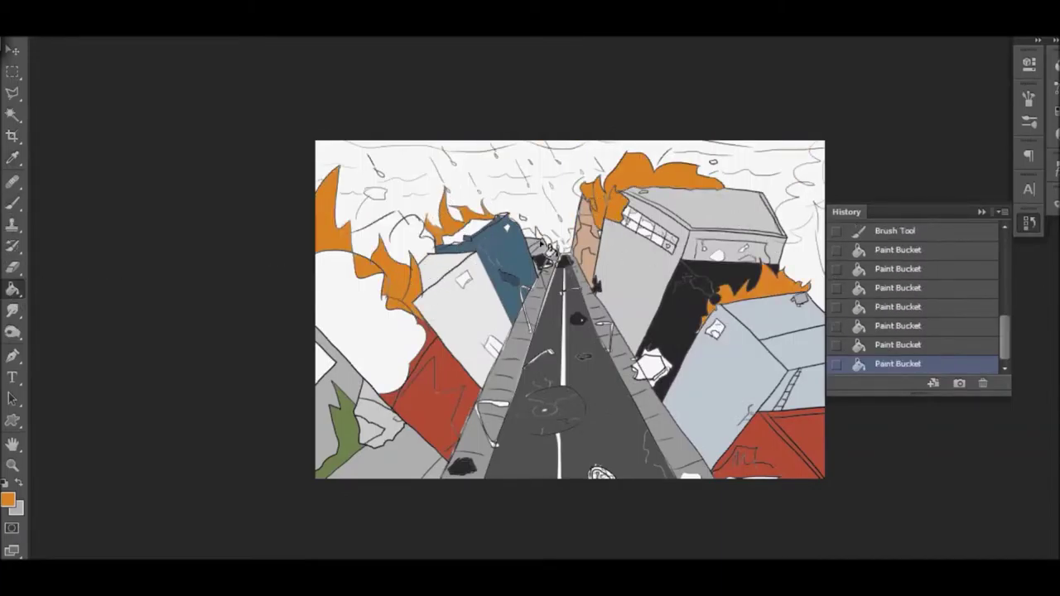
Fill the flame at the right edge, the lower-left building's window and the rubble chunk by the right sidewalk with orange.
{"action": "left_click", "coordinate": [818, 228]}
{"action": "left_click", "coordinate": [323, 364]}
{"action": "left_click", "coordinate": [650, 365]}
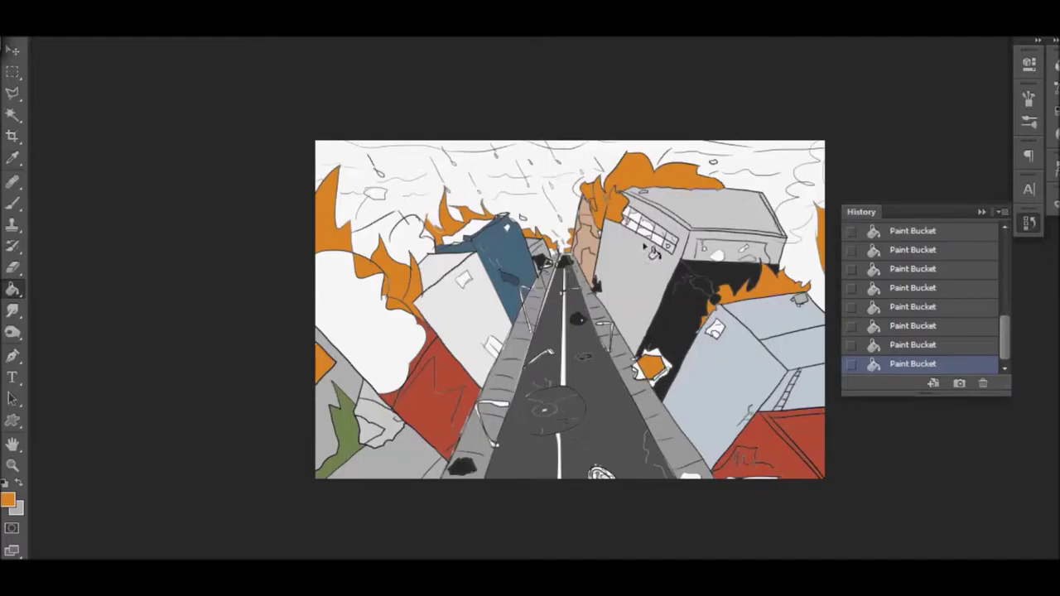
Fill the sky and the smoke clouds with near-black.
{"action": "left_click", "coordinate": [8, 497]}
{"action": "left_click", "coordinate": [289, 314]}
{"action": "left_click", "coordinate": [677, 135]}
{"action": "left_click", "coordinate": [414, 257]}
{"action": "left_click", "coordinate": [423, 242]}
{"action": "left_click", "coordinate": [805, 279]}
Fill the glow beside the right-edge flame and the round shape at the top of the sky with light orange.
{"action": "left_click", "coordinate": [8, 497]}
{"action": "left_click", "coordinate": [702, 135]}
{"action": "left_click", "coordinate": [807, 248]}
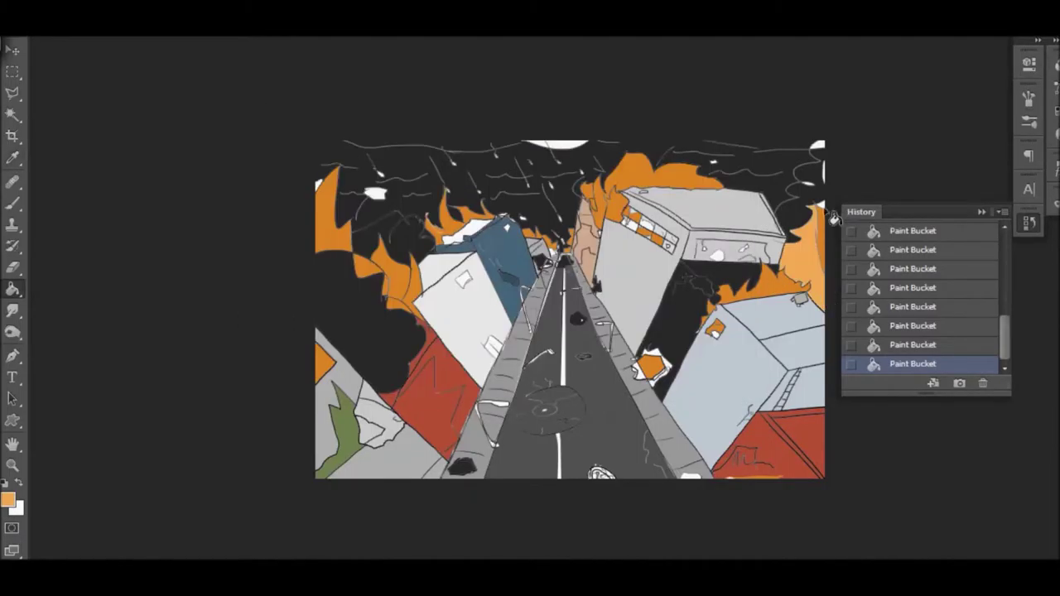
{"action": "left_click", "coordinate": [580, 156]}
Fill the roof area between the blue tower and the flames behind it with yellow-green.
{"action": "left_click", "coordinate": [8, 497]}
{"action": "left_click", "coordinate": [698, 135]}
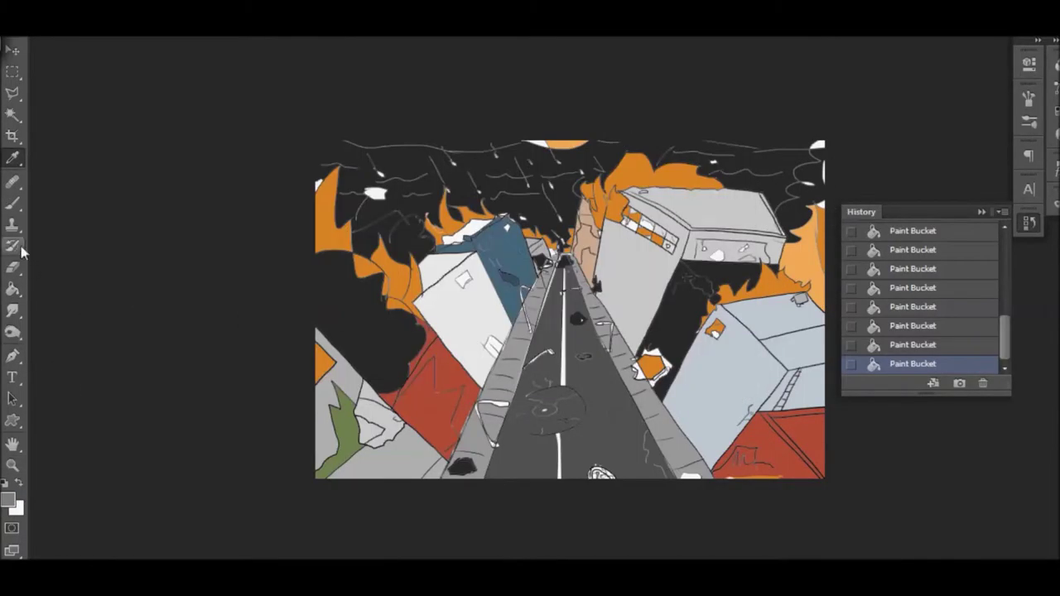
{"action": "left_click", "coordinate": [8, 497]}
{"action": "left_click", "coordinate": [449, 177]}
{"action": "left_click", "coordinate": [679, 135]}
{"action": "key", "text": "g"}
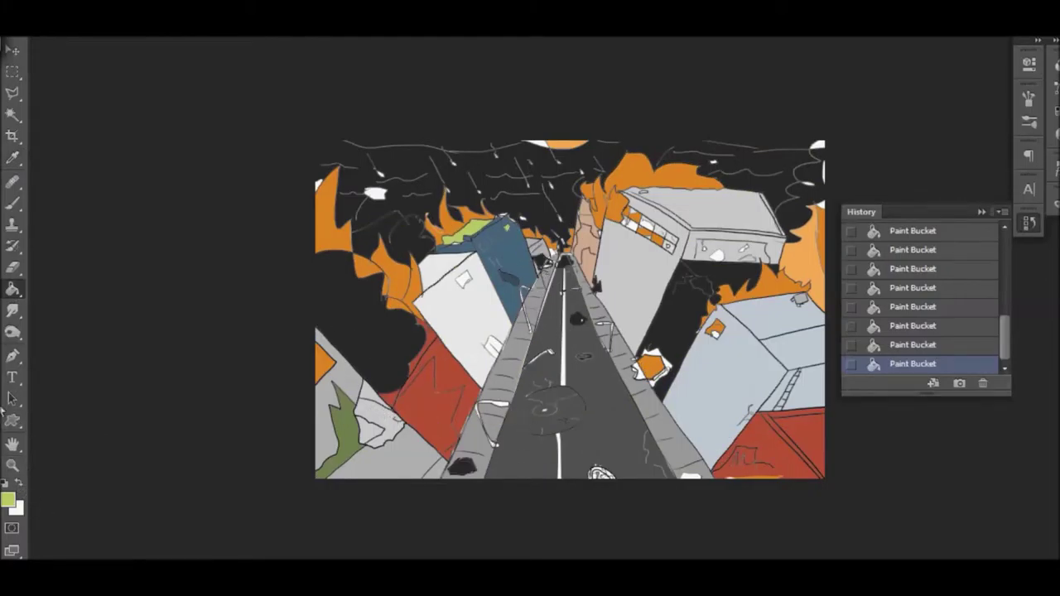
Fill the rubble chunk by the right sidewalk with brown and the jagged shape around it with orange.
{"action": "left_click", "coordinate": [8, 497]}
{"action": "left_click", "coordinate": [430, 240]}
{"action": "left_click", "coordinate": [643, 136]}
{"action": "left_click", "coordinate": [651, 366]}
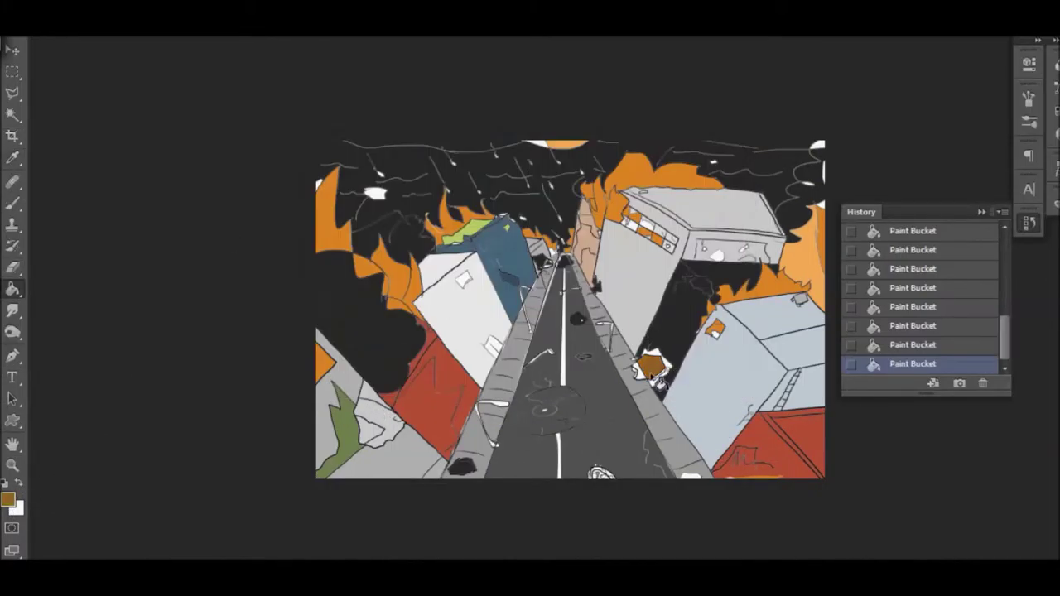
{"action": "key", "text": "g"}
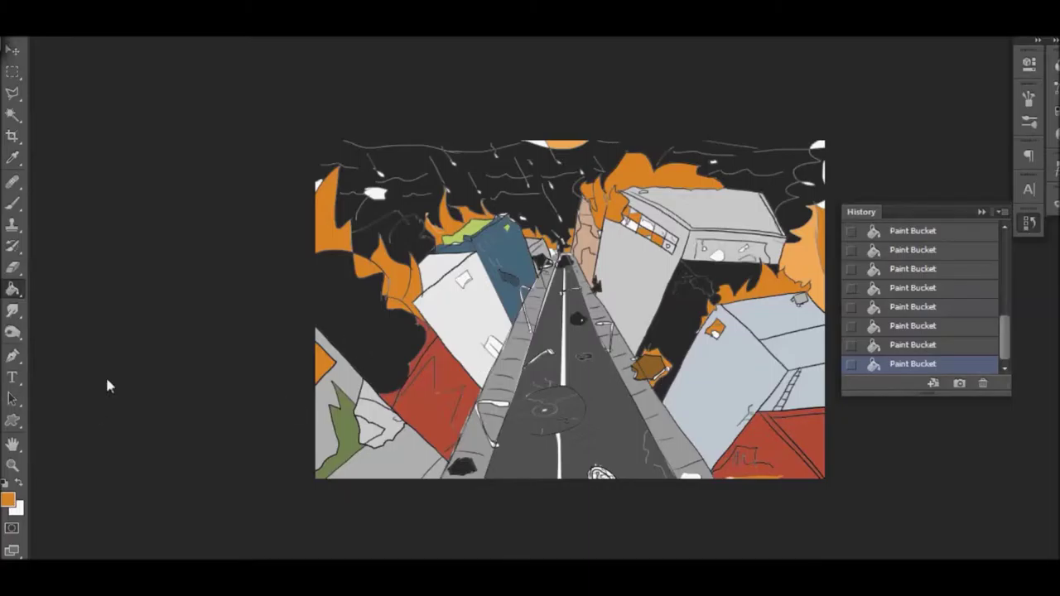
Fill the window holes of the left-hand buildings and some panes of the large tilted building with dark gray.
{"action": "left_click", "coordinate": [9, 497]}
{"action": "left_click", "coordinate": [290, 352]}
{"action": "left_click", "coordinate": [695, 135]}
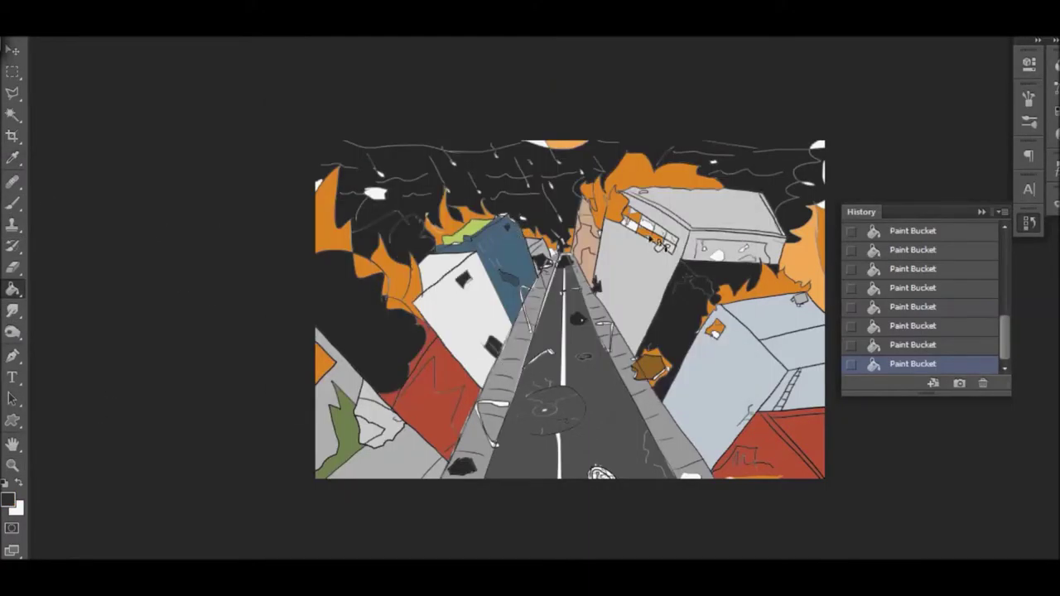
{"action": "left_click", "coordinate": [646, 227]}
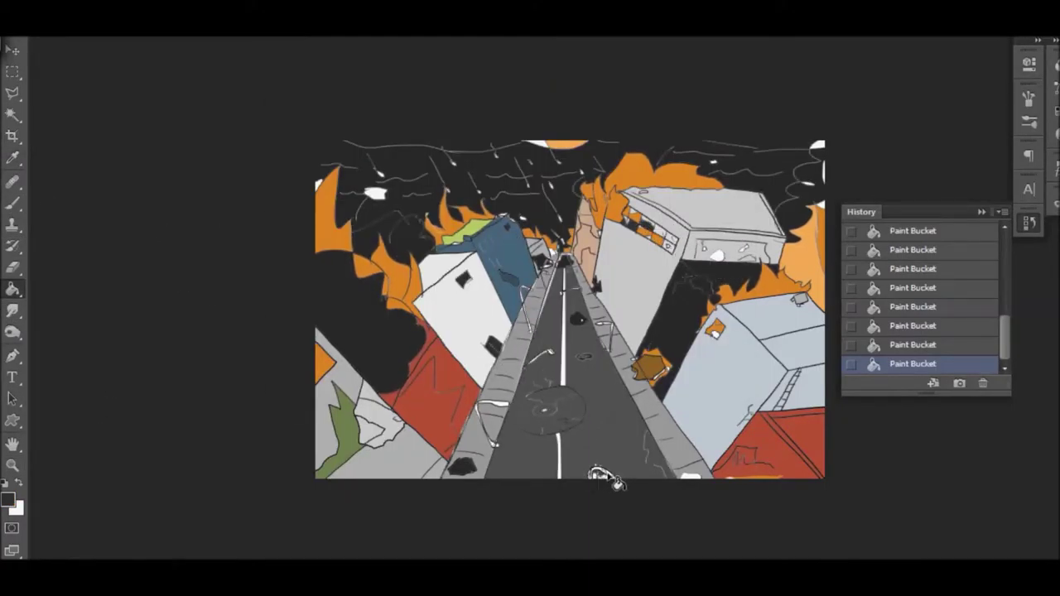
Brush black strokes along the smoke cloud's upper outline behind the left-hand flames to separate it from the sky.
{"action": "left_click", "coordinate": [9, 498]}
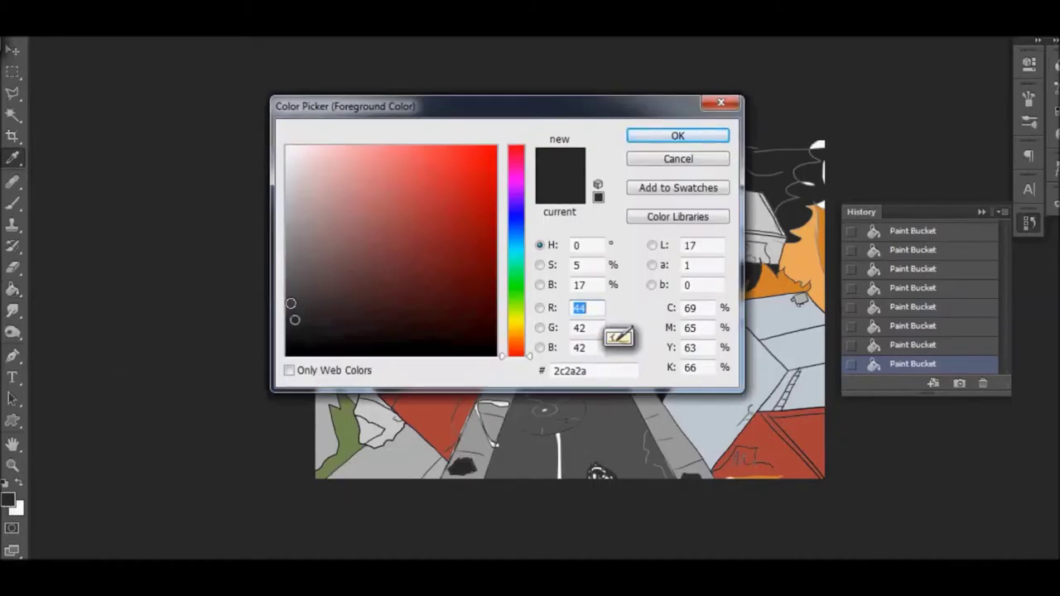
{"action": "left_click", "coordinate": [693, 135]}
{"action": "left_click", "coordinate": [362, 201]}
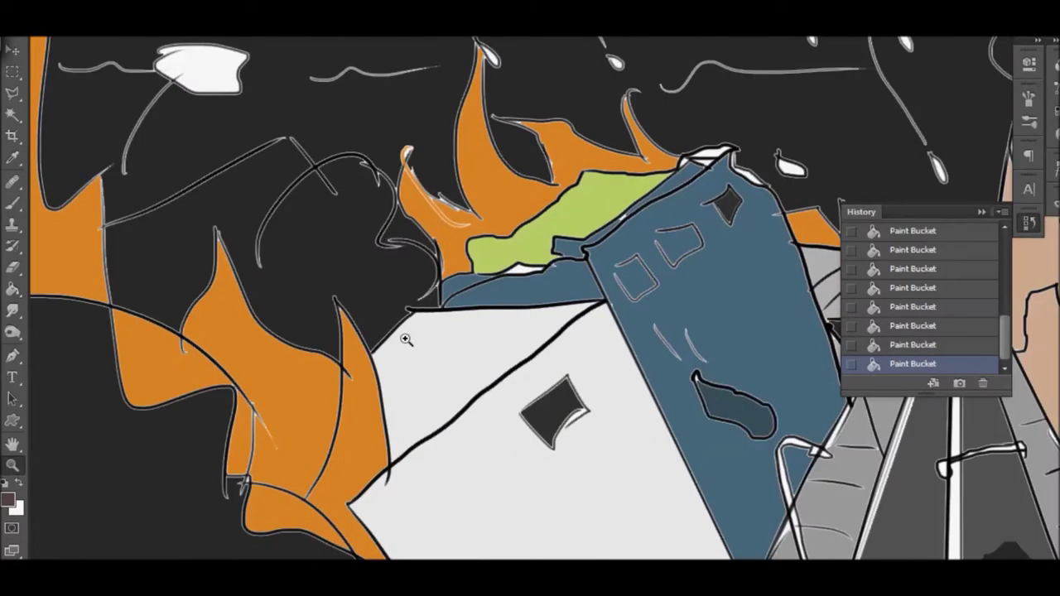
{"action": "left_click", "coordinate": [9, 500]}
{"action": "left_click", "coordinate": [702, 139]}
{"action": "key", "text": "b"}
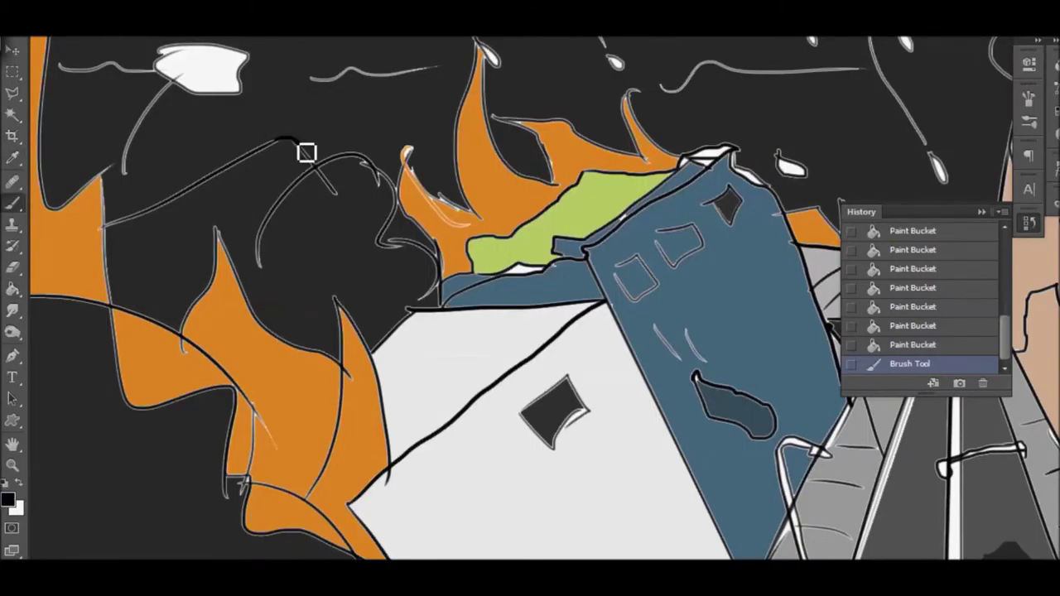
Fill the sky with medium-dark gray, leaving the smoke cloud near-black.
{"action": "left_click", "coordinate": [8, 499]}
{"action": "left_click", "coordinate": [698, 135]}
{"action": "key", "text": "g"}
{"action": "left_click", "coordinate": [372, 108]}
{"action": "key", "text": "ctrl+minus"}
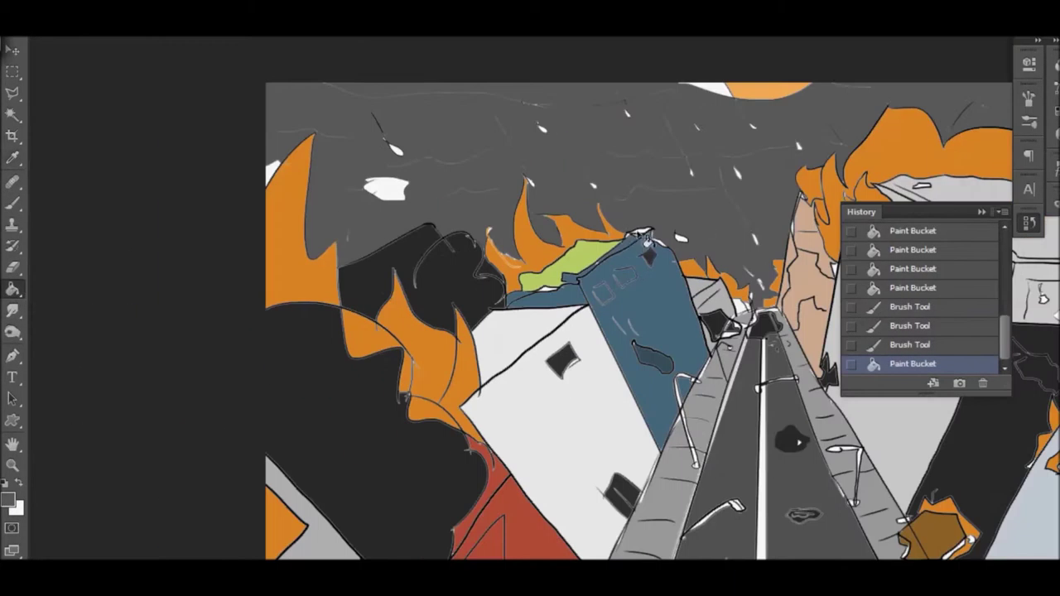
Fill the white gaps along the sky's upper edge with light orange and the large flying debris piece with red.
{"action": "scroll", "coordinate": [694, 227], "scroll_direction": "right", "scroll_amount": 5}
{"action": "left_click", "coordinate": [447, 87]}
{"action": "left_click", "coordinate": [969, 91]}
{"action": "key", "text": "g"}
{"action": "left_click", "coordinate": [85, 189]}
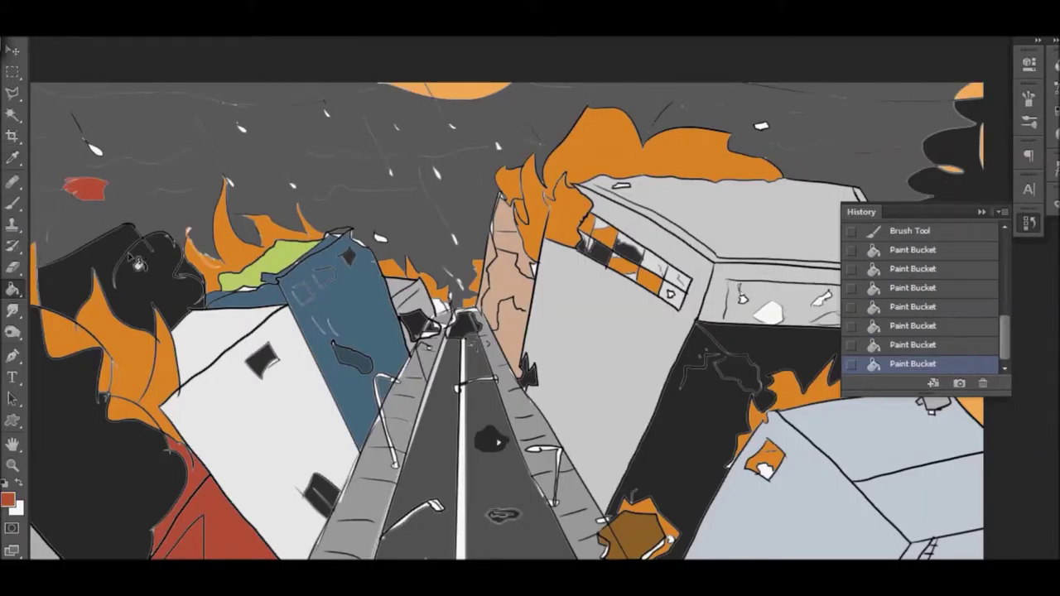
Fill the falling debris in the sky and parts of the street lamps with near-black.
{"action": "scroll", "coordinate": [85, 189], "scroll_direction": "left", "scroll_amount": 2}
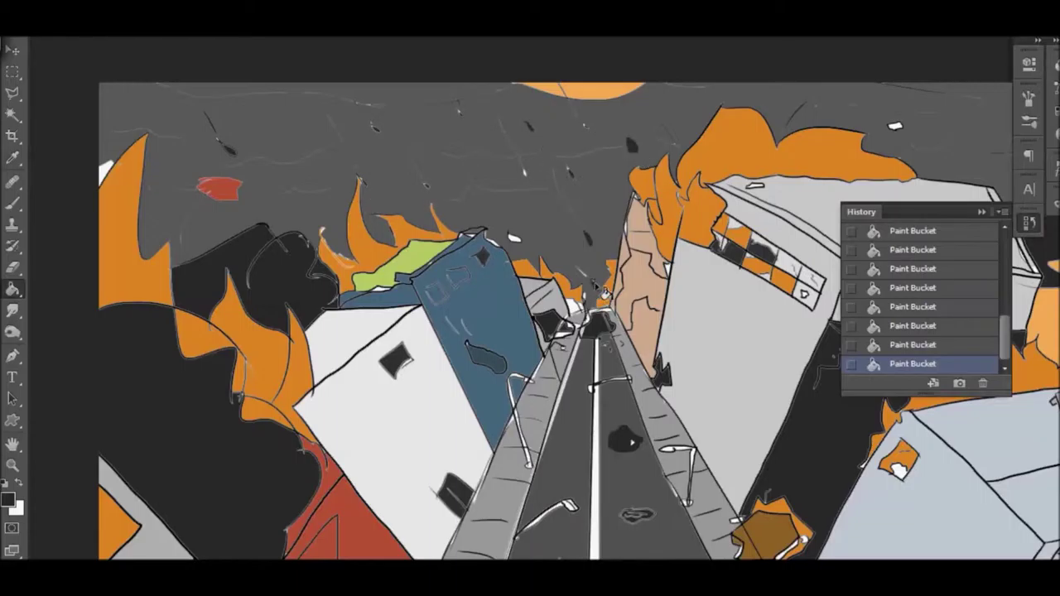
{"action": "scroll", "coordinate": [164, 387], "scroll_direction": "down", "scroll_amount": 2}
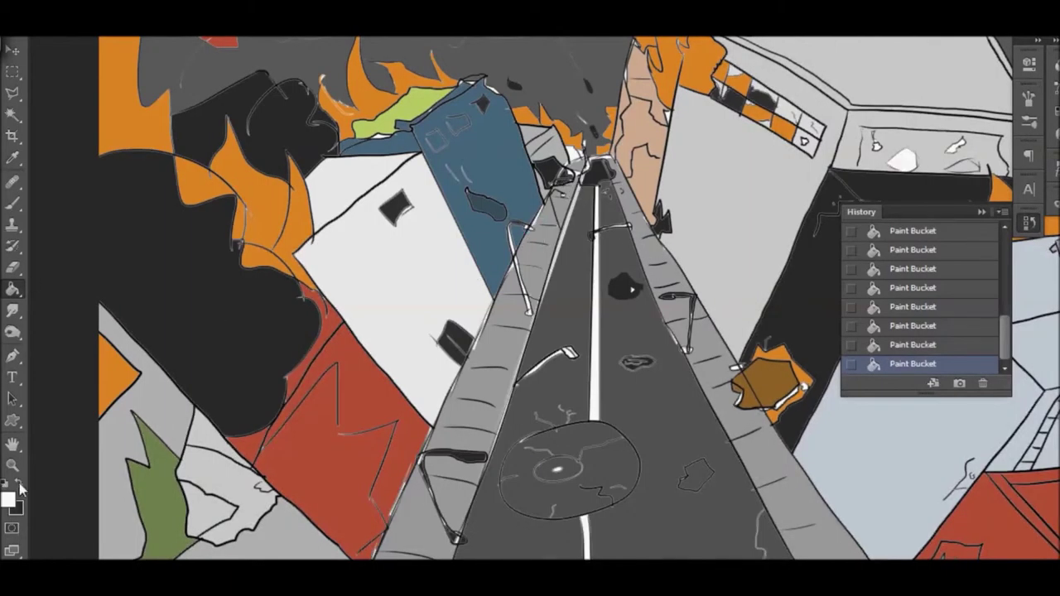
Fill the holes in the front wall of the large tilted building with the orange sampled from the flames.
{"action": "key", "text": "g"}
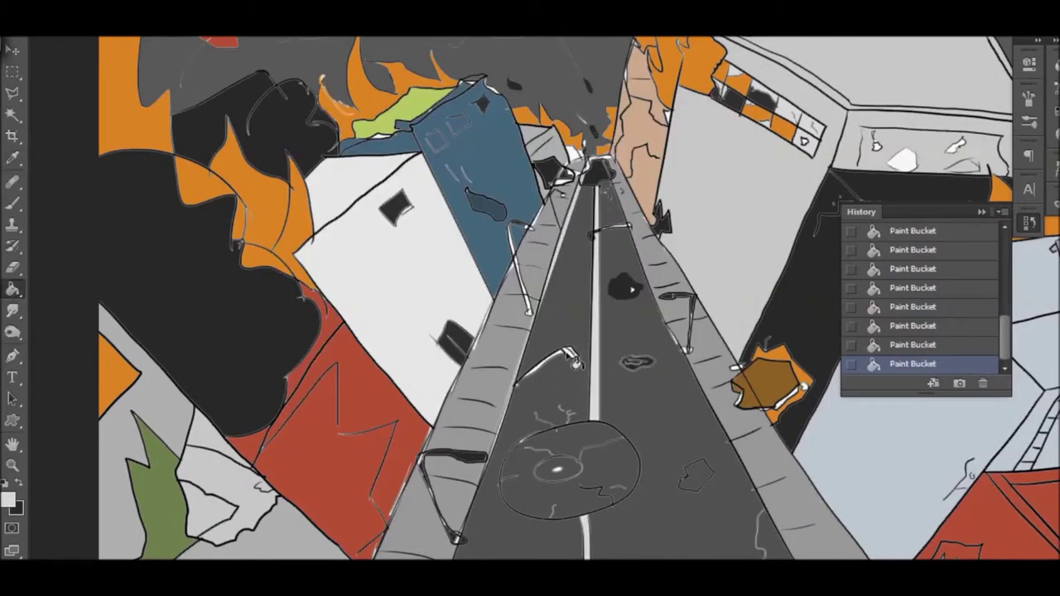
{"action": "left_click", "coordinate": [137, 124], "text": "alt"}
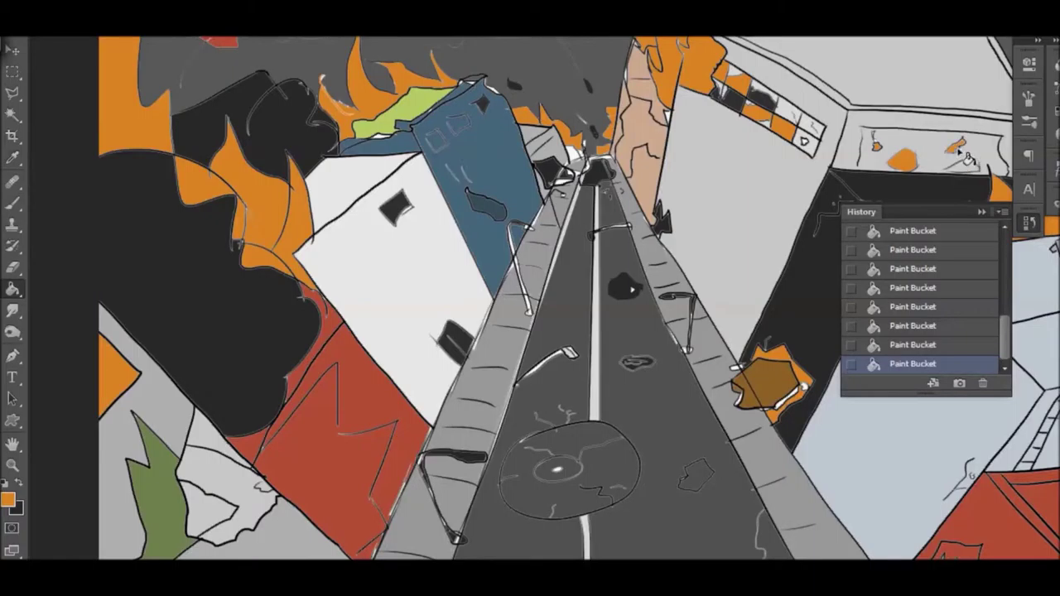
Shade the outer edges and ridge lines of the red building in the lower-right corner with dark red Mixer Brush strokes.
{"action": "key", "text": "ctrl+0"}
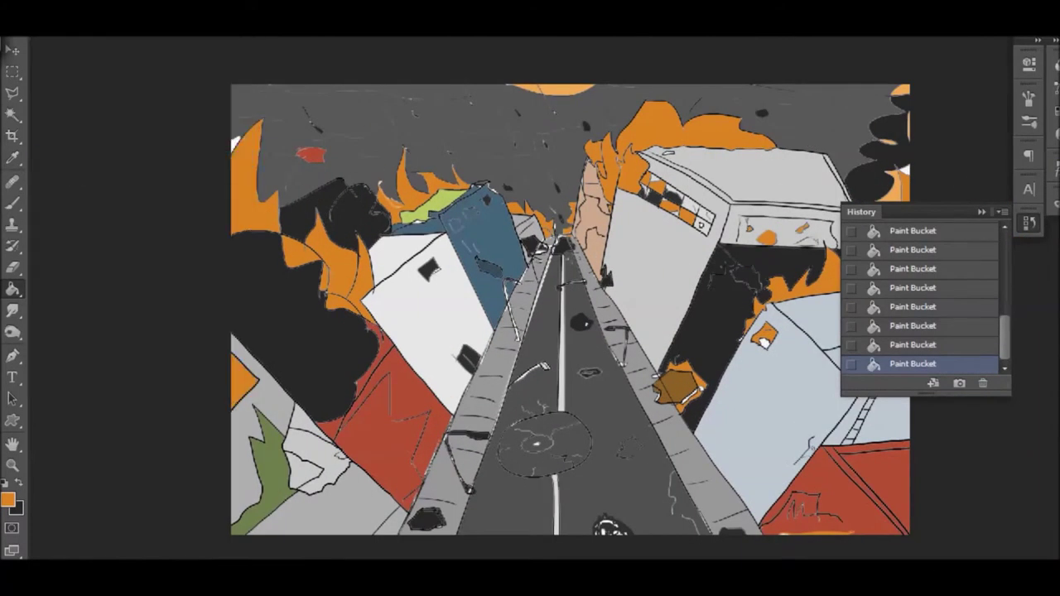
{"action": "key", "text": "ctrl+plus"}
{"action": "left_click", "coordinate": [8, 499]}
{"action": "left_click", "coordinate": [682, 135]}
{"action": "key", "text": "z"}
{"action": "left_click", "coordinate": [225, 268]}
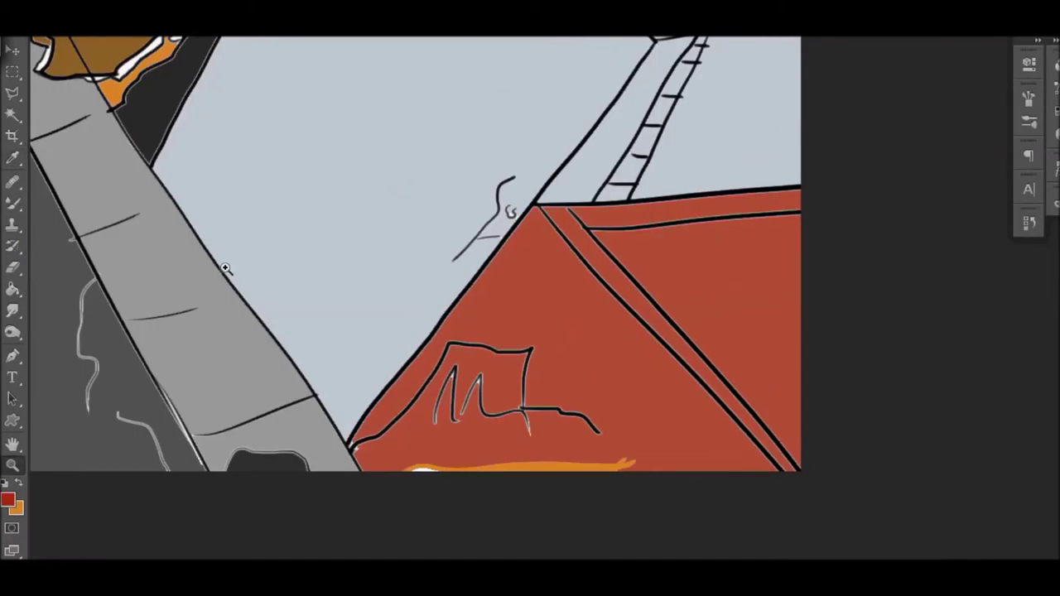
{"action": "key", "text": "b"}
{"action": "right_click", "coordinate": [226, 267]}
{"action": "left_click_drag", "start_coordinate": [351, 443], "coordinate": [488, 287]}
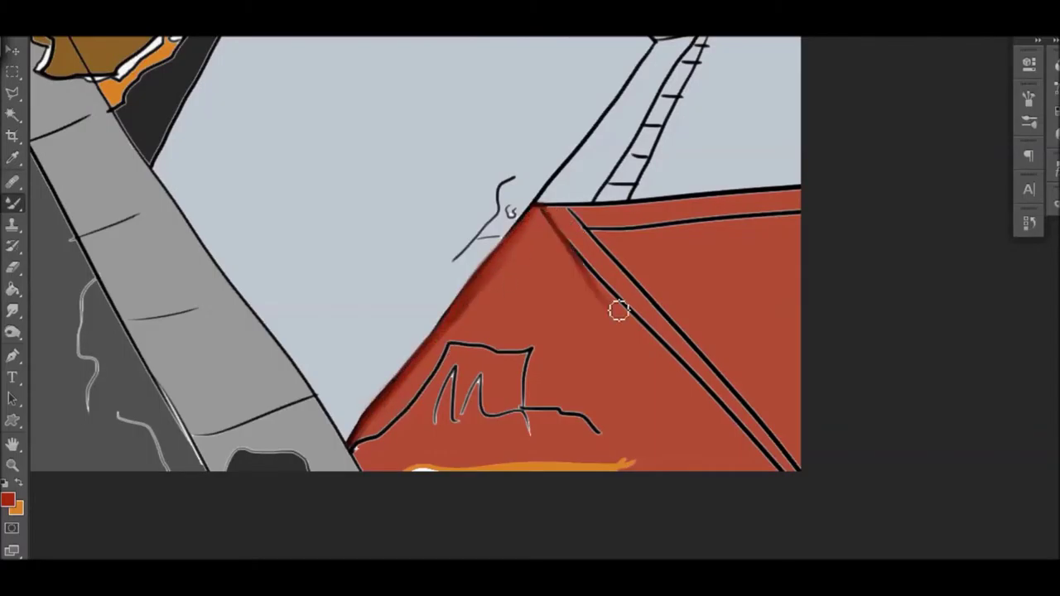
{"action": "left_click_drag", "start_coordinate": [619, 311], "coordinate": [787, 468]}
{"action": "left_click_drag", "start_coordinate": [571, 212], "coordinate": [703, 334]}
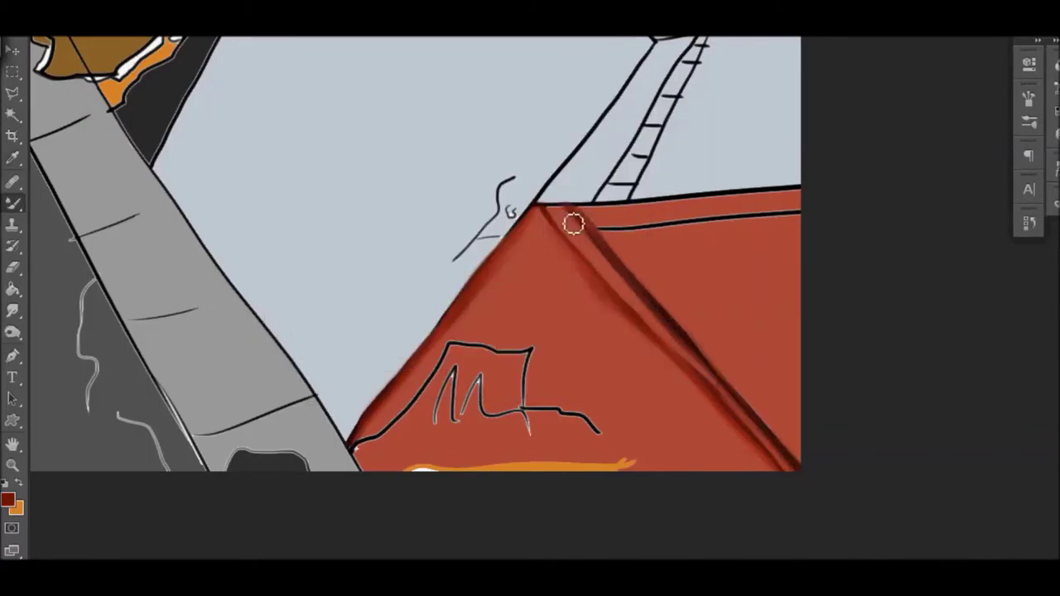
Paint the broken hole and the right-hand face of the red building with darker red shading.
{"action": "mouse_move", "coordinate": [573, 224]}
{"action": "left_mouse_down"}
{"action": "mouse_move", "coordinate": [618, 230]}
{"action": "mouse_move", "coordinate": [601, 232]}
{"action": "mouse_move", "coordinate": [823, 483]}
{"action": "mouse_move", "coordinate": [649, 452]}
{"action": "mouse_move", "coordinate": [355, 440]}
{"action": "mouse_move", "coordinate": [464, 347]}
{"action": "mouse_move", "coordinate": [541, 419]}
{"action": "mouse_move", "coordinate": [400, 438]}
{"action": "mouse_move", "coordinate": [463, 395]}
{"action": "left_mouse_up"}
{"action": "left_click_drag", "start_coordinate": [483, 352], "coordinate": [537, 434]}
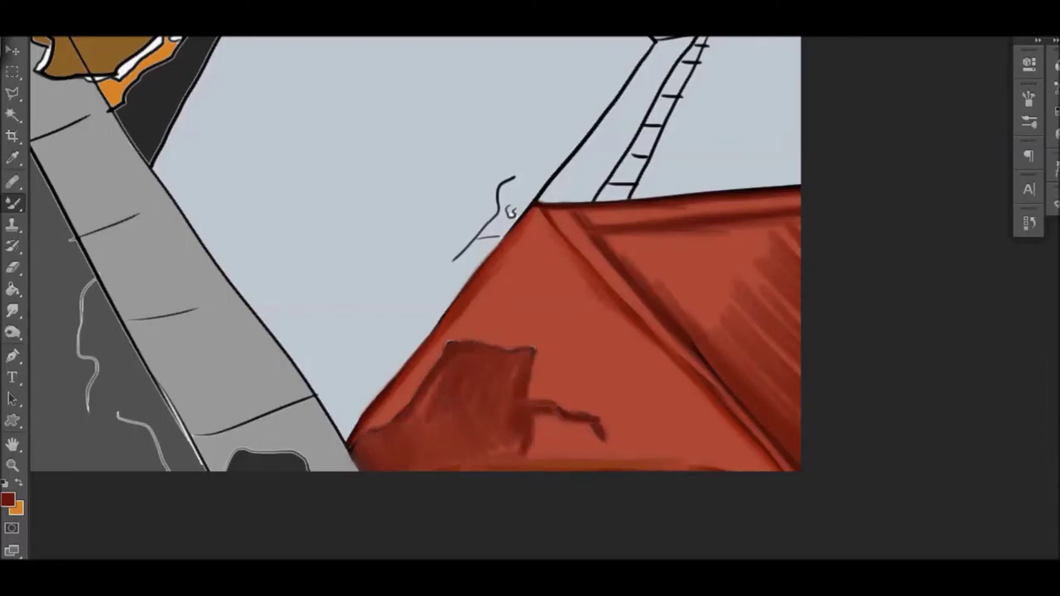
{"action": "left_click_drag", "start_coordinate": [697, 335], "coordinate": [745, 257]}
{"action": "left_click_drag", "start_coordinate": [745, 397], "coordinate": [786, 229]}
{"action": "left_click_drag", "start_coordinate": [604, 224], "coordinate": [771, 282]}
{"action": "mouse_move", "coordinate": [608, 455]}
{"action": "left_mouse_down"}
{"action": "mouse_move", "coordinate": [385, 493]}
{"action": "mouse_move", "coordinate": [661, 483]}
{"action": "mouse_move", "coordinate": [539, 464]}
{"action": "left_mouse_up"}
Deepen the inside of the red building's hole and its crack with near-black shadow.
{"action": "left_click", "coordinate": [7, 498]}
{"action": "left_click", "coordinate": [694, 135]}
{"action": "mouse_move", "coordinate": [379, 459]}
{"action": "left_mouse_down"}
{"action": "mouse_move", "coordinate": [514, 406]}
{"action": "mouse_move", "coordinate": [455, 362]}
{"action": "mouse_move", "coordinate": [381, 437]}
{"action": "left_mouse_up"}
{"action": "left_click", "coordinate": [7, 499]}
{"action": "left_click", "coordinate": [701, 132]}
{"action": "mouse_move", "coordinate": [446, 439]}
{"action": "left_mouse_down"}
{"action": "mouse_move", "coordinate": [530, 403]}
{"action": "mouse_move", "coordinate": [605, 433]}
{"action": "left_mouse_up"}
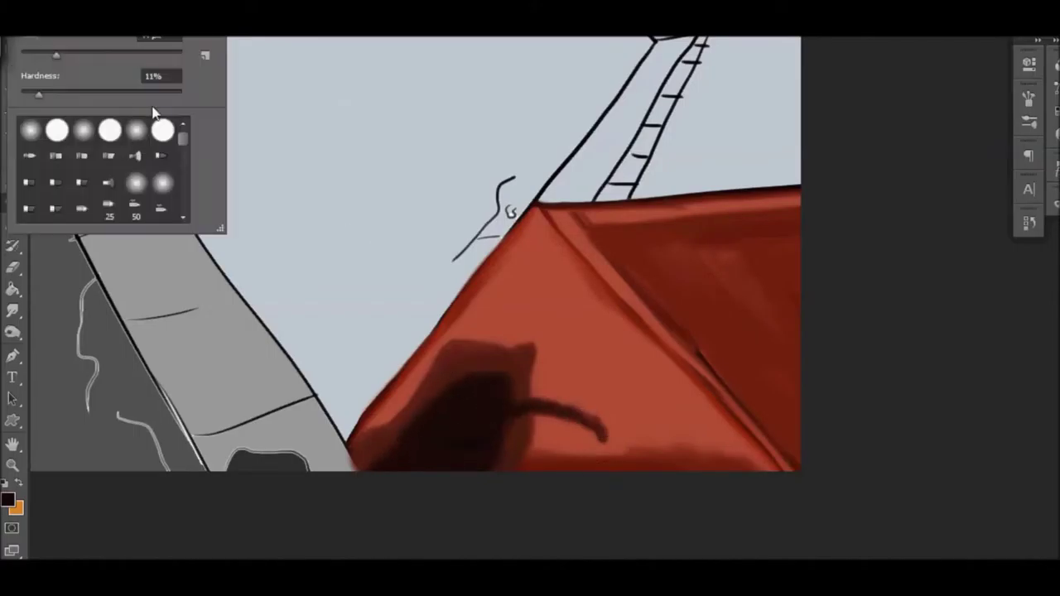
Try drawing thin dark brick lines across the front face of the red building.
{"action": "left_click", "coordinate": [1028, 222]}
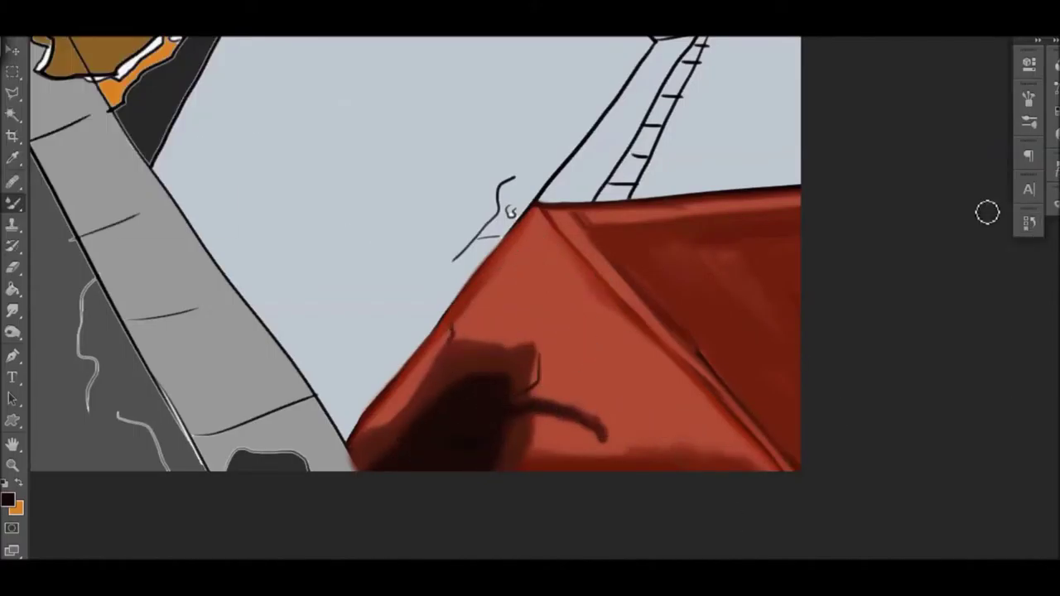
{"action": "left_click_drag", "start_coordinate": [610, 333], "coordinate": [548, 244]}
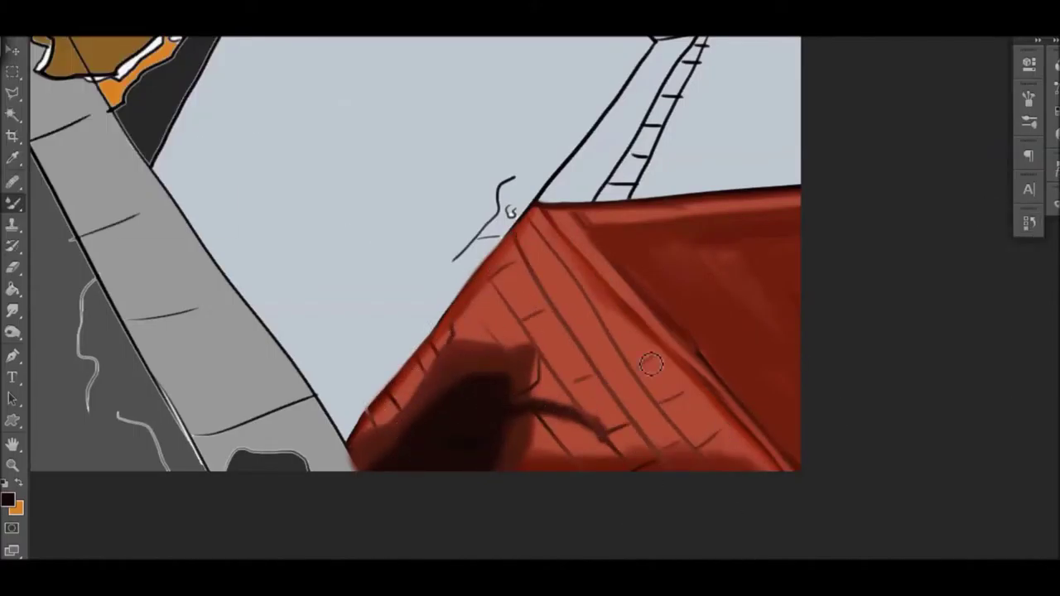
{"action": "left_click", "coordinate": [1028, 222]}
{"action": "left_click", "coordinate": [911, 262]}
Blend the shading over the red building's front face and dab dark red spots on the pavement beside it.
{"action": "mouse_move", "coordinate": [522, 240]}
{"action": "left_mouse_down"}
{"action": "mouse_move", "coordinate": [618, 373]}
{"action": "mouse_move", "coordinate": [662, 494]}
{"action": "left_mouse_up"}
{"action": "left_click_drag", "start_coordinate": [571, 270], "coordinate": [663, 371]}
{"action": "mouse_move", "coordinate": [364, 422]}
{"action": "left_mouse_down"}
{"action": "mouse_move", "coordinate": [535, 251]}
{"action": "mouse_move", "coordinate": [573, 405]}
{"action": "mouse_move", "coordinate": [358, 457]}
{"action": "left_mouse_up"}
{"action": "left_click", "coordinate": [10, 500]}
{"action": "key", "text": "Return"}
{"action": "right_click", "coordinate": [343, 462]}
{"action": "left_click", "coordinate": [341, 459]}
Paint dark jagged cracks spreading out from the hole in the red building's front face.
{"action": "right_click", "coordinate": [538, 414]}
{"action": "left_click_drag", "start_coordinate": [563, 348], "coordinate": [613, 414]}
{"action": "mouse_move", "coordinate": [546, 418]}
{"action": "left_mouse_down"}
{"action": "mouse_move", "coordinate": [530, 464]}
{"action": "mouse_move", "coordinate": [534, 418]}
{"action": "left_mouse_up"}
{"action": "right_click", "coordinate": [539, 439]}
{"action": "right_click", "coordinate": [530, 455]}
{"action": "left_click_drag", "start_coordinate": [547, 389], "coordinate": [488, 381]}
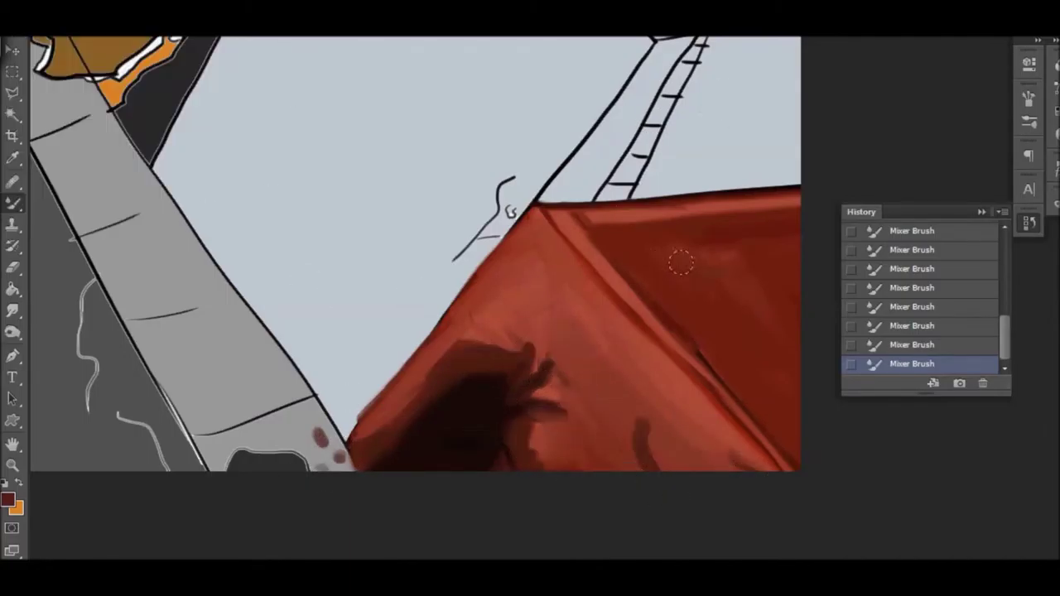
Paint light salmon highlights along the sloping edges, ridge and upper edge of the red building.
{"action": "left_click", "coordinate": [8, 499]}
{"action": "left_click", "coordinate": [690, 135]}
{"action": "left_click_drag", "start_coordinate": [538, 236], "coordinate": [447, 331]}
{"action": "mouse_move", "coordinate": [551, 211]}
{"action": "left_mouse_down"}
{"action": "mouse_move", "coordinate": [728, 410]}
{"action": "mouse_move", "coordinate": [795, 192]}
{"action": "left_mouse_up"}
{"action": "left_click_drag", "start_coordinate": [488, 285], "coordinate": [352, 439]}
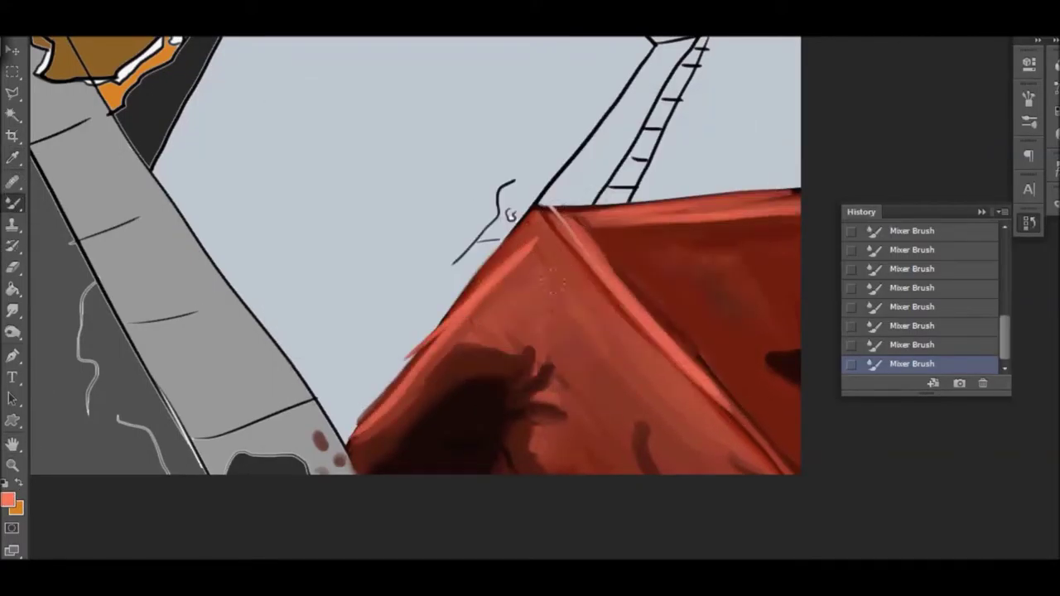
{"action": "left_click_drag", "start_coordinate": [505, 348], "coordinate": [572, 255]}
{"action": "left_click_drag", "start_coordinate": [662, 472], "coordinate": [714, 419]}
Add pale pink highlight strokes to the red building's front face and upper edge.
{"action": "left_click", "coordinate": [8, 500]}
{"action": "left_click", "coordinate": [336, 147]}
{"action": "left_click", "coordinate": [685, 135]}
{"action": "mouse_move", "coordinate": [505, 351]}
{"action": "left_mouse_down"}
{"action": "mouse_move", "coordinate": [542, 250]}
{"action": "mouse_move", "coordinate": [661, 360]}
{"action": "left_mouse_up"}
{"action": "left_click_drag", "start_coordinate": [799, 212], "coordinate": [645, 215]}
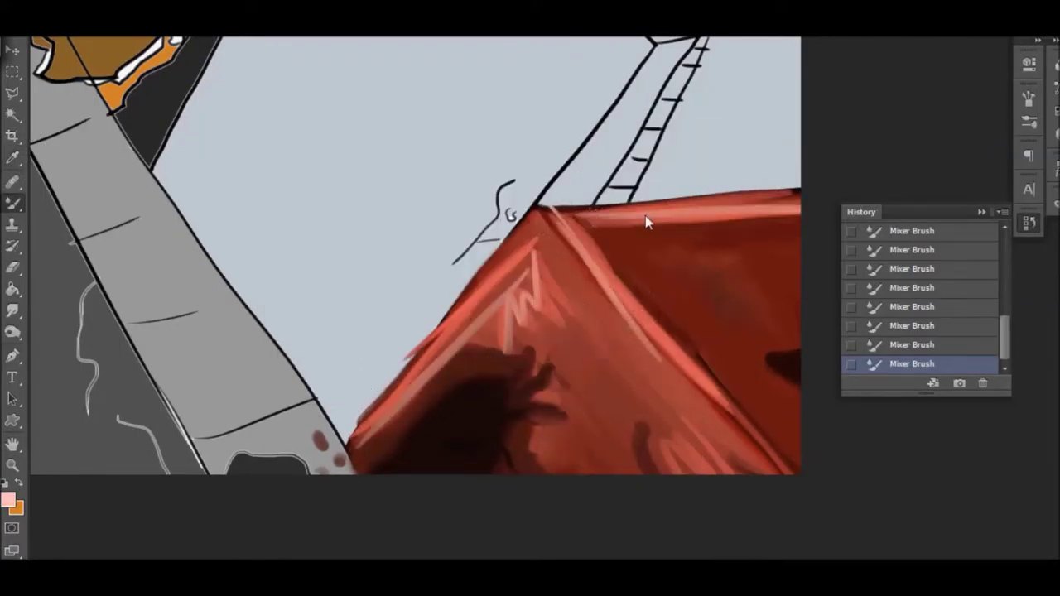
Blend the pale pink highlights into the ridge and front face of the red building.
{"action": "left_click_drag", "start_coordinate": [729, 422], "coordinate": [629, 307]}
{"action": "left_click_drag", "start_coordinate": [679, 377], "coordinate": [745, 448]}
{"action": "left_click_drag", "start_coordinate": [497, 331], "coordinate": [364, 439]}
{"action": "mouse_move", "coordinate": [530, 249]}
{"action": "left_mouse_down"}
{"action": "mouse_move", "coordinate": [477, 325]}
{"action": "mouse_move", "coordinate": [497, 381]}
{"action": "left_mouse_up"}
{"action": "left_click_drag", "start_coordinate": [662, 430], "coordinate": [454, 334]}
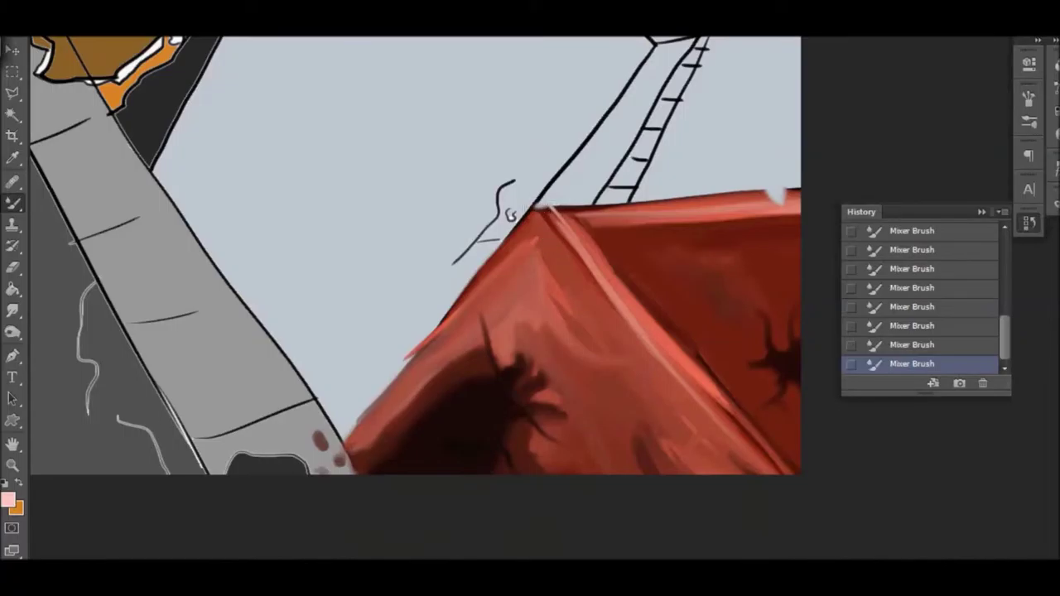
Shade the light blue building's lower edges beside the pavement and the red building with medium gray.
{"action": "scroll", "coordinate": [415, 249], "scroll_direction": "up", "scroll_amount": 4}
{"action": "left_click", "coordinate": [8, 499]}
{"action": "left_click", "coordinate": [695, 135]}
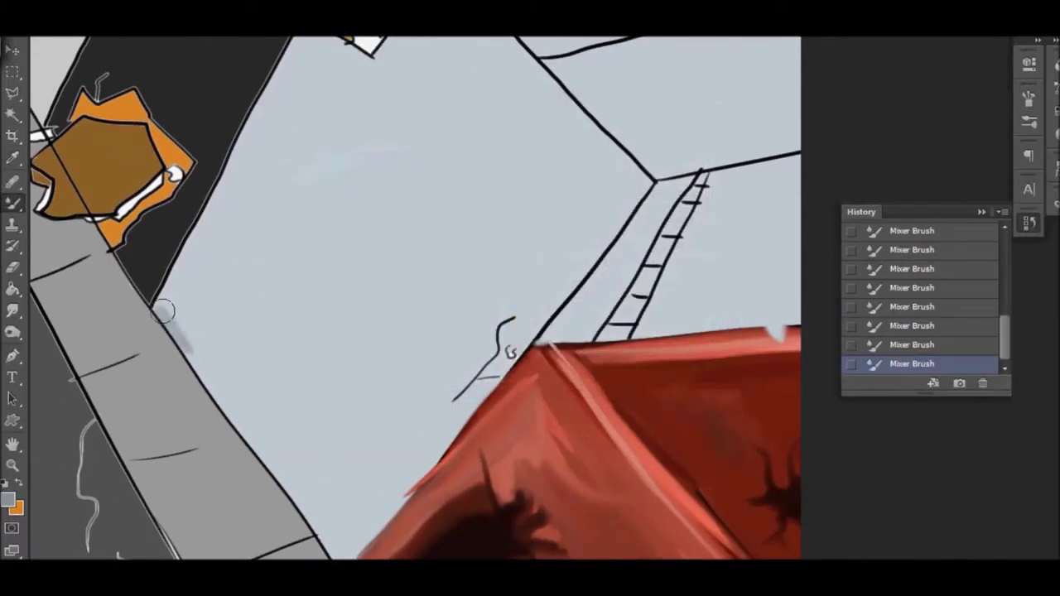
{"action": "left_click_drag", "start_coordinate": [192, 342], "coordinate": [335, 551]}
{"action": "scroll", "coordinate": [357, 497], "scroll_direction": "down", "scroll_amount": 2}
{"action": "mouse_move", "coordinate": [348, 484]}
{"action": "left_mouse_down"}
{"action": "mouse_move", "coordinate": [504, 265]}
{"action": "mouse_move", "coordinate": [655, 93]}
{"action": "left_mouse_up"}
{"action": "scroll", "coordinate": [649, 523], "scroll_direction": "right", "scroll_amount": 5}
{"action": "left_click_drag", "start_coordinate": [277, 259], "coordinate": [509, 236]}
{"action": "scroll", "coordinate": [491, 236], "scroll_direction": "up", "scroll_amount": 2}
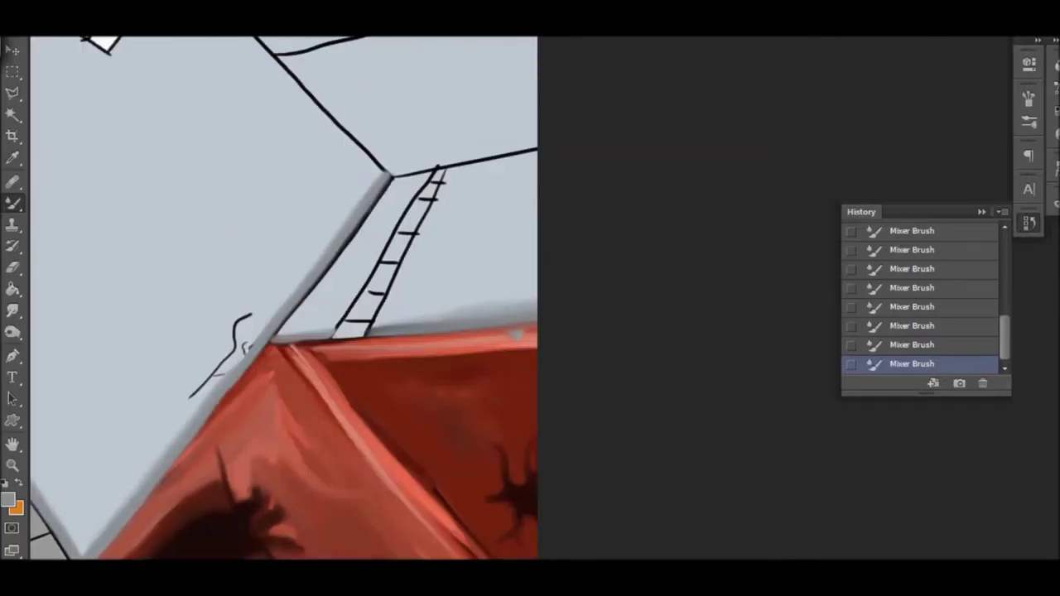
Continue the gray shading along the light blue building's left edge, roof lines and the lower right part of its front wall.
{"action": "scroll", "coordinate": [237, 390], "scroll_direction": "left", "scroll_amount": 5}
{"action": "mouse_move", "coordinate": [313, 535]}
{"action": "left_mouse_down"}
{"action": "mouse_move", "coordinate": [477, 329]}
{"action": "mouse_move", "coordinate": [625, 178]}
{"action": "mouse_move", "coordinate": [624, 304]}
{"action": "mouse_move", "coordinate": [646, 291]}
{"action": "mouse_move", "coordinate": [635, 189]}
{"action": "mouse_move", "coordinate": [762, 249]}
{"action": "left_mouse_up"}
{"action": "left_click_drag", "start_coordinate": [129, 302], "coordinate": [277, 41]}
{"action": "scroll", "coordinate": [402, 298], "scroll_direction": "up", "scroll_amount": 5}
{"action": "mouse_move", "coordinate": [365, 124]}
{"action": "left_mouse_down"}
{"action": "mouse_move", "coordinate": [468, 207]}
{"action": "mouse_move", "coordinate": [610, 351]}
{"action": "left_mouse_up"}
{"action": "left_click_drag", "start_coordinate": [530, 261], "coordinate": [774, 207]}
{"action": "mouse_move", "coordinate": [364, 128]}
{"action": "left_mouse_down"}
{"action": "mouse_move", "coordinate": [491, 93]}
{"action": "mouse_move", "coordinate": [789, 182]}
{"action": "left_mouse_up"}
{"action": "left_click_drag", "start_coordinate": [248, 293], "coordinate": [335, 147]}
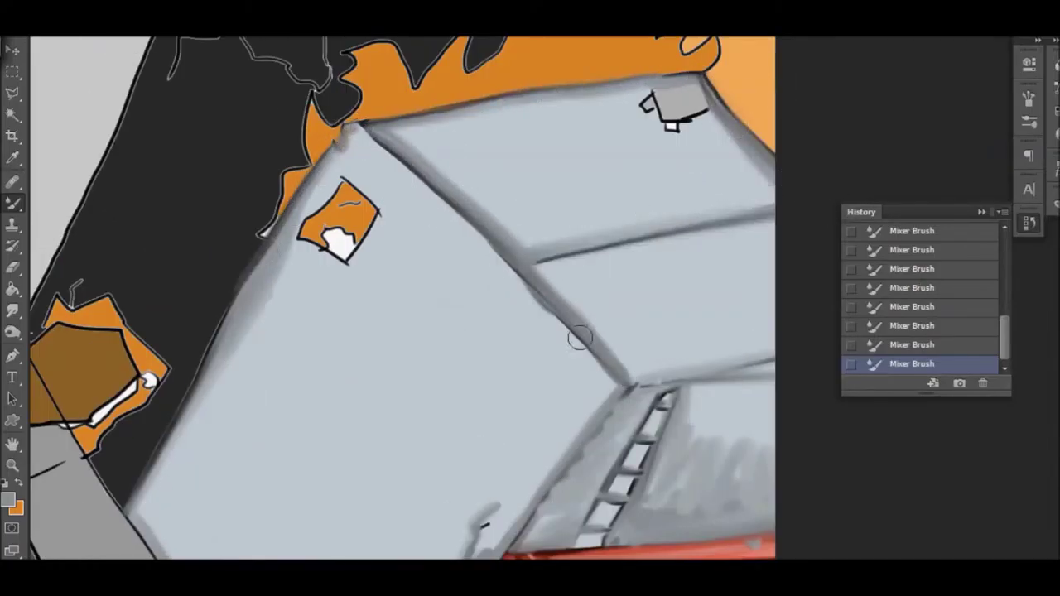
{"action": "scroll", "coordinate": [710, 123], "scroll_direction": "down", "scroll_amount": 5}
{"action": "mouse_move", "coordinate": [314, 538]}
{"action": "left_mouse_down"}
{"action": "mouse_move", "coordinate": [485, 372]}
{"action": "mouse_move", "coordinate": [630, 199]}
{"action": "left_mouse_up"}
Darken the light blue building's lower edges and the ladder with dark slate gray.
{"action": "left_click", "coordinate": [9, 499]}
{"action": "key", "text": "Return"}
{"action": "right_click", "coordinate": [49, 50]}
{"action": "key", "text": "Return"}
{"action": "left_click_drag", "start_coordinate": [588, 278], "coordinate": [522, 363]}
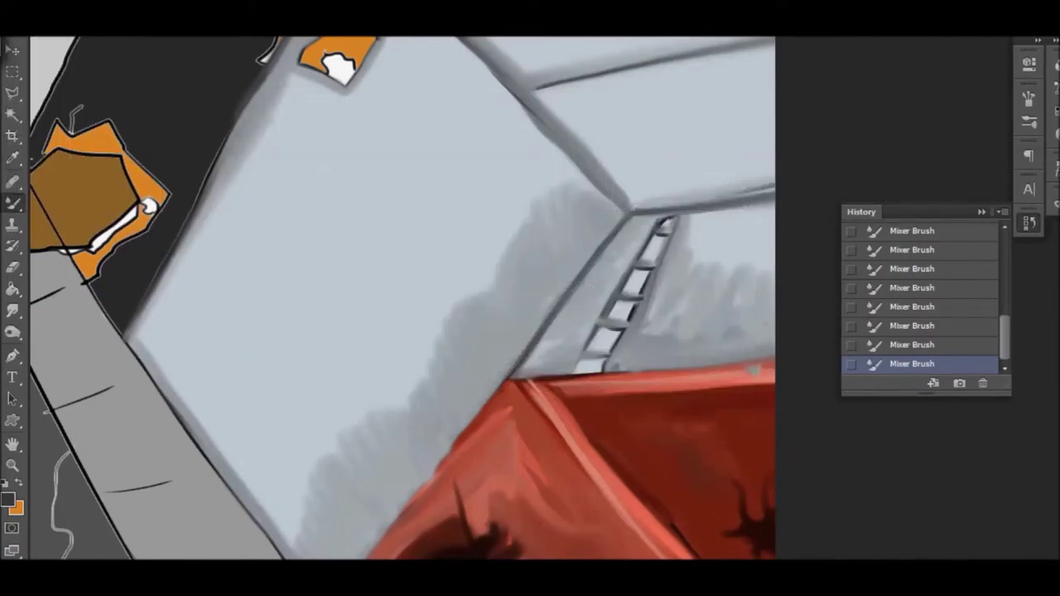
{"action": "scroll", "coordinate": [605, 242], "scroll_direction": "down", "scroll_amount": 3}
{"action": "left_click_drag", "start_coordinate": [315, 497], "coordinate": [585, 149]}
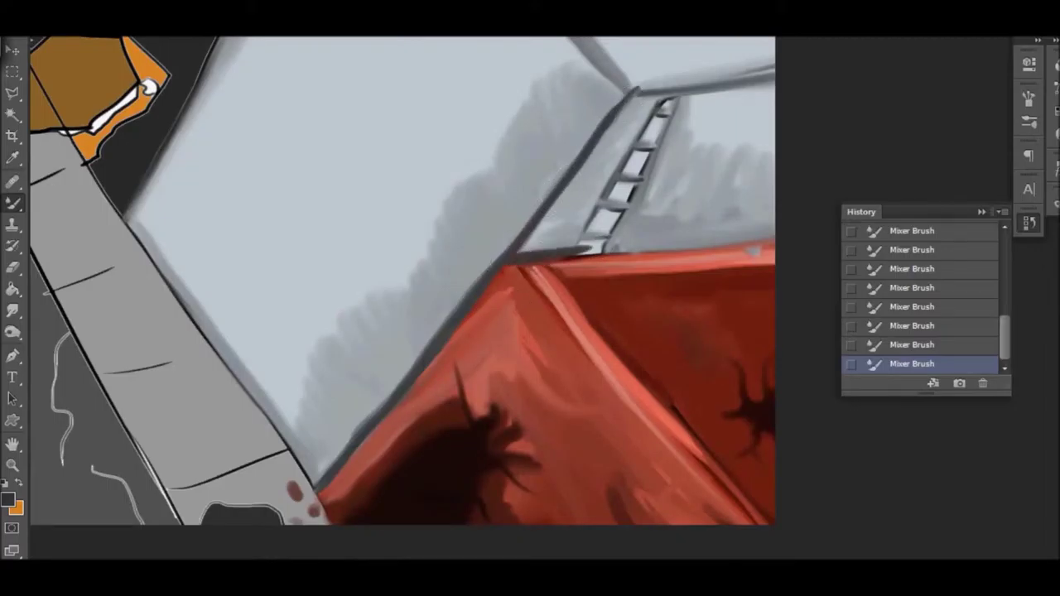
{"action": "left_click_drag", "start_coordinate": [518, 248], "coordinate": [773, 225]}
{"action": "scroll", "coordinate": [754, 307], "scroll_direction": "up", "scroll_amount": 1}
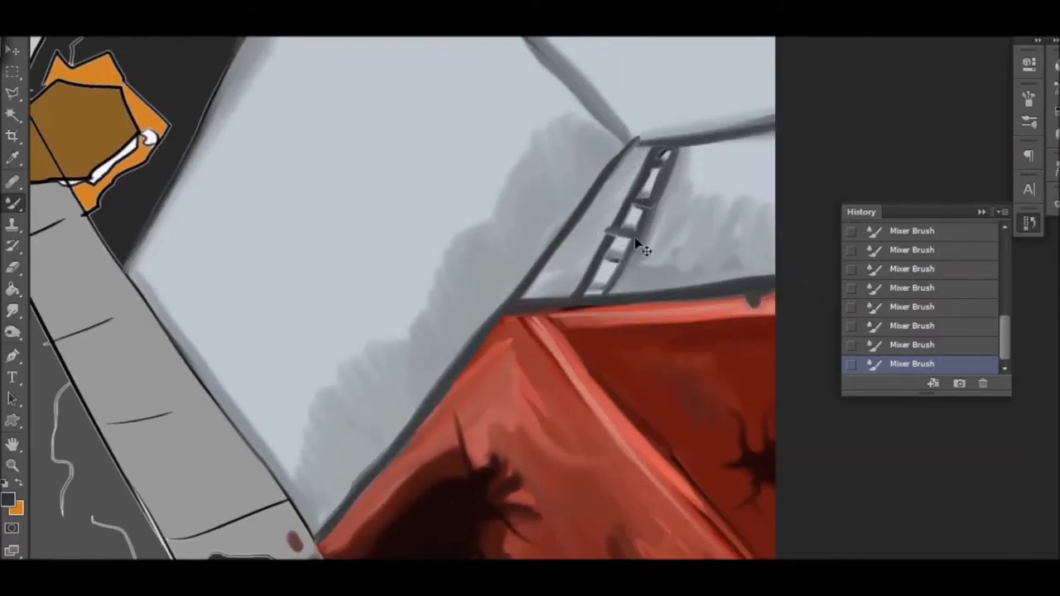
Strengthen the light blue building's side edges and roof panel lines with dark slate gray.
{"action": "mouse_move", "coordinate": [133, 276]}
{"action": "left_mouse_down"}
{"action": "mouse_move", "coordinate": [302, 497]}
{"action": "mouse_move", "coordinate": [439, 357]}
{"action": "mouse_move", "coordinate": [589, 135]}
{"action": "left_mouse_up"}
{"action": "right_click", "coordinate": [312, 528]}
{"action": "scroll", "coordinate": [356, 484], "scroll_direction": "up", "scroll_amount": 5}
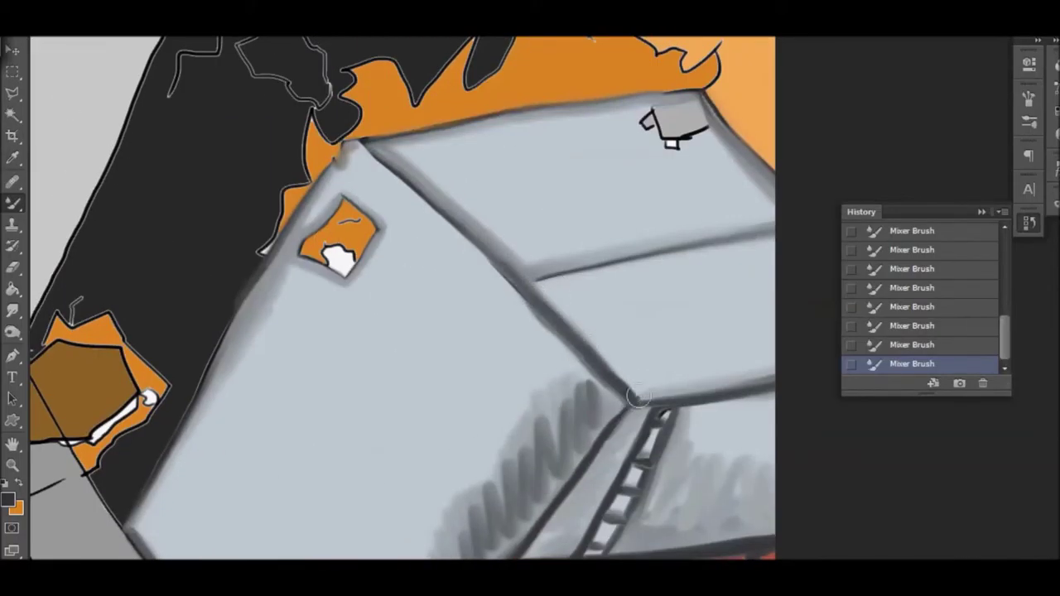
{"action": "mouse_move", "coordinate": [129, 537]}
{"action": "left_mouse_down"}
{"action": "mouse_move", "coordinate": [246, 295]}
{"action": "mouse_move", "coordinate": [365, 143]}
{"action": "left_mouse_up"}
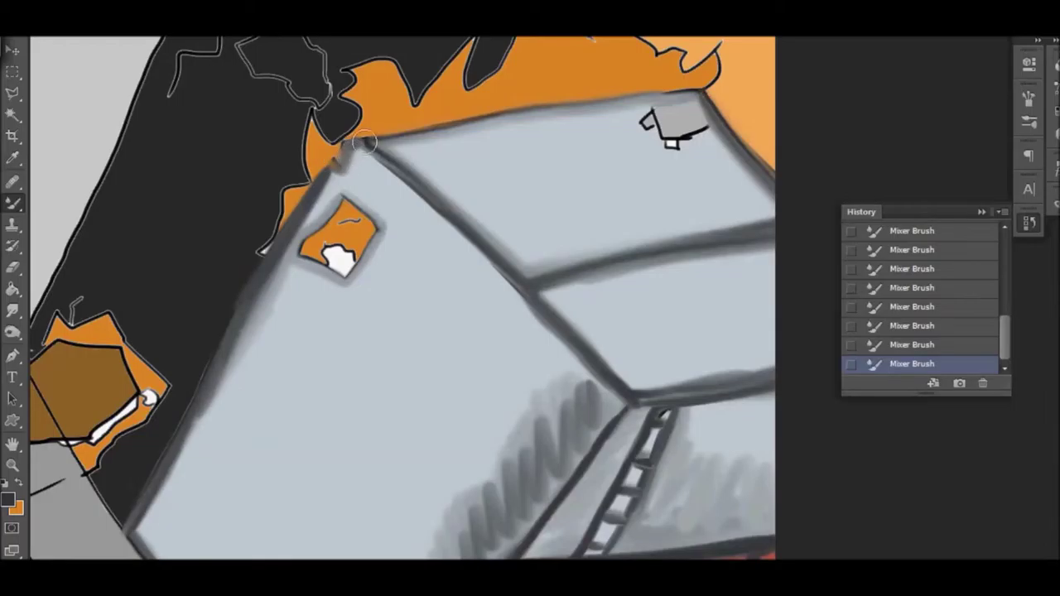
Fill the light blue building's roof panels and front wall with broad, soft dark gray shading strokes.
{"action": "right_click", "coordinate": [294, 258]}
{"action": "left_click_drag", "start_coordinate": [563, 373], "coordinate": [762, 273]}
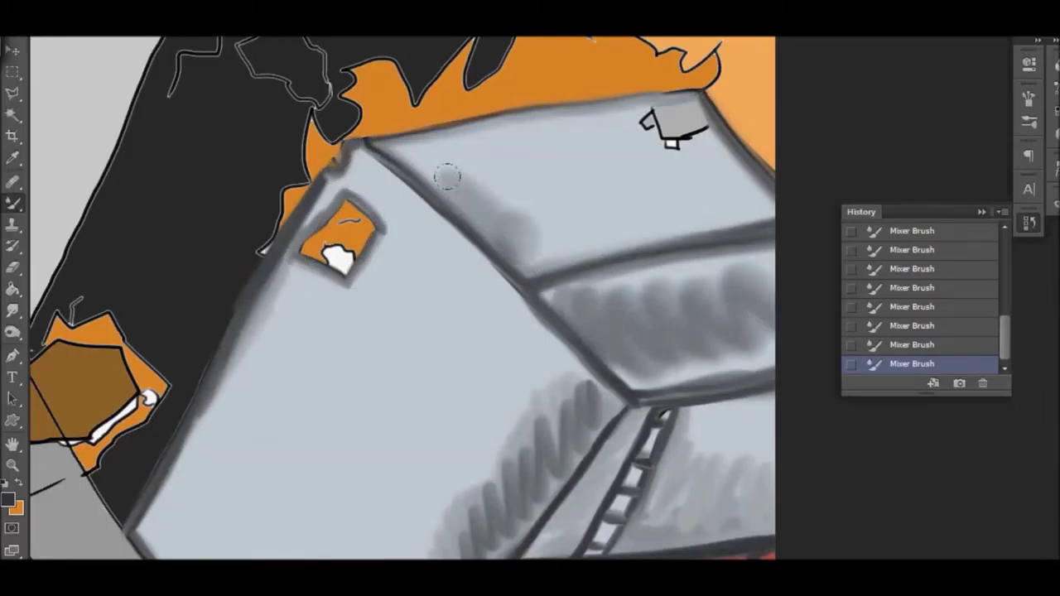
{"action": "left_click_drag", "start_coordinate": [439, 257], "coordinate": [762, 165]}
{"action": "scroll", "coordinate": [497, 331], "scroll_direction": "down", "scroll_amount": 3}
{"action": "left_click_drag", "start_coordinate": [253, 497], "coordinate": [540, 266]}
{"action": "right_click", "coordinate": [227, 311]}
{"action": "left_click_drag", "start_coordinate": [232, 314], "coordinate": [497, 165]}
{"action": "scroll", "coordinate": [497, 249], "scroll_direction": "up", "scroll_amount": 4}
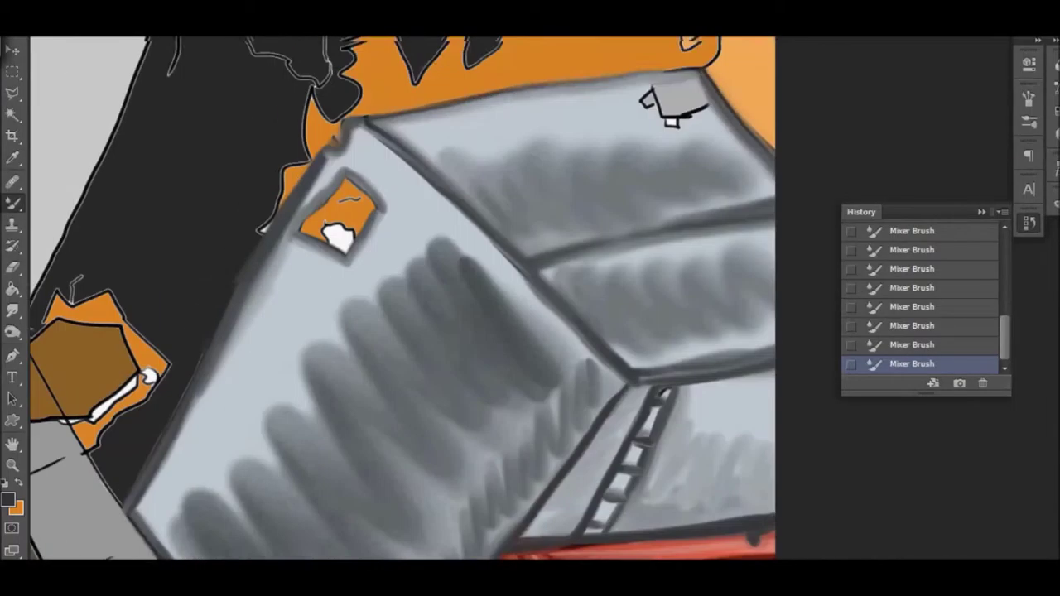
Paint the small broken patch at the upper corner of the light blue building near-black.
{"action": "right_click", "coordinate": [94, 52]}
{"action": "left_click", "coordinate": [648, 160]}
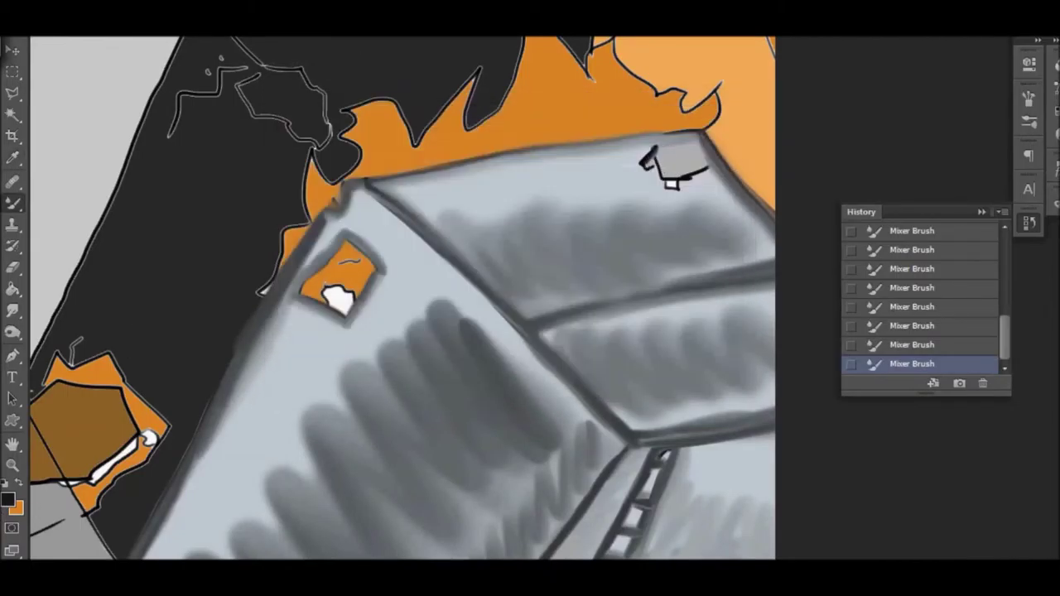
{"action": "left_click_drag", "start_coordinate": [704, 162], "coordinate": [695, 174]}
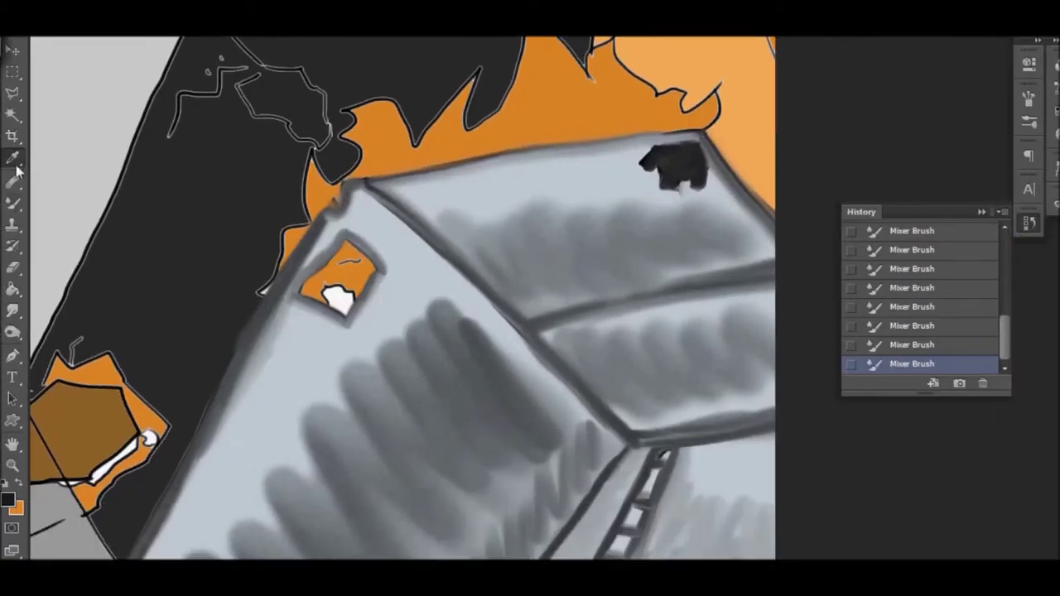
Paint brown and yellow-orange flames in the light blue building's window and select an off-white color.
{"action": "left_click", "coordinate": [9, 500]}
{"action": "key", "text": "Return"}
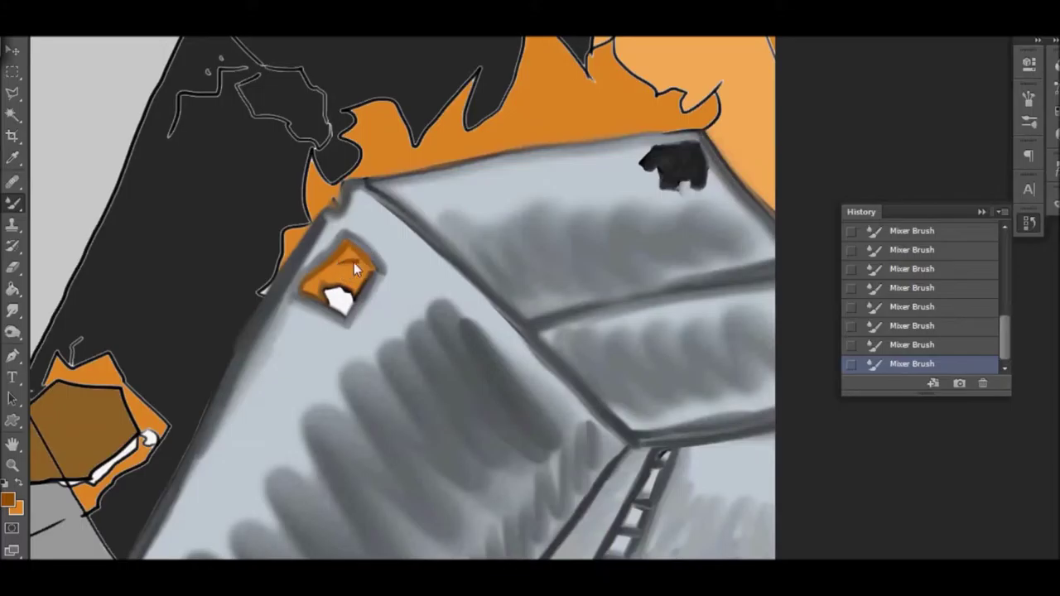
{"action": "left_click", "coordinate": [8, 499]}
{"action": "left_click", "coordinate": [419, 154]}
{"action": "left_click", "coordinate": [657, 142]}
{"action": "left_click_drag", "start_coordinate": [344, 269], "coordinate": [361, 242]}
{"action": "left_click", "coordinate": [8, 499]}
{"action": "key", "text": "Return"}
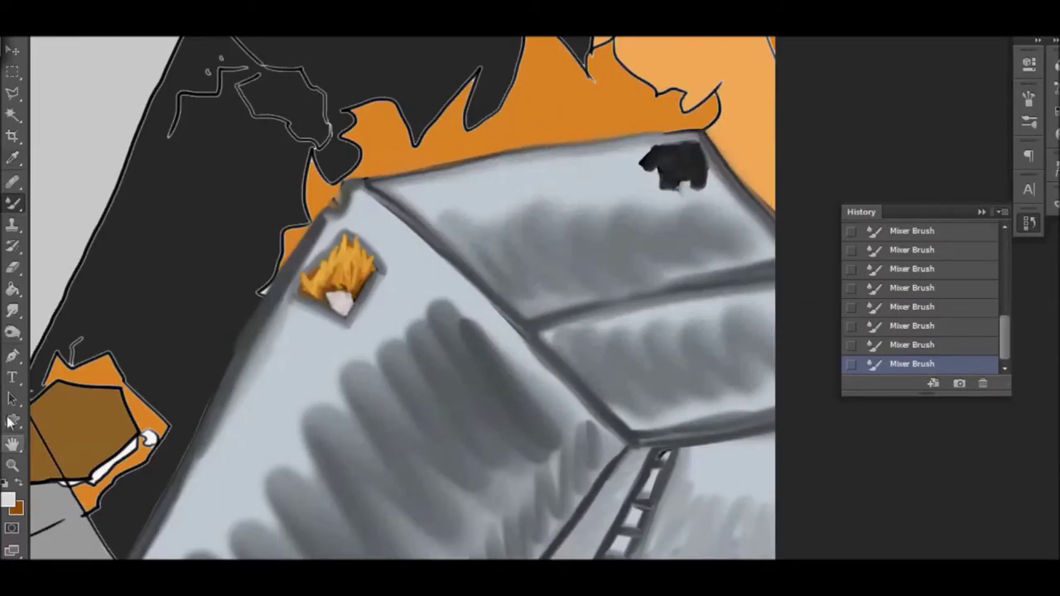
Blend the dark gray strokes on the light blue building's front wall into smooth shading.
{"action": "right_click", "coordinate": [371, 292]}
{"action": "left_click", "coordinate": [354, 343]}
{"action": "scroll", "coordinate": [373, 415], "scroll_direction": "down", "scroll_amount": 4}
{"action": "left_click_drag", "start_coordinate": [395, 488], "coordinate": [373, 373]}
{"action": "scroll", "coordinate": [395, 497], "scroll_direction": "down", "scroll_amount": 3}
{"action": "left_click_drag", "start_coordinate": [580, 199], "coordinate": [472, 348]}
{"action": "left_click_drag", "start_coordinate": [597, 50], "coordinate": [497, 199]}
{"action": "mouse_move", "coordinate": [365, 381]}
{"action": "left_mouse_down"}
{"action": "mouse_move", "coordinate": [277, 445]}
{"action": "mouse_move", "coordinate": [174, 323]}
{"action": "left_mouse_up"}
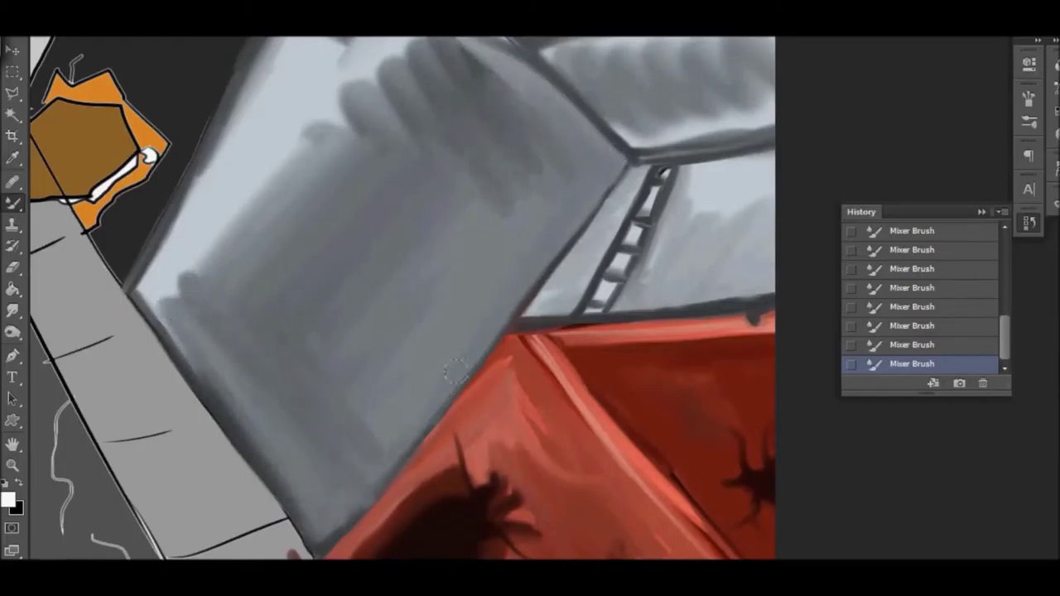
{"action": "left_click_drag", "start_coordinate": [480, 58], "coordinate": [249, 182]}
Smooth the gray shading on the building's roof panels, along its wall edges and beside the ladder.
{"action": "scroll", "coordinate": [372, 249], "scroll_direction": "up", "scroll_amount": 5}
{"action": "mouse_move", "coordinate": [580, 290]}
{"action": "left_mouse_down"}
{"action": "mouse_move", "coordinate": [762, 172]}
{"action": "mouse_move", "coordinate": [711, 83]}
{"action": "left_mouse_up"}
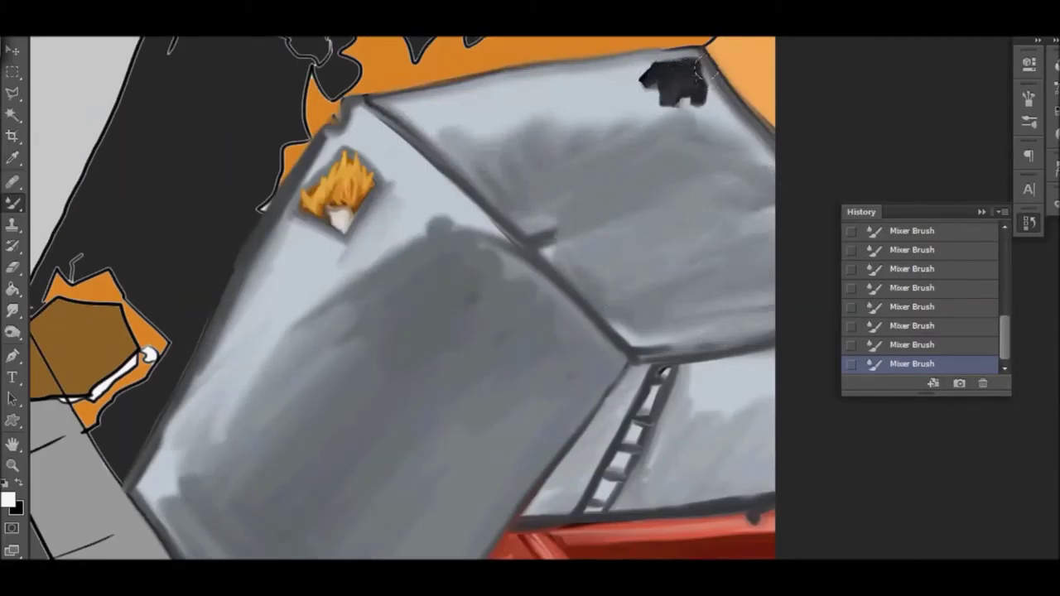
{"action": "left_click_drag", "start_coordinate": [530, 220], "coordinate": [637, 339]}
{"action": "left_click_drag", "start_coordinate": [373, 191], "coordinate": [447, 332]}
{"action": "scroll", "coordinate": [710, 431], "scroll_direction": "down", "scroll_amount": 2}
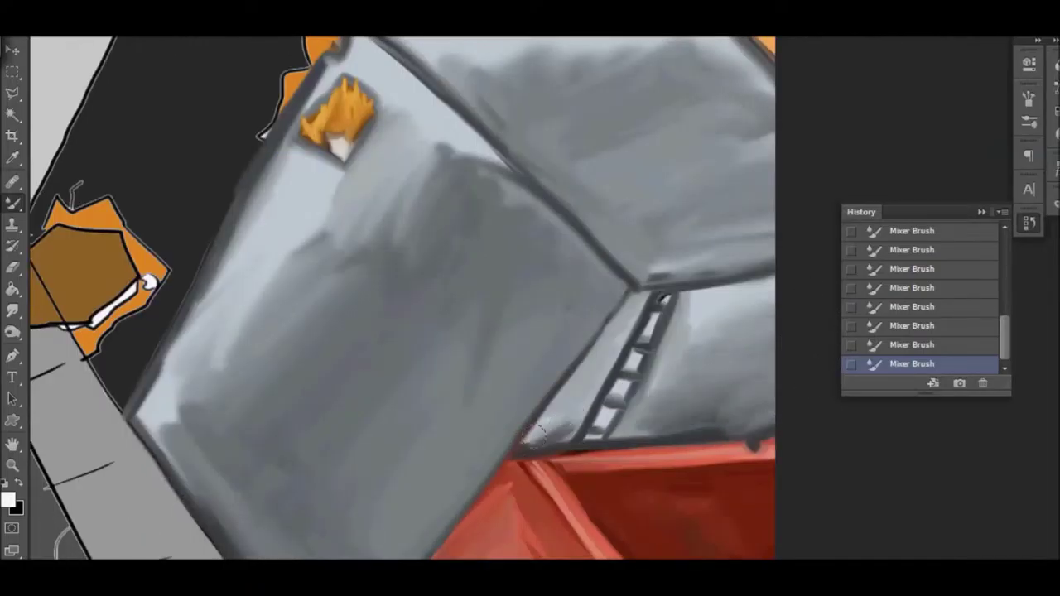
{"action": "left_click_drag", "start_coordinate": [530, 431], "coordinate": [582, 384]}
{"action": "left_click_drag", "start_coordinate": [191, 414], "coordinate": [414, 154]}
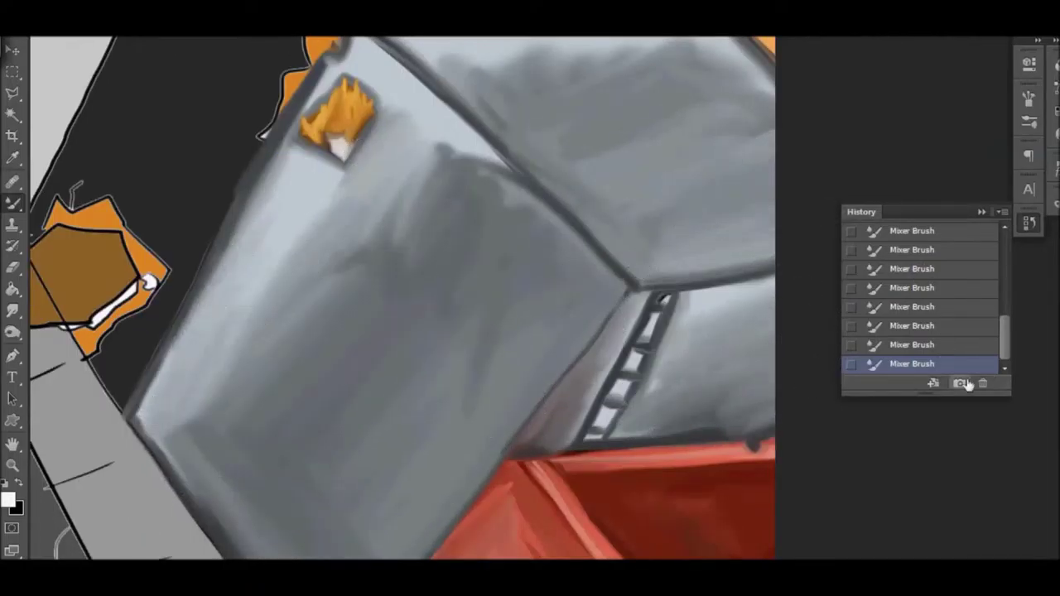
Outline the flames at the gray-blue building's left corner with dark burnt orange.
{"action": "scroll", "coordinate": [145, 72], "scroll_direction": "left", "scroll_amount": 8}
{"action": "scroll", "coordinate": [145, 73], "scroll_direction": "up", "scroll_amount": 6}
{"action": "left_click", "coordinate": [7, 498]}
{"action": "left_click", "coordinate": [698, 135]}
{"action": "right_click", "coordinate": [65, 99]}
{"action": "key", "text": "Return"}
{"action": "key", "text": "ctrl+plus"}
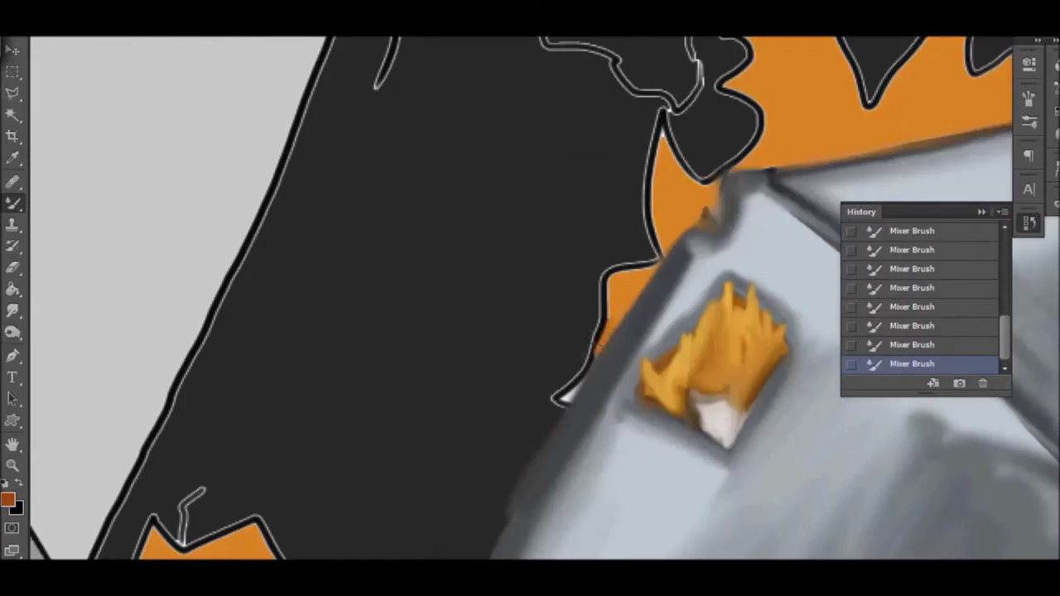
{"action": "mouse_move", "coordinate": [572, 393]}
{"action": "left_mouse_down"}
{"action": "mouse_move", "coordinate": [663, 244]}
{"action": "mouse_move", "coordinate": [659, 112]}
{"action": "mouse_move", "coordinate": [756, 120]}
{"action": "mouse_move", "coordinate": [721, 42]}
{"action": "left_mouse_up"}
Outline the flames rising behind the gray-blue building's roof and at its right corner with dark burnt orange.
{"action": "scroll", "coordinate": [739, 389], "scroll_direction": "up", "scroll_amount": 9}
{"action": "left_click_drag", "start_coordinate": [739, 389], "coordinate": [862, 410]}
{"action": "scroll", "coordinate": [862, 410], "scroll_direction": "right", "scroll_amount": 10}
{"action": "mouse_move", "coordinate": [472, 414]}
{"action": "left_mouse_down"}
{"action": "mouse_move", "coordinate": [598, 279]}
{"action": "mouse_move", "coordinate": [679, 298]}
{"action": "mouse_move", "coordinate": [686, 130]}
{"action": "mouse_move", "coordinate": [722, 173]}
{"action": "left_mouse_up"}
{"action": "scroll", "coordinate": [722, 173], "scroll_direction": "right", "scroll_amount": 10}
{"action": "mouse_move", "coordinate": [426, 284]}
{"action": "left_mouse_down"}
{"action": "mouse_move", "coordinate": [580, 318]}
{"action": "mouse_move", "coordinate": [709, 414]}
{"action": "mouse_move", "coordinate": [681, 414]}
{"action": "left_mouse_up"}
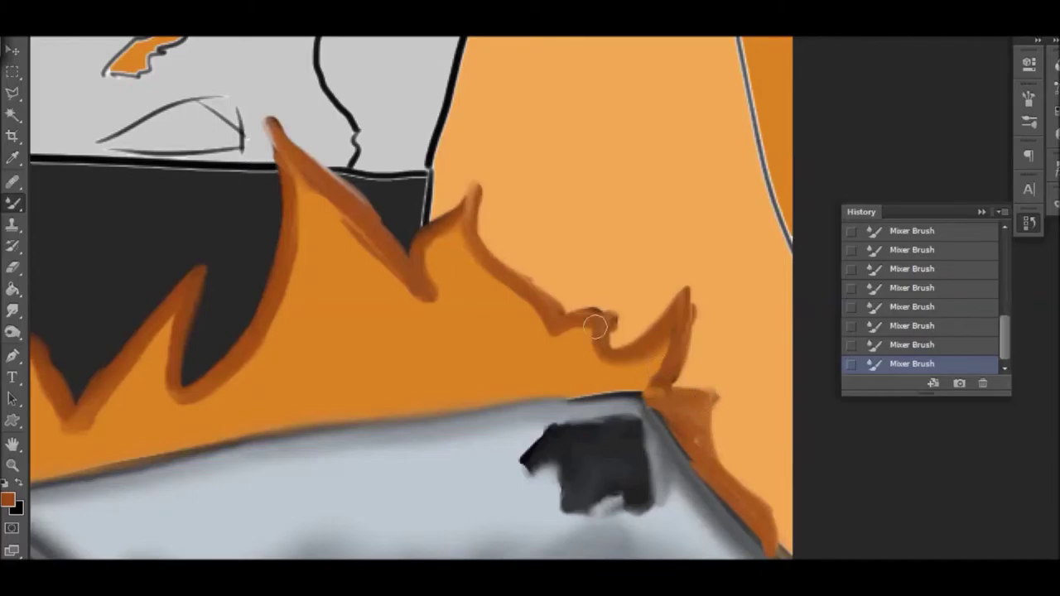
{"action": "scroll", "coordinate": [802, 409], "scroll_direction": "up", "scroll_amount": 5}
{"action": "mouse_move", "coordinate": [795, 406]}
{"action": "left_mouse_down"}
{"action": "mouse_move", "coordinate": [723, 91]}
{"action": "mouse_move", "coordinate": [771, 364]}
{"action": "left_mouse_up"}
Blend burnt orange strokes through the flames above the gray-blue building and add small flame licks at their edges.
{"action": "scroll", "coordinate": [770, 365], "scroll_direction": "left", "scroll_amount": 5}
{"action": "scroll", "coordinate": [378, 306], "scroll_direction": "down", "scroll_amount": 5}
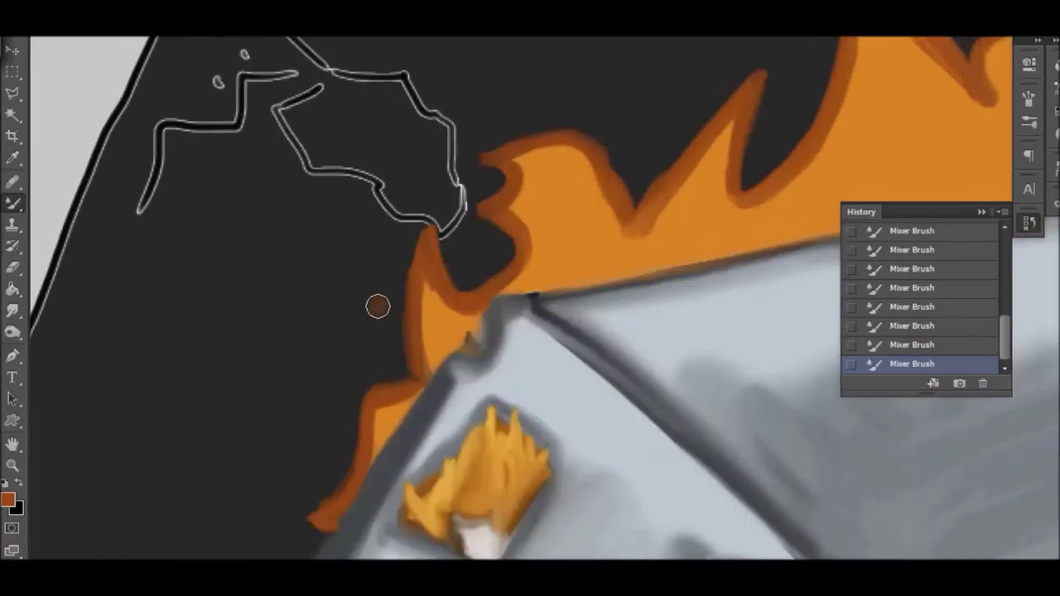
{"action": "mouse_move", "coordinate": [513, 265]}
{"action": "left_mouse_down"}
{"action": "mouse_move", "coordinate": [558, 265]}
{"action": "mouse_move", "coordinate": [539, 218]}
{"action": "mouse_move", "coordinate": [729, 123]}
{"action": "mouse_move", "coordinate": [569, 258]}
{"action": "left_mouse_up"}
{"action": "scroll", "coordinate": [414, 331], "scroll_direction": "right", "scroll_amount": 10}
{"action": "scroll", "coordinate": [229, 359], "scroll_direction": "up", "scroll_amount": 3}
{"action": "mouse_move", "coordinate": [229, 360]}
{"action": "left_mouse_down"}
{"action": "mouse_move", "coordinate": [352, 116]}
{"action": "mouse_move", "coordinate": [389, 277]}
{"action": "left_mouse_up"}
{"action": "left_click_drag", "start_coordinate": [100, 397], "coordinate": [687, 319]}
{"action": "mouse_move", "coordinate": [713, 265]}
{"action": "left_mouse_down"}
{"action": "mouse_move", "coordinate": [496, 173]}
{"action": "mouse_move", "coordinate": [572, 249]}
{"action": "left_mouse_up"}
{"action": "left_click_drag", "start_coordinate": [629, 273], "coordinate": [548, 272]}
{"action": "left_click_drag", "start_coordinate": [767, 403], "coordinate": [737, 215]}
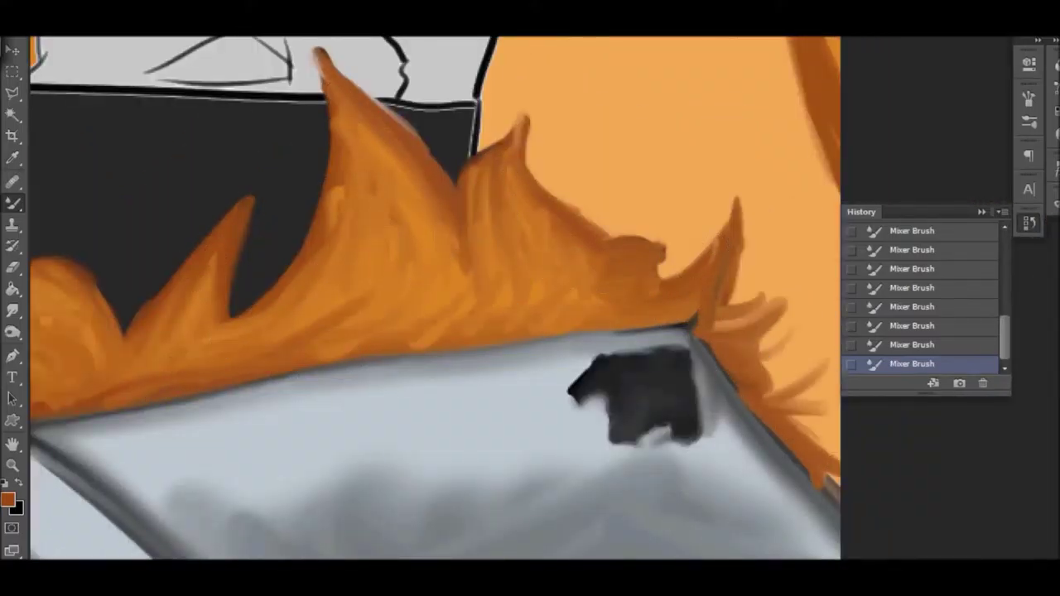
{"action": "left_click_drag", "start_coordinate": [356, 124], "coordinate": [179, 386]}
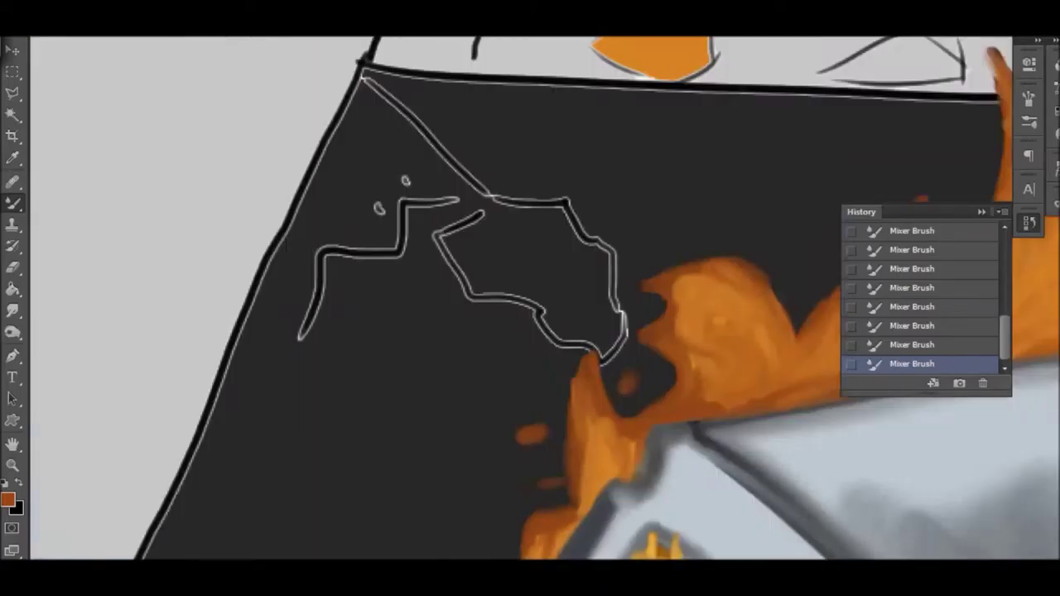
Extend the flames behind the gray-blue building's roof with tapering burnt orange licks.
{"action": "scroll", "coordinate": [662, 121], "scroll_direction": "down", "scroll_amount": 3}
{"action": "left_click_drag", "start_coordinate": [662, 122], "coordinate": [911, 66]}
{"action": "mouse_move", "coordinate": [584, 335]}
{"action": "left_mouse_down"}
{"action": "mouse_move", "coordinate": [554, 207]}
{"action": "mouse_move", "coordinate": [642, 249]}
{"action": "mouse_move", "coordinate": [646, 100]}
{"action": "mouse_move", "coordinate": [746, 45]}
{"action": "left_mouse_up"}
{"action": "scroll", "coordinate": [530, 298], "scroll_direction": "up", "scroll_amount": 4}
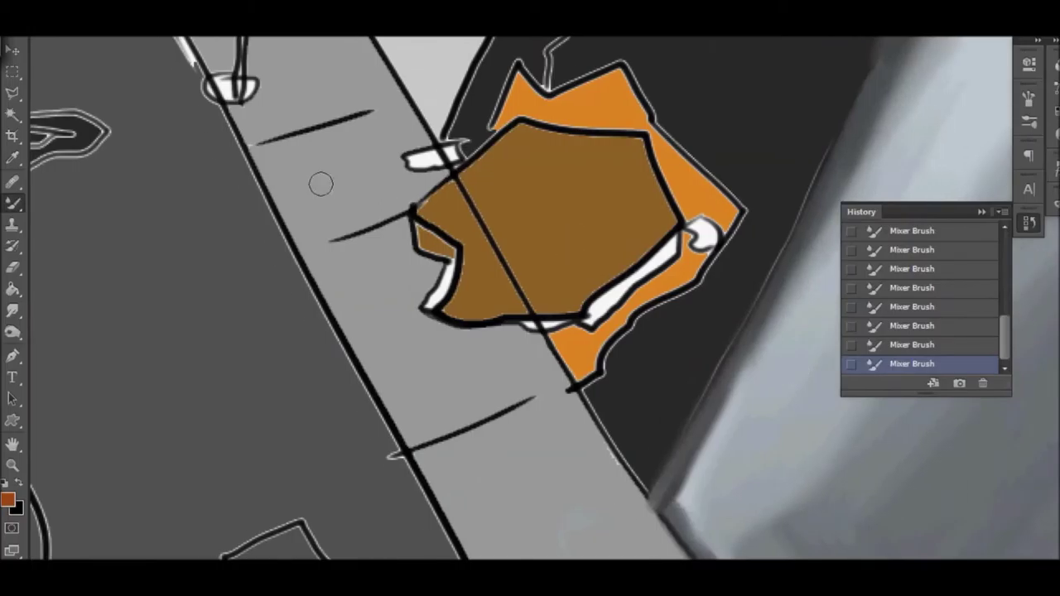
Shade the brown debris patch on the gray strip with dark brown edges and cover the white gaps beside it.
{"action": "mouse_move", "coordinate": [451, 166]}
{"action": "left_mouse_down"}
{"action": "mouse_move", "coordinate": [509, 308]}
{"action": "mouse_move", "coordinate": [446, 199]}
{"action": "left_mouse_up"}
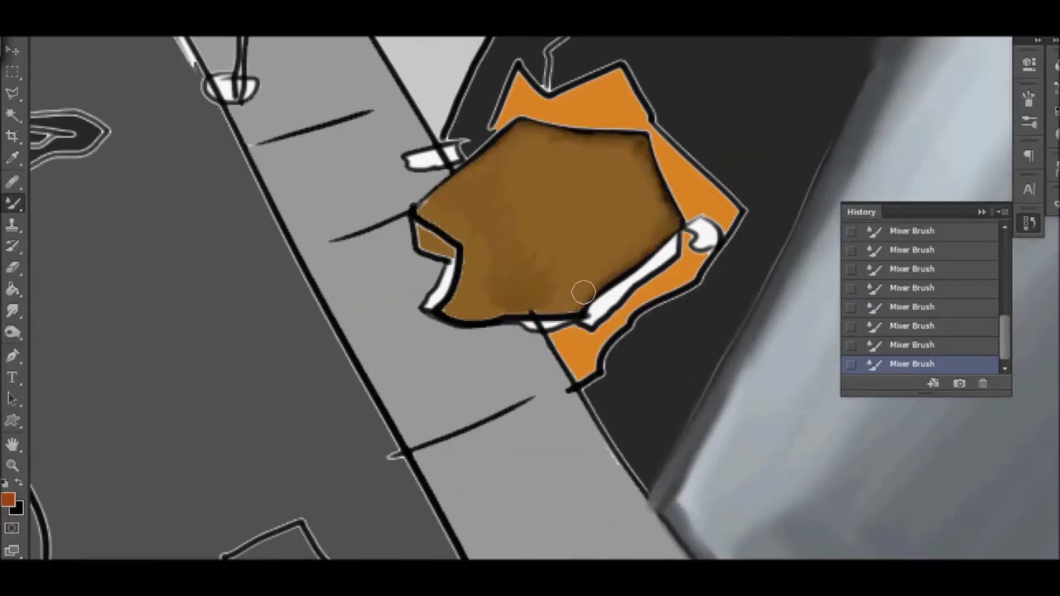
{"action": "left_click_drag", "start_coordinate": [460, 312], "coordinate": [551, 175]}
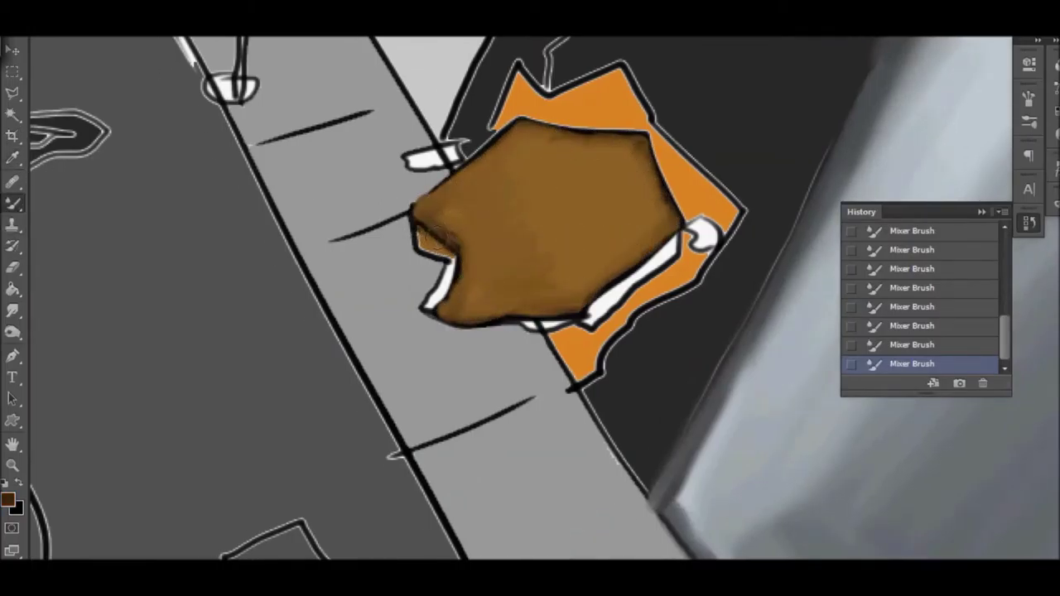
{"action": "left_click_drag", "start_coordinate": [588, 320], "coordinate": [729, 246]}
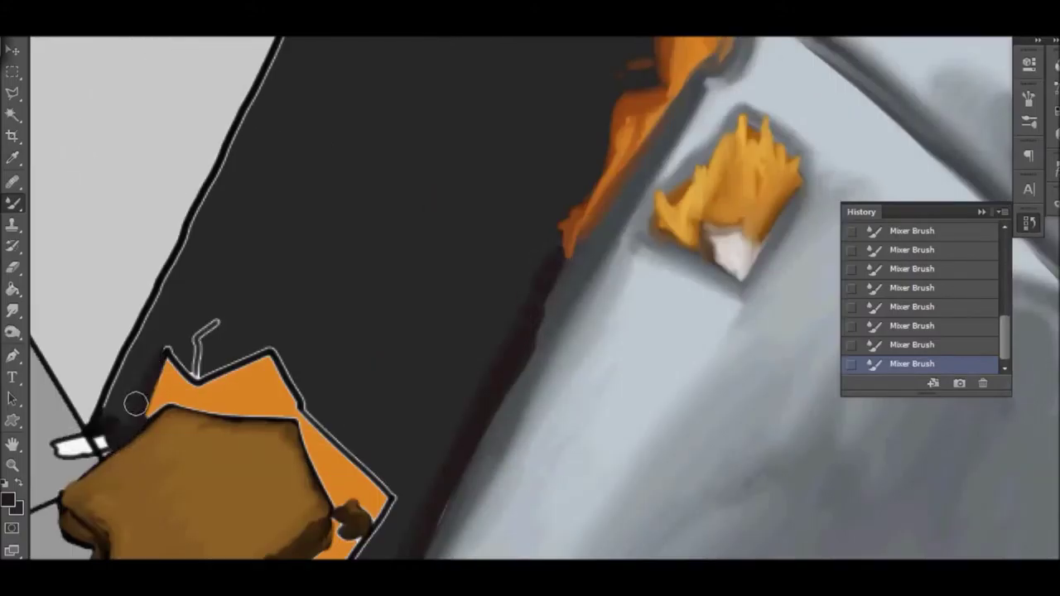
Paint over the white-edged cracks and outlines of the black wall with soft, very dark strokes, including its upper edge.
{"action": "mouse_move", "coordinate": [136, 403]}
{"action": "left_mouse_down"}
{"action": "mouse_move", "coordinate": [196, 336]}
{"action": "mouse_move", "coordinate": [355, 461]}
{"action": "left_mouse_up"}
{"action": "scroll", "coordinate": [355, 461], "scroll_direction": "down", "scroll_amount": 3}
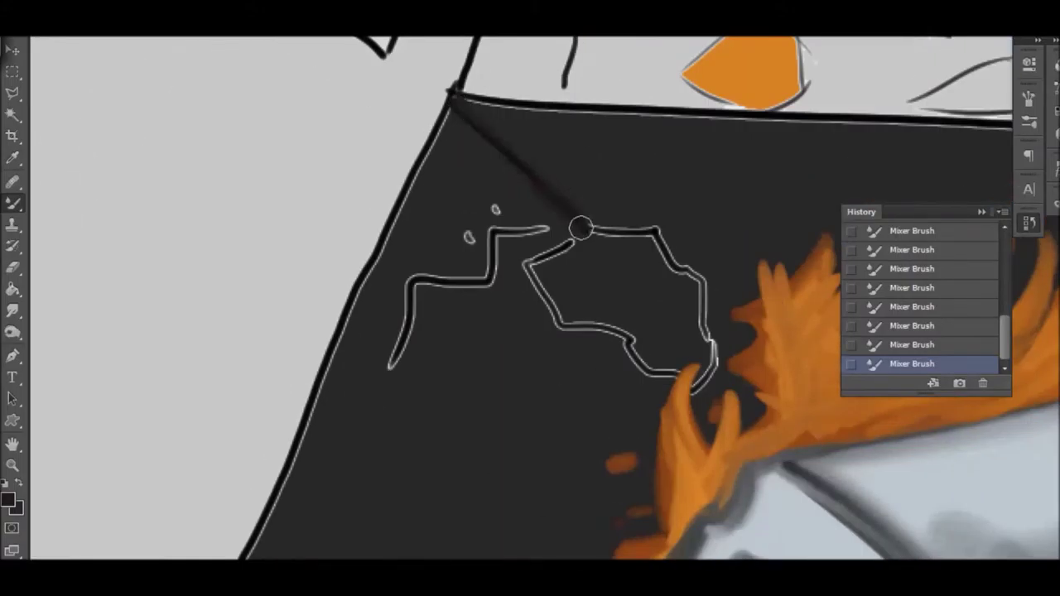
{"action": "mouse_move", "coordinate": [579, 225]}
{"action": "left_mouse_down"}
{"action": "mouse_move", "coordinate": [646, 348]}
{"action": "mouse_move", "coordinate": [621, 230]}
{"action": "mouse_move", "coordinate": [489, 235]}
{"action": "left_mouse_up"}
{"action": "scroll", "coordinate": [549, 229], "scroll_direction": "up", "scroll_amount": 3}
{"action": "scroll", "coordinate": [566, 243], "scroll_direction": "up", "scroll_amount": 2}
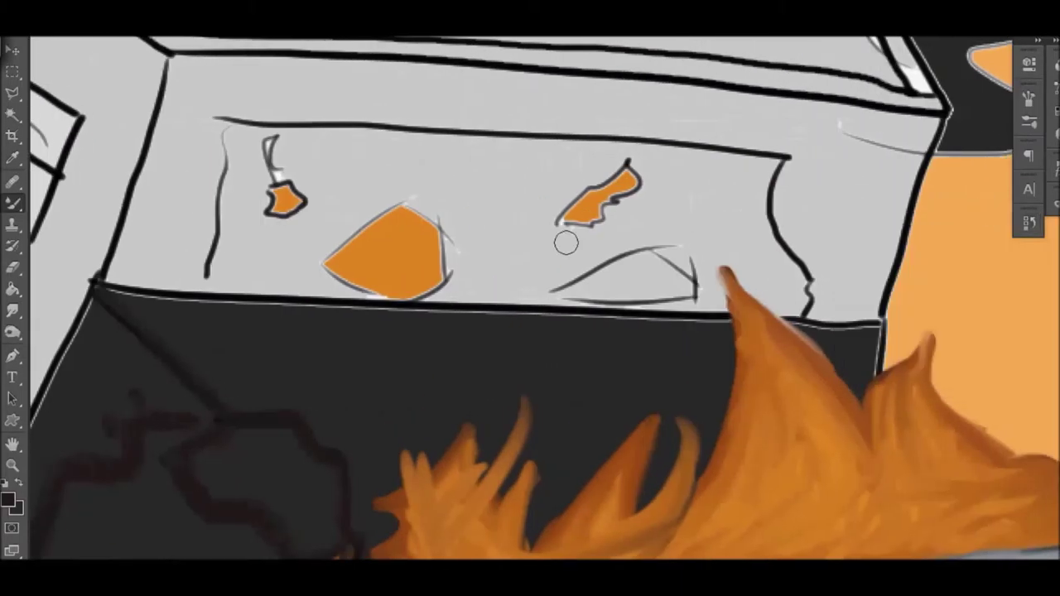
{"action": "left_click_drag", "start_coordinate": [166, 307], "coordinate": [697, 327]}
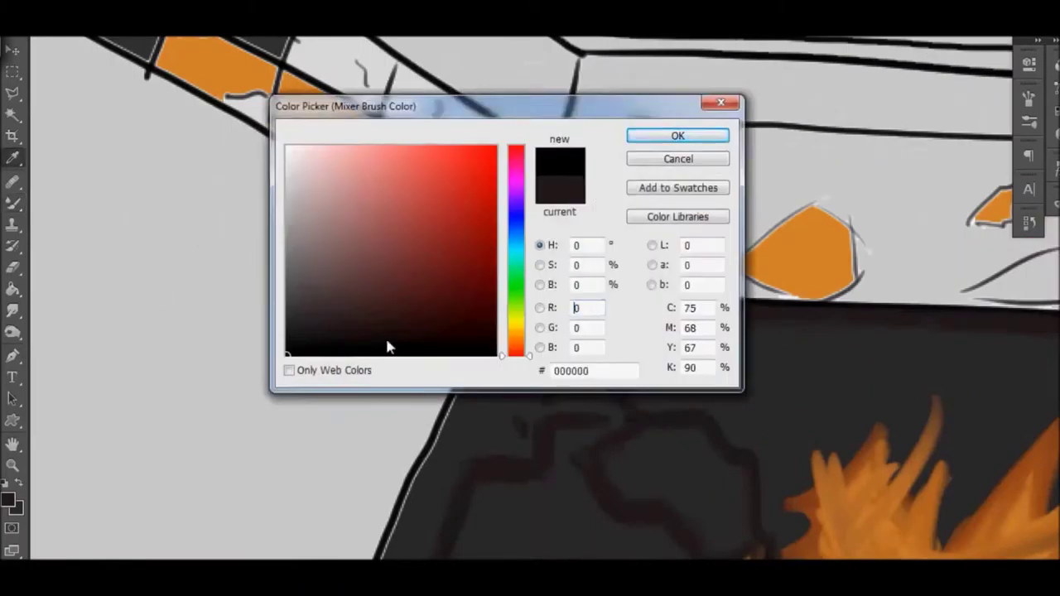
Set the brush color to black (000000), fill the jagged hole in the dark wall and start hatching beside it.
{"action": "key", "text": "Return"}
{"action": "left_click_drag", "start_coordinate": [630, 451], "coordinate": [735, 552]}
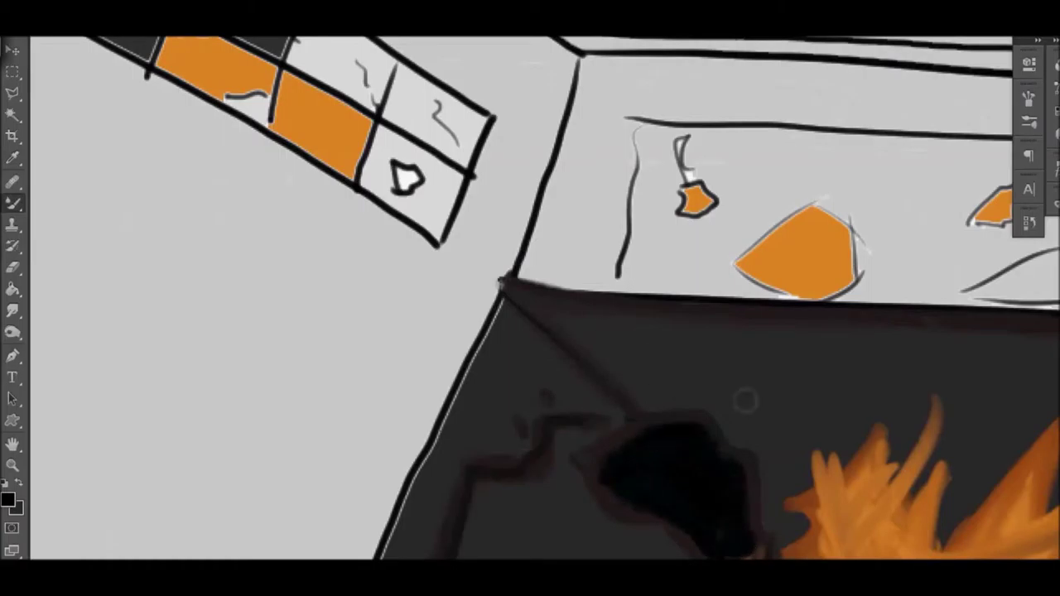
{"action": "left_click_drag", "start_coordinate": [745, 401], "coordinate": [817, 343]}
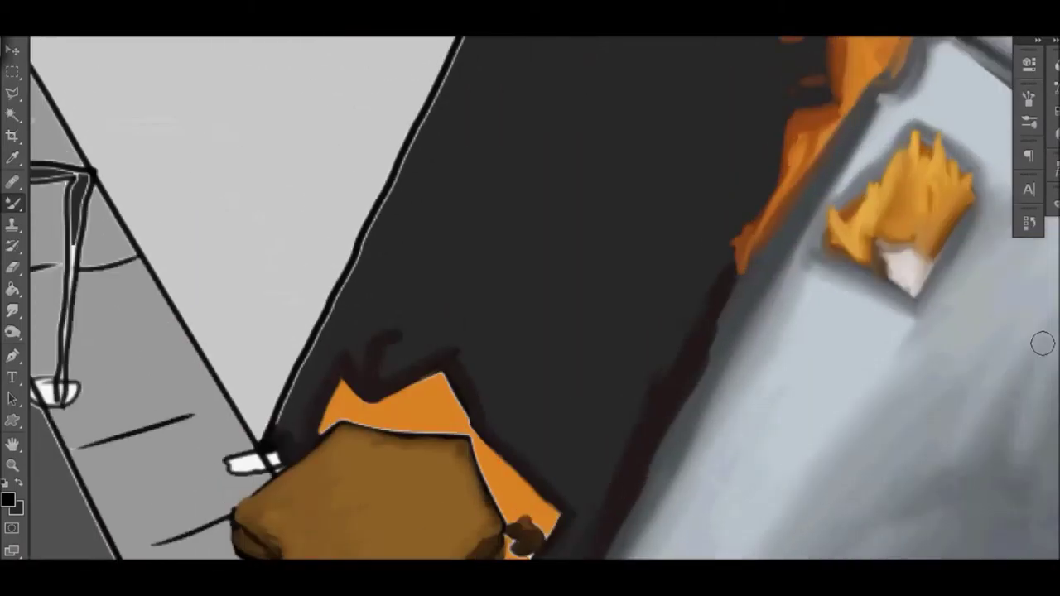
Darken the black wall's long edges with black strokes and hatching, and add branching cracks above the brown debris patch.
{"action": "scroll", "coordinate": [1042, 343], "scroll_direction": "down", "scroll_amount": 5}
{"action": "mouse_move", "coordinate": [497, 466]}
{"action": "left_mouse_down"}
{"action": "mouse_move", "coordinate": [680, 166]}
{"action": "mouse_move", "coordinate": [521, 367]}
{"action": "mouse_move", "coordinate": [406, 490]}
{"action": "left_mouse_up"}
{"action": "scroll", "coordinate": [406, 490], "scroll_direction": "up", "scroll_amount": 5}
{"action": "left_click_drag", "start_coordinate": [584, 512], "coordinate": [770, 76]}
{"action": "mouse_move", "coordinate": [307, 451]}
{"action": "left_mouse_down"}
{"action": "mouse_move", "coordinate": [369, 411]}
{"action": "mouse_move", "coordinate": [542, 522]}
{"action": "left_mouse_up"}
{"action": "scroll", "coordinate": [497, 414], "scroll_direction": "up", "scroll_amount": 3}
{"action": "left_click_drag", "start_coordinate": [307, 489], "coordinate": [510, 41]}
{"action": "scroll", "coordinate": [509, 41], "scroll_direction": "up", "scroll_amount": 5}
{"action": "left_click_drag", "start_coordinate": [580, 315], "coordinate": [659, 239]}
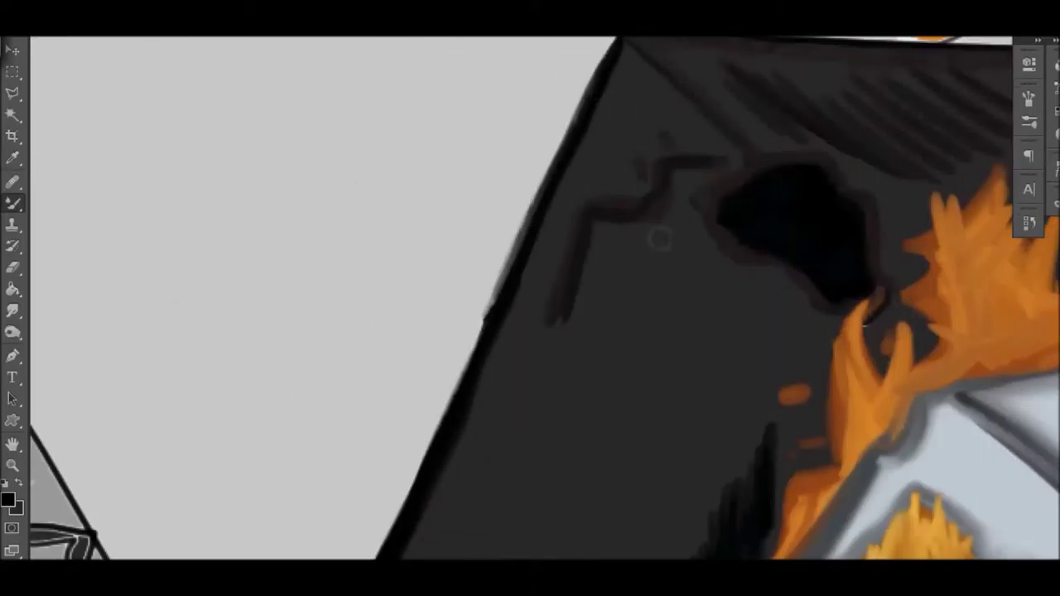
{"action": "left_click_drag", "start_coordinate": [538, 355], "coordinate": [725, 190]}
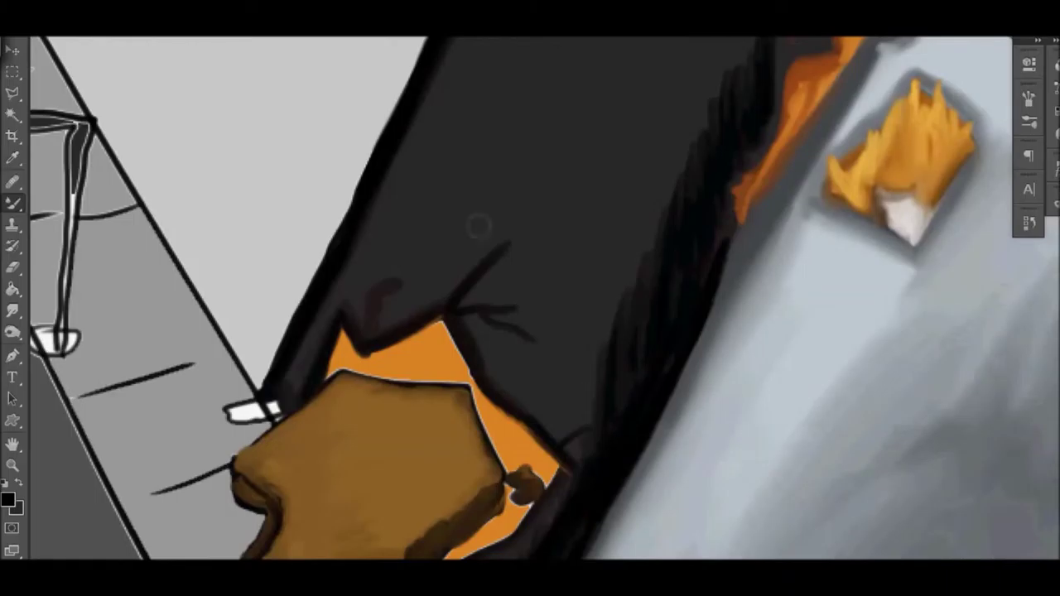
Switch to orange, blend the flame edges around the brown debris patch and raise small flame tips above it.
{"action": "left_click", "coordinate": [9, 500]}
{"action": "left_click", "coordinate": [677, 135]}
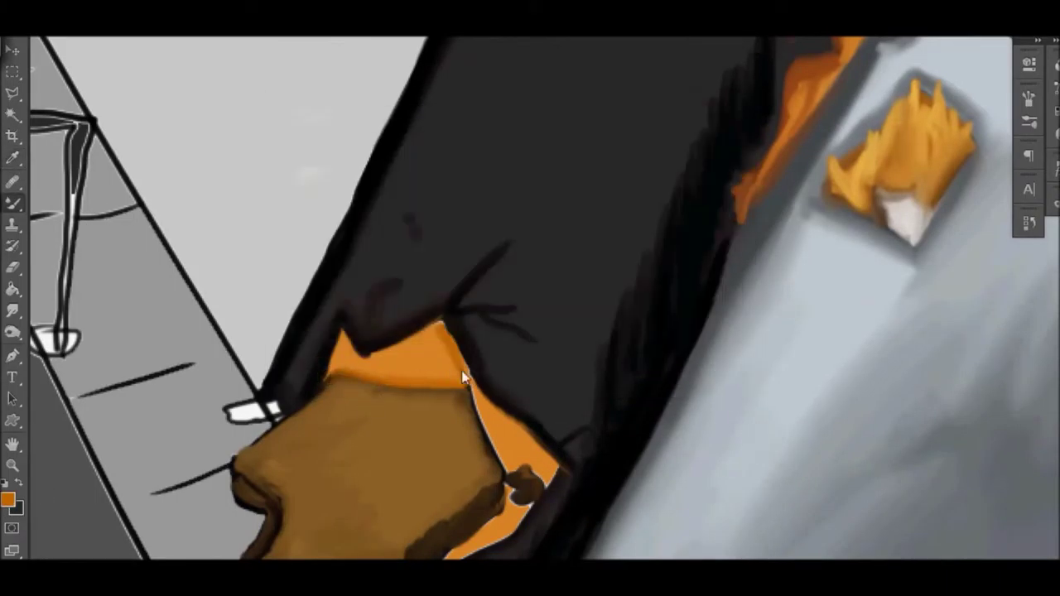
{"action": "scroll", "coordinate": [373, 461], "scroll_direction": "down", "scroll_amount": 3}
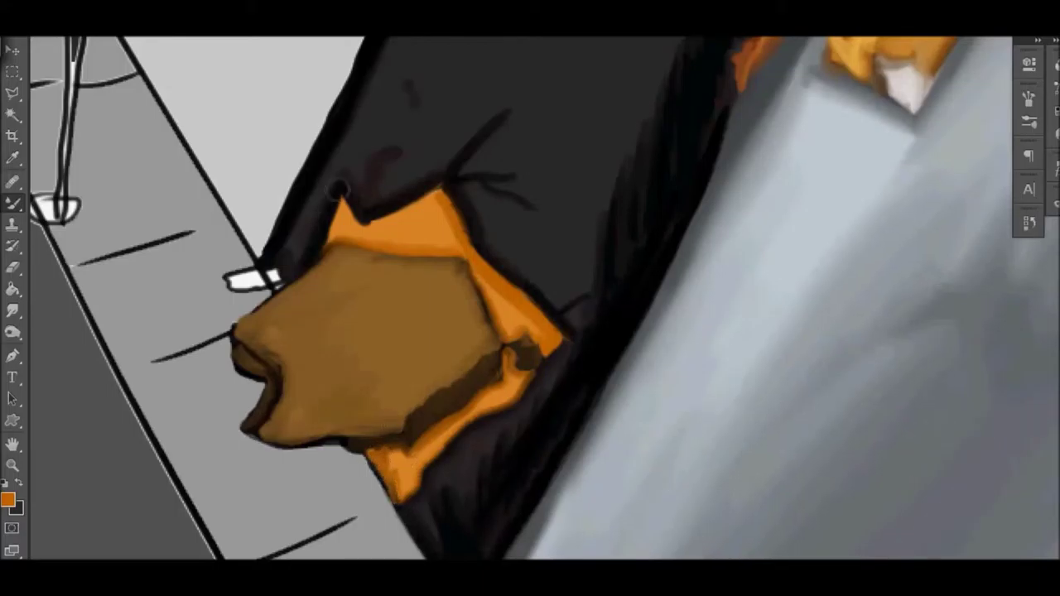
{"action": "scroll", "coordinate": [530, 298], "scroll_direction": "up", "scroll_amount": 6}
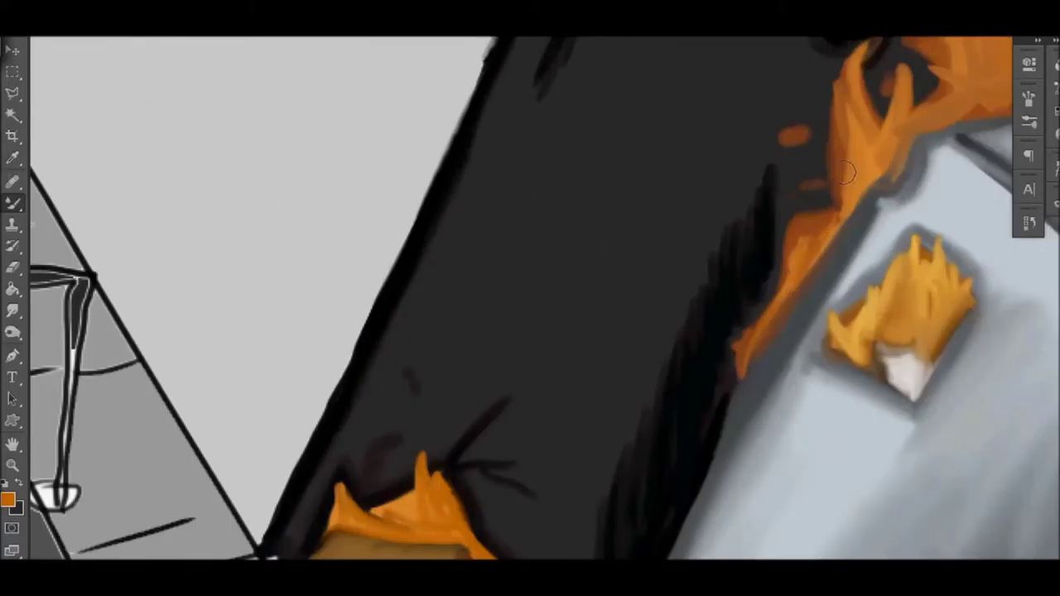
Paint orange flame licks inside the black hole and on the burning spots of the light gray facade, with scattered embers.
{"action": "scroll", "coordinate": [971, 239], "scroll_direction": "up", "scroll_amount": 6}
{"action": "mouse_move", "coordinate": [777, 239]}
{"action": "left_mouse_down"}
{"action": "mouse_move", "coordinate": [842, 327]}
{"action": "mouse_move", "coordinate": [886, 272]}
{"action": "mouse_move", "coordinate": [953, 263]}
{"action": "mouse_move", "coordinate": [890, 318]}
{"action": "mouse_move", "coordinate": [924, 271]}
{"action": "left_mouse_up"}
{"action": "scroll", "coordinate": [831, 251], "scroll_direction": "up", "scroll_amount": 5}
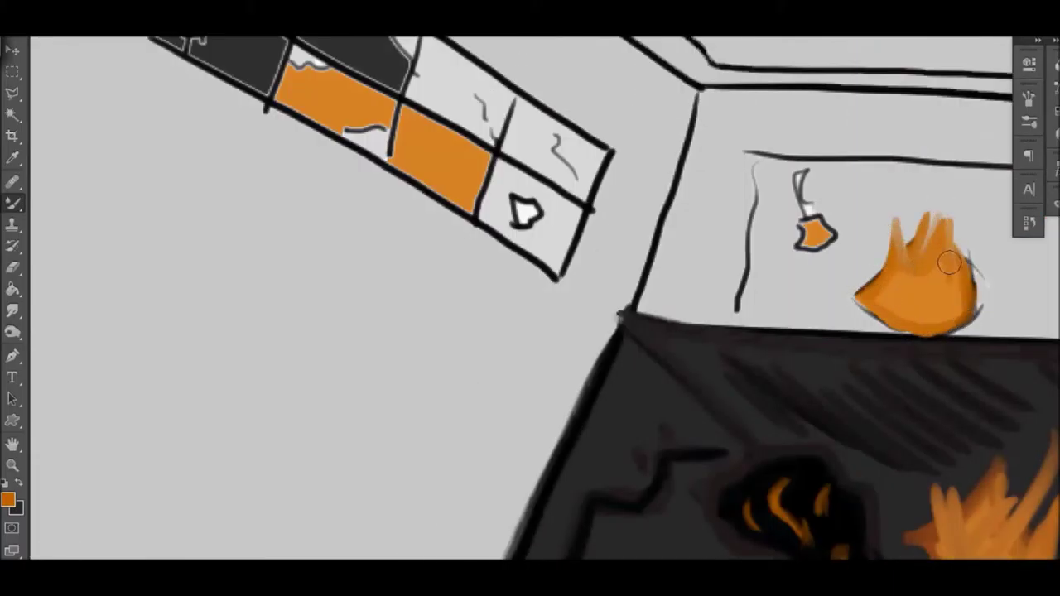
{"action": "scroll", "coordinate": [829, 211], "scroll_direction": "right", "scroll_amount": 10}
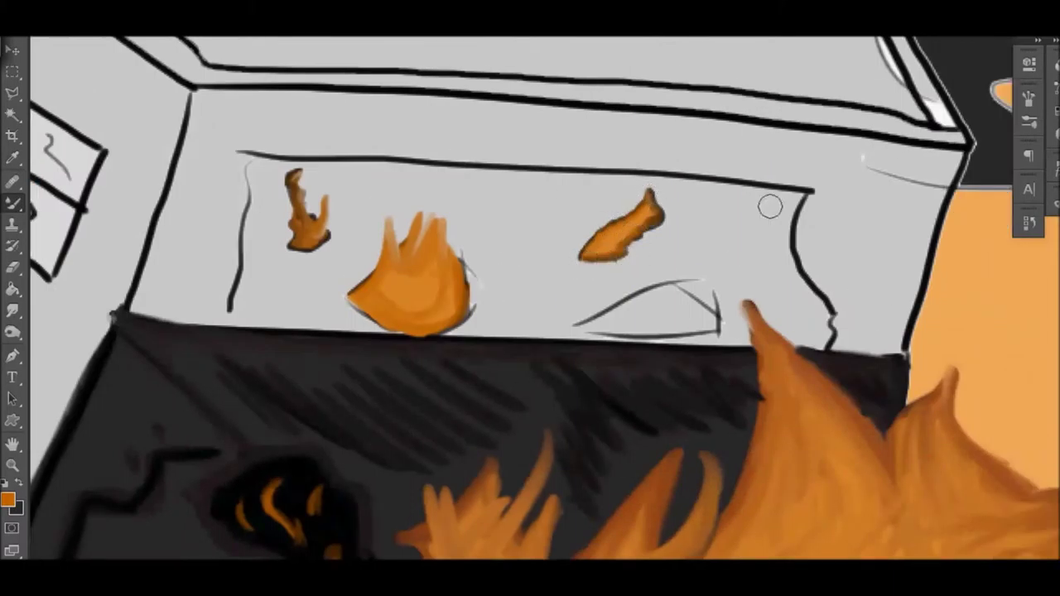
{"action": "left_click_drag", "start_coordinate": [831, 178], "coordinate": [802, 267]}
{"action": "scroll", "coordinate": [872, 538], "scroll_direction": "up", "scroll_amount": 5}
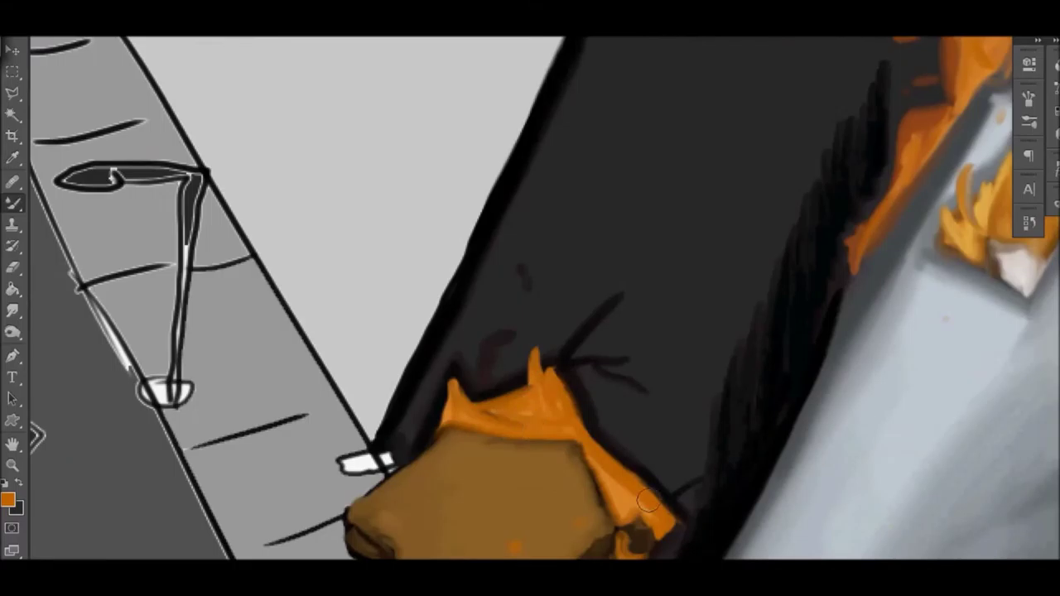
{"action": "scroll", "coordinate": [911, 414], "scroll_direction": "down", "scroll_amount": 3}
Shade the edges of the orange window panes and the adjoining flames at the light gray building's corner with burnt orange.
{"action": "scroll", "coordinate": [996, 329], "scroll_direction": "down", "scroll_amount": 3}
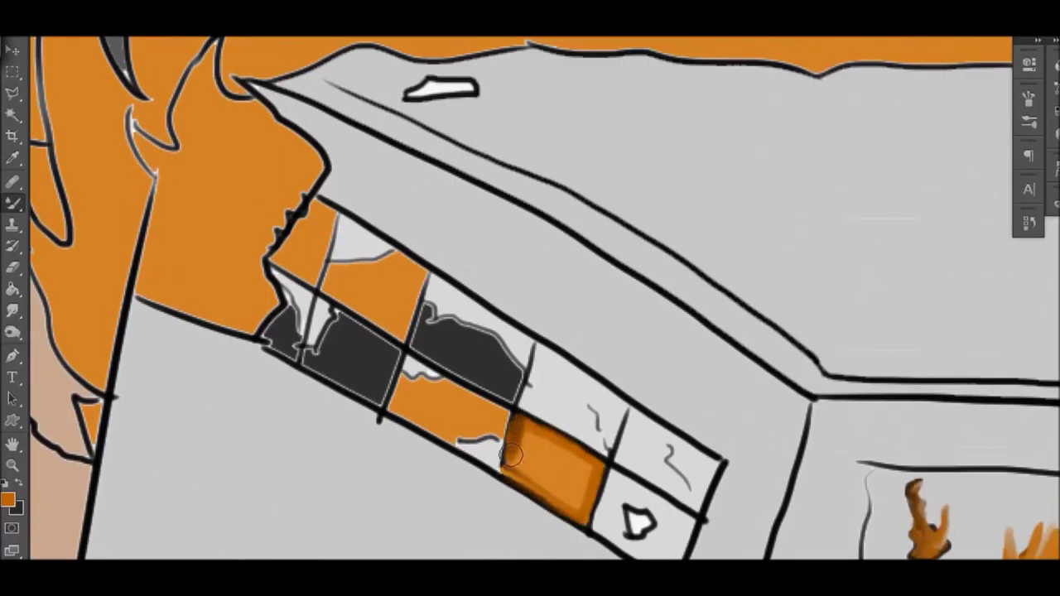
{"action": "left_click_drag", "start_coordinate": [388, 412], "coordinate": [488, 433]}
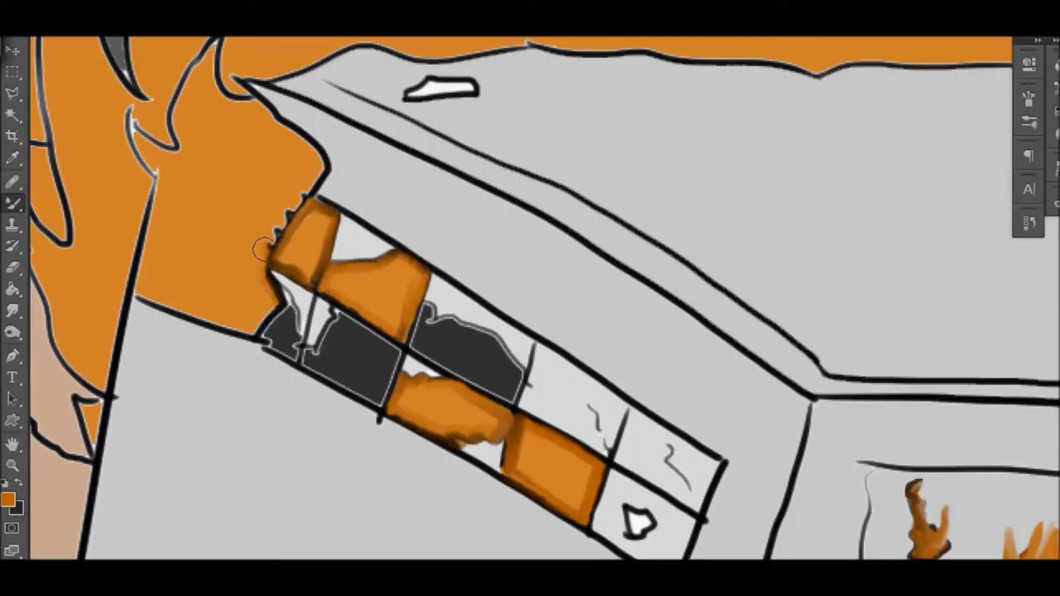
{"action": "mouse_move", "coordinate": [263, 248]}
{"action": "left_mouse_down"}
{"action": "mouse_move", "coordinate": [288, 203]}
{"action": "mouse_move", "coordinate": [235, 80]}
{"action": "left_mouse_up"}
{"action": "mouse_move", "coordinate": [184, 149]}
{"action": "left_mouse_down"}
{"action": "mouse_move", "coordinate": [144, 242]}
{"action": "mouse_move", "coordinate": [253, 323]}
{"action": "left_mouse_up"}
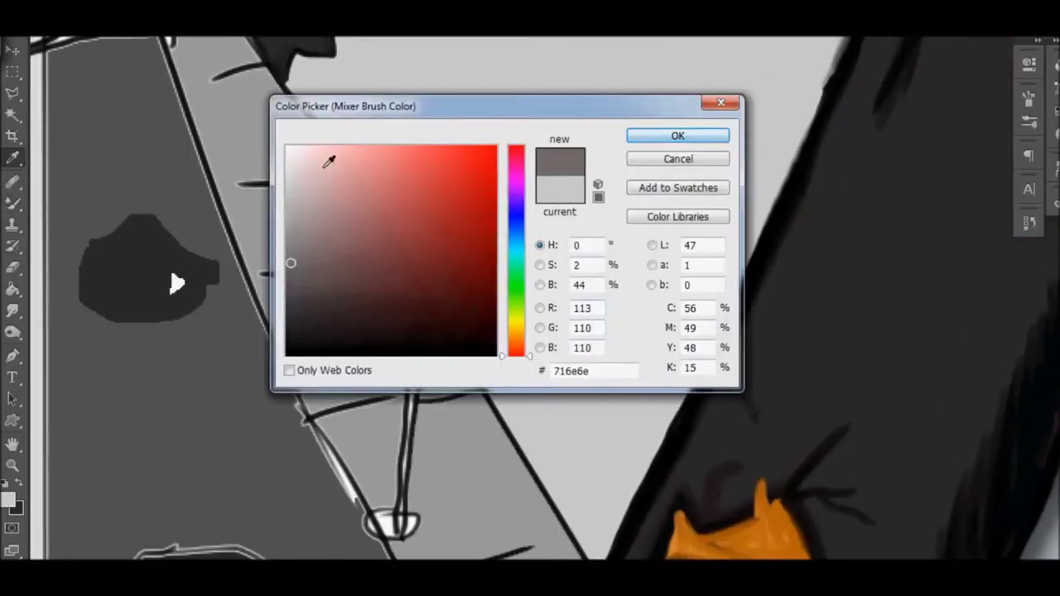
Set the brush color to gray 716e6e and soften the side edges of the large light gray wall with it.
{"action": "left_click", "coordinate": [676, 135]}
{"action": "left_click_drag", "start_coordinate": [299, 78], "coordinate": [584, 555]}
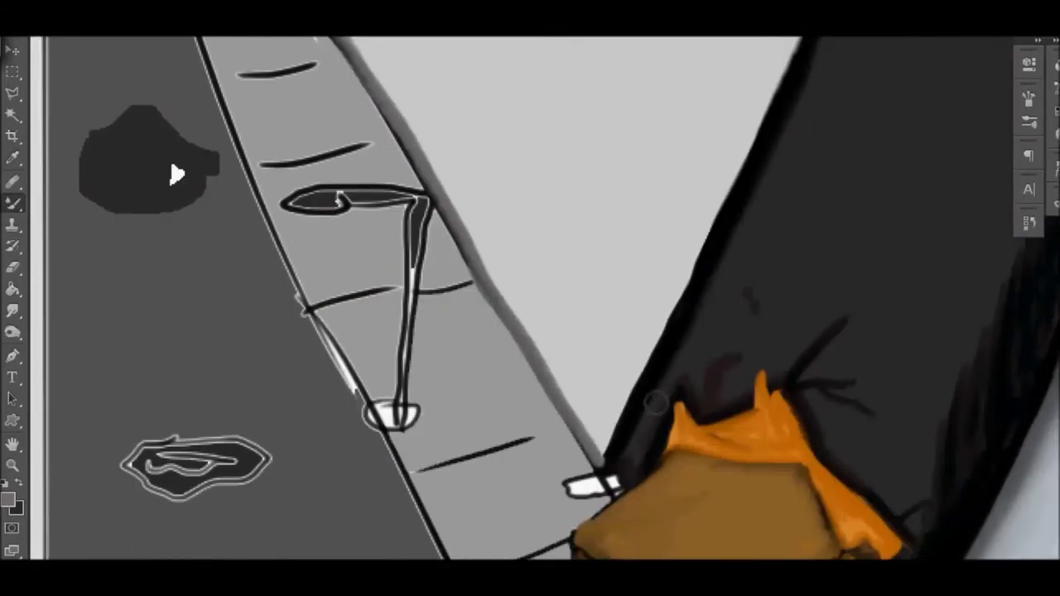
{"action": "left_click_drag", "start_coordinate": [604, 455], "coordinate": [717, 201]}
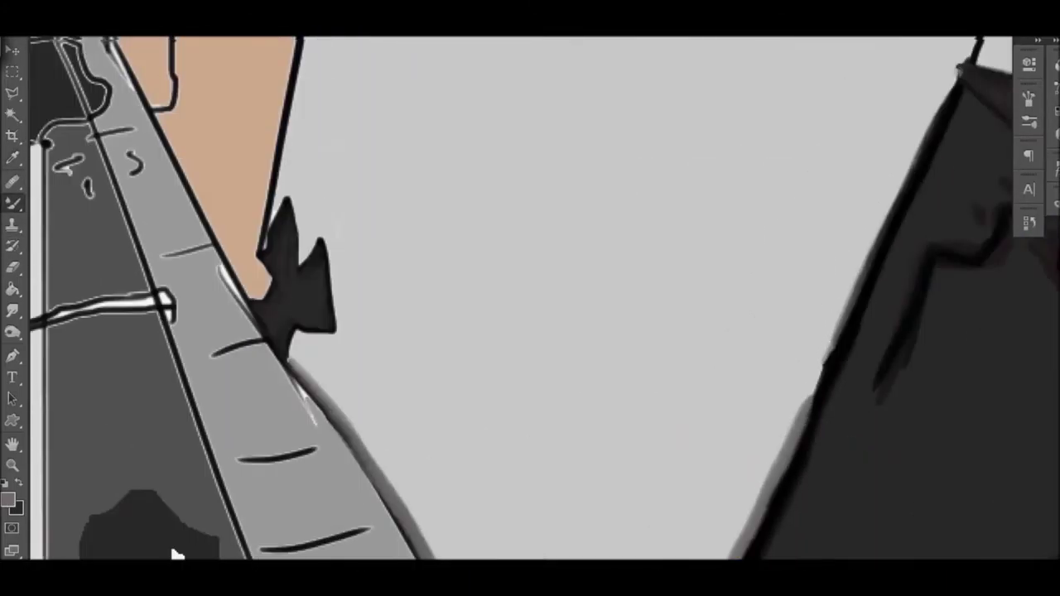
{"action": "left_click_drag", "start_coordinate": [801, 429], "coordinate": [991, 43]}
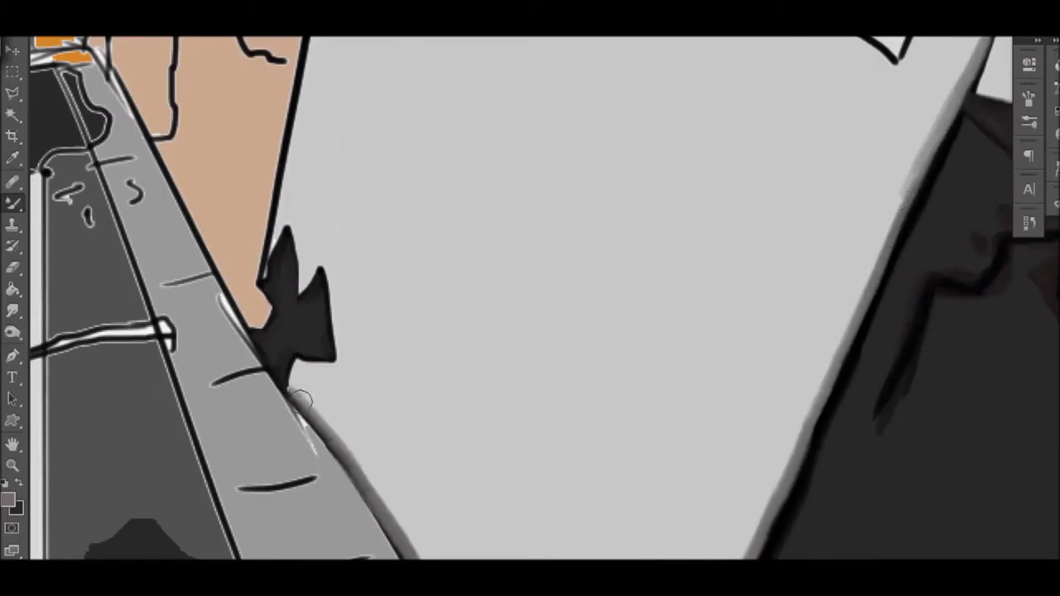
{"action": "left_click_drag", "start_coordinate": [257, 279], "coordinate": [302, 41]}
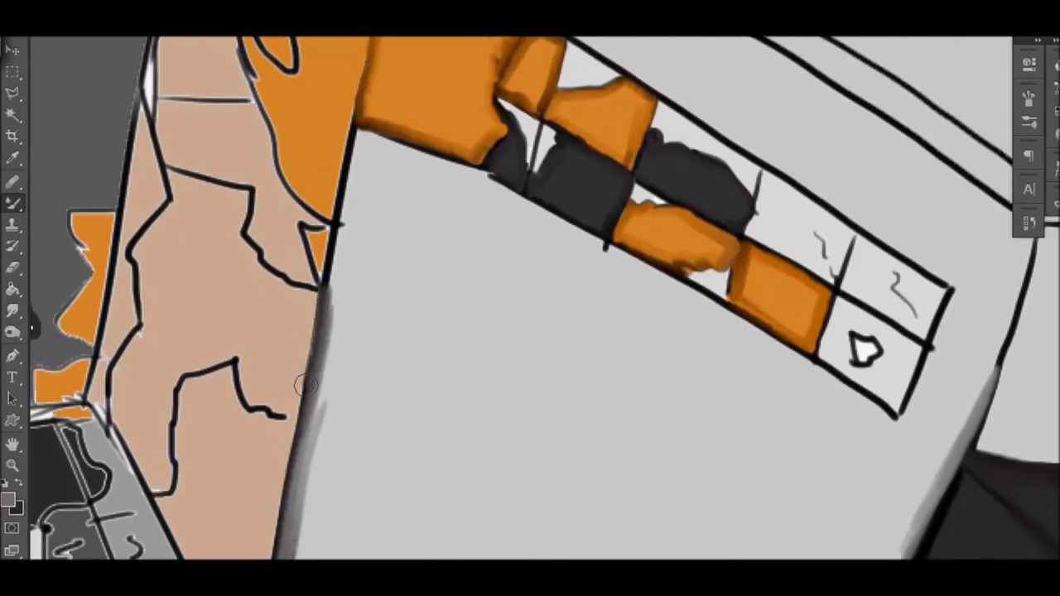
{"action": "mouse_move", "coordinate": [348, 137]}
{"action": "left_mouse_down"}
{"action": "mouse_move", "coordinate": [637, 281]}
{"action": "mouse_move", "coordinate": [200, 288]}
{"action": "left_mouse_up"}
Paint gray shading along the window row, the wall corner and the frame of the wide window opening.
{"action": "left_click_drag", "start_coordinate": [505, 298], "coordinate": [455, 430]}
{"action": "left_click_drag", "start_coordinate": [580, 451], "coordinate": [798, 481]}
{"action": "mouse_move", "coordinate": [634, 460]}
{"action": "left_mouse_down"}
{"action": "mouse_move", "coordinate": [650, 318]}
{"action": "mouse_move", "coordinate": [277, 318]}
{"action": "left_mouse_up"}
{"action": "mouse_move", "coordinate": [269, 292]}
{"action": "left_mouse_down"}
{"action": "mouse_move", "coordinate": [778, 310]}
{"action": "mouse_move", "coordinate": [974, 331]}
{"action": "left_mouse_up"}
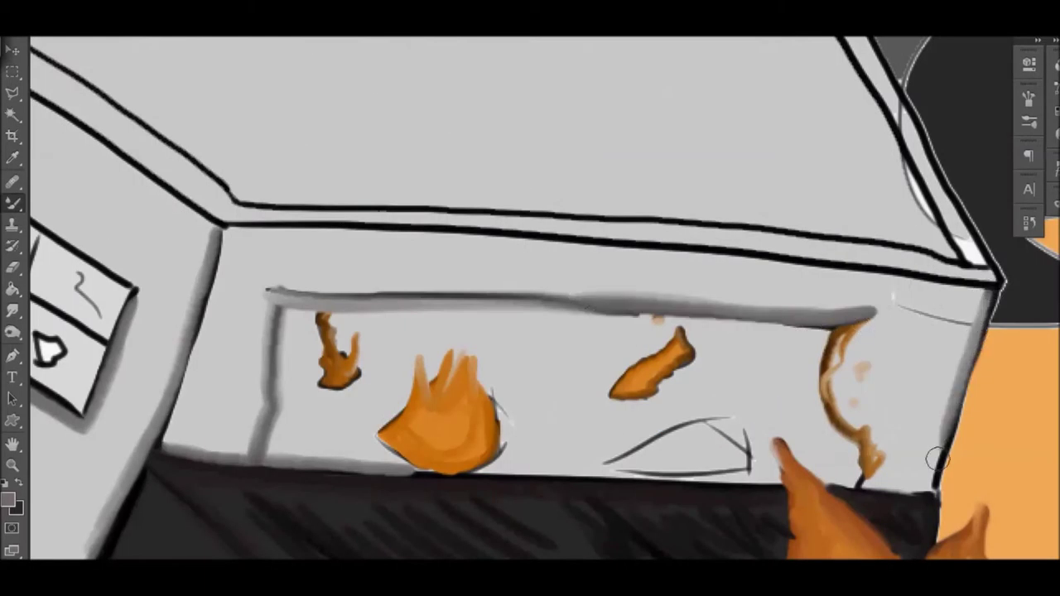
{"action": "mouse_move", "coordinate": [162, 451]}
{"action": "left_mouse_down"}
{"action": "mouse_move", "coordinate": [248, 237]}
{"action": "mouse_move", "coordinate": [985, 291]}
{"action": "left_mouse_up"}
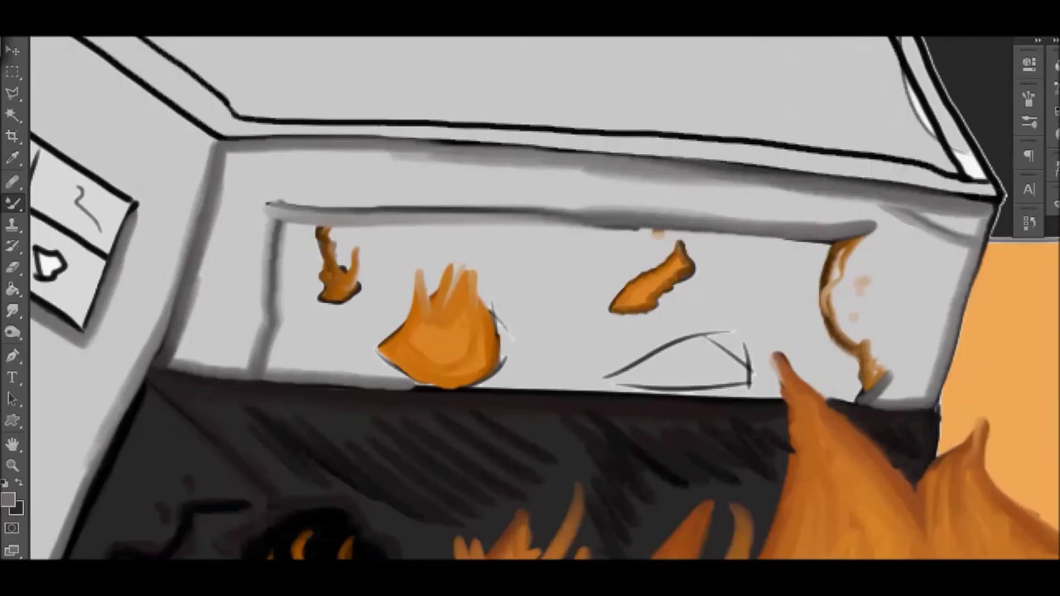
Shade the light gray building's roof ledge with gray and hatch gray strokes across its walls.
{"action": "left_click_drag", "start_coordinate": [530, 248], "coordinate": [530, 406]}
{"action": "mouse_move", "coordinate": [981, 426]}
{"action": "left_mouse_down"}
{"action": "mouse_move", "coordinate": [903, 273]}
{"action": "mouse_move", "coordinate": [778, 79]}
{"action": "left_mouse_up"}
{"action": "left_click_drag", "start_coordinate": [329, 379], "coordinate": [978, 406]}
{"action": "left_click_drag", "start_coordinate": [256, 175], "coordinate": [649, 267]}
{"action": "mouse_move", "coordinate": [248, 157]}
{"action": "left_mouse_down"}
{"action": "mouse_move", "coordinate": [672, 391]}
{"action": "mouse_move", "coordinate": [355, 201]}
{"action": "left_mouse_up"}
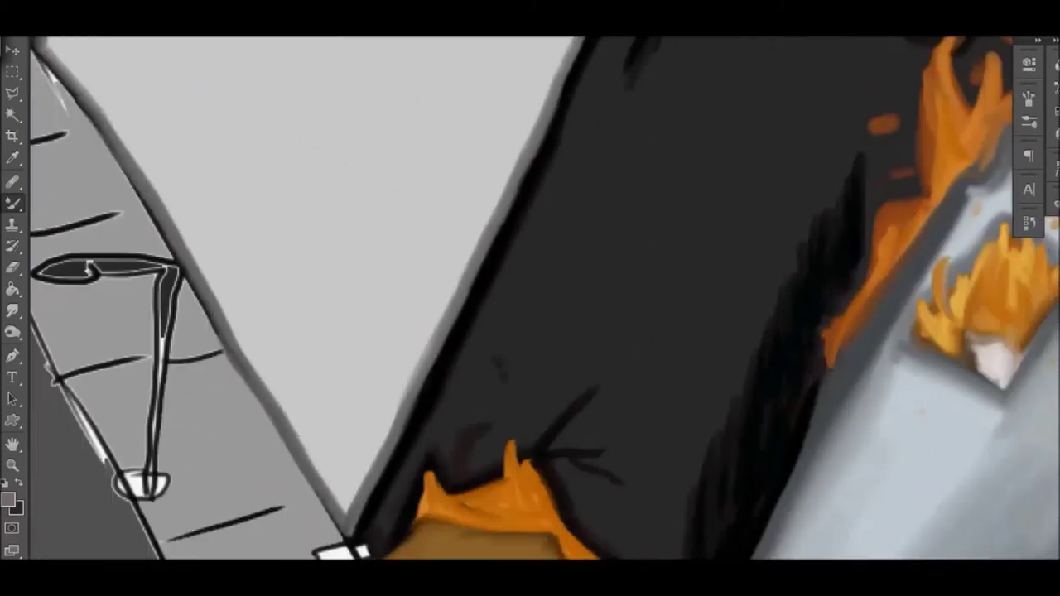
{"action": "mouse_move", "coordinate": [314, 125]}
{"action": "left_mouse_down"}
{"action": "mouse_move", "coordinate": [378, 204]}
{"action": "mouse_move", "coordinate": [427, 440]}
{"action": "mouse_move", "coordinate": [629, 215]}
{"action": "mouse_move", "coordinate": [701, 171]}
{"action": "mouse_move", "coordinate": [748, 149]}
{"action": "mouse_move", "coordinate": [994, 145]}
{"action": "left_mouse_up"}
{"action": "mouse_move", "coordinate": [994, 162]}
{"action": "left_mouse_down"}
{"action": "mouse_move", "coordinate": [770, 161]}
{"action": "mouse_move", "coordinate": [750, 245]}
{"action": "left_mouse_up"}
Fill the wide window opening with light blue around its flames and color the small mound inside it green.
{"action": "left_click", "coordinate": [8, 498]}
{"action": "left_click", "coordinate": [452, 184]}
{"action": "key", "text": "Return"}
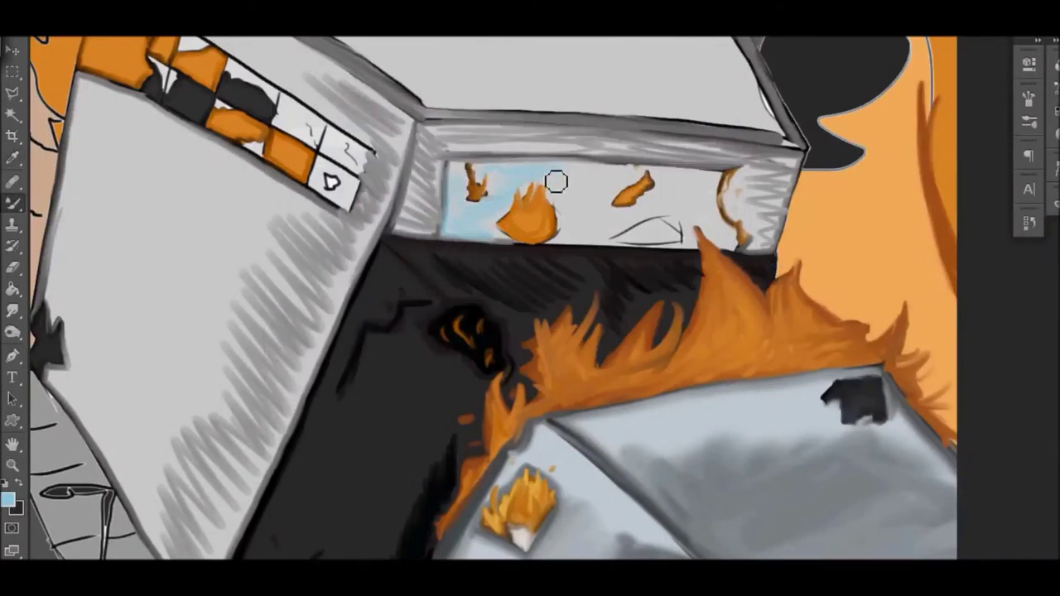
{"action": "right_click", "coordinate": [650, 244], "text": "alt+shift"}
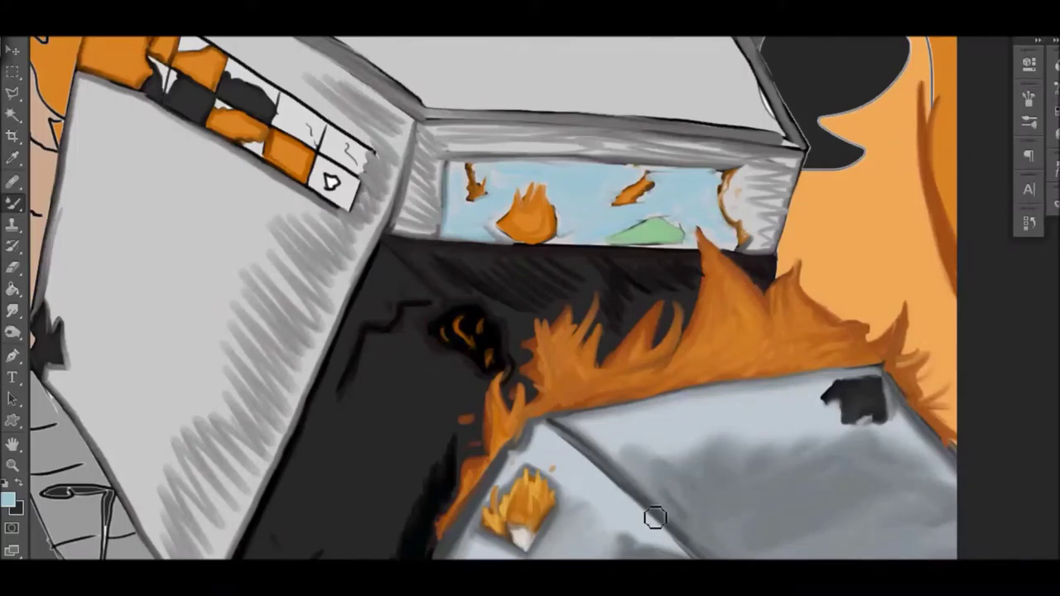
Crosshatch gray shading over the light gray roof and hatch the wall below the window row.
{"action": "left_click_drag", "start_coordinate": [654, 517], "coordinate": [969, 530]}
{"action": "mouse_move", "coordinate": [463, 497]}
{"action": "left_mouse_down"}
{"action": "mouse_move", "coordinate": [615, 239]}
{"action": "mouse_move", "coordinate": [749, 485]}
{"action": "mouse_move", "coordinate": [986, 418]}
{"action": "left_mouse_up"}
{"action": "scroll", "coordinate": [579, 497], "scroll_direction": "up", "scroll_amount": 5}
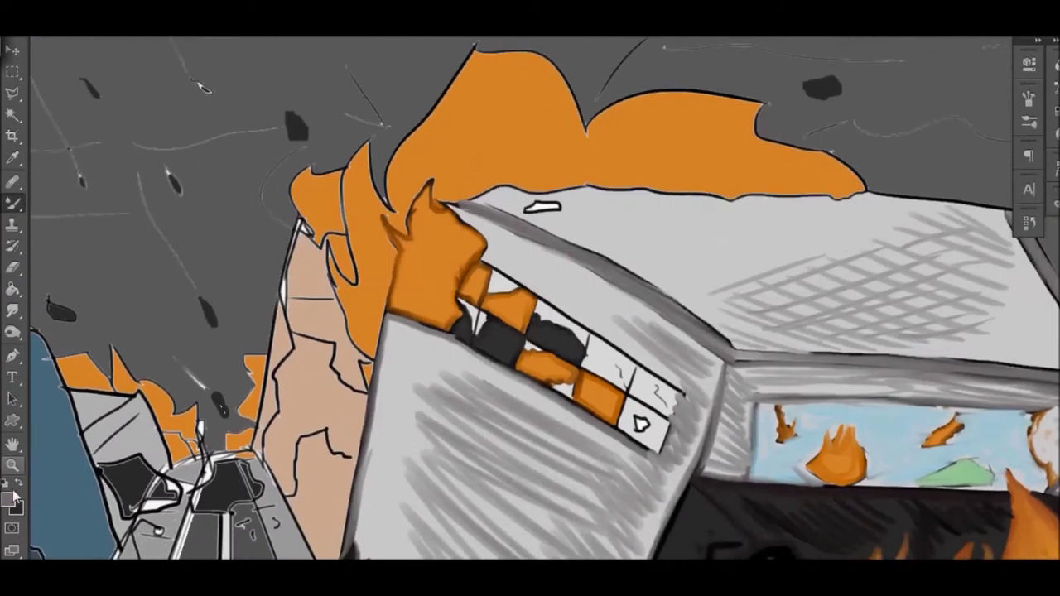
Darken the hole in the last window pane and paint white highlights along the light panes of the window row.
{"action": "left_click", "coordinate": [9, 498]}
{"action": "left_click", "coordinate": [682, 135]}
{"action": "mouse_move", "coordinate": [447, 240]}
{"action": "left_mouse_down"}
{"action": "mouse_move", "coordinate": [480, 163]}
{"action": "mouse_move", "coordinate": [534, 211]}
{"action": "mouse_move", "coordinate": [561, 298]}
{"action": "left_mouse_up"}
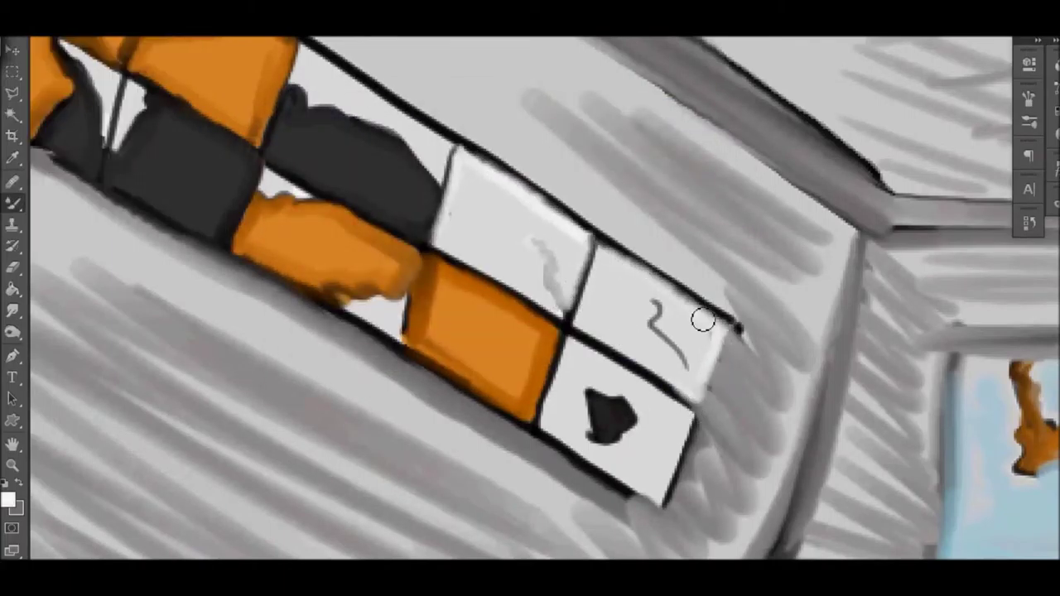
{"action": "left_click_drag", "start_coordinate": [547, 427], "coordinate": [654, 464]}
{"action": "left_click_drag", "start_coordinate": [456, 218], "coordinate": [505, 248]}
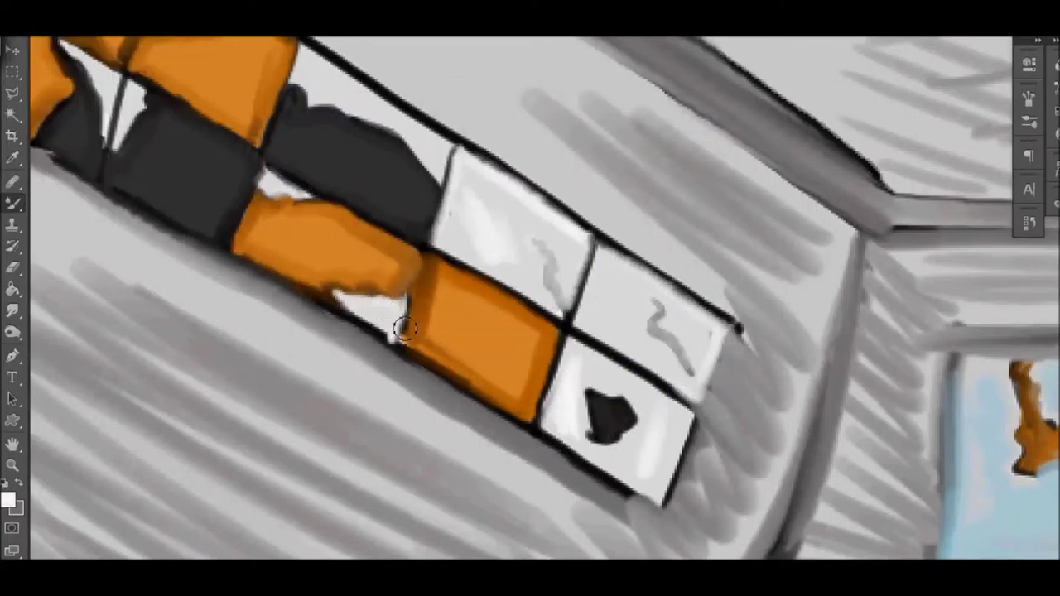
{"action": "scroll", "coordinate": [183, 149], "scroll_direction": "up", "scroll_amount": 3}
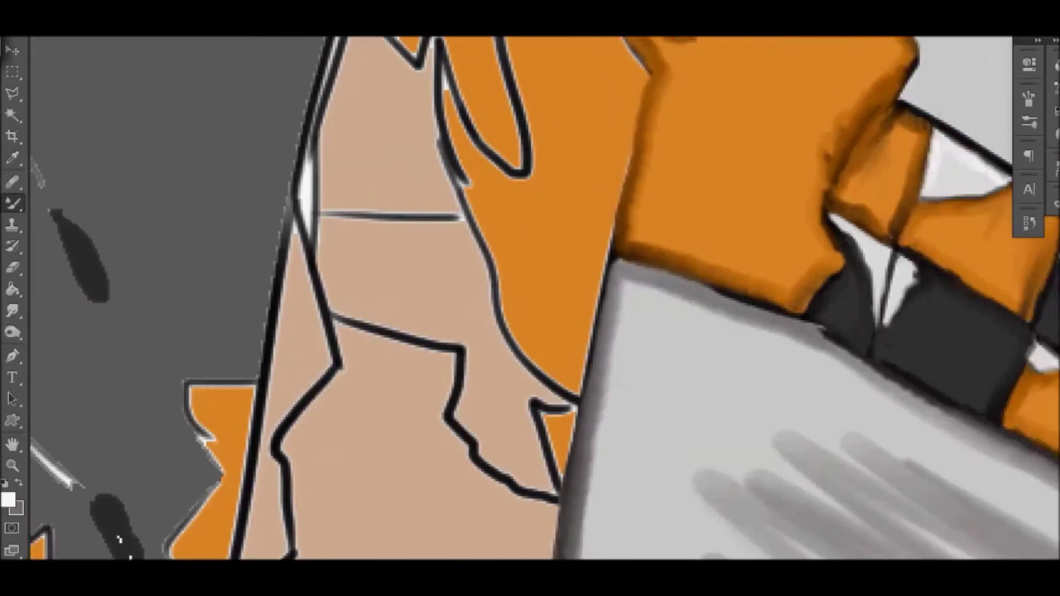
Switch back to orange and shade the edges of the tall flames at the light gray building's left corner.
{"action": "left_click", "coordinate": [8, 498]}
{"action": "left_click", "coordinate": [690, 162]}
{"action": "key", "text": "b"}
{"action": "mouse_move", "coordinate": [622, 158]}
{"action": "left_mouse_down"}
{"action": "mouse_move", "coordinate": [587, 304]}
{"action": "mouse_move", "coordinate": [596, 348]}
{"action": "mouse_move", "coordinate": [504, 315]}
{"action": "mouse_move", "coordinate": [445, 59]}
{"action": "mouse_move", "coordinate": [507, 41]}
{"action": "left_mouse_up"}
{"action": "scroll", "coordinate": [530, 298], "scroll_direction": "up", "scroll_amount": 5}
{"action": "left_click_drag", "start_coordinate": [530, 468], "coordinate": [439, 331]}
{"action": "left_click_drag", "start_coordinate": [539, 439], "coordinate": [497, 41]}
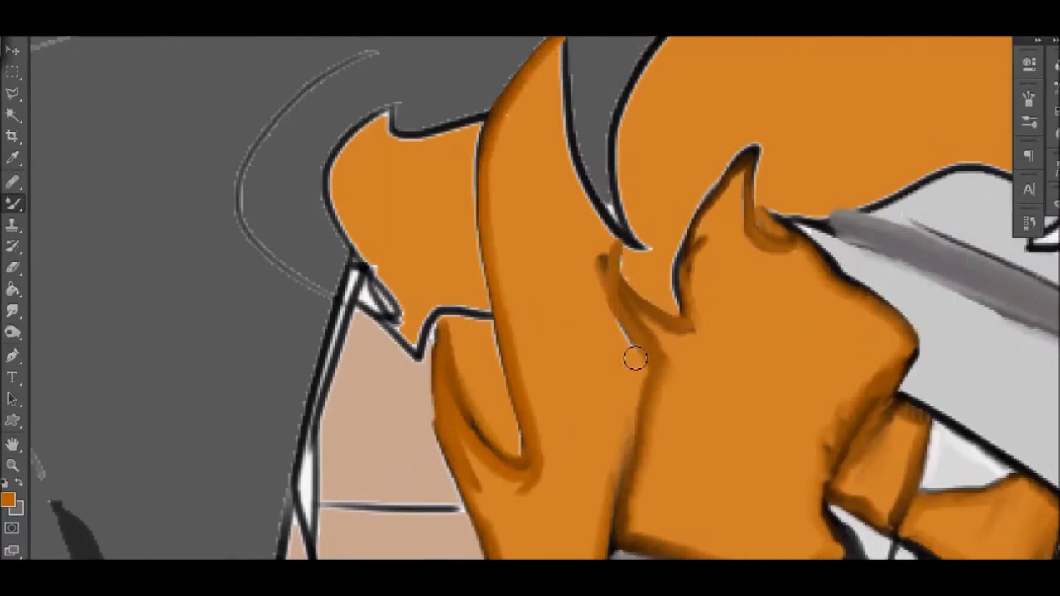
Shade the edges of the tall pointed flames at the light gray building's upper corner with darker orange.
{"action": "left_click_drag", "start_coordinate": [635, 357], "coordinate": [770, 153]}
{"action": "scroll", "coordinate": [750, 157], "scroll_direction": "up", "scroll_amount": 3}
{"action": "left_click_drag", "start_coordinate": [642, 398], "coordinate": [572, 182]}
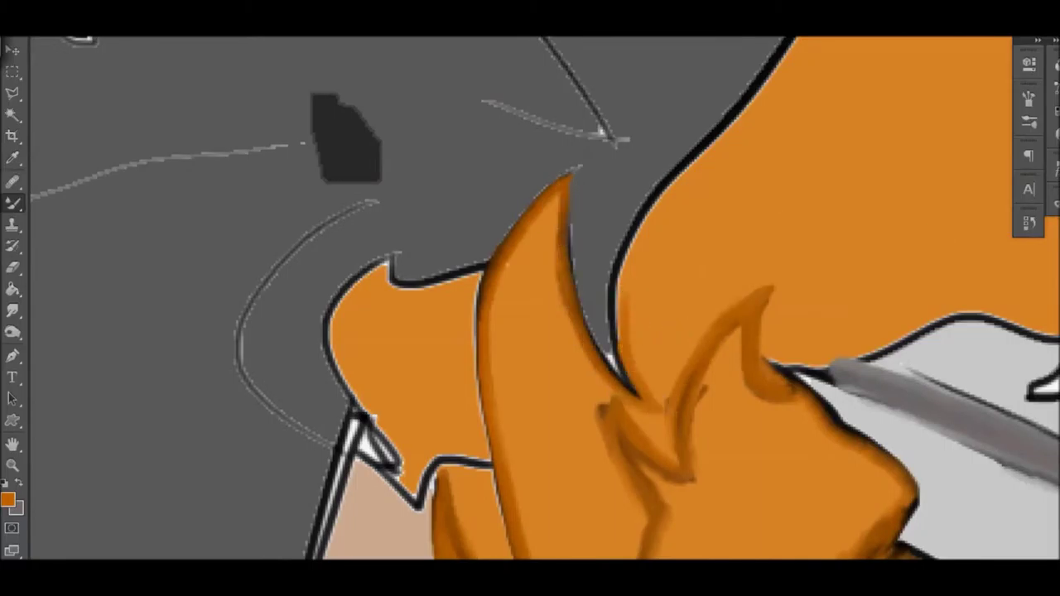
{"action": "left_click_drag", "start_coordinate": [629, 332], "coordinate": [708, 149]}
{"action": "left_click_drag", "start_coordinate": [770, 365], "coordinate": [901, 331]}
{"action": "scroll", "coordinate": [901, 333], "scroll_direction": "right", "scroll_amount": 10}
{"action": "mouse_move", "coordinate": [124, 319]}
{"action": "left_mouse_down"}
{"action": "mouse_move", "coordinate": [824, 335]}
{"action": "mouse_move", "coordinate": [1036, 301]}
{"action": "mouse_move", "coordinate": [736, 166]}
{"action": "mouse_move", "coordinate": [580, 42]}
{"action": "mouse_move", "coordinate": [282, 142]}
{"action": "left_mouse_up"}
{"action": "scroll", "coordinate": [282, 143], "scroll_direction": "up", "scroll_amount": 5}
{"action": "mouse_move", "coordinate": [473, 112]}
{"action": "left_mouse_down"}
{"action": "mouse_move", "coordinate": [634, 146]}
{"action": "mouse_move", "coordinate": [788, 386]}
{"action": "left_mouse_up"}
Continue the darker orange shading along the flames rising over the light gray roof.
{"action": "scroll", "coordinate": [788, 386], "scroll_direction": "down", "scroll_amount": 5}
{"action": "mouse_move", "coordinate": [428, 310]}
{"action": "left_mouse_down"}
{"action": "mouse_move", "coordinate": [418, 266]}
{"action": "mouse_move", "coordinate": [365, 401]}
{"action": "mouse_move", "coordinate": [482, 273]}
{"action": "mouse_move", "coordinate": [580, 348]}
{"action": "left_mouse_up"}
{"action": "scroll", "coordinate": [580, 347], "scroll_direction": "left", "scroll_amount": 5}
{"action": "scroll", "coordinate": [530, 298], "scroll_direction": "right", "scroll_amount": 3}
{"action": "scroll", "coordinate": [406, 123], "scroll_direction": "up", "scroll_amount": 5}
{"action": "mouse_move", "coordinate": [348, 431]}
{"action": "left_mouse_down"}
{"action": "mouse_move", "coordinate": [417, 407]}
{"action": "mouse_move", "coordinate": [443, 203]}
{"action": "left_mouse_up"}
{"action": "scroll", "coordinate": [383, 196], "scroll_direction": "down", "scroll_amount": 5}
{"action": "mouse_move", "coordinate": [472, 398]}
{"action": "left_mouse_down"}
{"action": "mouse_move", "coordinate": [485, 58]}
{"action": "mouse_move", "coordinate": [538, 157]}
{"action": "left_mouse_up"}
{"action": "scroll", "coordinate": [468, 332], "scroll_direction": "up", "scroll_amount": 5}
{"action": "mouse_move", "coordinate": [469, 331]}
{"action": "left_mouse_down"}
{"action": "mouse_move", "coordinate": [411, 495]}
{"action": "mouse_move", "coordinate": [712, 165]}
{"action": "left_mouse_up"}
Outline the long roof flame in darker orange down to its tip, adding spiky flicks and curved streaks at its far end.
{"action": "scroll", "coordinate": [411, 495], "scroll_direction": "right", "scroll_amount": 3}
{"action": "left_click_drag", "start_coordinate": [646, 414], "coordinate": [877, 306]}
{"action": "scroll", "coordinate": [746, 331], "scroll_direction": "up", "scroll_amount": 2}
{"action": "left_click_drag", "start_coordinate": [662, 91], "coordinate": [938, 262]}
{"action": "mouse_move", "coordinate": [464, 356]}
{"action": "left_mouse_down"}
{"action": "mouse_move", "coordinate": [530, 207]}
{"action": "mouse_move", "coordinate": [513, 282]}
{"action": "left_mouse_up"}
{"action": "scroll", "coordinate": [338, 301], "scroll_direction": "right", "scroll_amount": 10}
{"action": "mouse_move", "coordinate": [338, 301]}
{"action": "left_mouse_down"}
{"action": "mouse_move", "coordinate": [669, 229]}
{"action": "mouse_move", "coordinate": [1027, 413]}
{"action": "left_mouse_up"}
{"action": "scroll", "coordinate": [1027, 413], "scroll_direction": "right", "scroll_amount": 8}
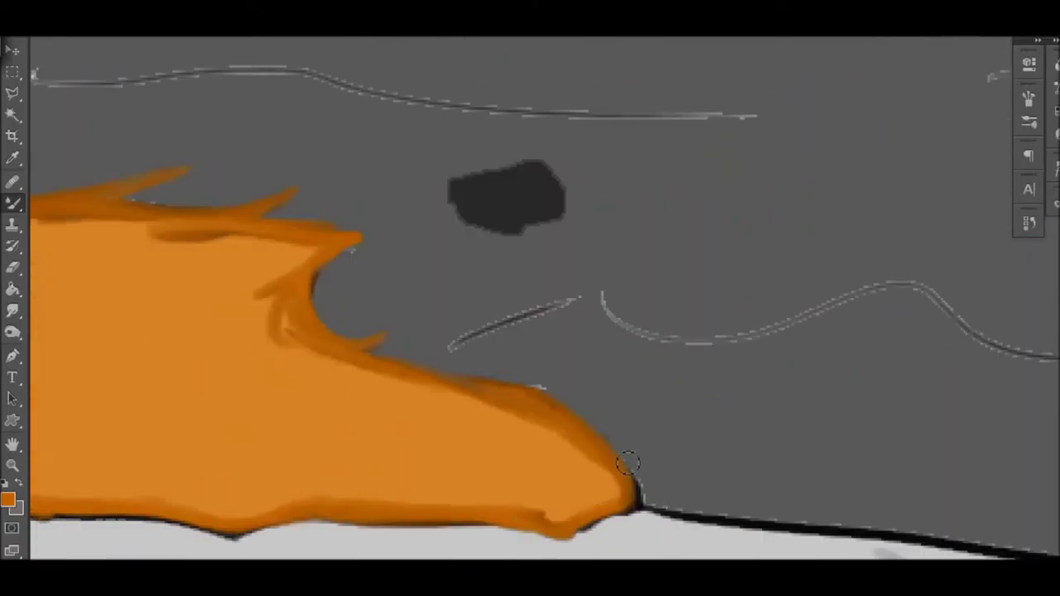
{"action": "left_click_drag", "start_coordinate": [337, 323], "coordinate": [369, 267]}
{"action": "left_click_drag", "start_coordinate": [165, 302], "coordinate": [389, 489]}
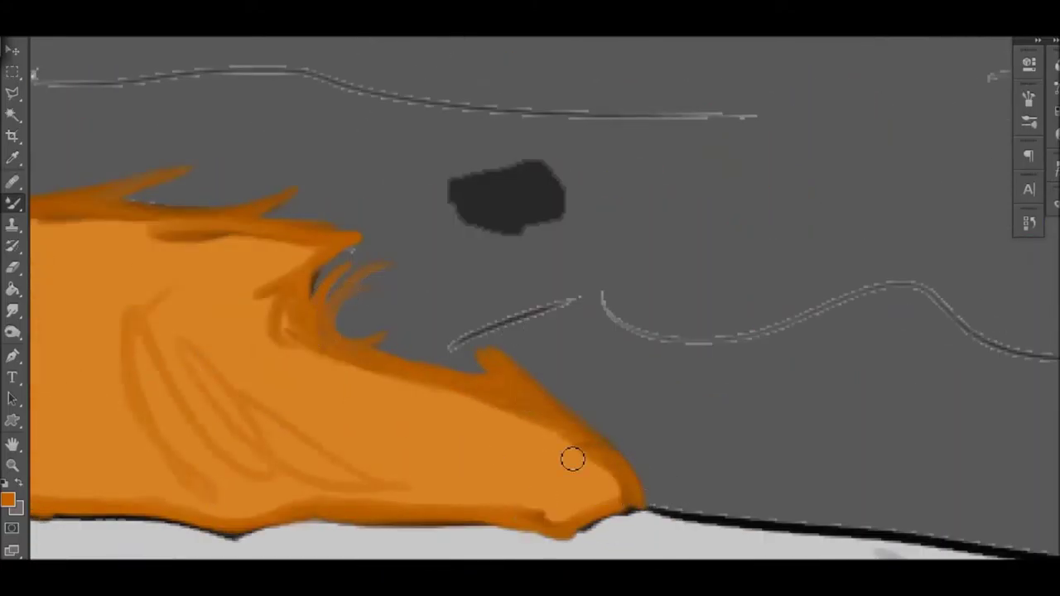
Shade the flames inside the light blue window opening and work orange along its burnt edges and sill.
{"action": "scroll", "coordinate": [640, 498], "scroll_direction": "right", "scroll_amount": 6}
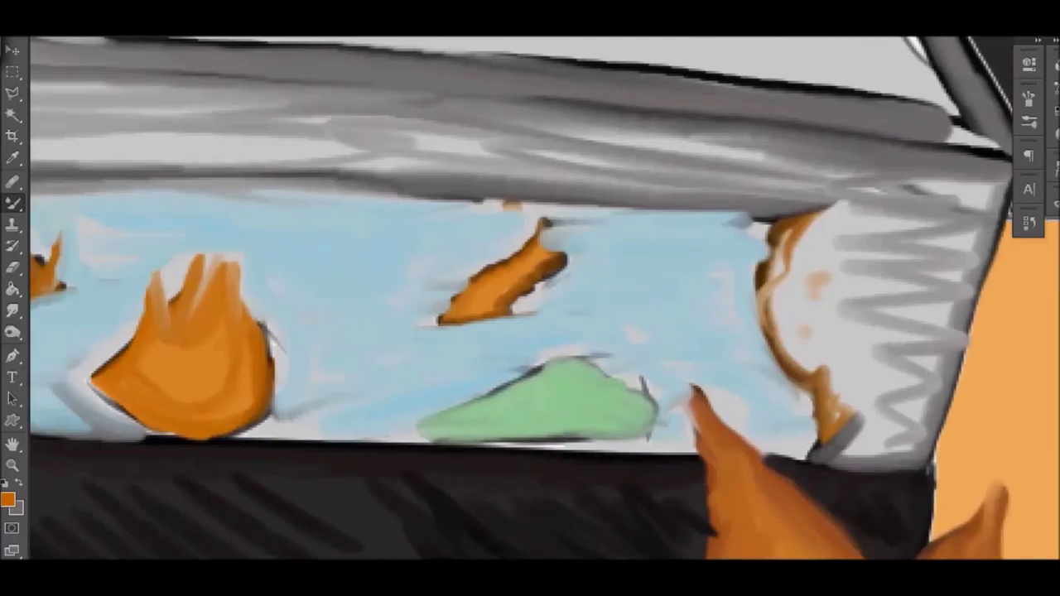
{"action": "left_click_drag", "start_coordinate": [398, 376], "coordinate": [267, 420]}
{"action": "mouse_move", "coordinate": [553, 367]}
{"action": "left_mouse_down"}
{"action": "mouse_move", "coordinate": [669, 274]}
{"action": "mouse_move", "coordinate": [763, 230]}
{"action": "mouse_move", "coordinate": [817, 395]}
{"action": "mouse_move", "coordinate": [696, 447]}
{"action": "mouse_move", "coordinate": [751, 439]}
{"action": "mouse_move", "coordinate": [747, 461]}
{"action": "mouse_move", "coordinate": [559, 281]}
{"action": "mouse_move", "coordinate": [492, 272]}
{"action": "mouse_move", "coordinate": [559, 325]}
{"action": "mouse_move", "coordinate": [409, 196]}
{"action": "left_mouse_up"}
{"action": "scroll", "coordinate": [536, 277], "scroll_direction": "left", "scroll_amount": 6}
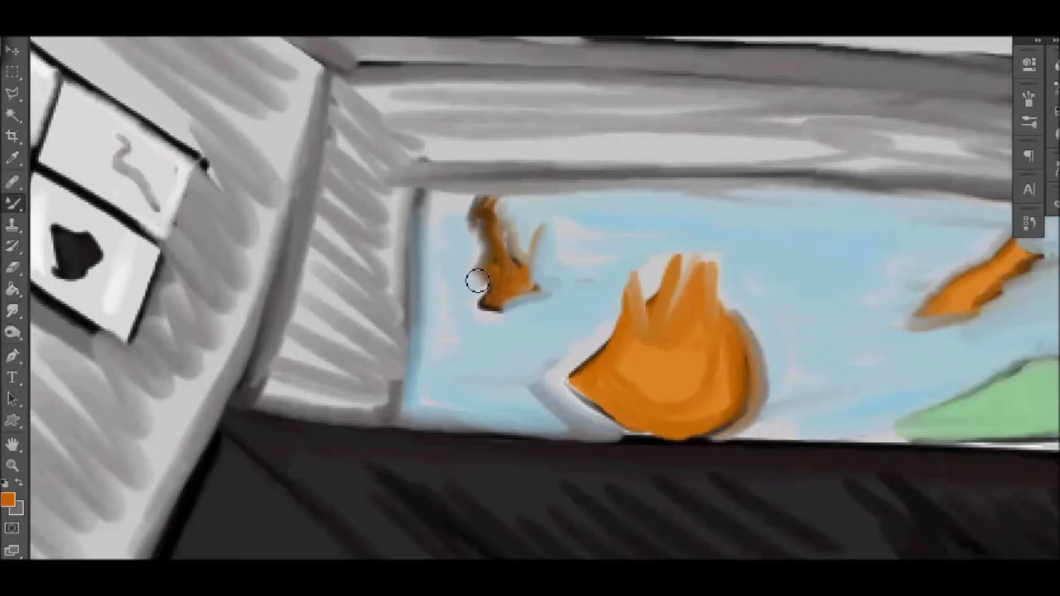
{"action": "mouse_move", "coordinate": [510, 262]}
{"action": "left_mouse_down"}
{"action": "mouse_move", "coordinate": [570, 398]}
{"action": "mouse_move", "coordinate": [721, 310]}
{"action": "mouse_move", "coordinate": [753, 385]}
{"action": "left_mouse_up"}
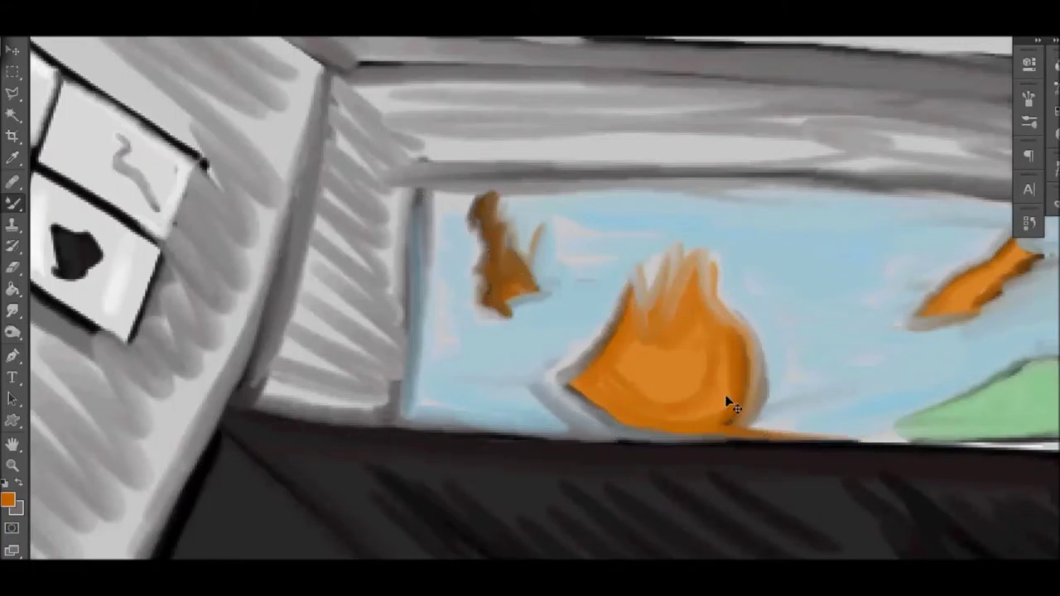
{"action": "scroll", "coordinate": [515, 445], "scroll_direction": "right", "scroll_amount": 6}
{"action": "mouse_move", "coordinate": [515, 445]}
{"action": "left_mouse_down"}
{"action": "mouse_move", "coordinate": [365, 442]}
{"action": "mouse_move", "coordinate": [590, 446]}
{"action": "left_mouse_up"}
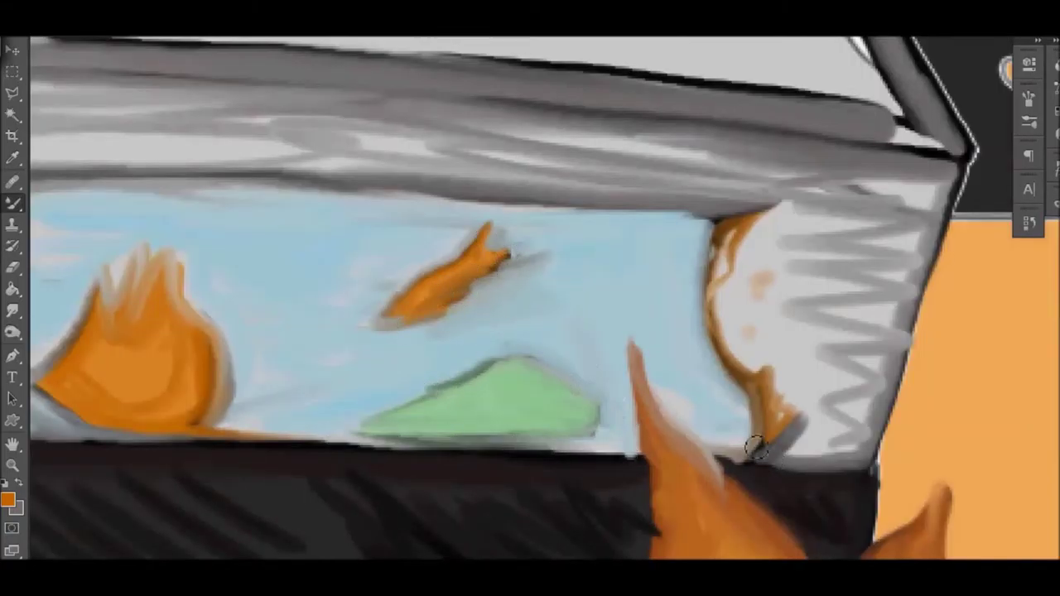
{"action": "left_click_drag", "start_coordinate": [770, 462], "coordinate": [894, 207]}
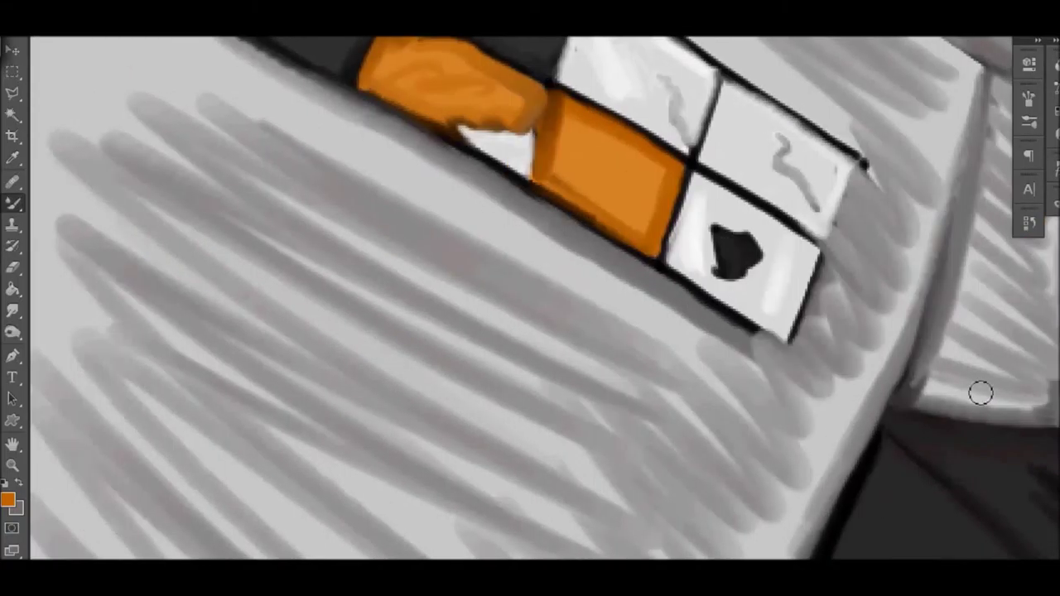
Paint small orange flames over the dark hole in the roof and finish the roof flame's lower edge and tip.
{"action": "left_click_drag", "start_coordinate": [980, 390], "coordinate": [795, 265]}
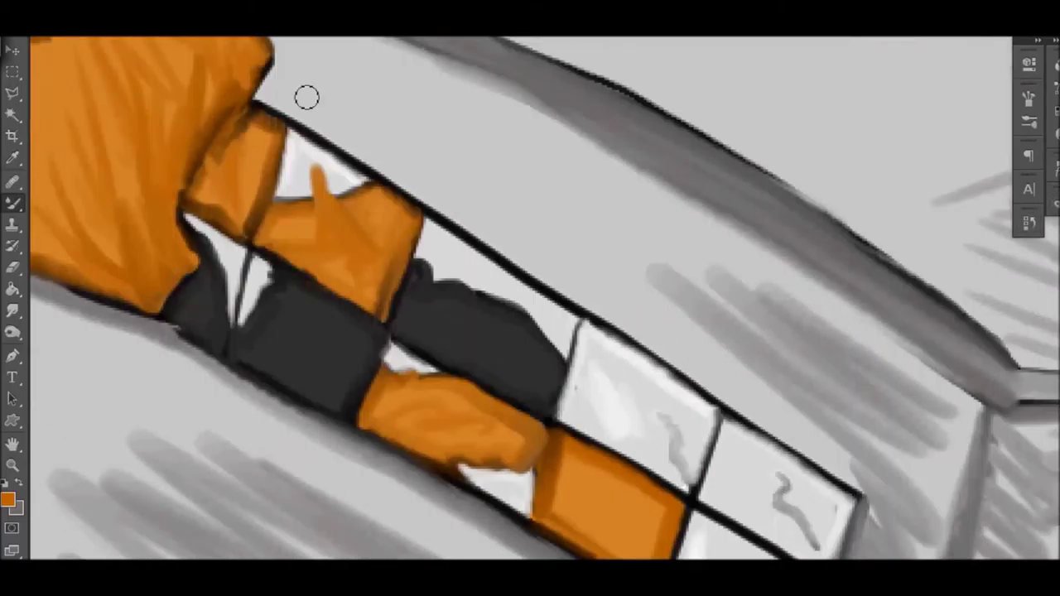
{"action": "scroll", "coordinate": [800, 450], "scroll_direction": "up", "scroll_amount": 4}
{"action": "left_click_drag", "start_coordinate": [383, 265], "coordinate": [491, 255]}
{"action": "left_click_drag", "start_coordinate": [411, 259], "coordinate": [464, 228]}
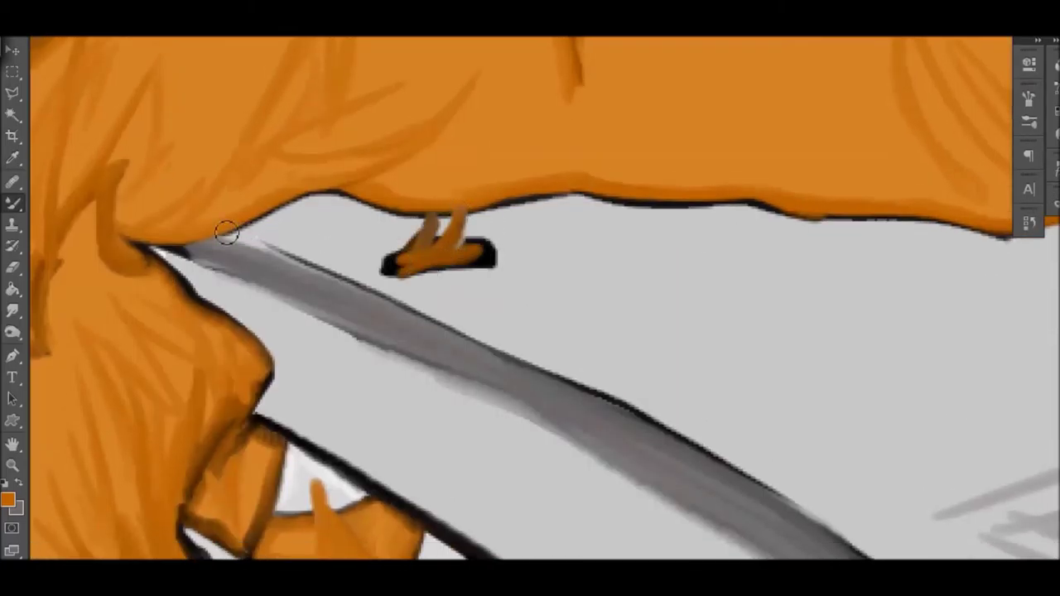
{"action": "left_click_drag", "start_coordinate": [218, 232], "coordinate": [861, 217]}
{"action": "left_click_drag", "start_coordinate": [298, 236], "coordinate": [405, 206]}
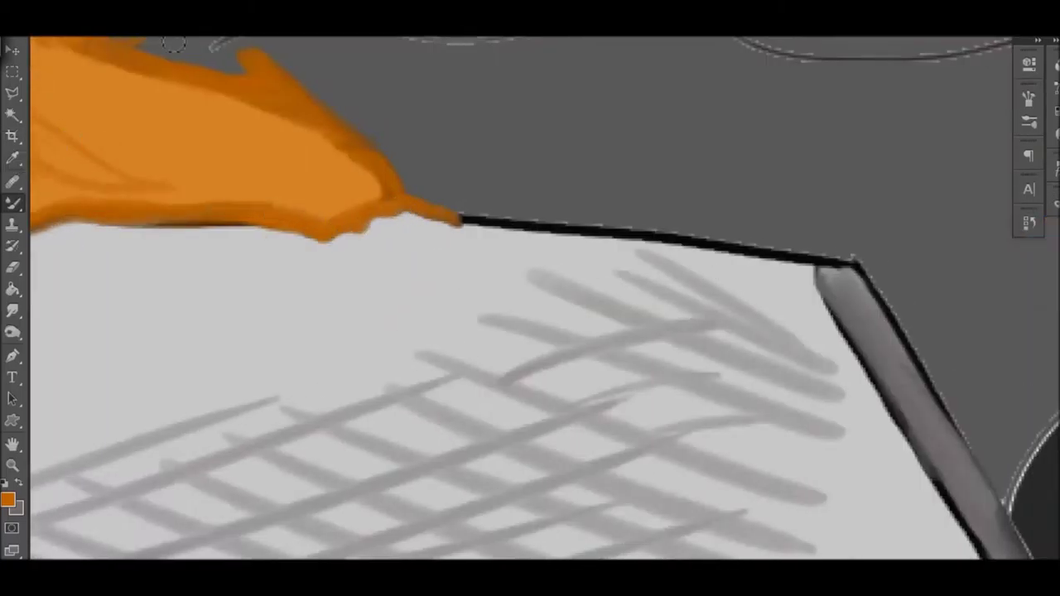
{"action": "left_click_drag", "start_coordinate": [857, 264], "coordinate": [870, 279]}
Blend the outlines of the dark smoke cloud beside the roof and streak orange strokes out of the sliver within it.
{"action": "scroll", "coordinate": [737, 256], "scroll_direction": "right", "scroll_amount": 6}
{"action": "left_click_drag", "start_coordinate": [505, 497], "coordinate": [753, 330]}
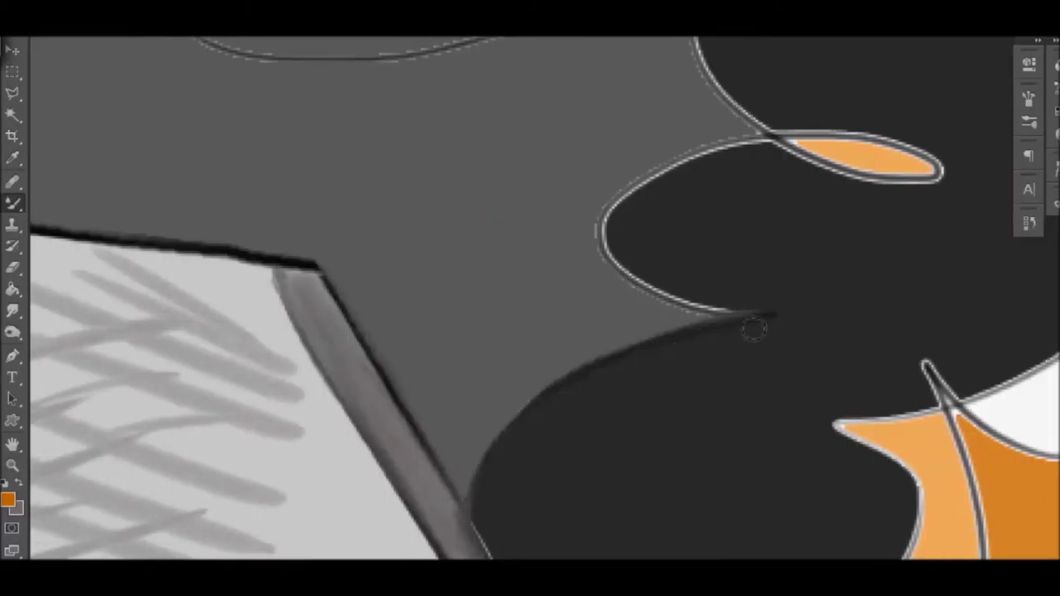
{"action": "mouse_move", "coordinate": [627, 240]}
{"action": "left_mouse_down"}
{"action": "mouse_move", "coordinate": [774, 137]}
{"action": "mouse_move", "coordinate": [899, 166]}
{"action": "left_mouse_up"}
{"action": "scroll", "coordinate": [828, 248], "scroll_direction": "up", "scroll_amount": 5}
{"action": "mouse_move", "coordinate": [795, 348]}
{"action": "left_mouse_down"}
{"action": "mouse_move", "coordinate": [733, 248]}
{"action": "mouse_move", "coordinate": [837, 365]}
{"action": "left_mouse_up"}
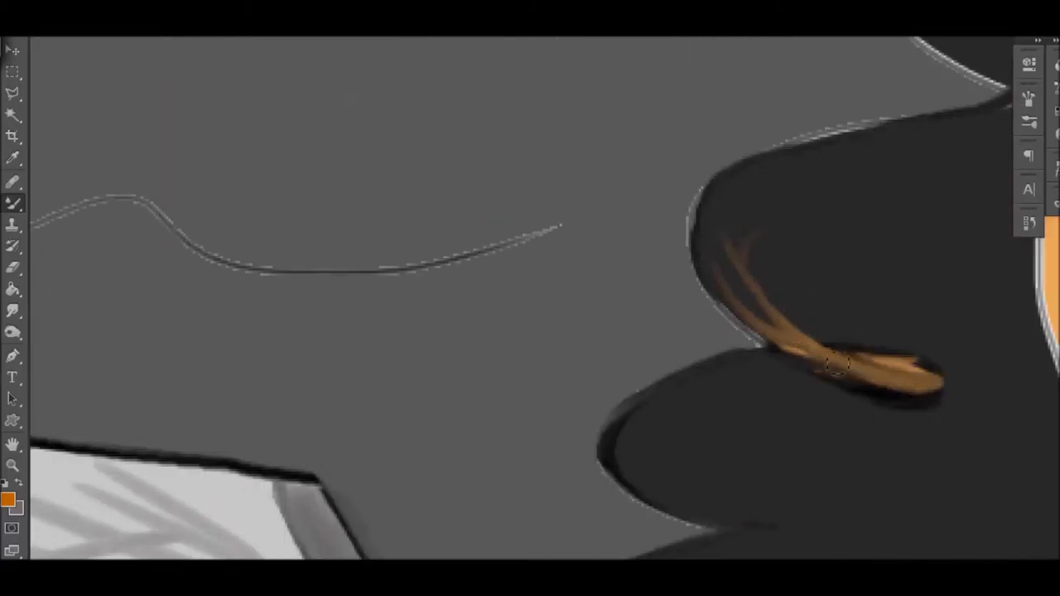
Blend the orange glow at the canvas's upper corner and pull brownish orange strokes through the dark smoke below it.
{"action": "scroll", "coordinate": [858, 147], "scroll_direction": "up", "scroll_amount": 5}
{"action": "mouse_move", "coordinate": [927, 198]}
{"action": "left_mouse_down"}
{"action": "mouse_move", "coordinate": [982, 141]}
{"action": "mouse_move", "coordinate": [936, 191]}
{"action": "left_mouse_up"}
{"action": "scroll", "coordinate": [828, 141], "scroll_direction": "right", "scroll_amount": 5}
{"action": "left_click_drag", "start_coordinate": [662, 133], "coordinate": [704, 299]}
{"action": "left_click_drag", "start_coordinate": [646, 149], "coordinate": [746, 323]}
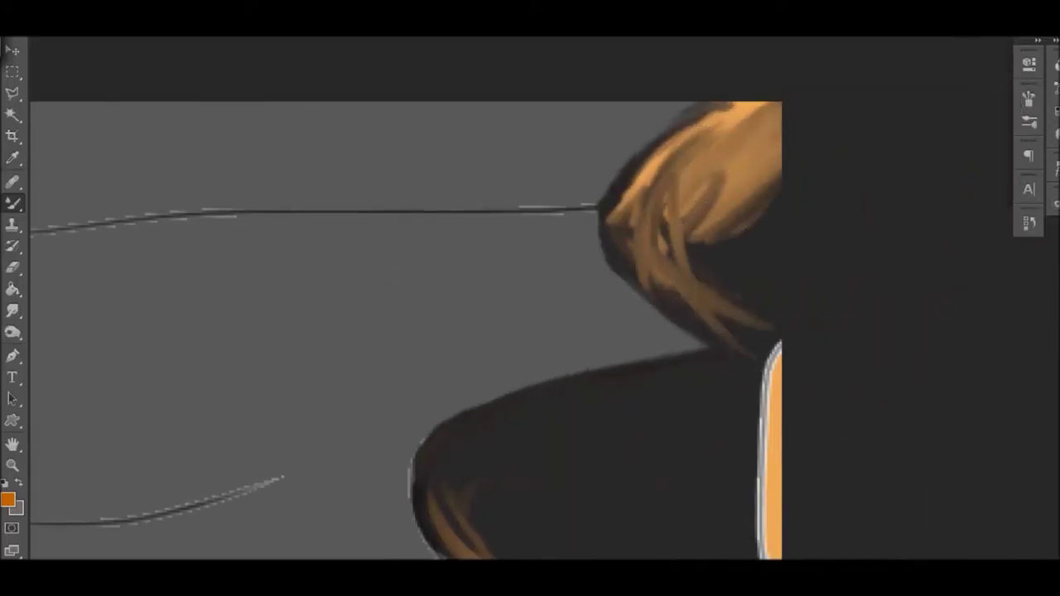
{"action": "scroll", "coordinate": [406, 298], "scroll_direction": "down", "scroll_amount": 3}
{"action": "mouse_move", "coordinate": [762, 248]}
{"action": "left_mouse_down"}
{"action": "mouse_move", "coordinate": [746, 497]}
{"action": "mouse_move", "coordinate": [721, 447]}
{"action": "left_mouse_up"}
{"action": "scroll", "coordinate": [406, 298], "scroll_direction": "down", "scroll_amount": 5}
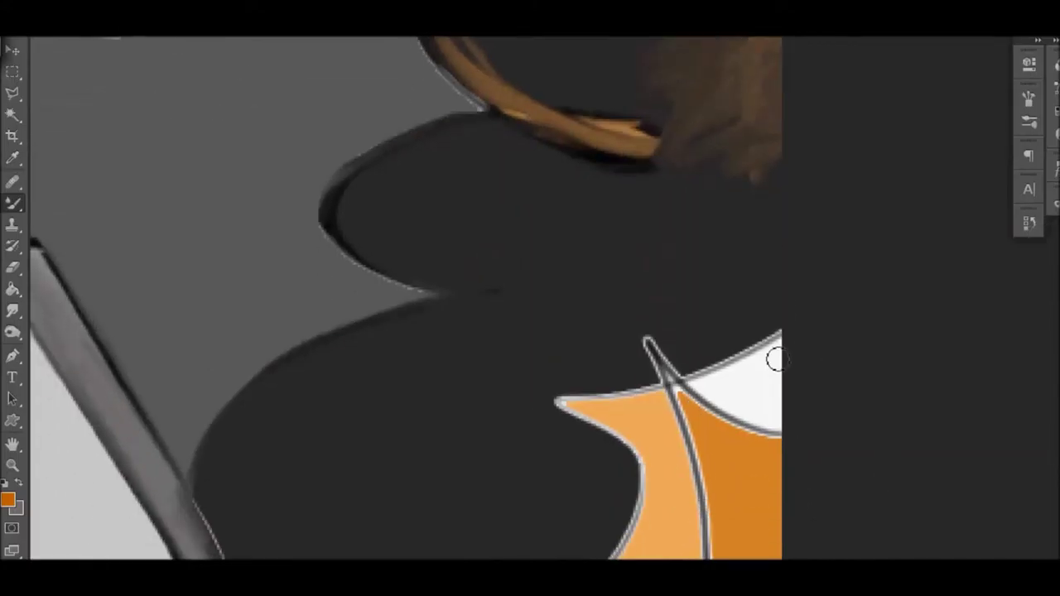
Outline the light orange flame at the canvas edge in darker orange and add reddish and orange streaks inside it.
{"action": "scroll", "coordinate": [793, 309], "scroll_direction": "down", "scroll_amount": 3}
{"action": "left_click_drag", "start_coordinate": [770, 248], "coordinate": [690, 289]}
{"action": "mouse_move", "coordinate": [654, 228]}
{"action": "left_mouse_down"}
{"action": "mouse_move", "coordinate": [668, 281]}
{"action": "mouse_move", "coordinate": [601, 326]}
{"action": "mouse_move", "coordinate": [571, 501]}
{"action": "left_mouse_up"}
{"action": "left_click_drag", "start_coordinate": [675, 282], "coordinate": [712, 555]}
{"action": "scroll", "coordinate": [580, 332], "scroll_direction": "down", "scroll_amount": 5}
{"action": "mouse_move", "coordinate": [473, 173]}
{"action": "left_mouse_down"}
{"action": "mouse_move", "coordinate": [497, 290]}
{"action": "mouse_move", "coordinate": [442, 345]}
{"action": "mouse_move", "coordinate": [319, 354]}
{"action": "left_mouse_up"}
{"action": "scroll", "coordinate": [496, 331], "scroll_direction": "down", "scroll_amount": 6}
{"action": "scroll", "coordinate": [497, 332], "scroll_direction": "up", "scroll_amount": 1}
{"action": "mouse_move", "coordinate": [306, 183]}
{"action": "left_mouse_down"}
{"action": "mouse_move", "coordinate": [249, 395]}
{"action": "mouse_move", "coordinate": [240, 496]}
{"action": "left_mouse_up"}
{"action": "left_click_drag", "start_coordinate": [343, 385], "coordinate": [318, 522]}
{"action": "left_click_drag", "start_coordinate": [750, 248], "coordinate": [770, 365]}
{"action": "mouse_move", "coordinate": [687, 518]}
{"action": "left_mouse_down"}
{"action": "mouse_move", "coordinate": [579, 306]}
{"action": "mouse_move", "coordinate": [687, 514]}
{"action": "left_mouse_up"}
Switch to dark gray and soften the edges of the building's slanted gray frame and the dark smoke cloud.
{"action": "scroll", "coordinate": [745, 331], "scroll_direction": "up", "scroll_amount": 5}
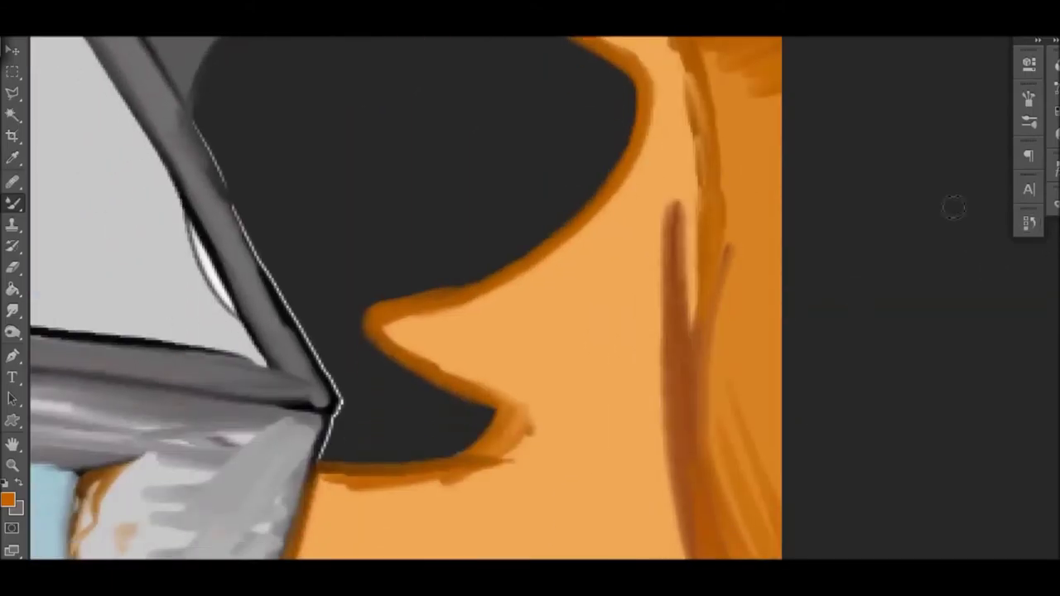
{"action": "left_click", "coordinate": [12, 202]}
{"action": "left_click_drag", "start_coordinate": [248, 238], "coordinate": [329, 401]}
{"action": "mouse_move", "coordinate": [240, 182]}
{"action": "left_mouse_down"}
{"action": "mouse_move", "coordinate": [189, 260]}
{"action": "mouse_move", "coordinate": [190, 249]}
{"action": "left_mouse_up"}
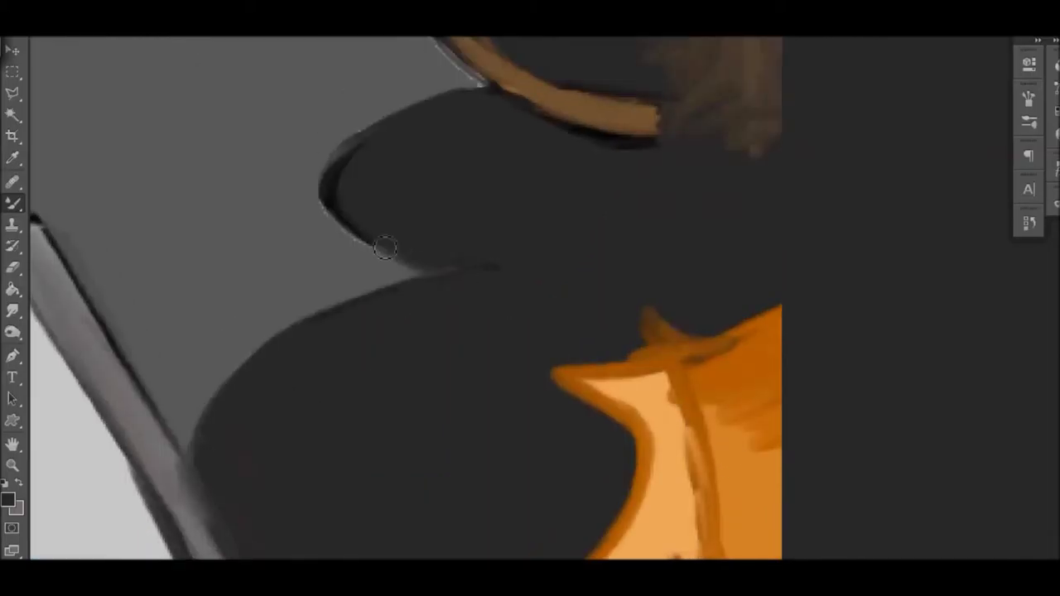
{"action": "mouse_move", "coordinate": [384, 243]}
{"action": "left_mouse_down"}
{"action": "mouse_move", "coordinate": [331, 180]}
{"action": "mouse_move", "coordinate": [389, 248]}
{"action": "left_mouse_up"}
Switch to a tan brown and shade the upper edges and horizontal line of the tan building beside the flames.
{"action": "scroll", "coordinate": [497, 298], "scroll_direction": "up", "scroll_amount": 5}
{"action": "right_click", "coordinate": [16, 42]}
{"action": "left_click_drag", "start_coordinate": [422, 298], "coordinate": [674, 93]}
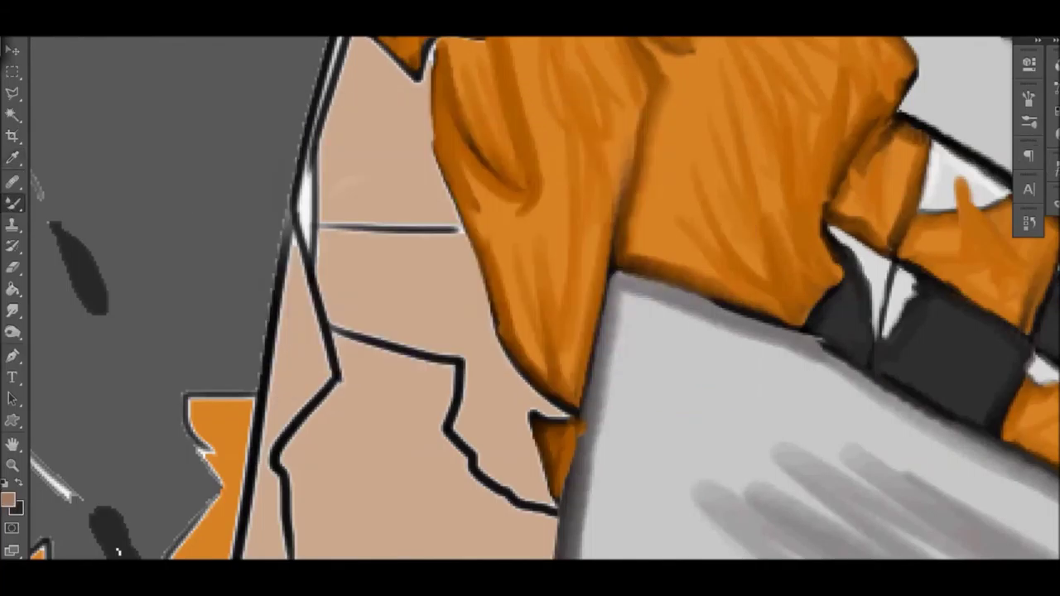
{"action": "scroll", "coordinate": [364, 178], "scroll_direction": "up", "scroll_amount": 3}
{"action": "mouse_move", "coordinate": [399, 188]}
{"action": "left_mouse_down"}
{"action": "mouse_move", "coordinate": [356, 157]}
{"action": "mouse_move", "coordinate": [308, 314]}
{"action": "left_mouse_up"}
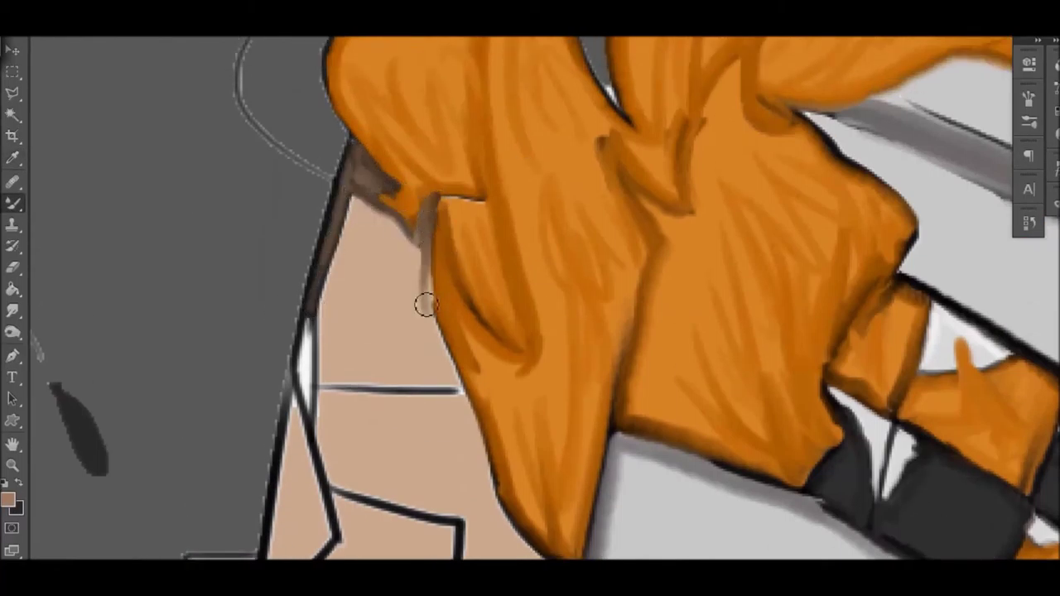
{"action": "left_click_drag", "start_coordinate": [424, 305], "coordinate": [510, 539]}
{"action": "mouse_move", "coordinate": [460, 391]}
{"action": "left_mouse_down"}
{"action": "mouse_move", "coordinate": [308, 388]}
{"action": "mouse_move", "coordinate": [348, 199]}
{"action": "left_mouse_up"}
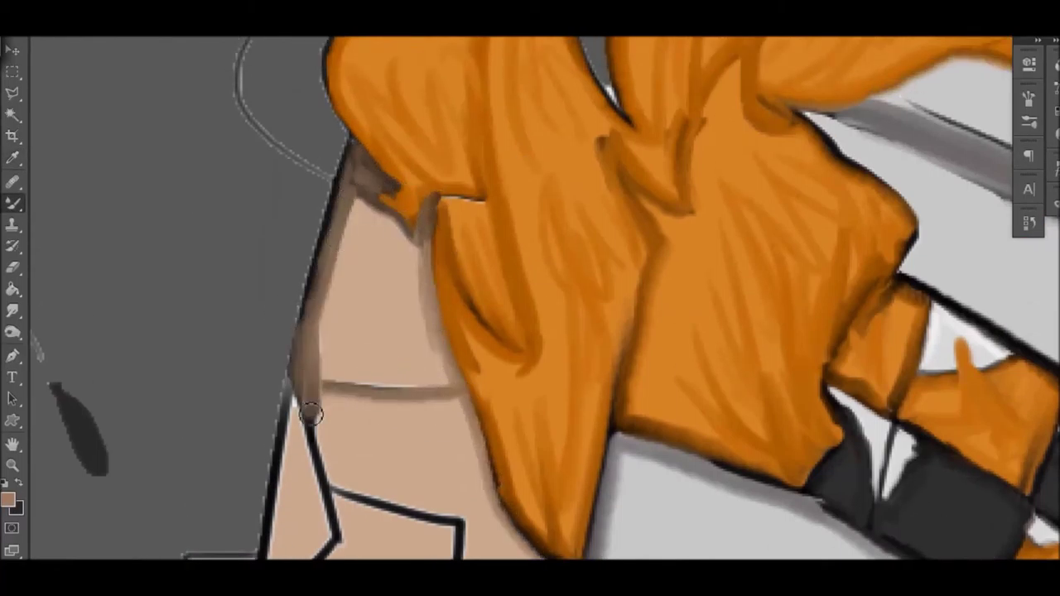
Brush brown shading over the tan building's side edges and the jagged crack lines in its middle.
{"action": "scroll", "coordinate": [348, 199], "scroll_direction": "down", "scroll_amount": 5}
{"action": "left_click_drag", "start_coordinate": [327, 124], "coordinate": [240, 547]}
{"action": "mouse_move", "coordinate": [332, 231]}
{"action": "left_mouse_down"}
{"action": "mouse_move", "coordinate": [322, 213]}
{"action": "mouse_move", "coordinate": [549, 398]}
{"action": "mouse_move", "coordinate": [456, 265]}
{"action": "mouse_move", "coordinate": [298, 388]}
{"action": "mouse_move", "coordinate": [249, 547]}
{"action": "left_mouse_up"}
{"action": "scroll", "coordinate": [682, 300], "scroll_direction": "down", "scroll_amount": 4}
{"action": "left_click_drag", "start_coordinate": [556, 174], "coordinate": [501, 553]}
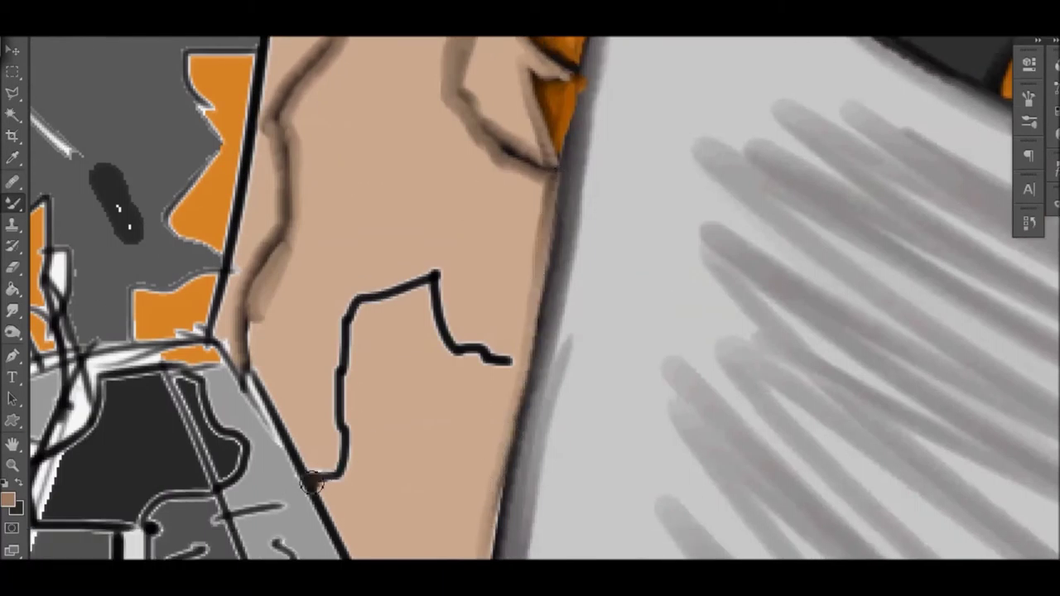
{"action": "left_click_drag", "start_coordinate": [315, 479], "coordinate": [486, 355]}
{"action": "left_click_drag", "start_coordinate": [348, 468], "coordinate": [247, 341]}
{"action": "scroll", "coordinate": [246, 341], "scroll_direction": "up", "scroll_amount": 3}
{"action": "left_click_drag", "start_coordinate": [236, 522], "coordinate": [290, 66]}
Shade the lower part of the tan wall and soften its remaining crack lines with brown strokes.
{"action": "scroll", "coordinate": [290, 66], "scroll_direction": "down", "scroll_amount": 7}
{"action": "left_click_drag", "start_coordinate": [489, 327], "coordinate": [352, 543]}
{"action": "left_click_drag", "start_coordinate": [467, 538], "coordinate": [522, 166]}
{"action": "mouse_move", "coordinate": [356, 224]}
{"action": "left_mouse_down"}
{"action": "mouse_move", "coordinate": [336, 268]}
{"action": "mouse_move", "coordinate": [475, 516]}
{"action": "mouse_move", "coordinate": [525, 118]}
{"action": "mouse_move", "coordinate": [480, 171]}
{"action": "left_mouse_up"}
{"action": "scroll", "coordinate": [480, 171], "scroll_direction": "up", "scroll_amount": 5}
{"action": "left_click_drag", "start_coordinate": [576, 493], "coordinate": [471, 313]}
{"action": "mouse_move", "coordinate": [389, 58]}
{"action": "left_mouse_down"}
{"action": "mouse_move", "coordinate": [485, 124]}
{"action": "mouse_move", "coordinate": [430, 298]}
{"action": "left_mouse_up"}
Switch to dark brown and paint a dark patch on the tan wall's edge next to the light gray building.
{"action": "scroll", "coordinate": [431, 298], "scroll_direction": "down", "scroll_amount": 5}
{"action": "left_click", "coordinate": [504, 169]}
{"action": "key", "text": "b"}
{"action": "mouse_move", "coordinate": [497, 364]}
{"action": "left_mouse_down"}
{"action": "mouse_move", "coordinate": [503, 270]}
{"action": "mouse_move", "coordinate": [532, 312]}
{"action": "mouse_move", "coordinate": [514, 356]}
{"action": "mouse_move", "coordinate": [528, 282]}
{"action": "left_mouse_up"}
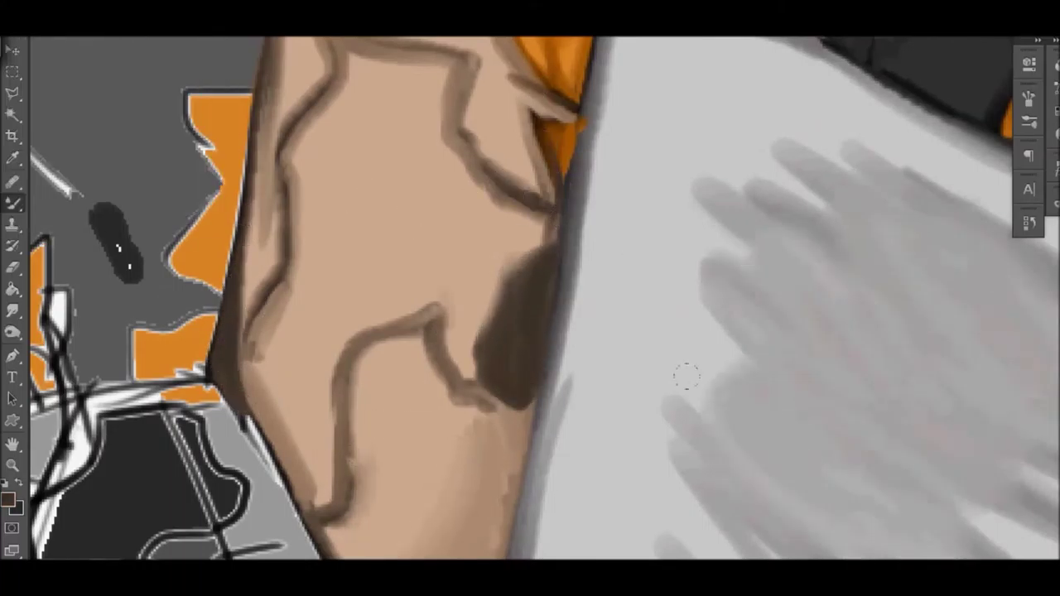
Switch to dark orange and shade the flames beside the tan building and around the small gray building.
{"action": "right_click", "coordinate": [42, 57]}
{"action": "scroll", "coordinate": [599, 51], "scroll_direction": "left", "scroll_amount": 5}
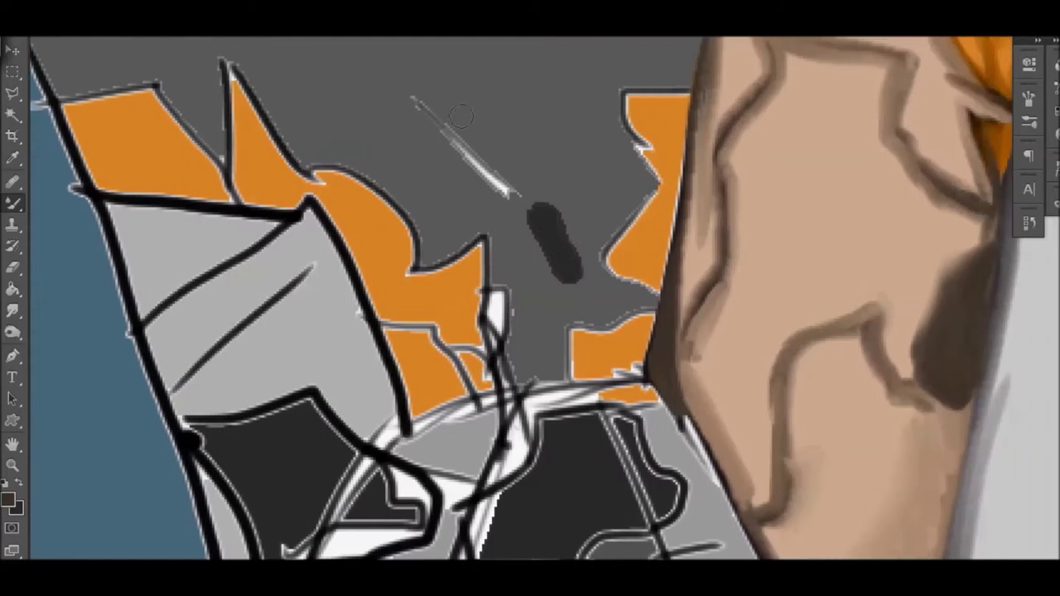
{"action": "left_click_drag", "start_coordinate": [662, 264], "coordinate": [663, 176]}
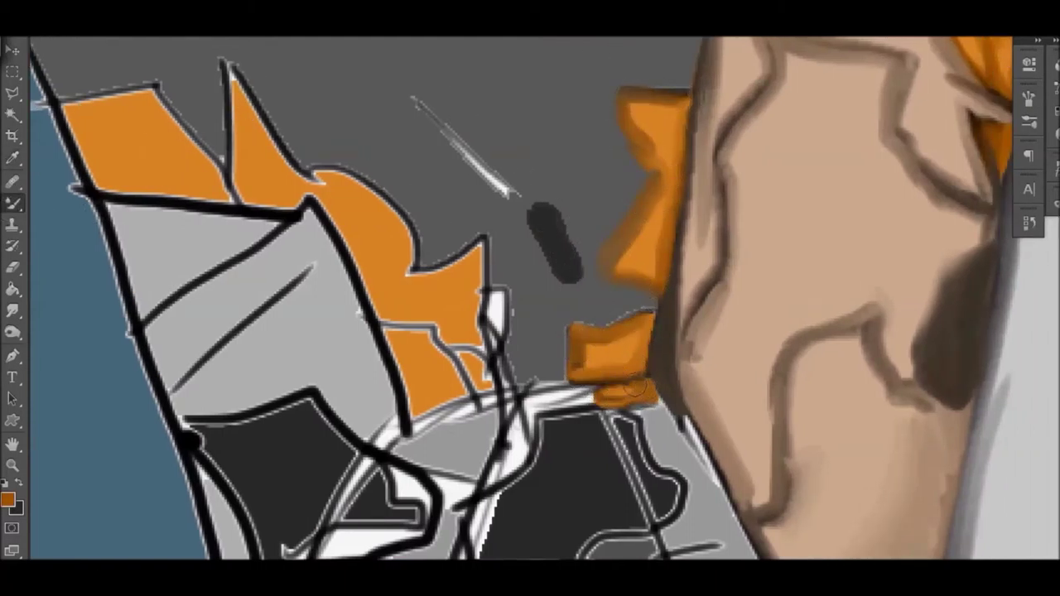
{"action": "mouse_move", "coordinate": [50, 106]}
{"action": "left_mouse_down"}
{"action": "mouse_move", "coordinate": [162, 86]}
{"action": "mouse_move", "coordinate": [307, 176]}
{"action": "mouse_move", "coordinate": [480, 248]}
{"action": "mouse_move", "coordinate": [428, 323]}
{"action": "mouse_move", "coordinate": [99, 195]}
{"action": "left_mouse_up"}
{"action": "left_click_drag", "start_coordinate": [381, 327], "coordinate": [470, 376]}
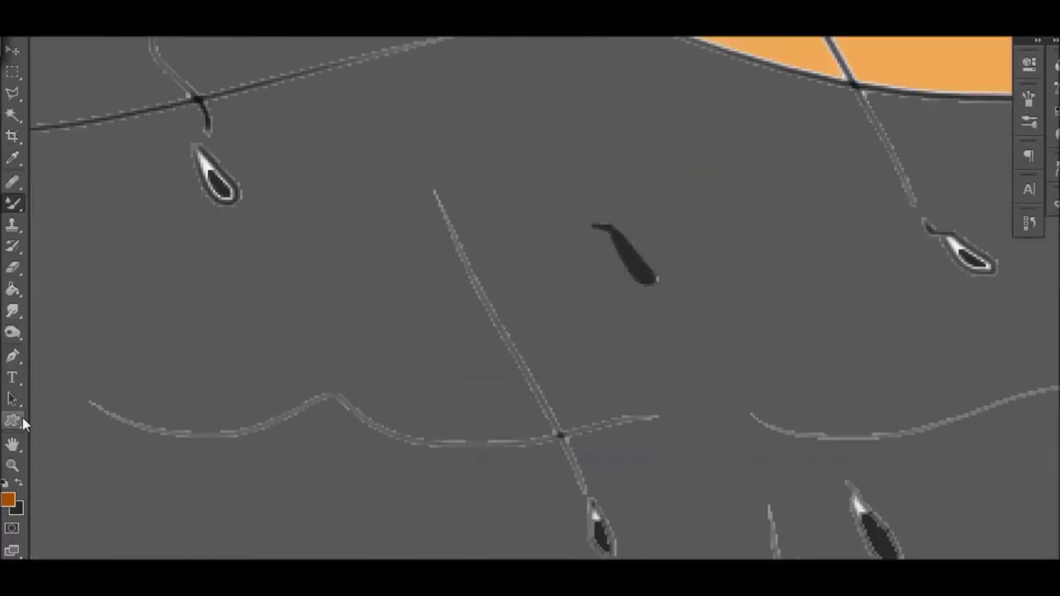
Switch to black and fill the falling drop-shaped debris across the sky and above the blue building.
{"action": "key", "text": "x"}
{"action": "left_click", "coordinate": [8, 498]}
{"action": "key", "text": "Return"}
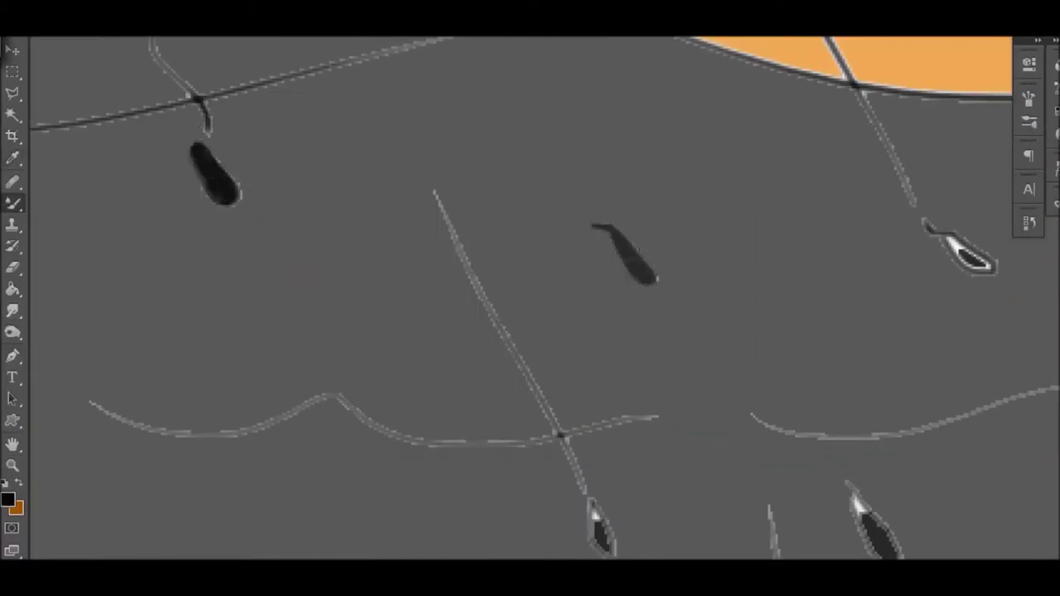
{"action": "scroll", "coordinate": [571, 257], "scroll_direction": "down", "scroll_amount": 5}
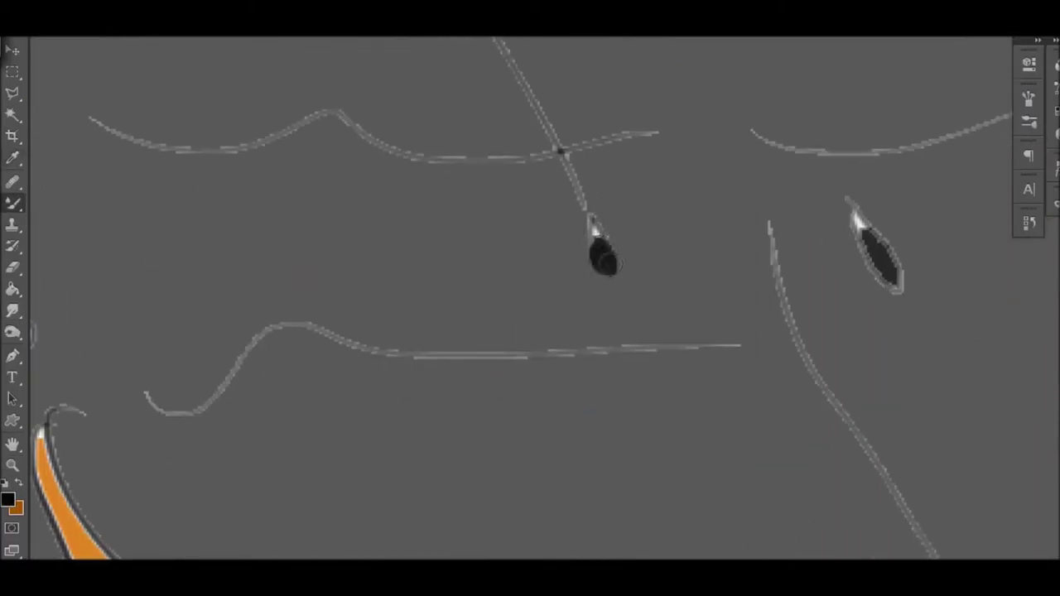
{"action": "scroll", "coordinate": [1042, 284], "scroll_direction": "down", "scroll_amount": 6}
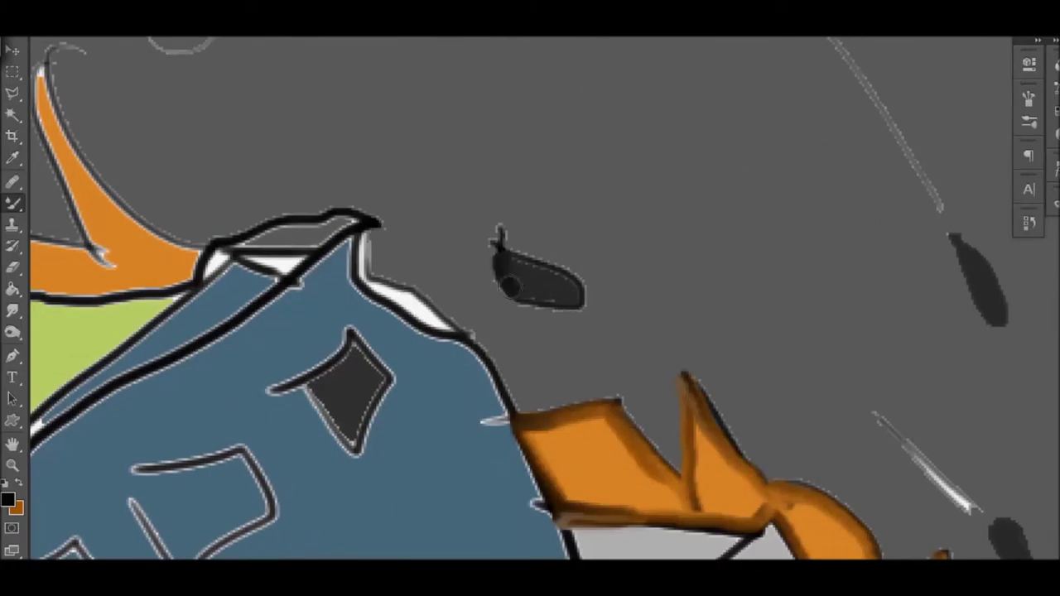
{"action": "scroll", "coordinate": [446, 365], "scroll_direction": "down", "scroll_amount": 4}
{"action": "scroll", "coordinate": [445, 365], "scroll_direction": "right", "scroll_amount": 9}
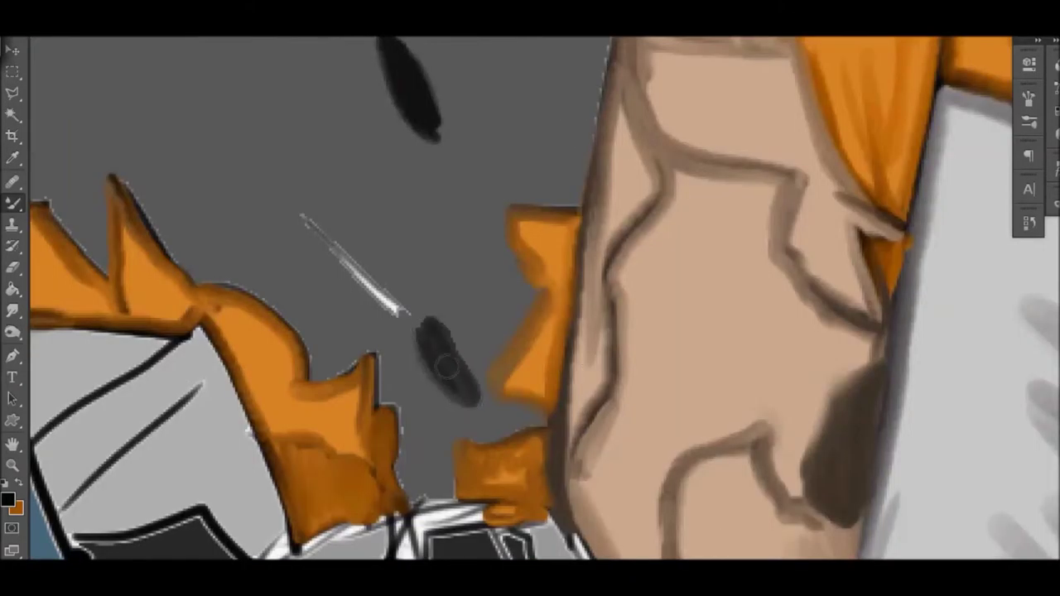
Fill the remaining drop-shaped debris near the orange sun and along the upper sky with black.
{"action": "scroll", "coordinate": [427, 339], "scroll_direction": "up", "scroll_amount": 5}
{"action": "scroll", "coordinate": [427, 340], "scroll_direction": "up", "scroll_amount": 5}
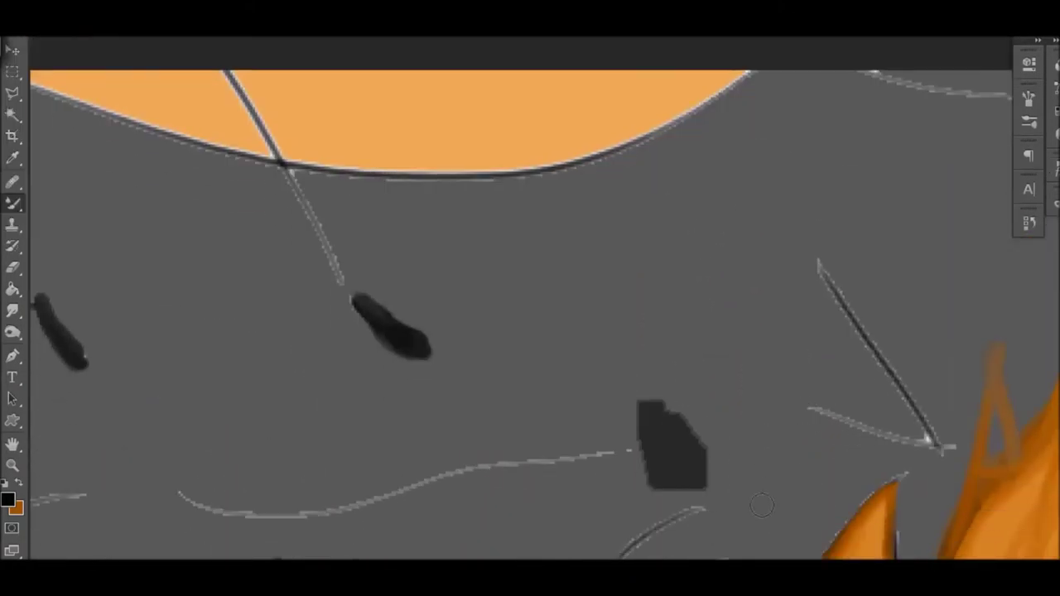
{"action": "scroll", "coordinate": [430, 315], "scroll_direction": "up", "scroll_amount": 3}
{"action": "scroll", "coordinate": [514, 338], "scroll_direction": "left", "scroll_amount": 1}
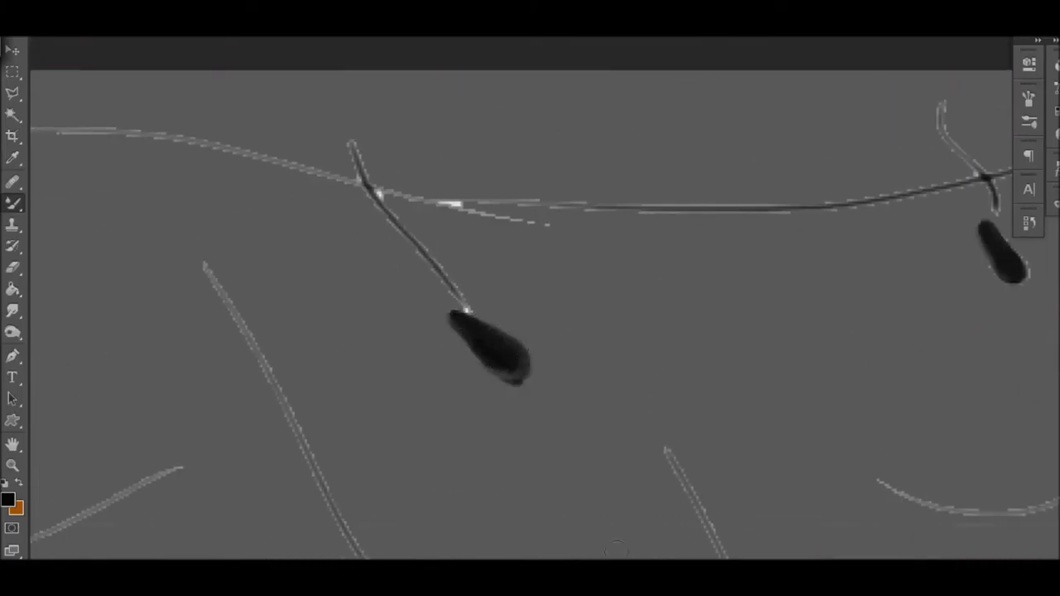
{"action": "scroll", "coordinate": [513, 347], "scroll_direction": "up", "scroll_amount": 3}
{"action": "scroll", "coordinate": [513, 348], "scroll_direction": "left", "scroll_amount": 2}
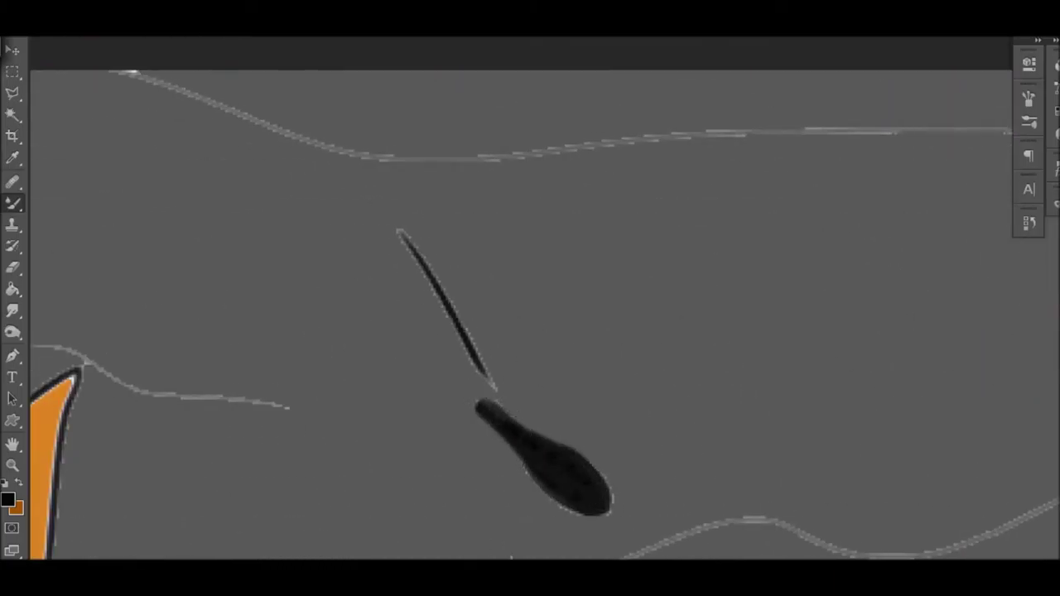
Switch to light gray and paint over the first thin smoke lines in the upper sky.
{"action": "scroll", "coordinate": [530, 331], "scroll_direction": "down", "scroll_amount": 5}
{"action": "scroll", "coordinate": [530, 331], "scroll_direction": "up", "scroll_amount": 10}
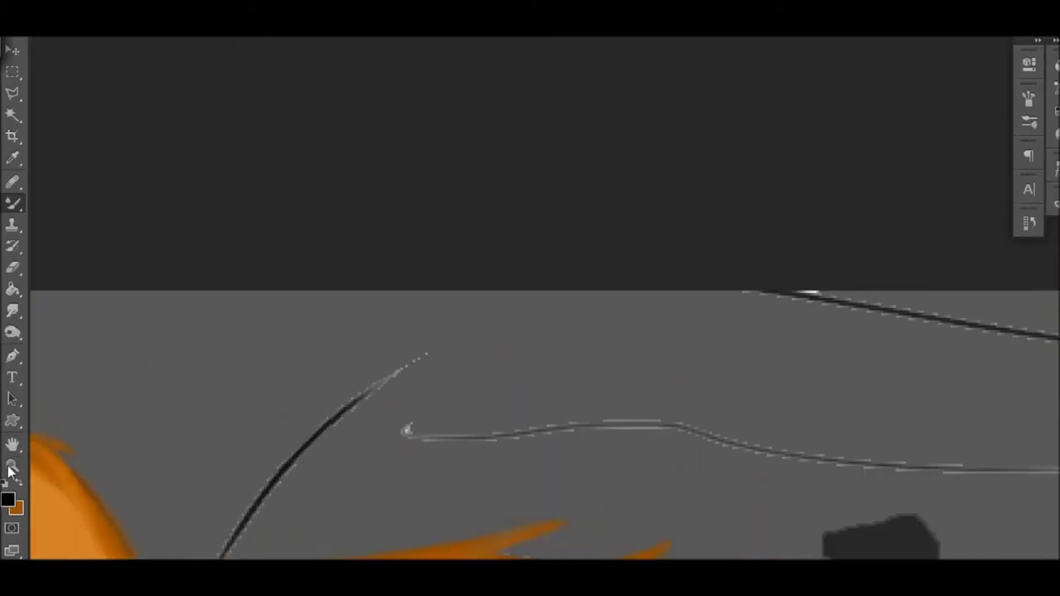
{"action": "left_click", "coordinate": [7, 499]}
{"action": "left_click", "coordinate": [286, 190]}
{"action": "left_click", "coordinate": [682, 134]}
{"action": "left_click_drag", "start_coordinate": [708, 294], "coordinate": [886, 318]}
{"action": "left_click", "coordinate": [280, 229]}
{"action": "key", "text": "Return"}
{"action": "scroll", "coordinate": [539, 423], "scroll_direction": "right", "scroll_amount": 10}
{"action": "left_click_drag", "start_coordinate": [568, 352], "coordinate": [900, 389]}
Extend the light gray smoke strokes along the wavy lines across the sky toward the dark smoke cloud.
{"action": "scroll", "coordinate": [538, 422], "scroll_direction": "right", "scroll_amount": 10}
{"action": "left_click_drag", "start_coordinate": [161, 426], "coordinate": [694, 402]}
{"action": "left_click_drag", "start_coordinate": [414, 410], "coordinate": [944, 323]}
{"action": "left_click_drag", "start_coordinate": [864, 381], "coordinate": [1010, 294]}
{"action": "left_click_drag", "start_coordinate": [547, 423], "coordinate": [861, 381]}
Paint light gray strokes over the wavy smoke lines and the dark debris above the long roof flame.
{"action": "scroll", "coordinate": [830, 324], "scroll_direction": "down", "scroll_amount": 10}
{"action": "scroll", "coordinate": [539, 299], "scroll_direction": "left", "scroll_amount": 8}
{"action": "mouse_move", "coordinate": [402, 308]}
{"action": "left_mouse_down"}
{"action": "mouse_move", "coordinate": [497, 265]}
{"action": "mouse_move", "coordinate": [1022, 281]}
{"action": "left_mouse_up"}
{"action": "left_click_drag", "start_coordinate": [402, 207], "coordinate": [563, 194]}
{"action": "left_click_drag", "start_coordinate": [331, 182], "coordinate": [563, 195]}
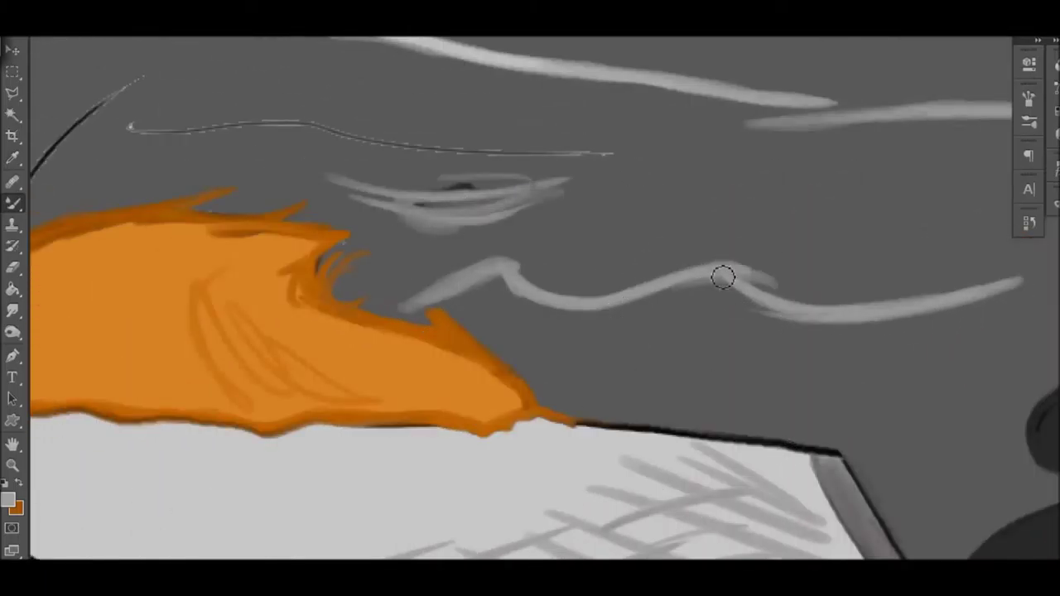
{"action": "scroll", "coordinate": [455, 202], "scroll_direction": "left", "scroll_amount": 8}
{"action": "mouse_move", "coordinate": [508, 124]}
{"action": "left_mouse_down"}
{"action": "mouse_move", "coordinate": [798, 161]}
{"action": "mouse_move", "coordinate": [1011, 149]}
{"action": "left_mouse_up"}
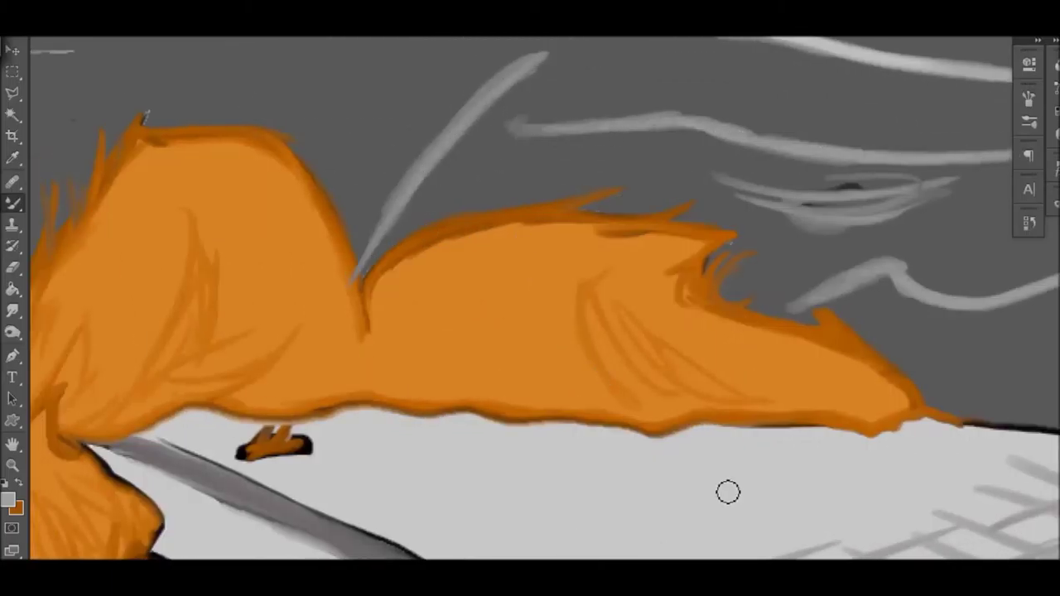
Paint light gray strokes over the smoke lines left of the large orange roof flames.
{"action": "scroll", "coordinate": [604, 378], "scroll_direction": "left", "scroll_amount": 10}
{"action": "scroll", "coordinate": [604, 379], "scroll_direction": "up", "scroll_amount": 5}
{"action": "mouse_move", "coordinate": [74, 237]}
{"action": "left_mouse_down"}
{"action": "mouse_move", "coordinate": [518, 284]}
{"action": "mouse_move", "coordinate": [284, 248]}
{"action": "mouse_move", "coordinate": [343, 368]}
{"action": "left_mouse_up"}
{"action": "scroll", "coordinate": [281, 324], "scroll_direction": "down", "scroll_amount": 5}
{"action": "left_click_drag", "start_coordinate": [282, 325], "coordinate": [534, 282]}
{"action": "mouse_move", "coordinate": [596, 321]}
{"action": "left_mouse_down"}
{"action": "mouse_move", "coordinate": [516, 372]}
{"action": "mouse_move", "coordinate": [547, 476]}
{"action": "left_mouse_up"}
{"action": "mouse_move", "coordinate": [542, 422]}
{"action": "left_mouse_down"}
{"action": "mouse_move", "coordinate": [597, 352]}
{"action": "mouse_move", "coordinate": [731, 396]}
{"action": "mouse_move", "coordinate": [750, 451]}
{"action": "left_mouse_up"}
{"action": "scroll", "coordinate": [750, 451], "scroll_direction": "down", "scroll_amount": 7}
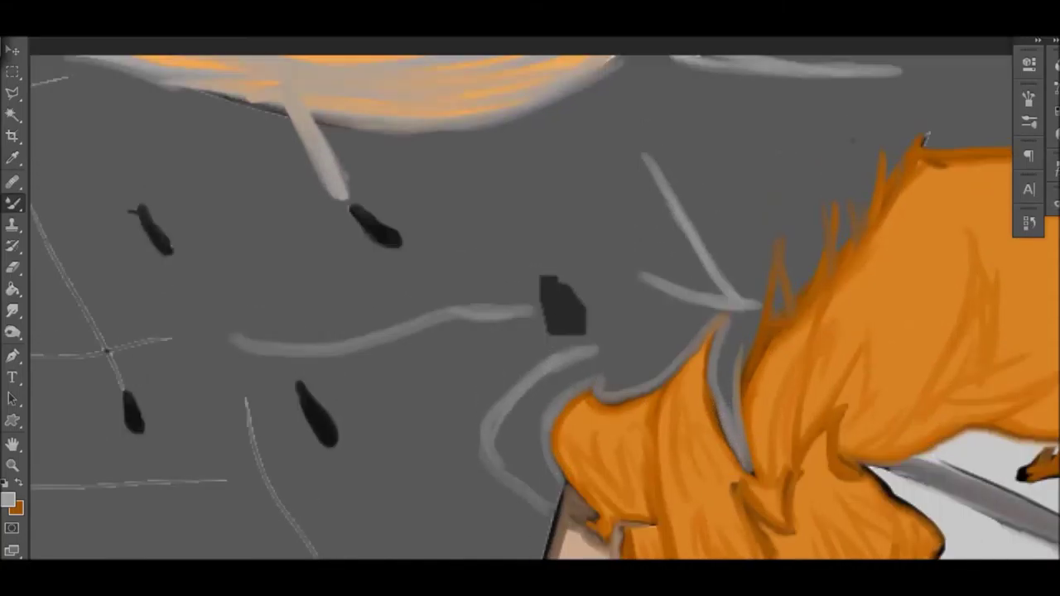
Paint light gray over the smoke waves and debris trails in the sky below the sun.
{"action": "left_click_drag", "start_coordinate": [563, 189], "coordinate": [450, 466]}
{"action": "mouse_move", "coordinate": [245, 104]}
{"action": "left_mouse_down"}
{"action": "mouse_move", "coordinate": [334, 288]}
{"action": "mouse_move", "coordinate": [753, 420]}
{"action": "left_mouse_up"}
{"action": "mouse_move", "coordinate": [244, 231]}
{"action": "left_mouse_down"}
{"action": "mouse_move", "coordinate": [285, 235]}
{"action": "mouse_move", "coordinate": [415, 195]}
{"action": "mouse_move", "coordinate": [654, 195]}
{"action": "left_mouse_up"}
{"action": "scroll", "coordinate": [688, 199], "scroll_direction": "up", "scroll_amount": 3}
{"action": "scroll", "coordinate": [530, 299], "scroll_direction": "left", "scroll_amount": 10}
{"action": "left_click_drag", "start_coordinate": [530, 147], "coordinate": [615, 291]}
Fill the small debris above the flame tip with black and paint the nearby wavy line and debris trail light gray.
{"action": "left_click", "coordinate": [617, 310], "text": "alt"}
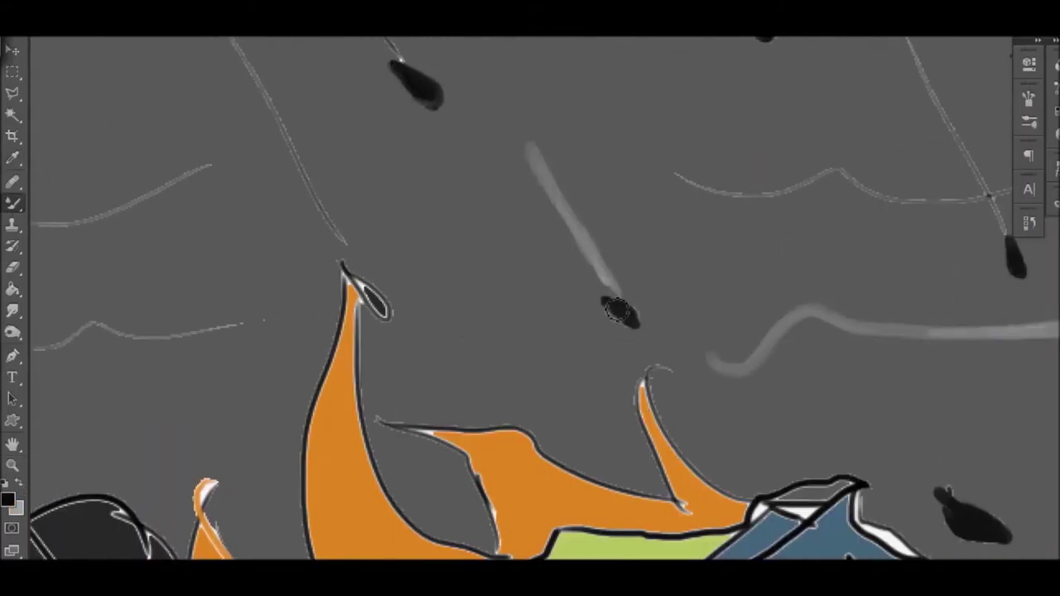
{"action": "mouse_move", "coordinate": [675, 172]}
{"action": "left_mouse_down"}
{"action": "mouse_move", "coordinate": [806, 188]}
{"action": "mouse_move", "coordinate": [1008, 199]}
{"action": "left_mouse_up"}
{"action": "scroll", "coordinate": [911, 216], "scroll_direction": "right", "scroll_amount": 11}
{"action": "scroll", "coordinate": [911, 215], "scroll_direction": "up", "scroll_amount": 4}
{"action": "left_click_drag", "start_coordinate": [394, 203], "coordinate": [489, 404]}
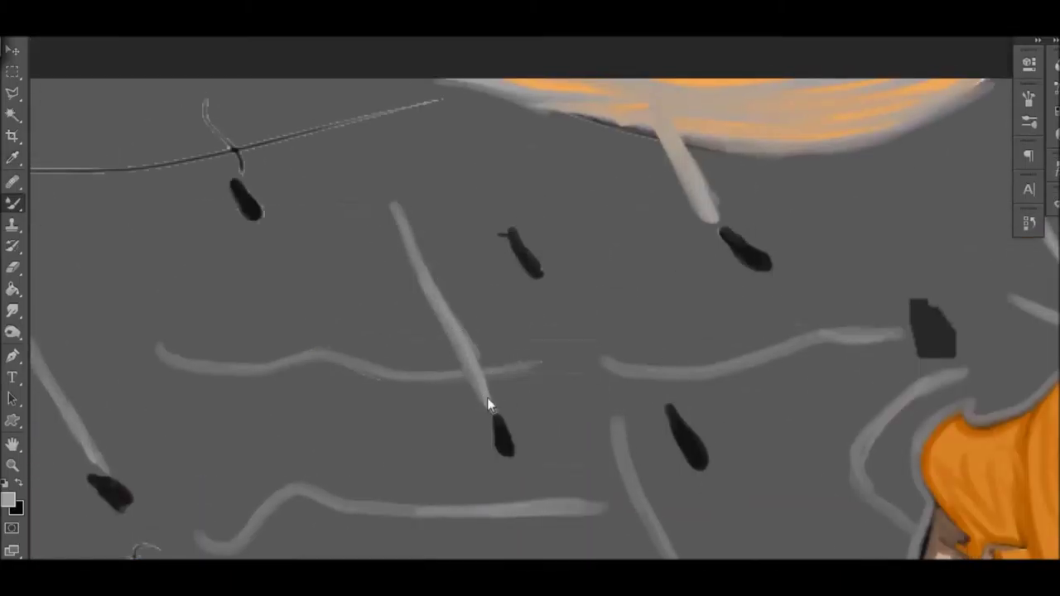
{"action": "scroll", "coordinate": [530, 298], "scroll_direction": "left", "scroll_amount": 10}
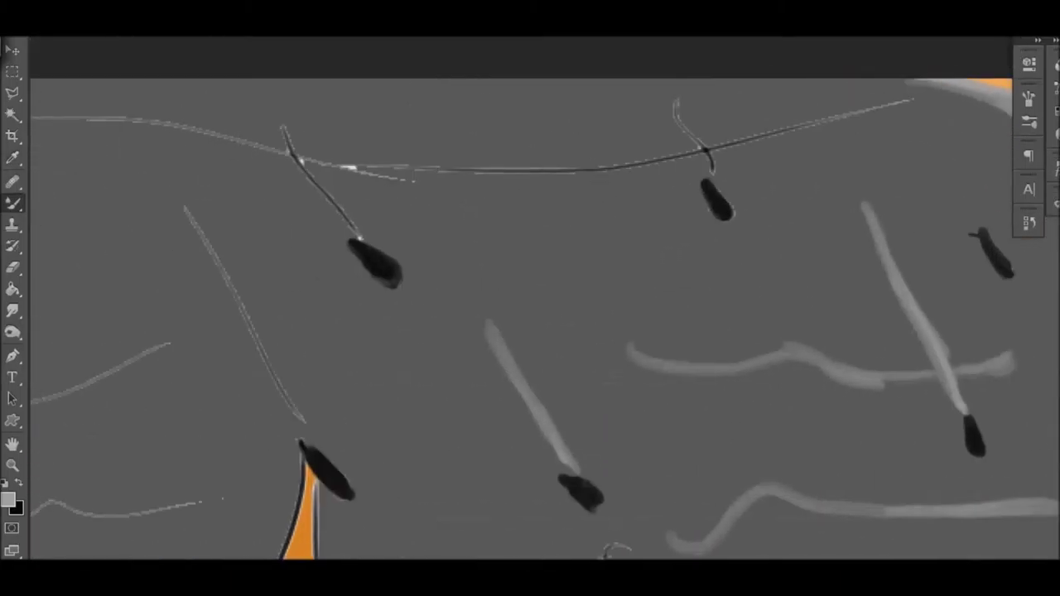
Extend the light gray smoke stroke along the long line at the sky's upper edge, covering the debris trails beneath it.
{"action": "mouse_move", "coordinate": [291, 156]}
{"action": "left_mouse_down"}
{"action": "mouse_move", "coordinate": [414, 179]}
{"action": "mouse_move", "coordinate": [776, 142]}
{"action": "mouse_move", "coordinate": [705, 160]}
{"action": "mouse_move", "coordinate": [911, 101]}
{"action": "left_mouse_up"}
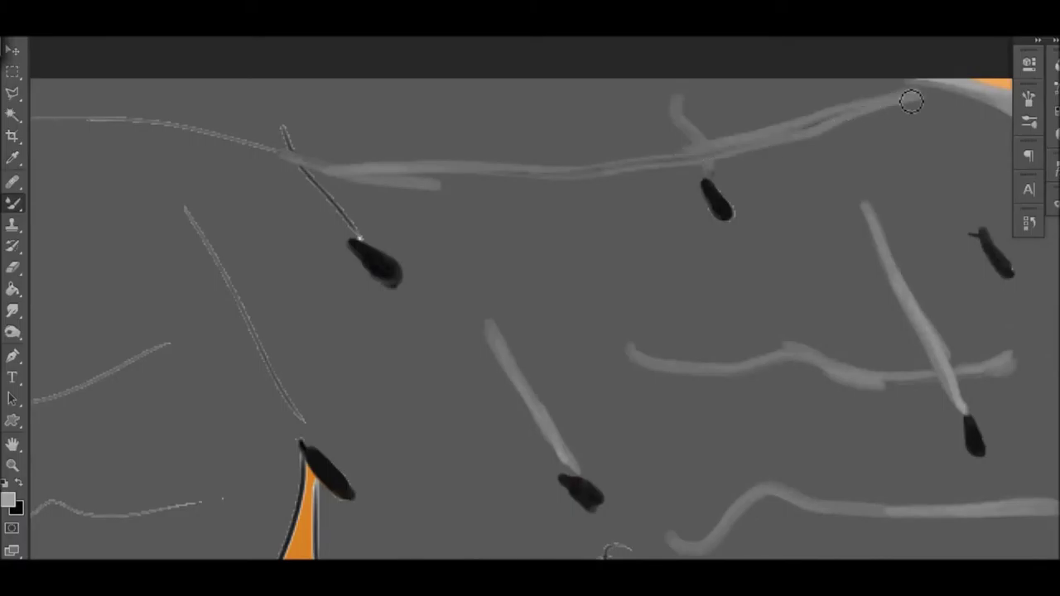
{"action": "scroll", "coordinate": [679, 100], "scroll_direction": "left", "scroll_amount": 10}
{"action": "left_click_drag", "start_coordinate": [718, 122], "coordinate": [799, 236]}
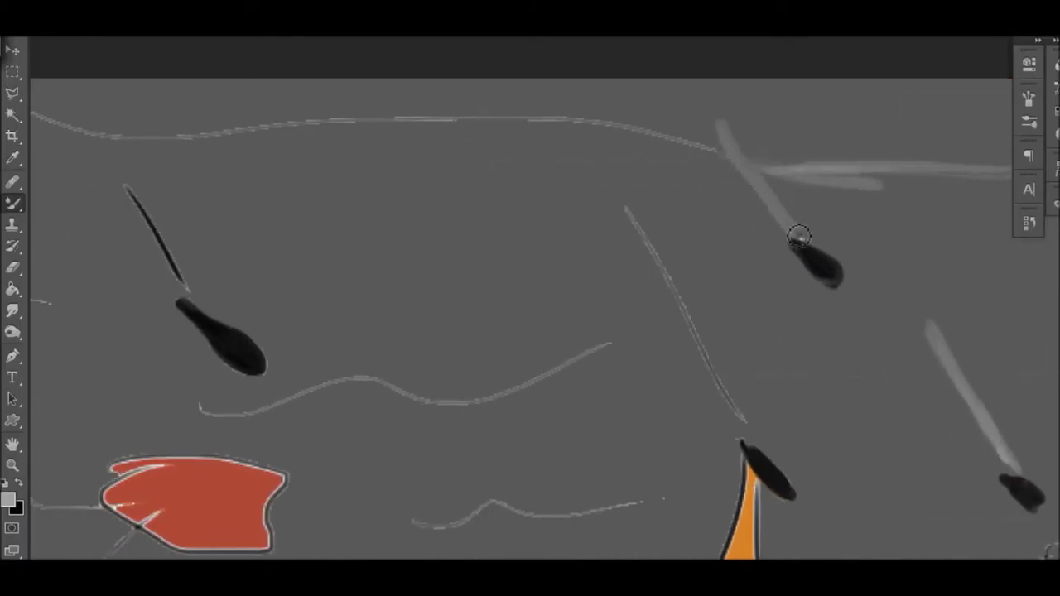
{"action": "scroll", "coordinate": [530, 298], "scroll_direction": "left", "scroll_amount": 5}
{"action": "mouse_move", "coordinate": [146, 83]}
{"action": "left_mouse_down"}
{"action": "mouse_move", "coordinate": [257, 125]}
{"action": "mouse_move", "coordinate": [472, 136]}
{"action": "mouse_move", "coordinate": [742, 116]}
{"action": "mouse_move", "coordinate": [954, 180]}
{"action": "mouse_move", "coordinate": [775, 122]}
{"action": "mouse_move", "coordinate": [535, 134]}
{"action": "mouse_move", "coordinate": [170, 83]}
{"action": "left_mouse_up"}
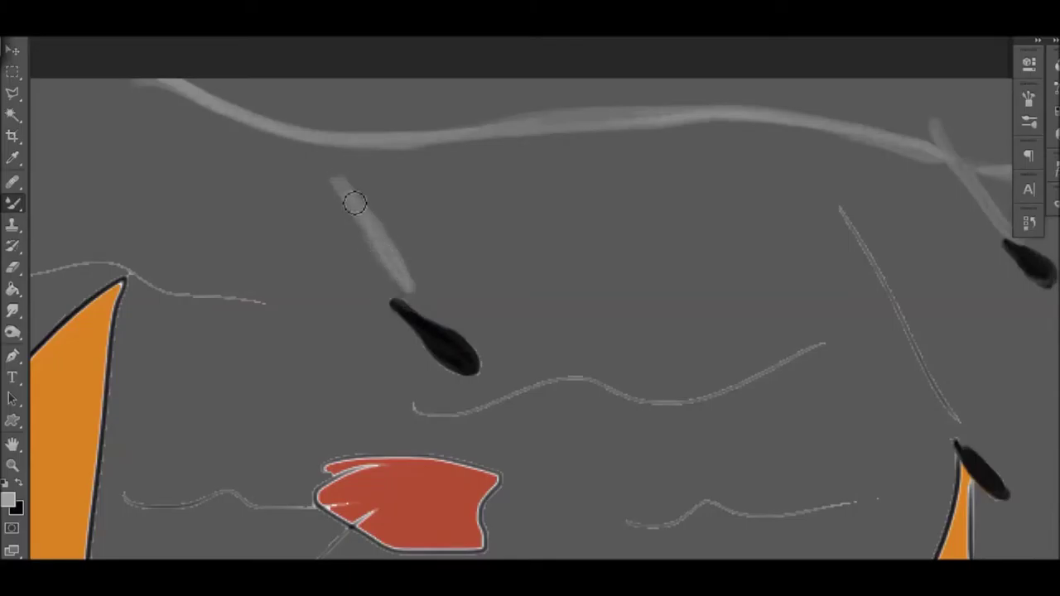
Paint light gray over the wavy smoke lines and the debris trail between the red fragment and the tall flame.
{"action": "left_click_drag", "start_coordinate": [483, 406], "coordinate": [841, 333]}
{"action": "mouse_move", "coordinate": [473, 433]}
{"action": "left_mouse_down"}
{"action": "mouse_move", "coordinate": [665, 406]}
{"action": "mouse_move", "coordinate": [787, 361]}
{"action": "left_mouse_up"}
{"action": "left_click_drag", "start_coordinate": [837, 199], "coordinate": [961, 427]}
{"action": "scroll", "coordinate": [530, 299], "scroll_direction": "down", "scroll_amount": 5}
{"action": "left_click_drag", "start_coordinate": [891, 244], "coordinate": [638, 266]}
Paint light gray smoke around the tall flame at the canvas's left edge and over the red fragment's trail.
{"action": "scroll", "coordinate": [668, 296], "scroll_direction": "left", "scroll_amount": 10}
{"action": "mouse_move", "coordinate": [418, 162]}
{"action": "left_mouse_down"}
{"action": "mouse_move", "coordinate": [428, 212]}
{"action": "mouse_move", "coordinate": [563, 40]}
{"action": "left_mouse_up"}
{"action": "mouse_move", "coordinate": [600, 242]}
{"action": "left_mouse_down"}
{"action": "mouse_move", "coordinate": [799, 257]}
{"action": "mouse_move", "coordinate": [728, 477]}
{"action": "left_mouse_up"}
{"action": "left_click_drag", "start_coordinate": [832, 281], "coordinate": [776, 383]}
{"action": "scroll", "coordinate": [776, 383], "scroll_direction": "up", "scroll_amount": 5}
{"action": "mouse_move", "coordinate": [450, 199]}
{"action": "left_mouse_down"}
{"action": "mouse_move", "coordinate": [575, 189]}
{"action": "mouse_move", "coordinate": [466, 208]}
{"action": "mouse_move", "coordinate": [718, 217]}
{"action": "left_mouse_up"}
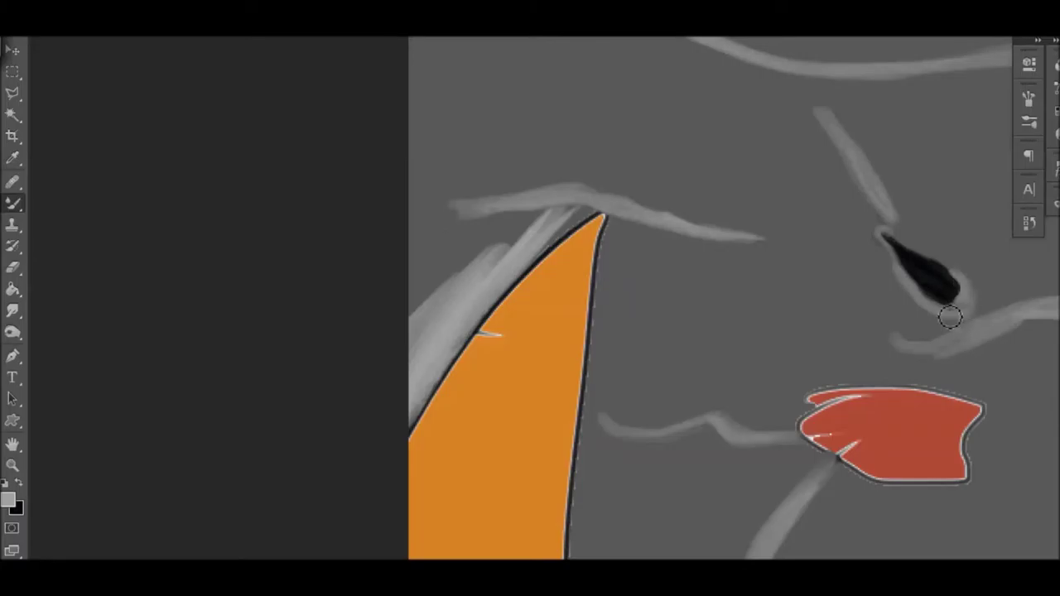
{"action": "scroll", "coordinate": [733, 298], "scroll_direction": "down", "scroll_amount": 5}
Sample the flying fragment's red, choose a darker shade, and outline and shade the fragment with it.
{"action": "scroll", "coordinate": [733, 298], "scroll_direction": "up", "scroll_amount": 3}
{"action": "key", "text": "i"}
{"action": "left_click", "coordinate": [913, 367]}
{"action": "left_click", "coordinate": [8, 499]}
{"action": "left_click", "coordinate": [673, 140]}
{"action": "key", "text": "b"}
{"action": "mouse_move", "coordinate": [865, 330]}
{"action": "left_mouse_down"}
{"action": "mouse_move", "coordinate": [811, 364]}
{"action": "mouse_move", "coordinate": [969, 410]}
{"action": "mouse_move", "coordinate": [849, 377]}
{"action": "mouse_move", "coordinate": [948, 332]}
{"action": "left_mouse_up"}
{"action": "left_click_drag", "start_coordinate": [804, 370], "coordinate": [919, 389]}
{"action": "scroll", "coordinate": [734, 298], "scroll_direction": "down", "scroll_amount": 3}
Pick a darker orange from the tall flame at the canvas's left edge and paint over its outlines.
{"action": "scroll", "coordinate": [734, 298], "scroll_direction": "up", "scroll_amount": 3}
{"action": "left_click", "coordinate": [13, 157]}
{"action": "left_click", "coordinate": [497, 372]}
{"action": "left_click", "coordinate": [8, 500]}
{"action": "key", "text": "Return"}
{"action": "key", "text": "b"}
{"action": "left_click_drag", "start_coordinate": [412, 364], "coordinate": [463, 277]}
{"action": "mouse_move", "coordinate": [497, 240]}
{"action": "left_mouse_down"}
{"action": "mouse_move", "coordinate": [612, 106]}
{"action": "mouse_move", "coordinate": [584, 315]}
{"action": "left_mouse_up"}
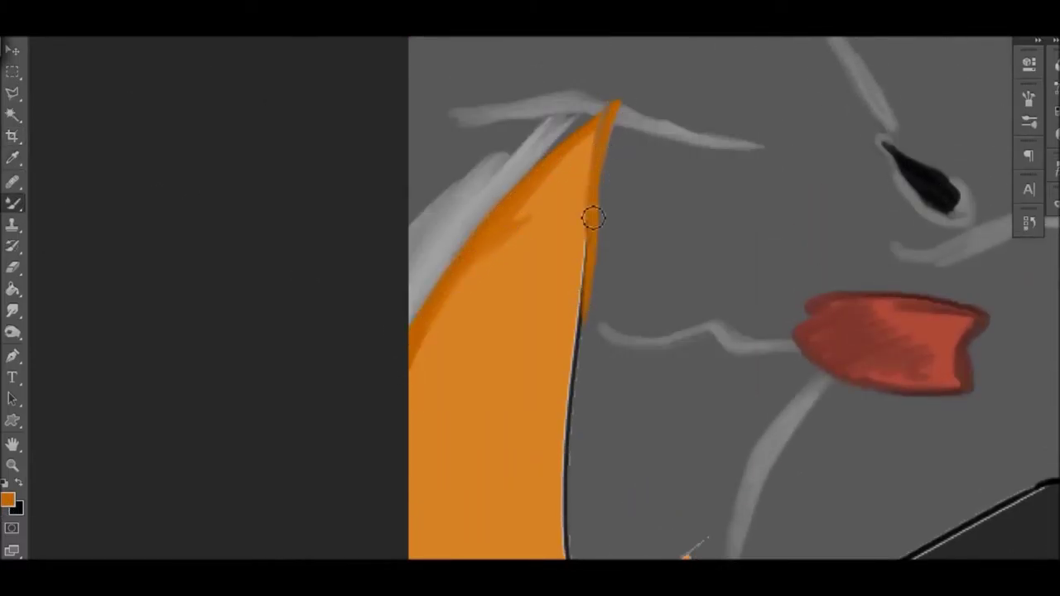
{"action": "left_click_drag", "start_coordinate": [593, 217], "coordinate": [565, 528]}
{"action": "left_click_drag", "start_coordinate": [595, 132], "coordinate": [563, 414]}
Paint dark orange over the outlines of the lower flames in front of the black building.
{"action": "scroll", "coordinate": [530, 452], "scroll_direction": "down", "scroll_amount": 5}
{"action": "mouse_move", "coordinate": [580, 302]}
{"action": "left_mouse_down"}
{"action": "mouse_move", "coordinate": [701, 217]}
{"action": "mouse_move", "coordinate": [702, 468]}
{"action": "left_mouse_up"}
{"action": "scroll", "coordinate": [684, 342], "scroll_direction": "down", "scroll_amount": 2}
{"action": "scroll", "coordinate": [530, 372], "scroll_direction": "right", "scroll_amount": 5}
{"action": "scroll", "coordinate": [204, 452], "scroll_direction": "left", "scroll_amount": 4}
{"action": "mouse_move", "coordinate": [328, 323]}
{"action": "left_mouse_down"}
{"action": "mouse_move", "coordinate": [435, 298]}
{"action": "mouse_move", "coordinate": [635, 316]}
{"action": "mouse_move", "coordinate": [642, 437]}
{"action": "mouse_move", "coordinate": [663, 497]}
{"action": "mouse_move", "coordinate": [880, 489]}
{"action": "left_mouse_up"}
{"action": "left_click_drag", "start_coordinate": [622, 305], "coordinate": [746, 348]}
{"action": "left_click_drag", "start_coordinate": [674, 327], "coordinate": [928, 559]}
{"action": "mouse_move", "coordinate": [775, 344]}
{"action": "left_mouse_down"}
{"action": "mouse_move", "coordinate": [838, 153]}
{"action": "mouse_move", "coordinate": [1051, 406]}
{"action": "left_mouse_up"}
{"action": "scroll", "coordinate": [524, 436], "scroll_direction": "right", "scroll_amount": 5}
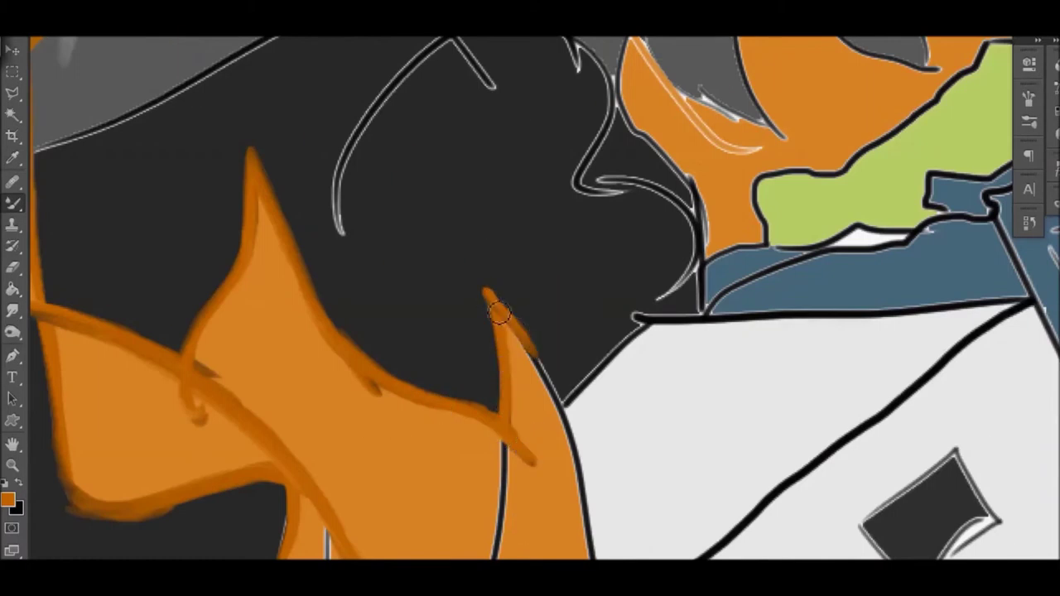
Outline the flames bordering the white building in dark orange, down to their lower tips.
{"action": "left_click_drag", "start_coordinate": [499, 313], "coordinate": [584, 551]}
{"action": "scroll", "coordinate": [579, 497], "scroll_direction": "down", "scroll_amount": 3}
{"action": "mouse_move", "coordinate": [501, 216]}
{"action": "left_mouse_down"}
{"action": "mouse_move", "coordinate": [497, 350]}
{"action": "mouse_move", "coordinate": [414, 493]}
{"action": "left_mouse_up"}
{"action": "left_click_drag", "start_coordinate": [595, 360], "coordinate": [517, 497]}
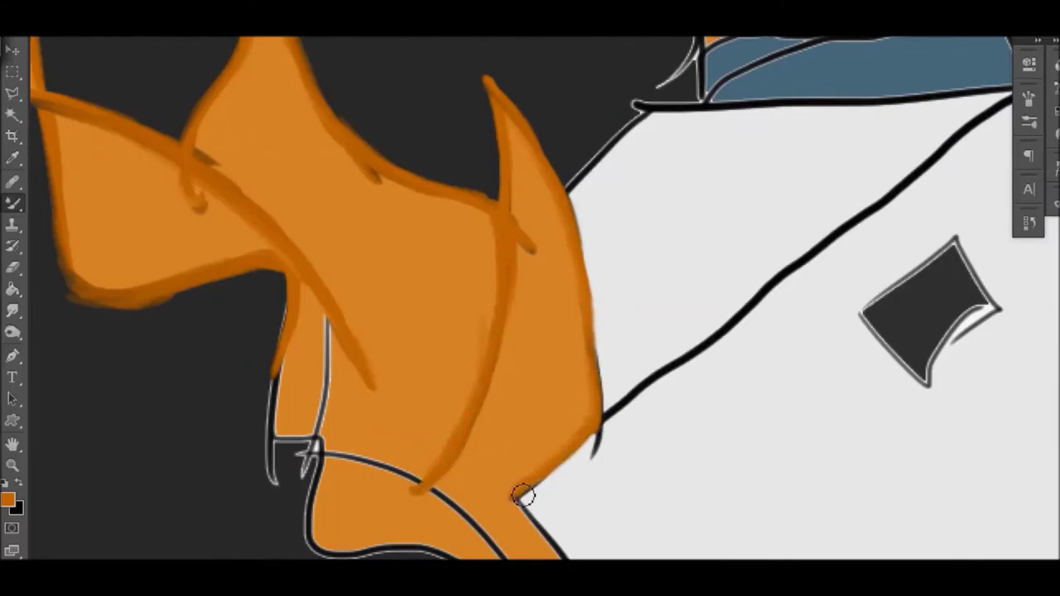
{"action": "mouse_move", "coordinate": [306, 462]}
{"action": "left_mouse_down"}
{"action": "mouse_move", "coordinate": [327, 300]}
{"action": "mouse_move", "coordinate": [296, 450]}
{"action": "mouse_move", "coordinate": [317, 496]}
{"action": "mouse_move", "coordinate": [427, 489]}
{"action": "mouse_move", "coordinate": [513, 553]}
{"action": "left_mouse_up"}
{"action": "scroll", "coordinate": [514, 530], "scroll_direction": "down", "scroll_amount": 3}
{"action": "mouse_move", "coordinate": [348, 245]}
{"action": "left_mouse_down"}
{"action": "mouse_move", "coordinate": [320, 336]}
{"action": "mouse_move", "coordinate": [424, 341]}
{"action": "mouse_move", "coordinate": [639, 439]}
{"action": "mouse_move", "coordinate": [433, 315]}
{"action": "left_mouse_up"}
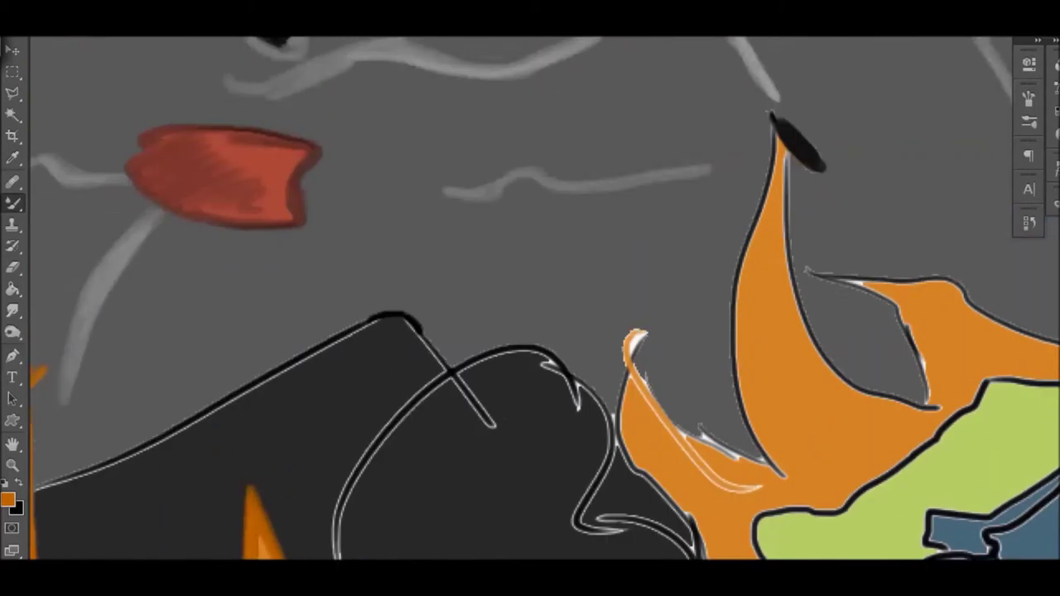
Paint dark orange along the edges of the flames rising behind the green roof.
{"action": "scroll", "coordinate": [530, 298], "scroll_direction": "right", "scroll_amount": 5}
{"action": "mouse_move", "coordinate": [377, 140]}
{"action": "left_mouse_down"}
{"action": "mouse_move", "coordinate": [350, 239]}
{"action": "mouse_move", "coordinate": [346, 458]}
{"action": "mouse_move", "coordinate": [341, 409]}
{"action": "mouse_move", "coordinate": [358, 476]}
{"action": "mouse_move", "coordinate": [251, 346]}
{"action": "left_mouse_up"}
{"action": "mouse_move", "coordinate": [240, 464]}
{"action": "left_mouse_down"}
{"action": "mouse_move", "coordinate": [301, 464]}
{"action": "mouse_move", "coordinate": [364, 484]}
{"action": "left_mouse_up"}
{"action": "left_click_drag", "start_coordinate": [378, 137], "coordinate": [412, 339]}
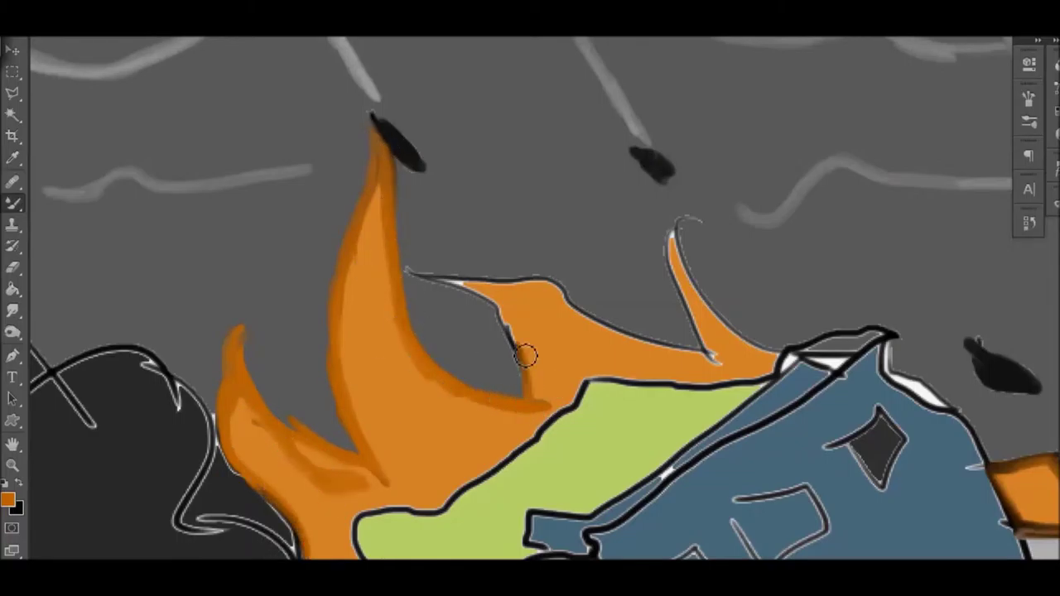
{"action": "mouse_move", "coordinate": [508, 285]}
{"action": "left_mouse_down"}
{"action": "mouse_move", "coordinate": [654, 348]}
{"action": "mouse_move", "coordinate": [710, 337]}
{"action": "left_mouse_up"}
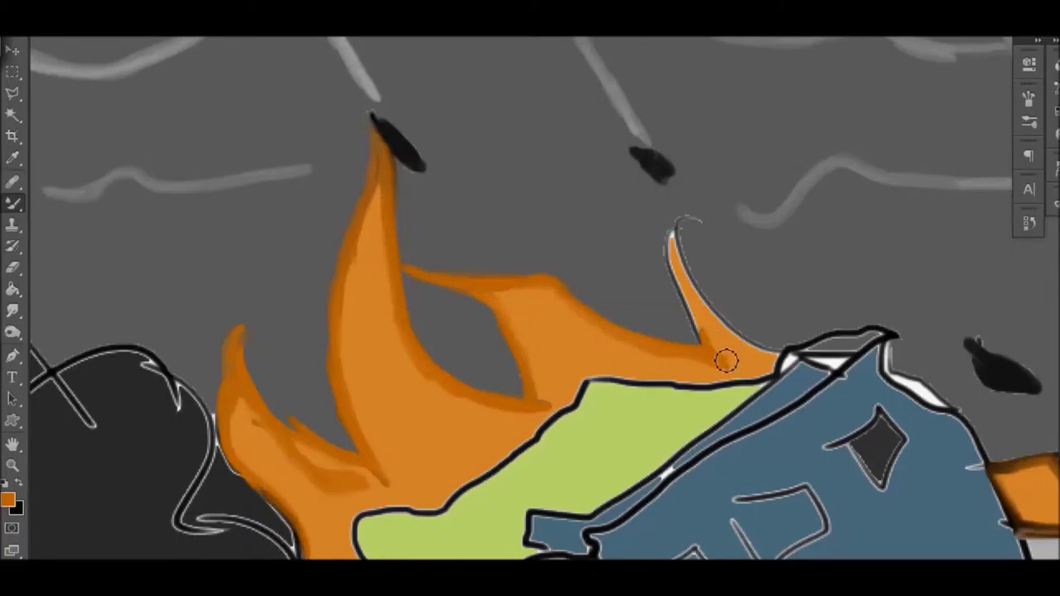
{"action": "scroll", "coordinate": [530, 298], "scroll_direction": "down", "scroll_amount": 3}
{"action": "mouse_move", "coordinate": [298, 460]}
{"action": "left_mouse_down"}
{"action": "mouse_move", "coordinate": [348, 406]}
{"action": "mouse_move", "coordinate": [479, 331]}
{"action": "left_mouse_up"}
{"action": "scroll", "coordinate": [535, 255], "scroll_direction": "up", "scroll_amount": 3}
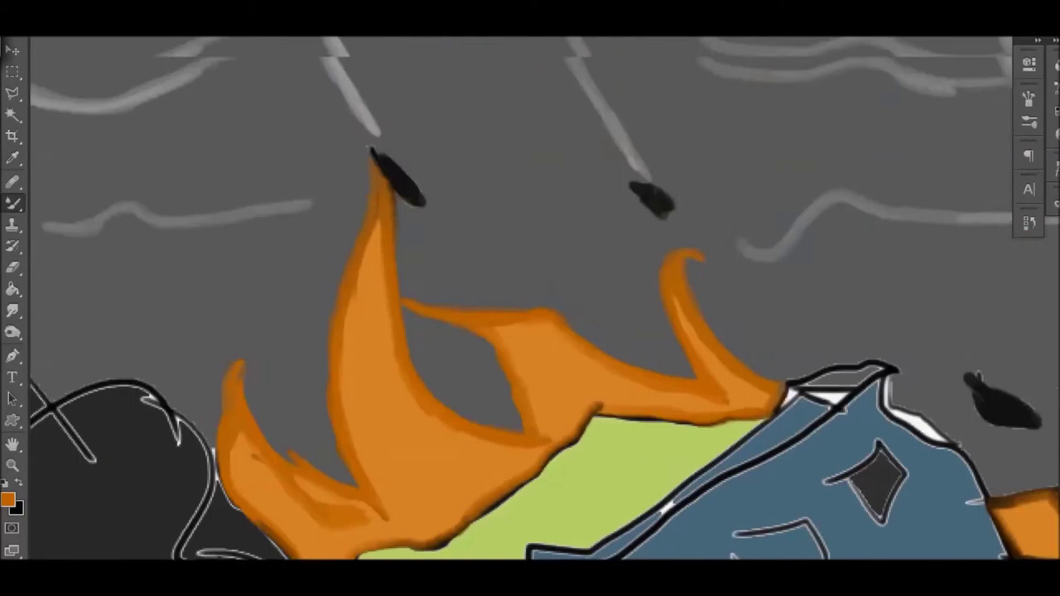
Switch to a dark grayish blue and paint over the roof edges and corners of the blue building.
{"action": "scroll", "coordinate": [535, 255], "scroll_direction": "down", "scroll_amount": 4}
{"action": "key", "text": "i"}
{"action": "left_click", "coordinate": [8, 500]}
{"action": "key", "text": "Return"}
{"action": "key", "text": "b"}
{"action": "left_click_drag", "start_coordinate": [308, 429], "coordinate": [527, 370]}
{"action": "left_click_drag", "start_coordinate": [602, 354], "coordinate": [838, 189]}
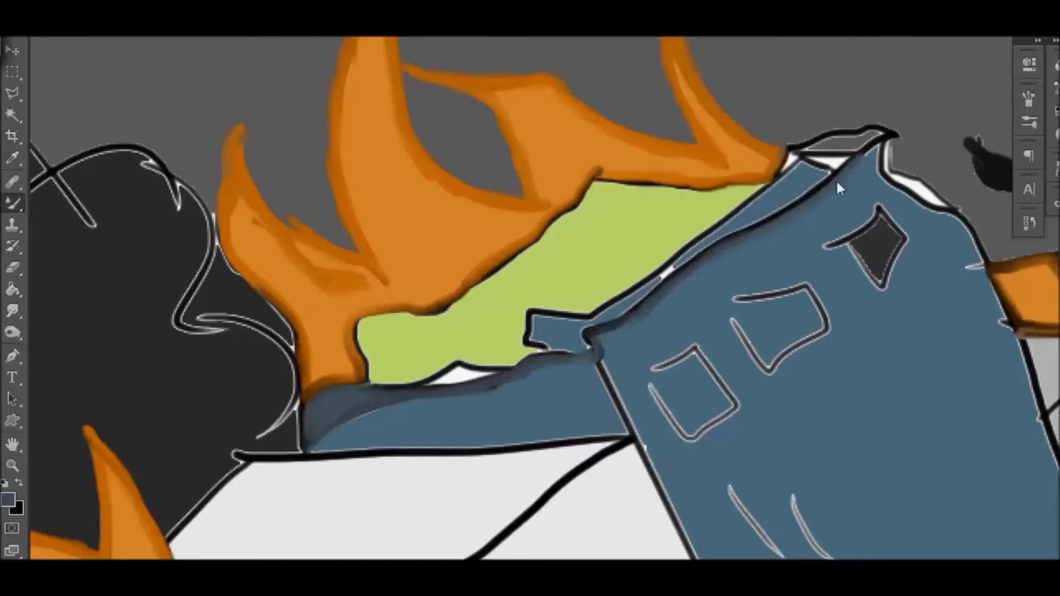
{"action": "left_click_drag", "start_coordinate": [857, 154], "coordinate": [577, 357]}
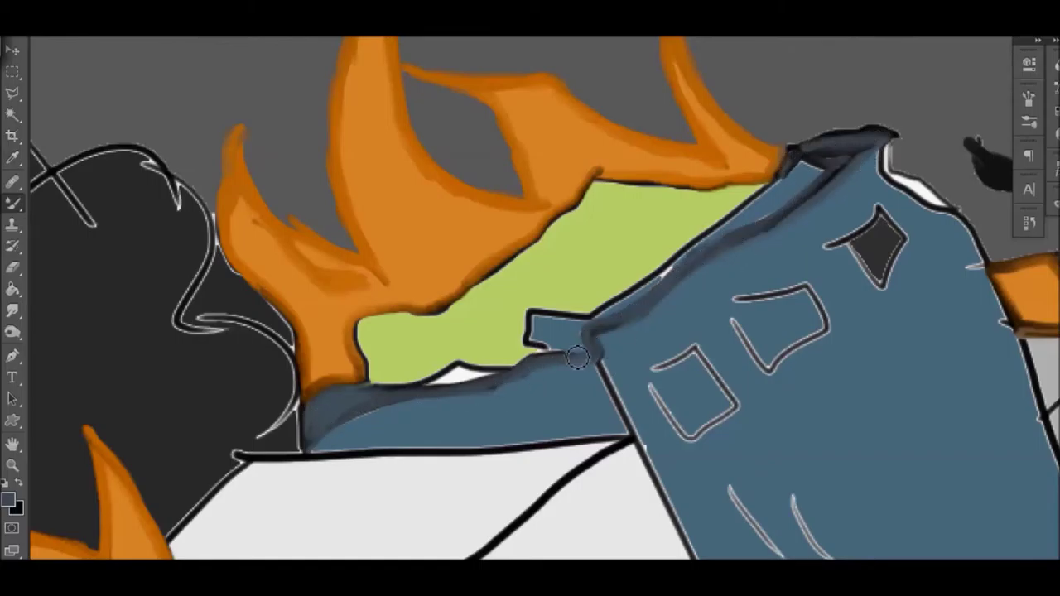
{"action": "scroll", "coordinate": [849, 252], "scroll_direction": "right", "scroll_amount": 5}
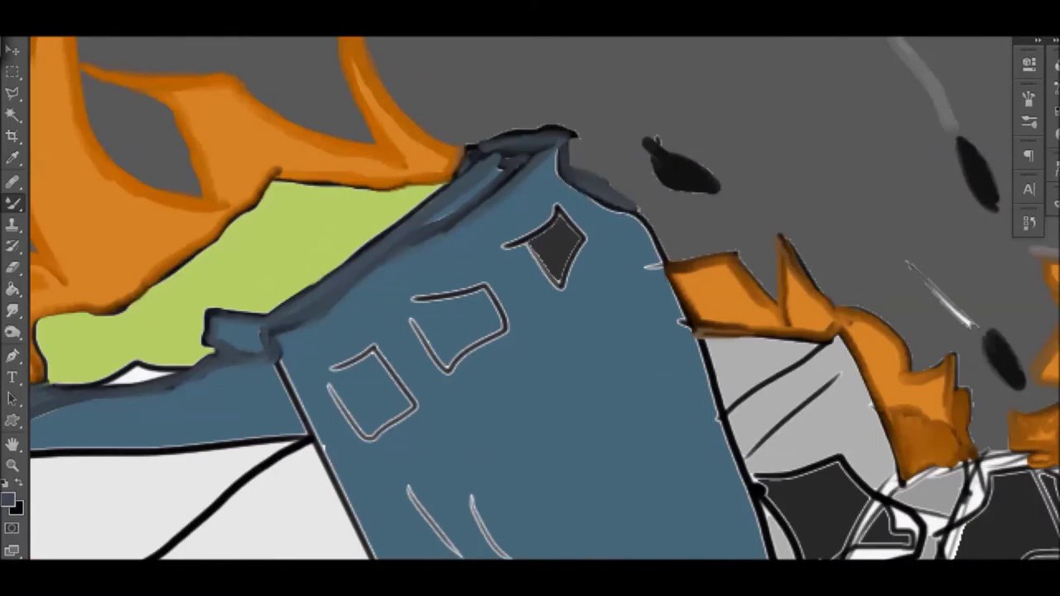
Paint dark blue along the blue building's side edges and crack lines, and start on its dark patch.
{"action": "left_click_drag", "start_coordinate": [652, 246], "coordinate": [734, 458]}
{"action": "scroll", "coordinate": [530, 298], "scroll_direction": "down", "scroll_amount": 3}
{"action": "left_click_drag", "start_coordinate": [257, 174], "coordinate": [448, 542]}
{"action": "scroll", "coordinate": [530, 298], "scroll_direction": "down", "scroll_amount": 1}
{"action": "left_click_drag", "start_coordinate": [410, 286], "coordinate": [472, 361]}
{"action": "left_click_drag", "start_coordinate": [470, 294], "coordinate": [522, 371]}
{"action": "left_click_drag", "start_coordinate": [490, 383], "coordinate": [507, 402]}
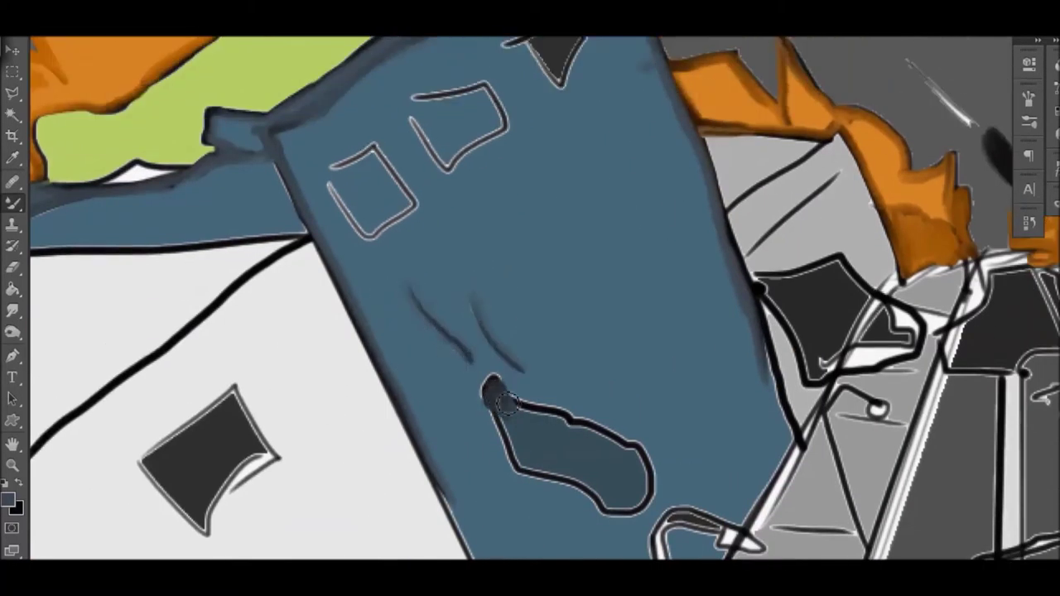
Shade the dark patch on the blue building and darken the building's lower edges around the street lamp.
{"action": "left_click_drag", "start_coordinate": [605, 503], "coordinate": [633, 468]}
{"action": "left_click_drag", "start_coordinate": [502, 414], "coordinate": [543, 439]}
{"action": "mouse_move", "coordinate": [327, 241]}
{"action": "left_mouse_down"}
{"action": "mouse_move", "coordinate": [369, 170]}
{"action": "mouse_move", "coordinate": [505, 91]}
{"action": "mouse_move", "coordinate": [613, 49]}
{"action": "left_mouse_up"}
{"action": "scroll", "coordinate": [448, 265], "scroll_direction": "down", "scroll_amount": 3}
{"action": "left_click_drag", "start_coordinate": [439, 241], "coordinate": [549, 454]}
{"action": "mouse_move", "coordinate": [613, 553]}
{"action": "left_mouse_down"}
{"action": "mouse_move", "coordinate": [662, 401]}
{"action": "mouse_move", "coordinate": [639, 273]}
{"action": "left_mouse_up"}
{"action": "left_click_drag", "start_coordinate": [729, 284], "coordinate": [760, 94]}
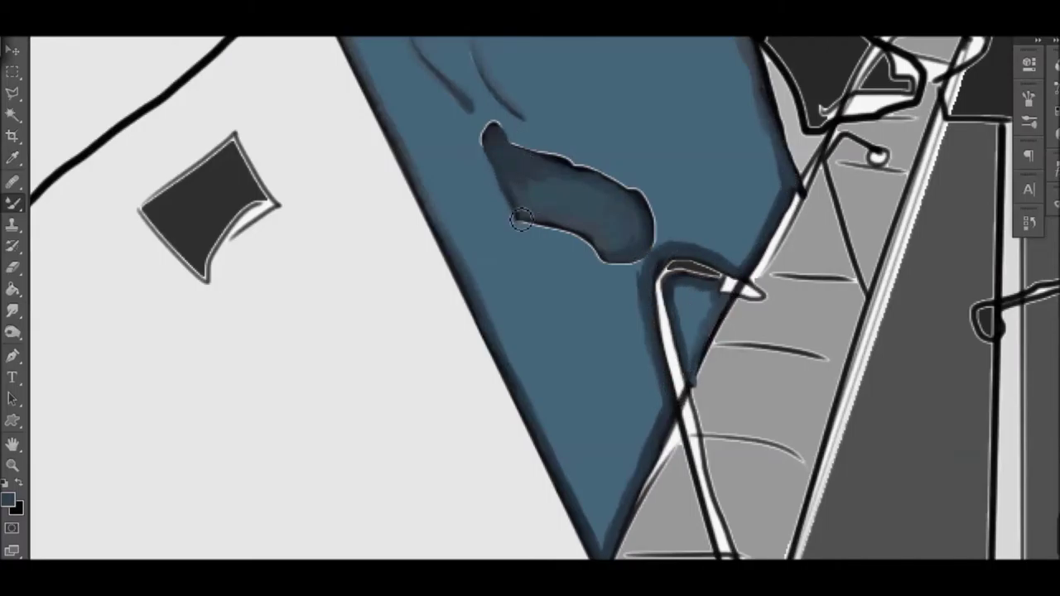
{"action": "left_click_drag", "start_coordinate": [509, 141], "coordinate": [497, 178]}
Shade the blue building's upper face with dark blue strokes and the green roof with olive green.
{"action": "scroll", "coordinate": [509, 166], "scroll_direction": "up", "scroll_amount": 1}
{"action": "left_click_drag", "start_coordinate": [539, 302], "coordinate": [583, 313]}
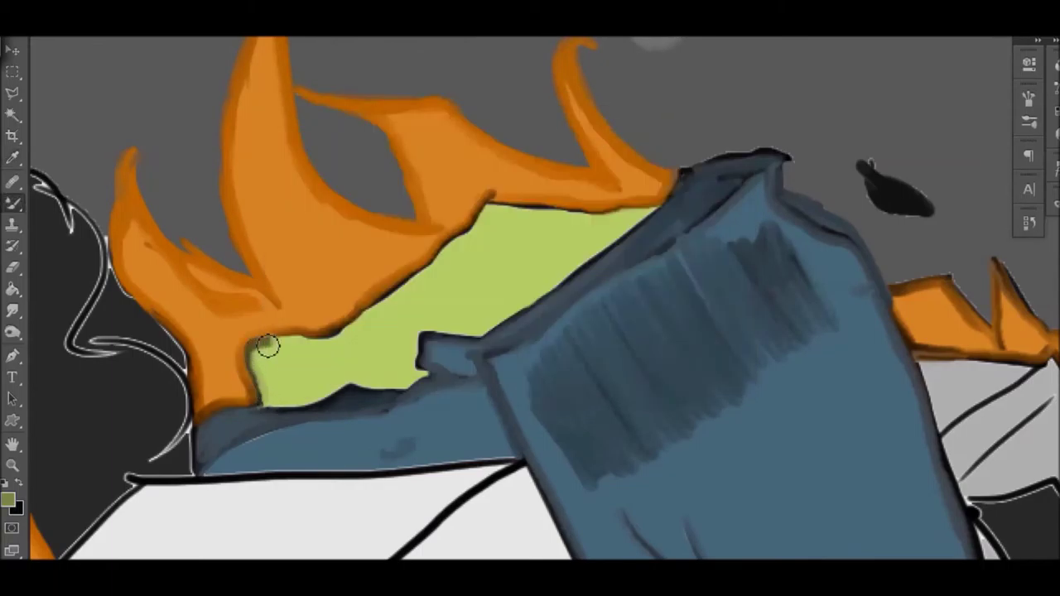
{"action": "mouse_move", "coordinate": [268, 346]}
{"action": "left_mouse_down"}
{"action": "mouse_move", "coordinate": [457, 243]}
{"action": "mouse_move", "coordinate": [629, 211]}
{"action": "mouse_move", "coordinate": [452, 342]}
{"action": "left_mouse_up"}
{"action": "mouse_move", "coordinate": [613, 220]}
{"action": "left_mouse_down"}
{"action": "mouse_move", "coordinate": [530, 273]}
{"action": "mouse_move", "coordinate": [499, 257]}
{"action": "mouse_move", "coordinate": [513, 217]}
{"action": "left_mouse_up"}
Sample dark gray and paint it around the blue building's roof, the small flames, the debris and its trail.
{"action": "left_click", "coordinate": [488, 169], "text": "alt"}
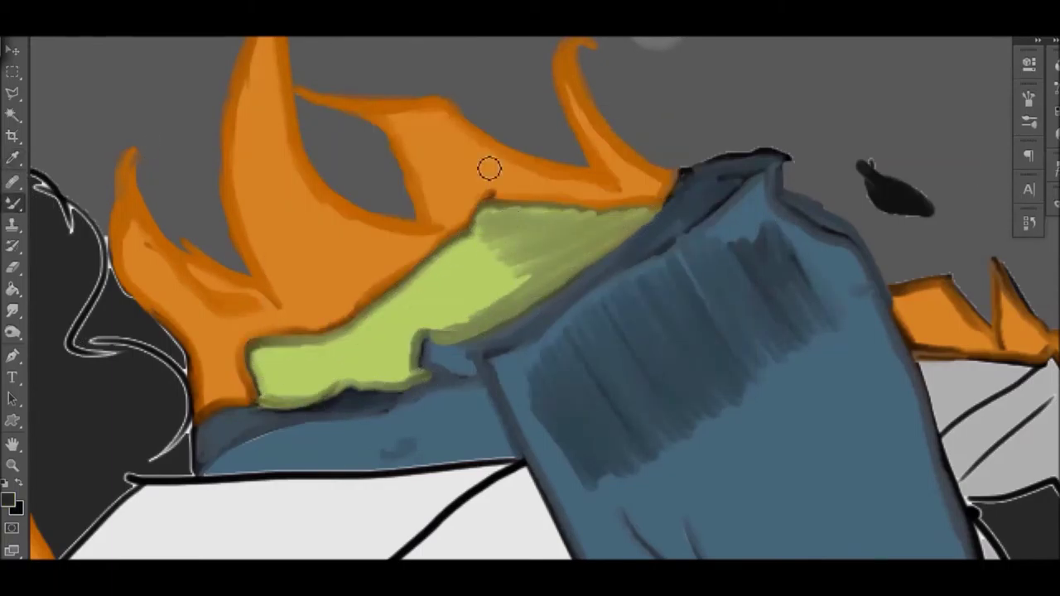
{"action": "left_click_drag", "start_coordinate": [684, 159], "coordinate": [795, 170]}
{"action": "left_click_drag", "start_coordinate": [899, 290], "coordinate": [406, 285]}
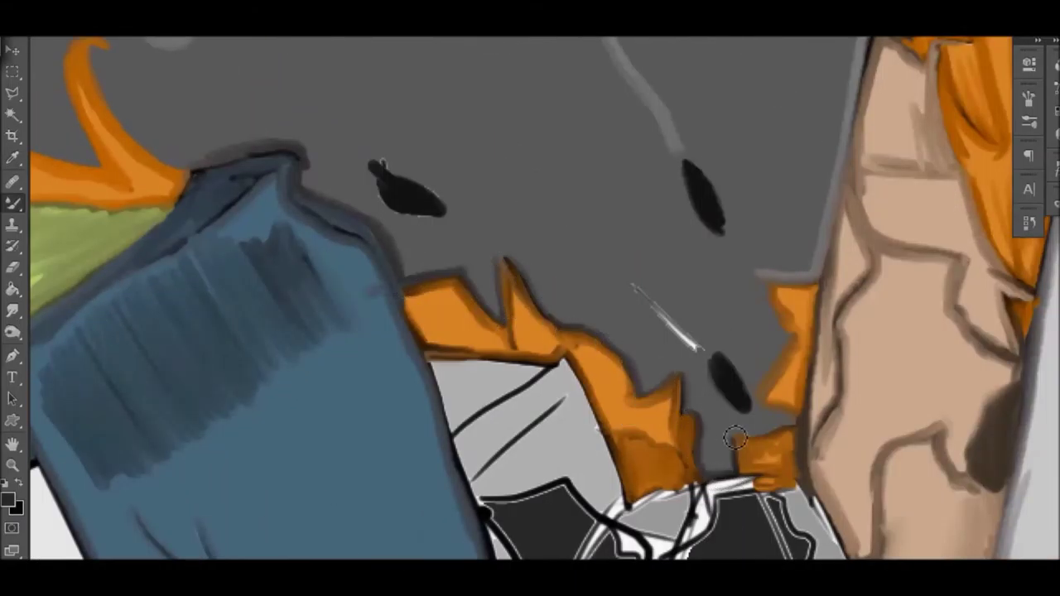
{"action": "left_click_drag", "start_coordinate": [625, 273], "coordinate": [699, 347]}
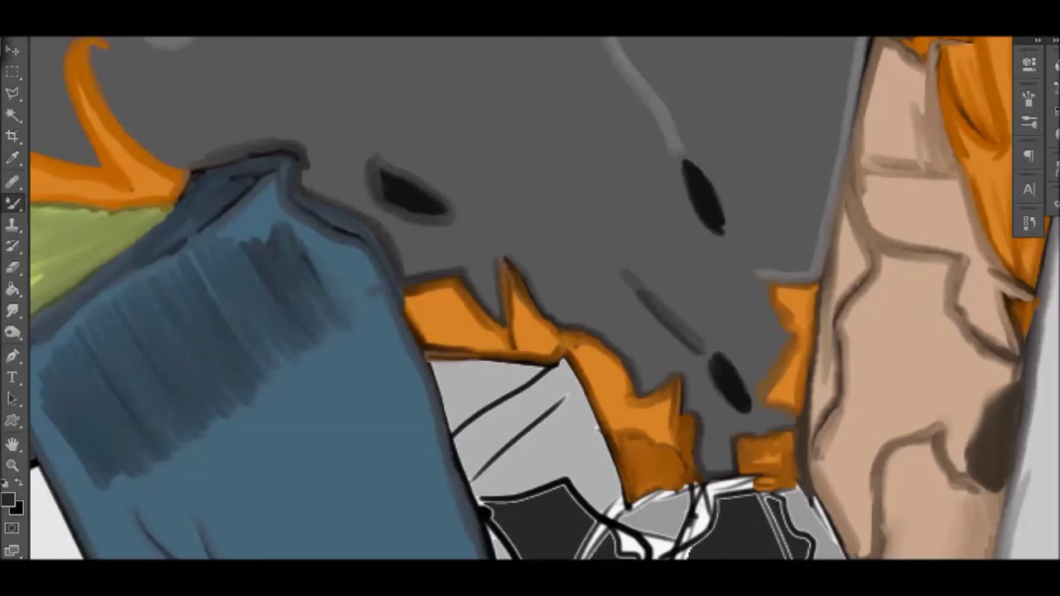
Choose a dark gray foreground color and paint the white street lamps along the road with it.
{"action": "left_click_drag", "start_coordinate": [530, 414], "coordinate": [530, 166]}
{"action": "key", "text": "ctrl+plus"}
{"action": "left_click", "coordinate": [9, 498]}
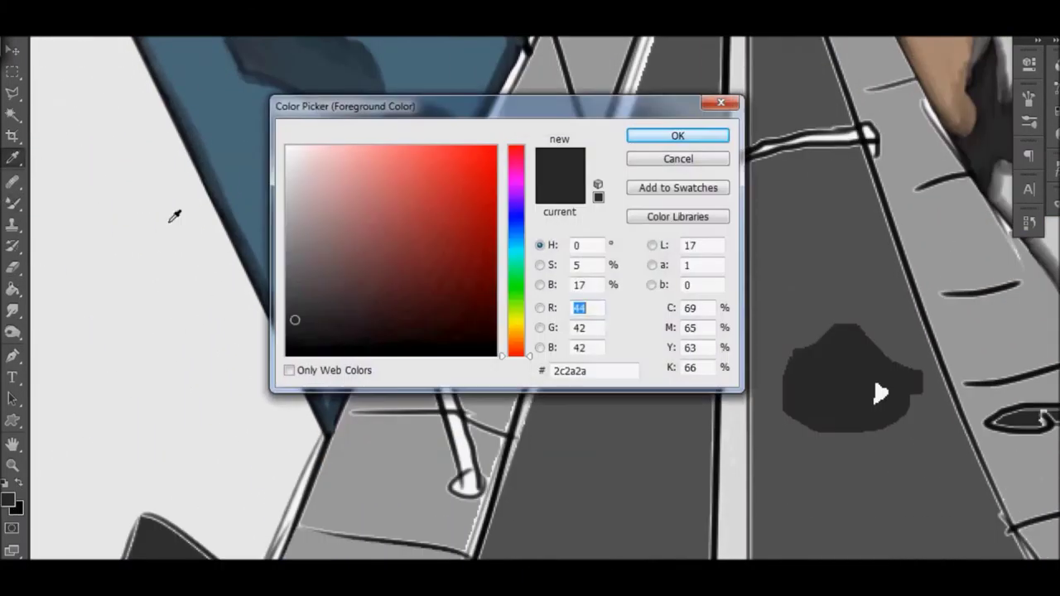
{"action": "left_click", "coordinate": [707, 135]}
{"action": "scroll", "coordinate": [927, 159], "scroll_direction": "up", "scroll_amount": 5}
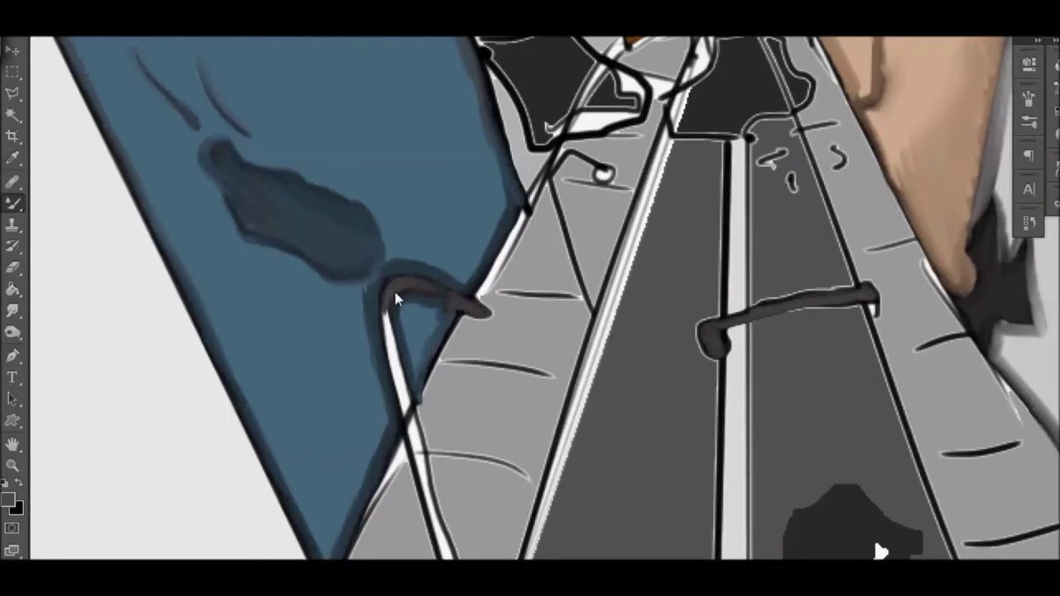
{"action": "left_click_drag", "start_coordinate": [396, 298], "coordinate": [429, 496]}
{"action": "scroll", "coordinate": [878, 267], "scroll_direction": "down", "scroll_amount": 9}
{"action": "left_click_drag", "start_coordinate": [455, 295], "coordinate": [470, 339]}
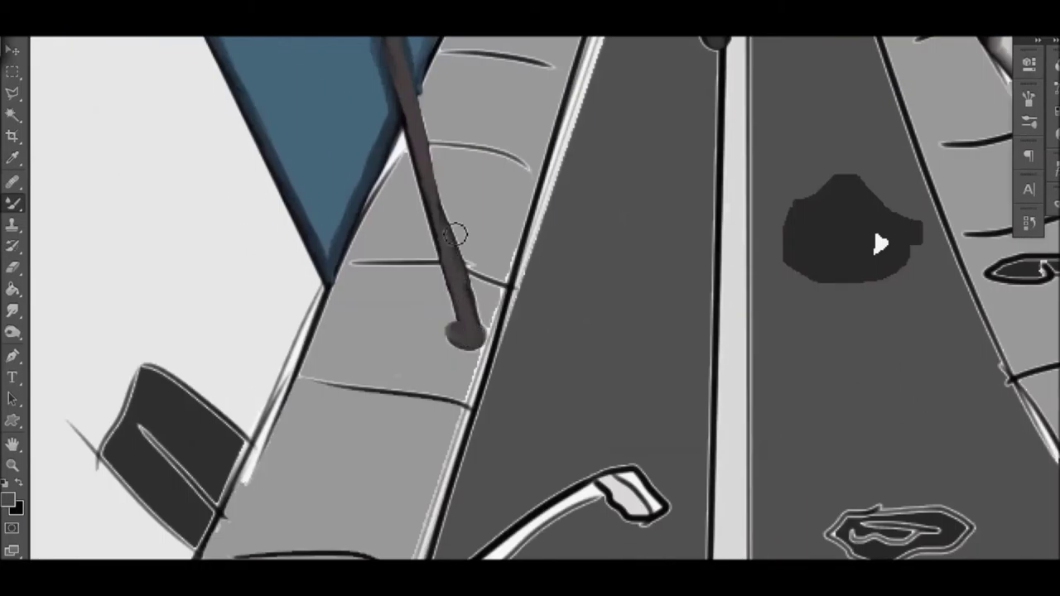
{"action": "scroll", "coordinate": [447, 248], "scroll_direction": "down", "scroll_amount": 7}
{"action": "left_click_drag", "start_coordinate": [410, 396], "coordinate": [582, 277]}
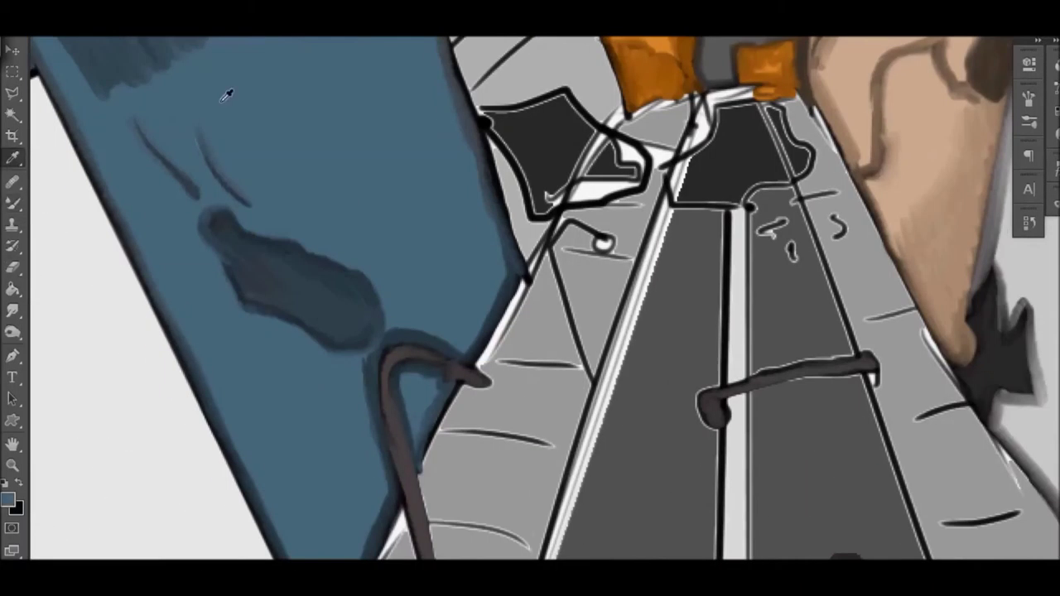
Shade the blue building's left side with dark blue strokes and add rows of short white windows across its face.
{"action": "key", "text": "b"}
{"action": "key", "text": "ctrl+minus"}
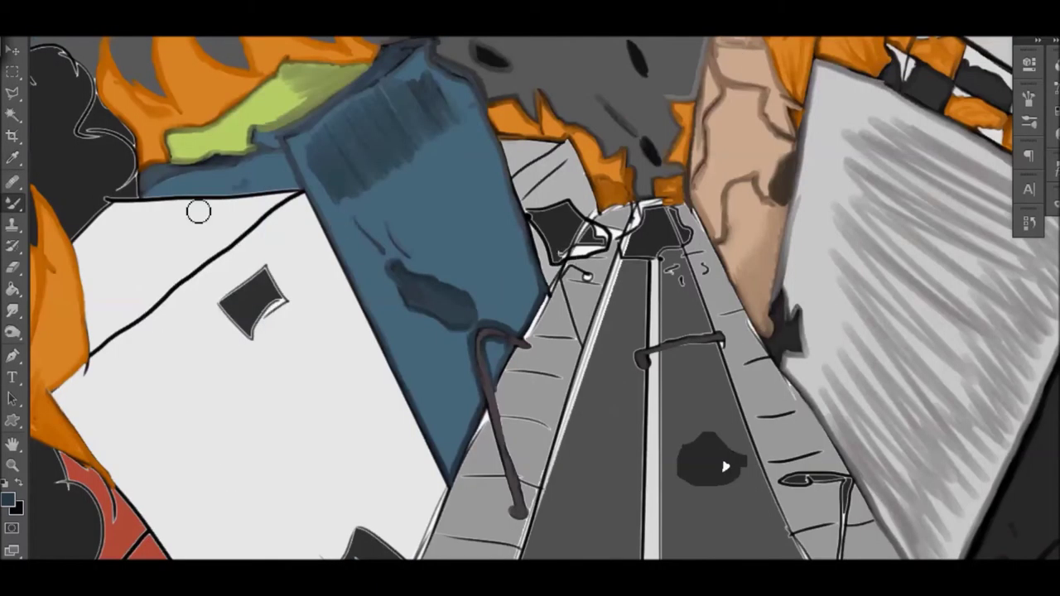
{"action": "mouse_move", "coordinate": [298, 145]}
{"action": "left_mouse_down"}
{"action": "mouse_move", "coordinate": [373, 314]}
{"action": "mouse_move", "coordinate": [463, 439]}
{"action": "mouse_move", "coordinate": [537, 299]}
{"action": "left_mouse_up"}
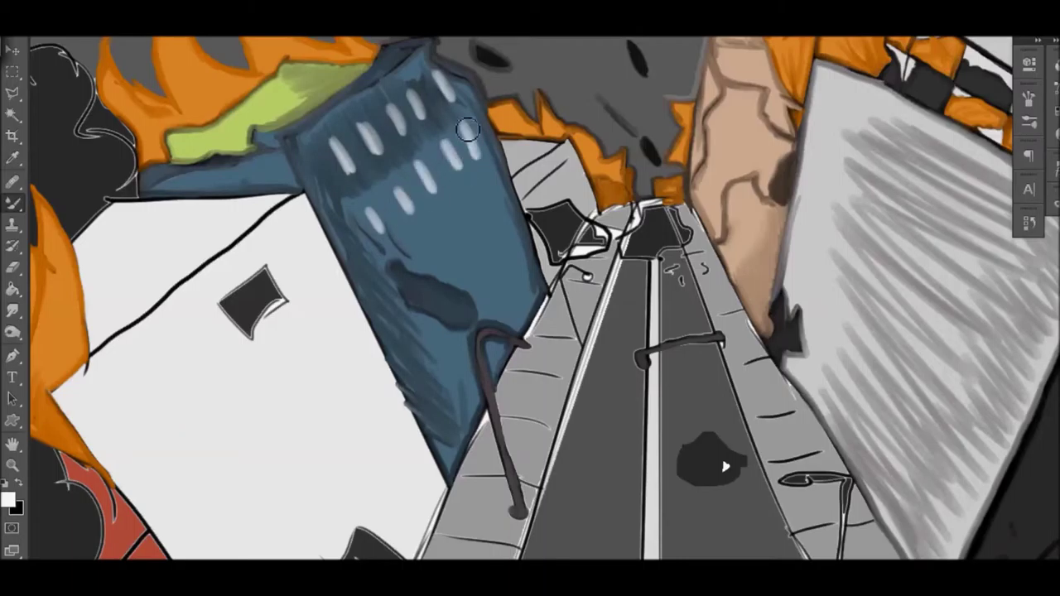
{"action": "left_click_drag", "start_coordinate": [487, 195], "coordinate": [497, 220]}
{"action": "left_click_drag", "start_coordinate": [469, 205], "coordinate": [479, 228]}
{"action": "left_click_drag", "start_coordinate": [427, 324], "coordinate": [436, 345]}
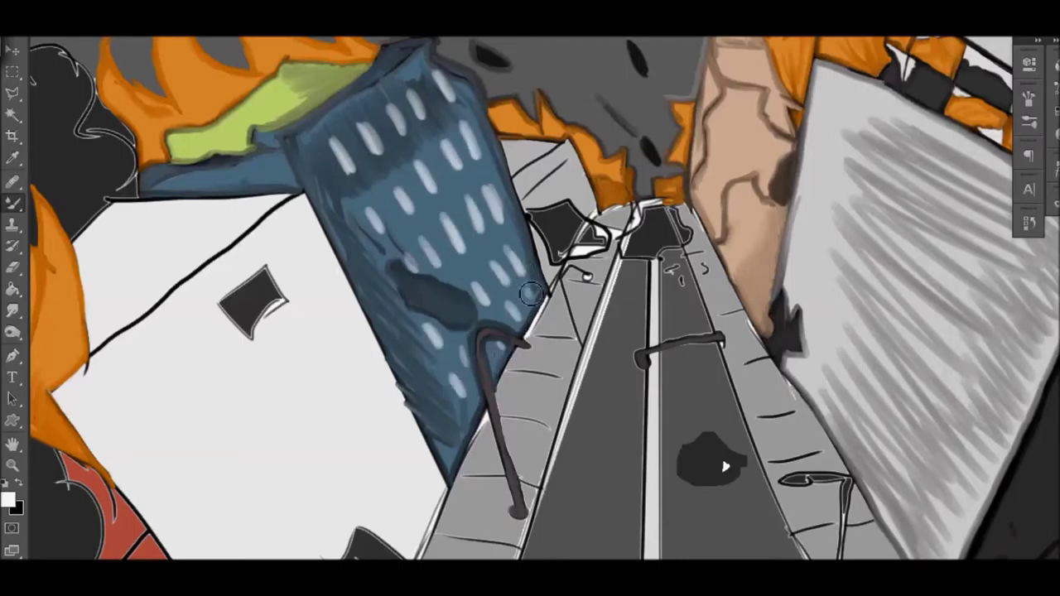
Switch to a light blue and add highlights to the blue building's face and dark patch.
{"action": "scroll", "coordinate": [529, 293], "scroll_direction": "left", "scroll_amount": 5}
{"action": "left_click", "coordinate": [8, 498]}
{"action": "left_click", "coordinate": [348, 217]}
{"action": "left_click", "coordinate": [696, 133]}
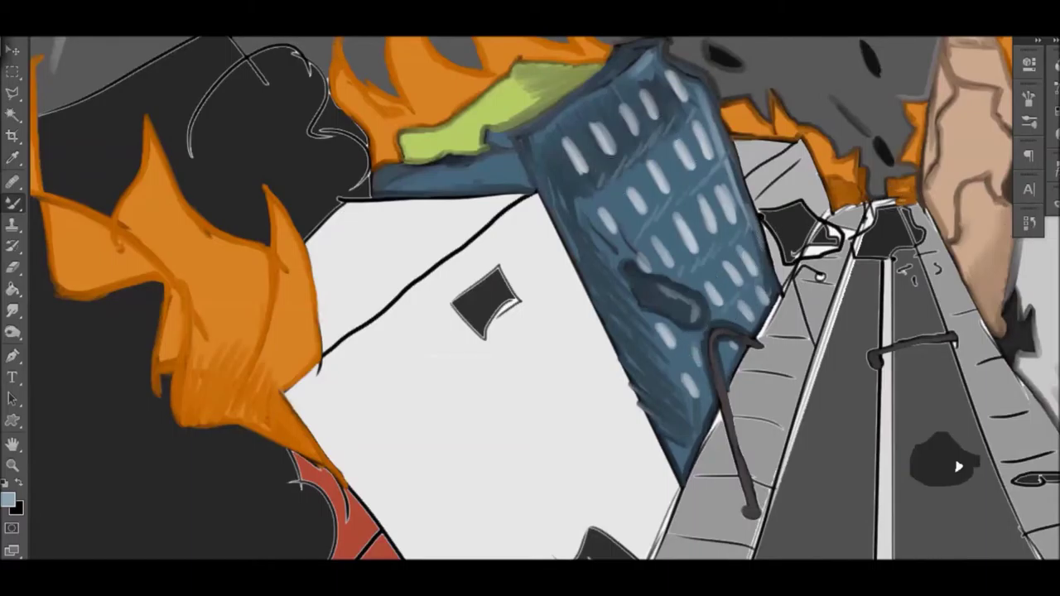
{"action": "scroll", "coordinate": [528, 299], "scroll_direction": "up", "scroll_amount": 2}
{"action": "scroll", "coordinate": [502, 189], "scroll_direction": "down", "scroll_amount": 2}
Sample dark orange and add wispy strokes throughout the flames left of the white building.
{"action": "left_click", "coordinate": [147, 224], "text": "alt"}
{"action": "scroll", "coordinate": [258, 229], "scroll_direction": "left", "scroll_amount": 5}
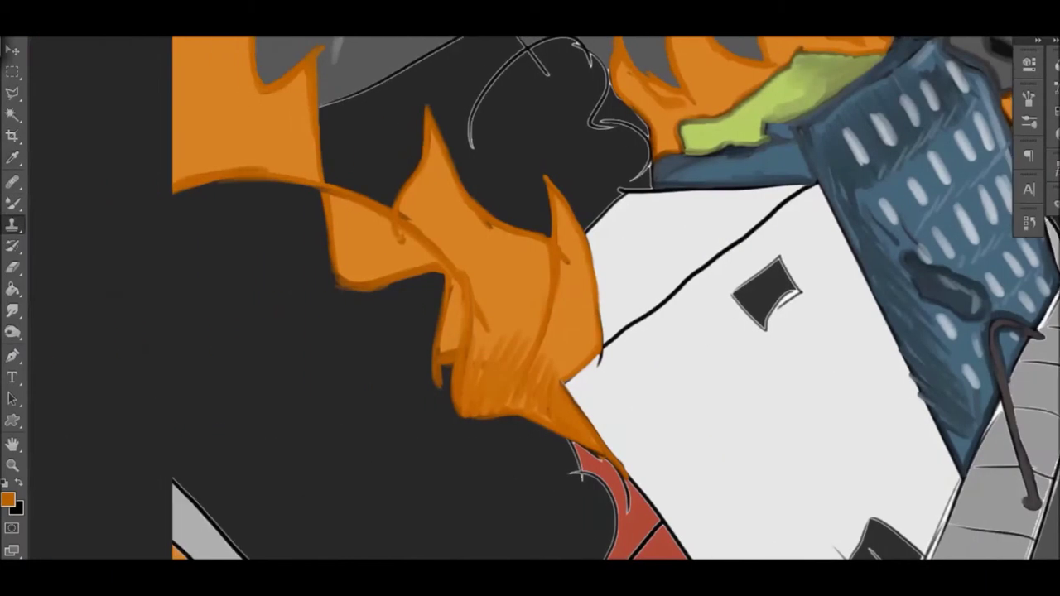
{"action": "mouse_move", "coordinate": [375, 262]}
{"action": "left_mouse_down"}
{"action": "mouse_move", "coordinate": [488, 223]}
{"action": "mouse_move", "coordinate": [558, 277]}
{"action": "mouse_move", "coordinate": [348, 166]}
{"action": "mouse_move", "coordinate": [497, 207]}
{"action": "left_mouse_up"}
{"action": "left_click_drag", "start_coordinate": [617, 290], "coordinate": [577, 391]}
Switch to light gray and shade the white building's roof line, side edges and the border of its dark window.
{"action": "left_click", "coordinate": [8, 499]}
{"action": "left_click", "coordinate": [307, 187]}
{"action": "left_click", "coordinate": [1021, 137]}
{"action": "mouse_move", "coordinate": [601, 211]}
{"action": "left_mouse_down"}
{"action": "mouse_move", "coordinate": [801, 194]}
{"action": "mouse_move", "coordinate": [605, 348]}
{"action": "left_mouse_up"}
{"action": "left_click_drag", "start_coordinate": [828, 212], "coordinate": [940, 454]}
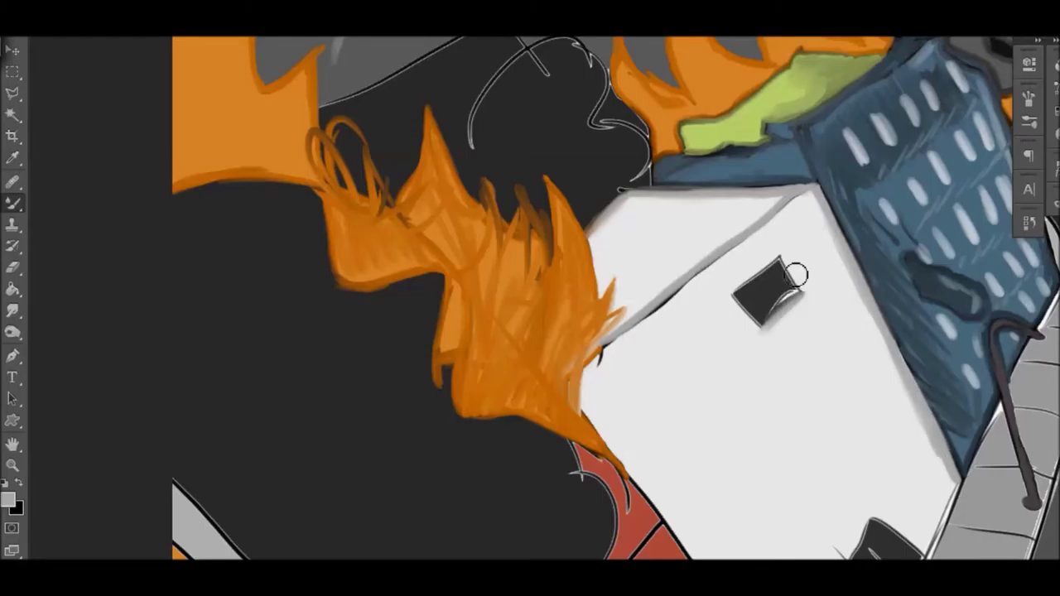
{"action": "left_click_drag", "start_coordinate": [795, 275], "coordinate": [760, 342]}
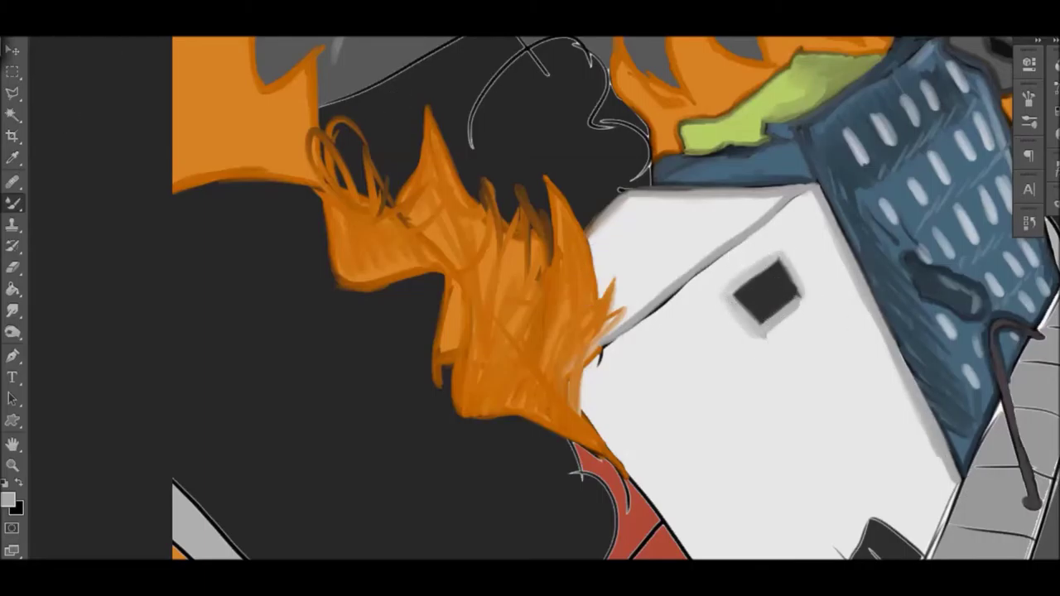
Outline the white building's lower edges and its lower dark window with soft gray strokes.
{"action": "scroll", "coordinate": [774, 78], "scroll_direction": "down", "scroll_amount": 3}
{"action": "mouse_move", "coordinate": [584, 216]}
{"action": "left_mouse_down"}
{"action": "mouse_move", "coordinate": [679, 394]}
{"action": "mouse_move", "coordinate": [828, 551]}
{"action": "left_mouse_up"}
{"action": "scroll", "coordinate": [841, 494], "scroll_direction": "down", "scroll_amount": 2}
{"action": "left_click_drag", "start_coordinate": [841, 494], "coordinate": [884, 364]}
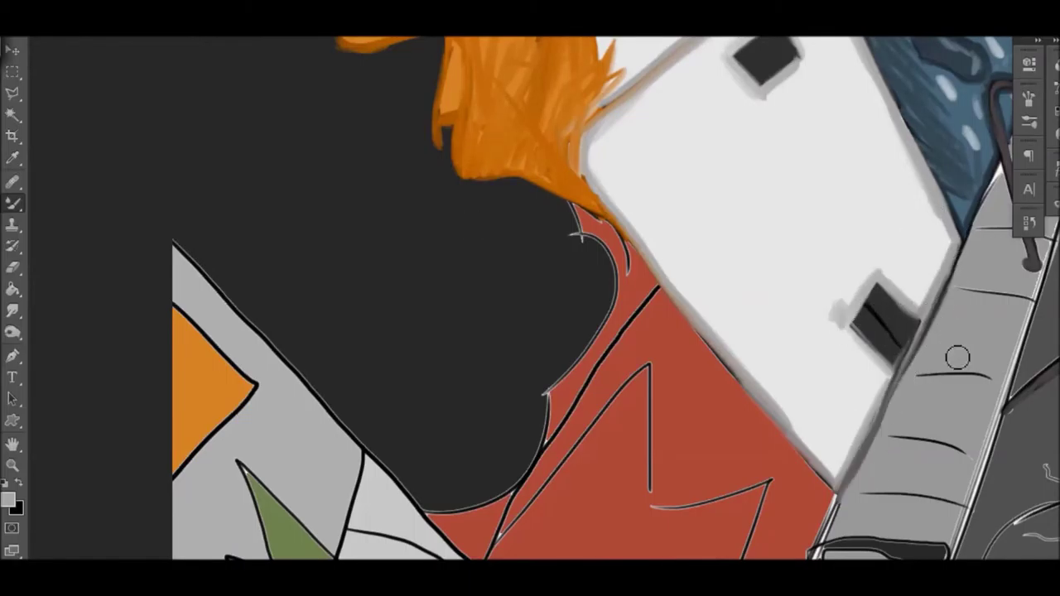
Shade the white building's face with long gray strokes and add dark streaks beneath its upper window.
{"action": "mouse_move", "coordinate": [835, 471]}
{"action": "left_mouse_down"}
{"action": "mouse_move", "coordinate": [845, 389]}
{"action": "mouse_move", "coordinate": [795, 364]}
{"action": "mouse_move", "coordinate": [869, 406]}
{"action": "mouse_move", "coordinate": [800, 403]}
{"action": "mouse_move", "coordinate": [919, 215]}
{"action": "mouse_move", "coordinate": [910, 186]}
{"action": "mouse_move", "coordinate": [618, 171]}
{"action": "mouse_move", "coordinate": [864, 203]}
{"action": "mouse_move", "coordinate": [866, 116]}
{"action": "left_mouse_up"}
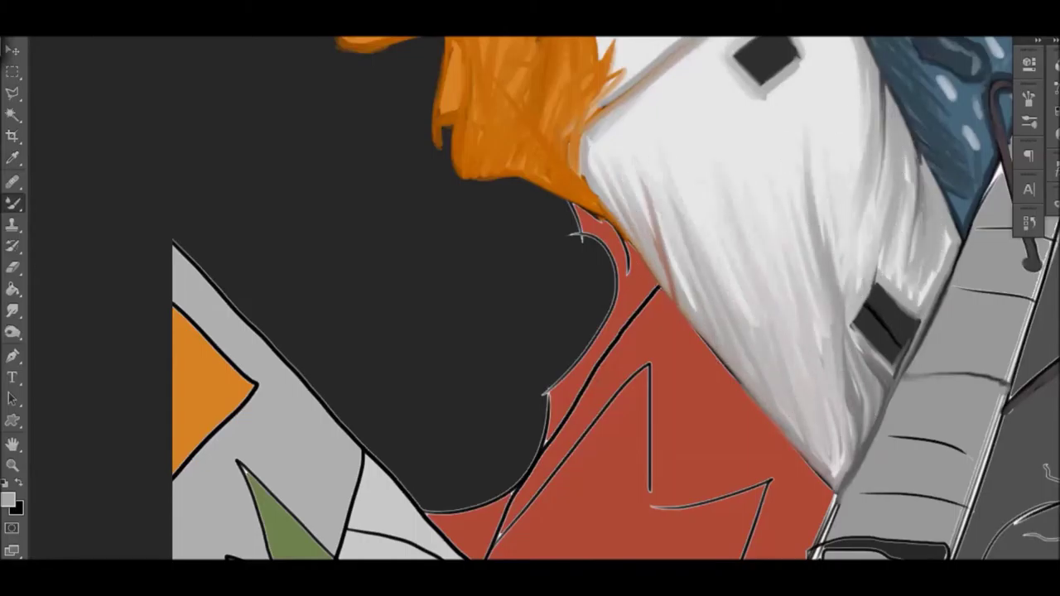
{"action": "scroll", "coordinate": [637, 135], "scroll_direction": "up", "scroll_amount": 3}
{"action": "mouse_move", "coordinate": [636, 135]}
{"action": "left_mouse_down"}
{"action": "mouse_move", "coordinate": [736, 147]}
{"action": "mouse_move", "coordinate": [766, 224]}
{"action": "mouse_move", "coordinate": [818, 269]}
{"action": "mouse_move", "coordinate": [821, 232]}
{"action": "mouse_move", "coordinate": [870, 319]}
{"action": "mouse_move", "coordinate": [720, 215]}
{"action": "mouse_move", "coordinate": [881, 293]}
{"action": "left_mouse_up"}
Sample a near-black and paint a thick outline along the dark building's lower edges.
{"action": "scroll", "coordinate": [881, 288], "scroll_direction": "down", "scroll_amount": 5}
{"action": "scroll", "coordinate": [881, 288], "scroll_direction": "up", "scroll_amount": 12}
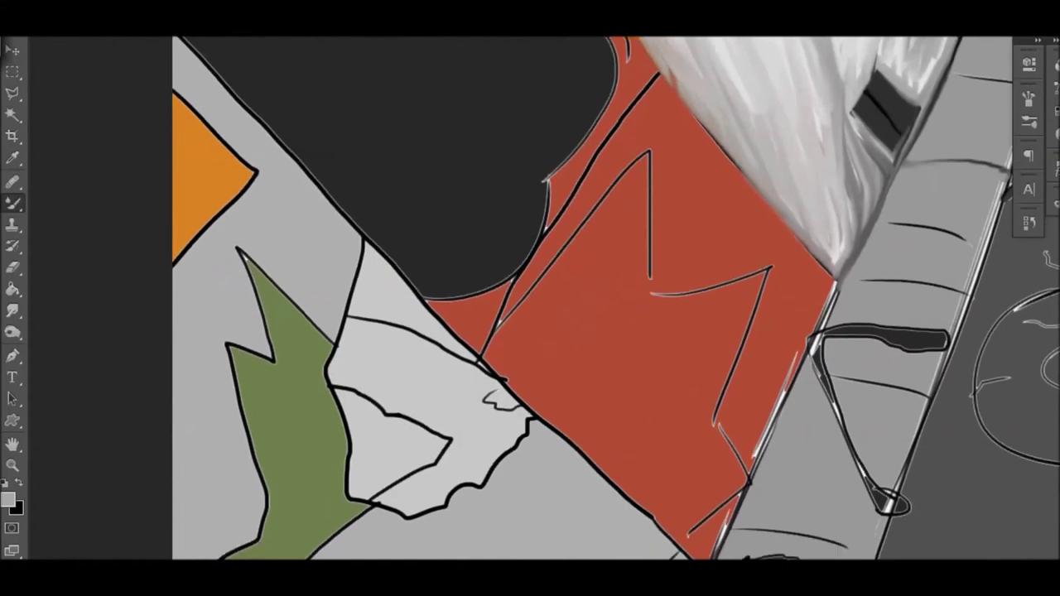
{"action": "left_click", "coordinate": [439, 321], "text": "alt"}
{"action": "mouse_move", "coordinate": [318, 358]}
{"action": "left_mouse_down"}
{"action": "mouse_move", "coordinate": [547, 327]}
{"action": "mouse_move", "coordinate": [596, 306]}
{"action": "mouse_move", "coordinate": [649, 437]}
{"action": "left_mouse_up"}
{"action": "left_click_drag", "start_coordinate": [612, 352], "coordinate": [572, 450]}
{"action": "scroll", "coordinate": [575, 459], "scroll_direction": "down", "scroll_amount": 9}
{"action": "mouse_move", "coordinate": [170, 278]}
{"action": "left_mouse_down"}
{"action": "mouse_move", "coordinate": [474, 550]}
{"action": "mouse_move", "coordinate": [611, 327]}
{"action": "mouse_move", "coordinate": [571, 270]}
{"action": "left_mouse_up"}
{"action": "scroll", "coordinate": [149, 185], "scroll_direction": "up", "scroll_amount": 4}
{"action": "mouse_move", "coordinate": [176, 159]}
{"action": "left_mouse_down"}
{"action": "mouse_move", "coordinate": [327, 240]}
{"action": "mouse_move", "coordinate": [468, 398]}
{"action": "mouse_move", "coordinate": [571, 460]}
{"action": "left_mouse_up"}
Pick a dark red and outline the red building's edges beside the dark and white buildings.
{"action": "scroll", "coordinate": [572, 460], "scroll_direction": "down", "scroll_amount": 6}
{"action": "scroll", "coordinate": [580, 331], "scroll_direction": "down", "scroll_amount": 1}
{"action": "left_click", "coordinate": [8, 500]}
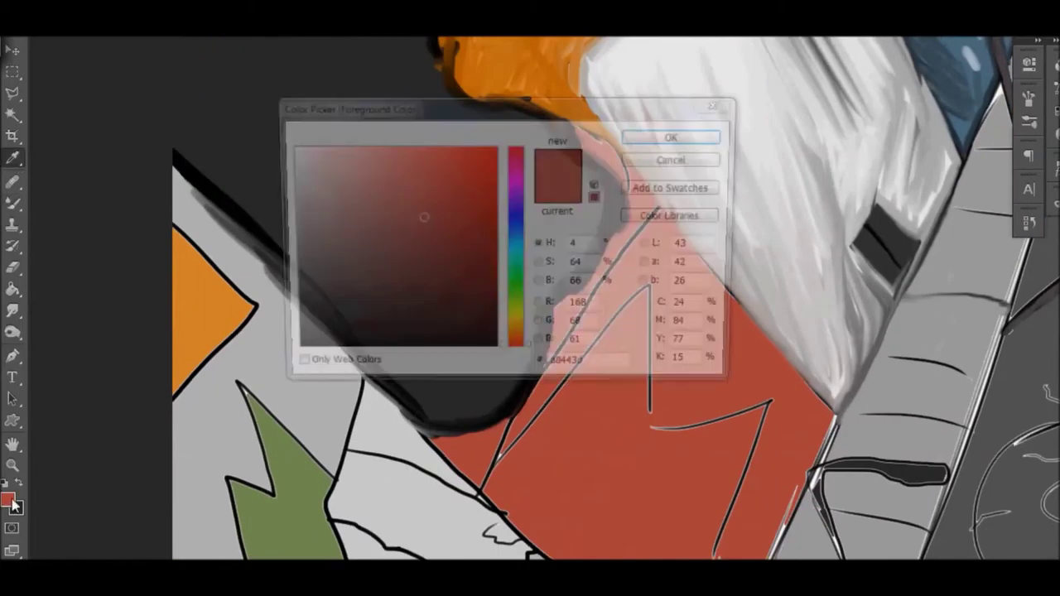
{"action": "left_click", "coordinate": [718, 141]}
{"action": "left_click_drag", "start_coordinate": [584, 128], "coordinate": [837, 418]}
{"action": "mouse_move", "coordinate": [497, 549]}
{"action": "left_mouse_down"}
{"action": "mouse_move", "coordinate": [571, 331]}
{"action": "mouse_move", "coordinate": [634, 232]}
{"action": "mouse_move", "coordinate": [505, 472]}
{"action": "left_mouse_up"}
Darken the red building's sidewalk edge and fill its jagged inner shape with dark red strokes.
{"action": "scroll", "coordinate": [695, 468], "scroll_direction": "down", "scroll_amount": 5}
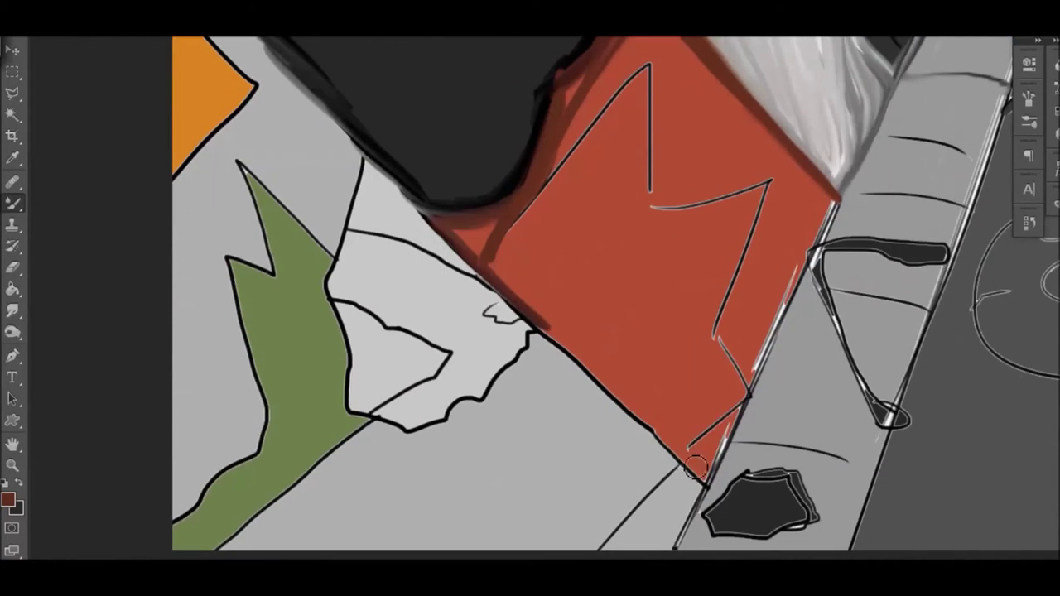
{"action": "left_click_drag", "start_coordinate": [696, 468], "coordinate": [833, 203]}
{"action": "mouse_move", "coordinate": [501, 249]}
{"action": "left_mouse_down"}
{"action": "mouse_move", "coordinate": [650, 62]}
{"action": "mouse_move", "coordinate": [781, 173]}
{"action": "mouse_move", "coordinate": [718, 348]}
{"action": "left_mouse_up"}
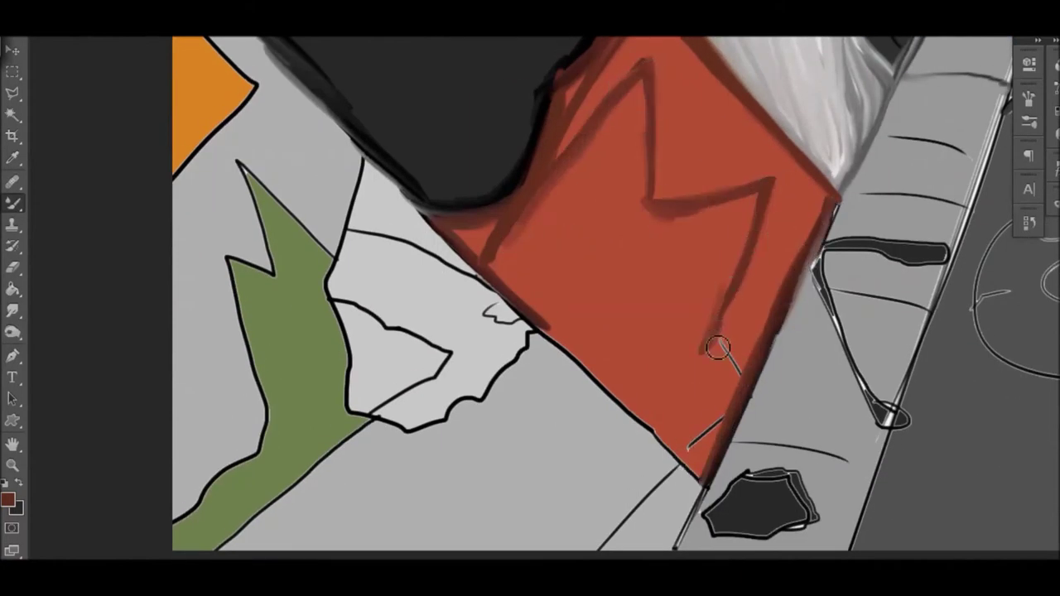
{"action": "mouse_move", "coordinate": [545, 319]}
{"action": "left_mouse_down"}
{"action": "mouse_move", "coordinate": [502, 279]}
{"action": "mouse_move", "coordinate": [693, 336]}
{"action": "mouse_move", "coordinate": [658, 422]}
{"action": "mouse_move", "coordinate": [636, 222]}
{"action": "mouse_move", "coordinate": [655, 337]}
{"action": "mouse_move", "coordinate": [592, 301]}
{"action": "mouse_move", "coordinate": [670, 373]}
{"action": "left_mouse_up"}
Sample a dark orange and shade the orange patch at the painting's left edge.
{"action": "key", "text": "i"}
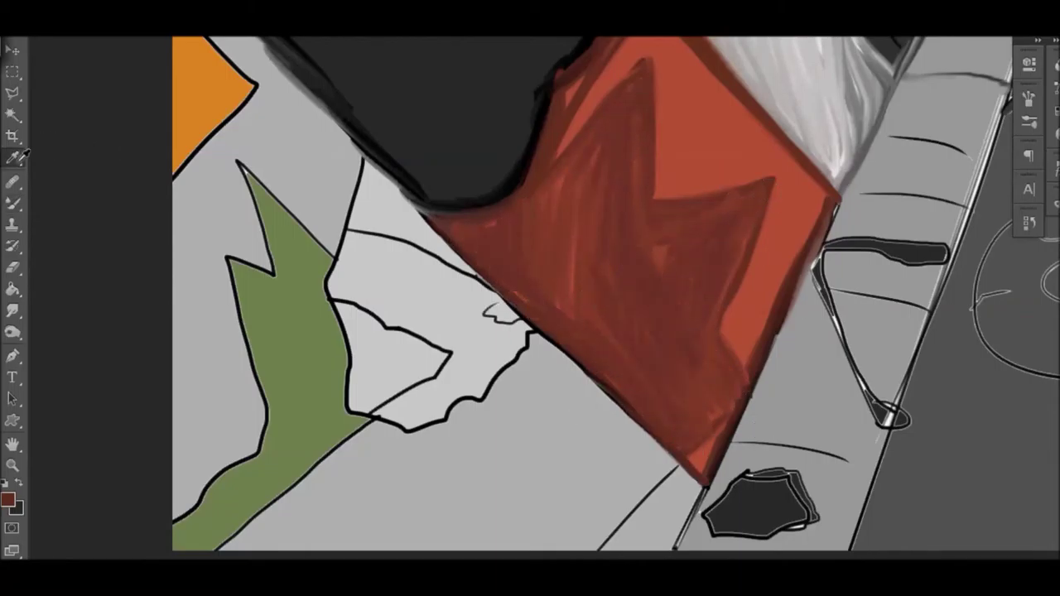
{"action": "scroll", "coordinate": [476, 153], "scroll_direction": "up", "scroll_amount": 6}
{"action": "left_click", "coordinate": [477, 153]}
{"action": "key", "text": "b"}
{"action": "left_click_drag", "start_coordinate": [176, 292], "coordinate": [252, 373]}
Pick a dark green and shade the outline and body of the spiky green shape.
{"action": "scroll", "coordinate": [280, 290], "scroll_direction": "down", "scroll_amount": 5}
{"action": "left_click", "coordinate": [279, 291], "text": "alt"}
{"action": "key", "text": "Return"}
{"action": "left_click_drag", "start_coordinate": [191, 538], "coordinate": [253, 340]}
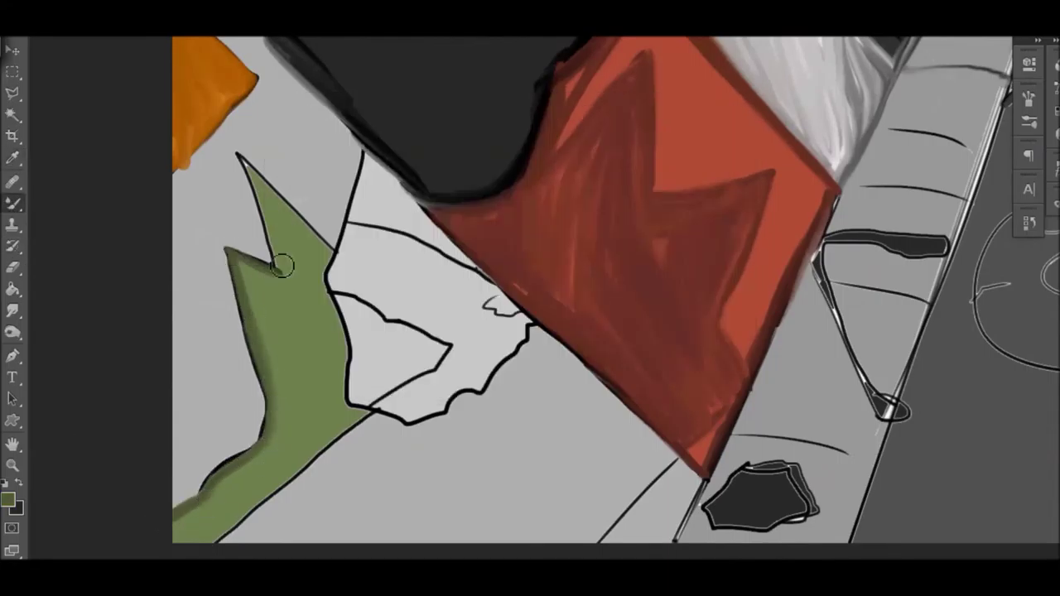
{"action": "left_click_drag", "start_coordinate": [183, 557], "coordinate": [282, 207]}
Pick a gray and shade the broken light gray debris between the green shape and the red building.
{"action": "left_click", "coordinate": [8, 499]}
{"action": "left_click", "coordinate": [631, 139]}
{"action": "key", "text": "b"}
{"action": "mouse_move", "coordinate": [361, 161]}
{"action": "left_mouse_down"}
{"action": "mouse_move", "coordinate": [356, 183]}
{"action": "mouse_move", "coordinate": [488, 303]}
{"action": "mouse_move", "coordinate": [355, 302]}
{"action": "mouse_move", "coordinate": [489, 303]}
{"action": "mouse_move", "coordinate": [414, 256]}
{"action": "mouse_move", "coordinate": [448, 398]}
{"action": "mouse_move", "coordinate": [505, 335]}
{"action": "mouse_move", "coordinate": [395, 401]}
{"action": "mouse_move", "coordinate": [514, 319]}
{"action": "mouse_move", "coordinate": [376, 240]}
{"action": "left_mouse_up"}
{"action": "mouse_move", "coordinate": [371, 304]}
{"action": "left_mouse_down"}
{"action": "mouse_move", "coordinate": [473, 308]}
{"action": "mouse_move", "coordinate": [356, 256]}
{"action": "mouse_move", "coordinate": [462, 355]}
{"action": "mouse_move", "coordinate": [501, 368]}
{"action": "left_mouse_up"}
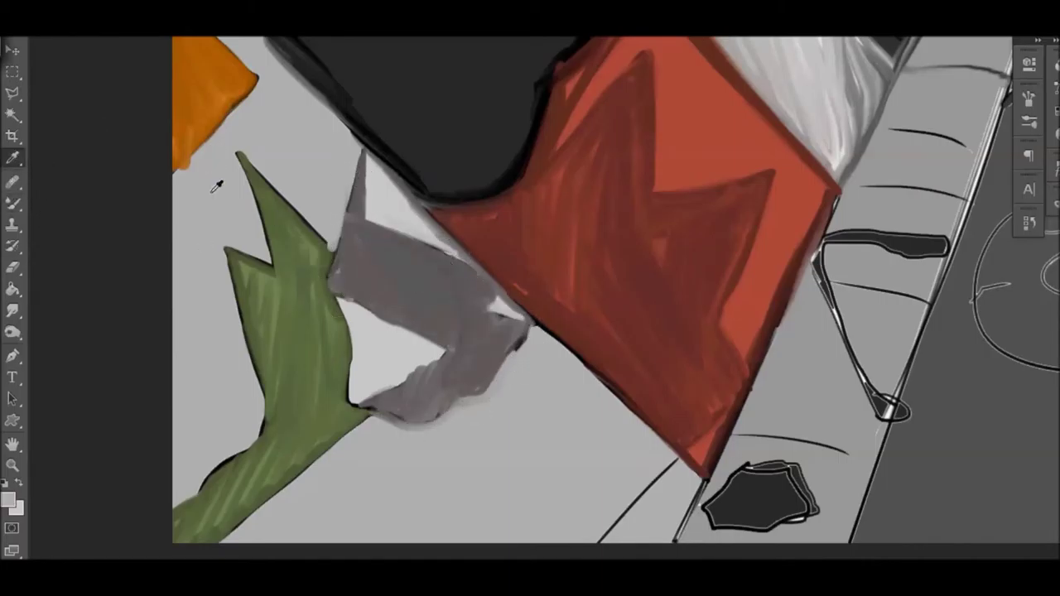
Sample green to blend the spiky shape's edges and tones, and soften the corner lines below the red building.
{"action": "left_click", "coordinate": [12, 202]}
{"action": "left_click", "coordinate": [251, 344], "text": "alt"}
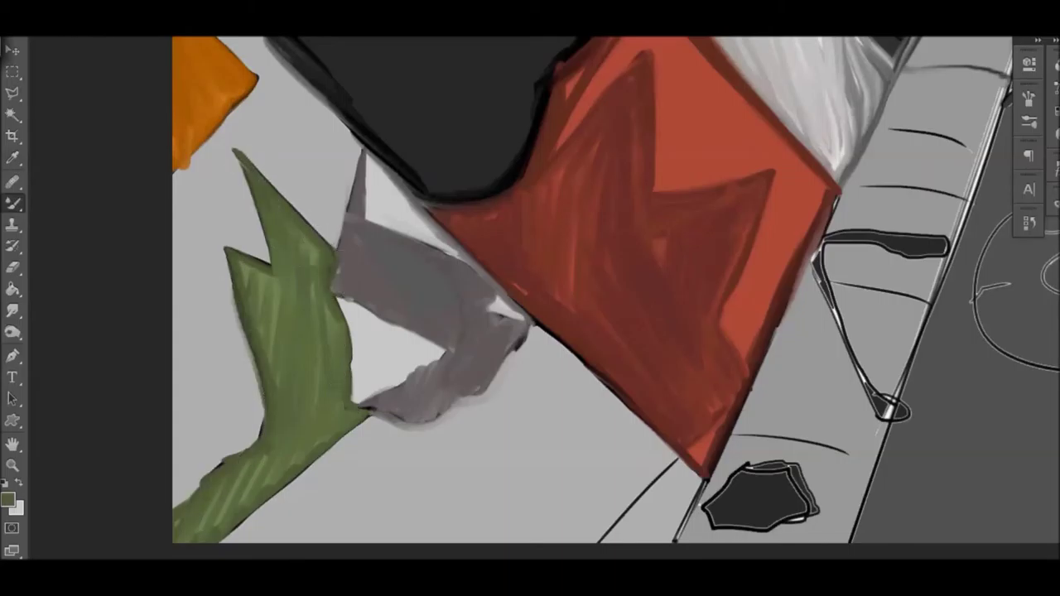
{"action": "scroll", "coordinate": [205, 489], "scroll_direction": "down", "scroll_amount": 2}
{"action": "left_click_drag", "start_coordinate": [267, 236], "coordinate": [315, 319]}
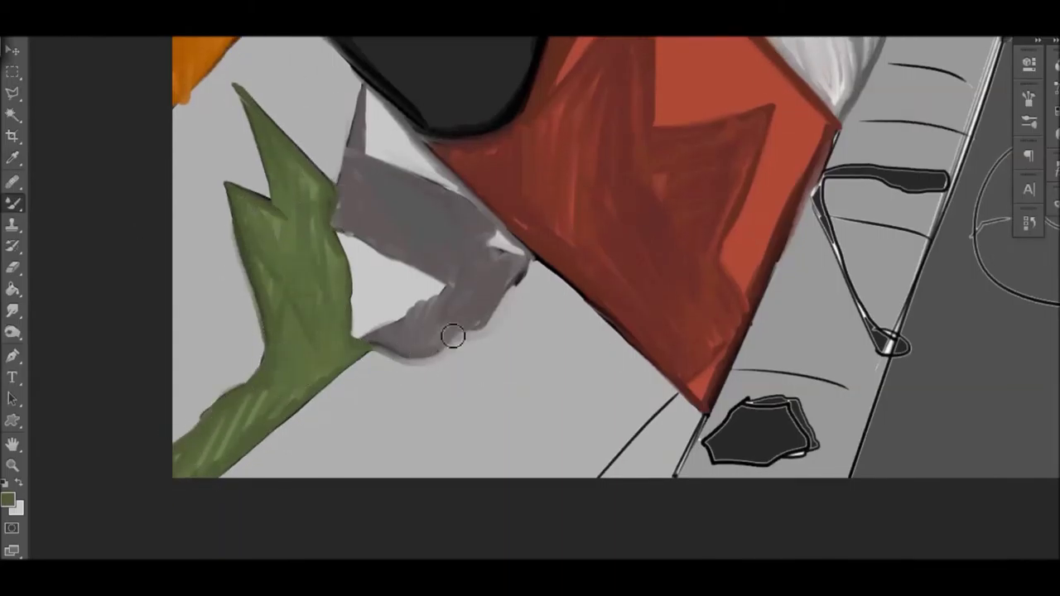
{"action": "left_click_drag", "start_coordinate": [599, 477], "coordinate": [711, 424]}
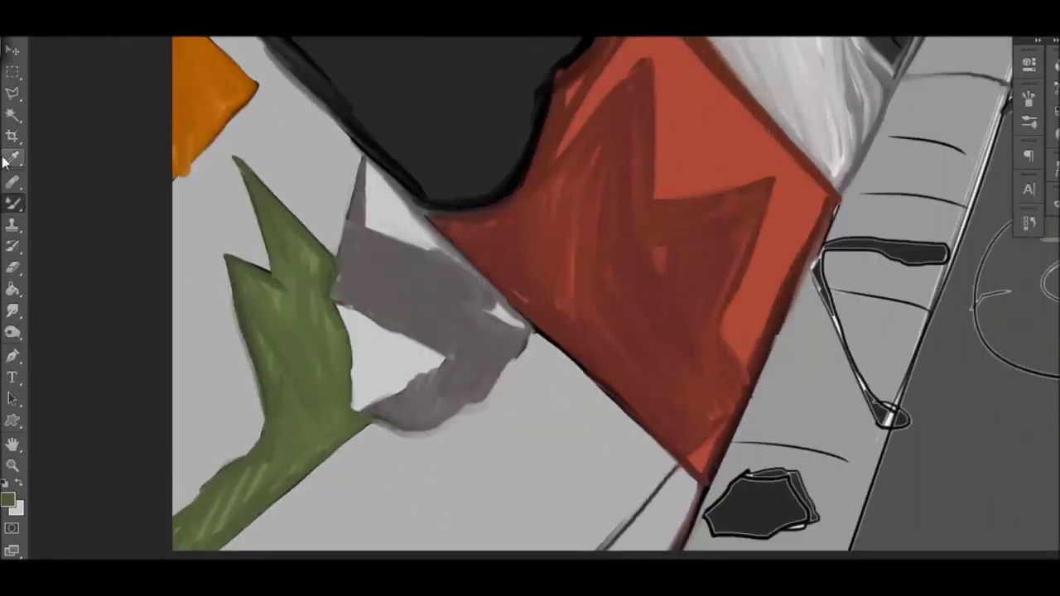
Pick a deeper red and add hatch marks and darker shadow strokes across the red building.
{"action": "left_click", "coordinate": [8, 498]}
{"action": "left_click", "coordinate": [682, 135]}
{"action": "mouse_move", "coordinate": [497, 249]}
{"action": "left_mouse_down"}
{"action": "mouse_move", "coordinate": [622, 398]}
{"action": "mouse_move", "coordinate": [605, 223]}
{"action": "mouse_move", "coordinate": [699, 389]}
{"action": "mouse_move", "coordinate": [745, 142]}
{"action": "mouse_move", "coordinate": [724, 170]}
{"action": "left_mouse_up"}
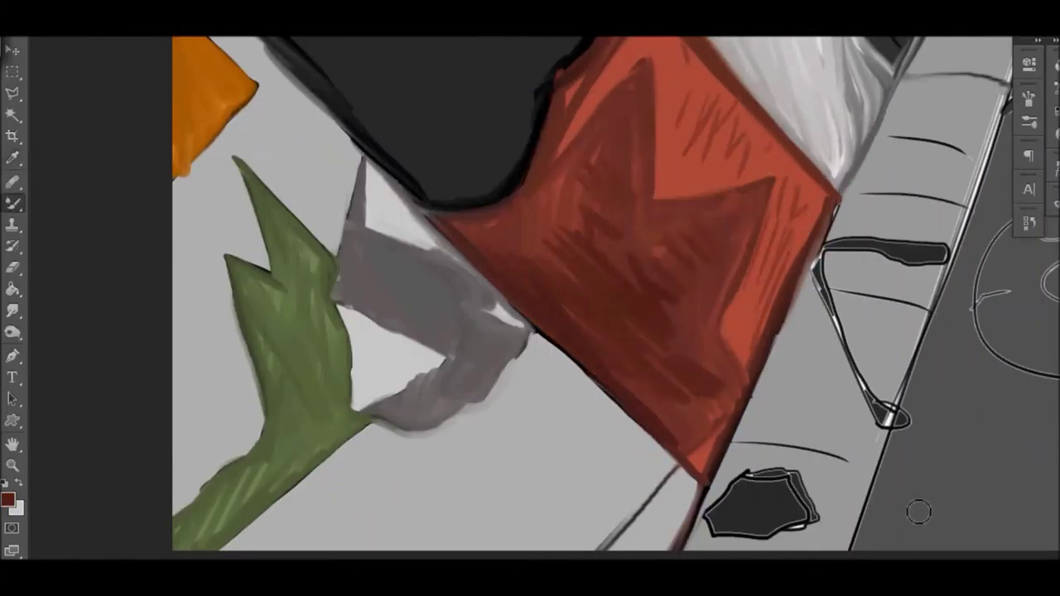
Shade the black-rimmed white circle at the lower end of the road.
{"action": "scroll", "coordinate": [913, 506], "scroll_direction": "right", "scroll_amount": 10}
{"action": "left_click", "coordinate": [690, 523], "text": "alt"}
{"action": "mouse_move", "coordinate": [690, 524]}
{"action": "left_mouse_down"}
{"action": "mouse_move", "coordinate": [713, 530]}
{"action": "mouse_move", "coordinate": [696, 522]}
{"action": "mouse_move", "coordinate": [700, 538]}
{"action": "mouse_move", "coordinate": [767, 530]}
{"action": "left_mouse_up"}
Pick a dark gray to paint the round crater in the road, undoing the stray strokes and defining its rings.
{"action": "left_click", "coordinate": [8, 499]}
{"action": "left_click", "coordinate": [670, 135]}
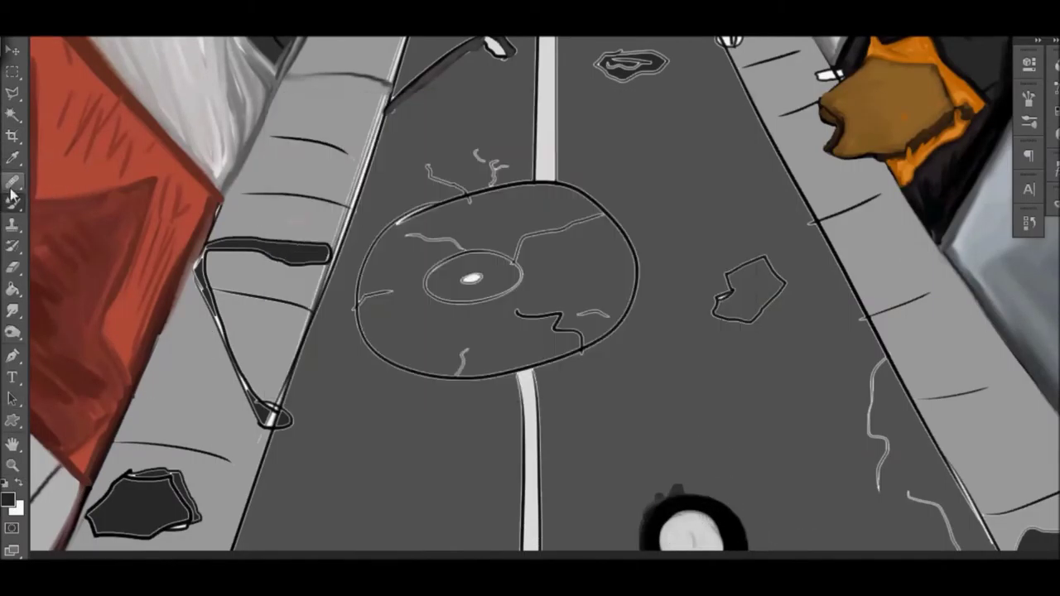
{"action": "mouse_move", "coordinate": [464, 195]}
{"action": "left_mouse_down"}
{"action": "mouse_move", "coordinate": [365, 331]}
{"action": "mouse_move", "coordinate": [638, 265]}
{"action": "mouse_move", "coordinate": [570, 329]}
{"action": "mouse_move", "coordinate": [538, 273]}
{"action": "mouse_move", "coordinate": [393, 270]}
{"action": "mouse_move", "coordinate": [429, 321]}
{"action": "mouse_move", "coordinate": [377, 298]}
{"action": "mouse_move", "coordinate": [602, 244]}
{"action": "left_mouse_up"}
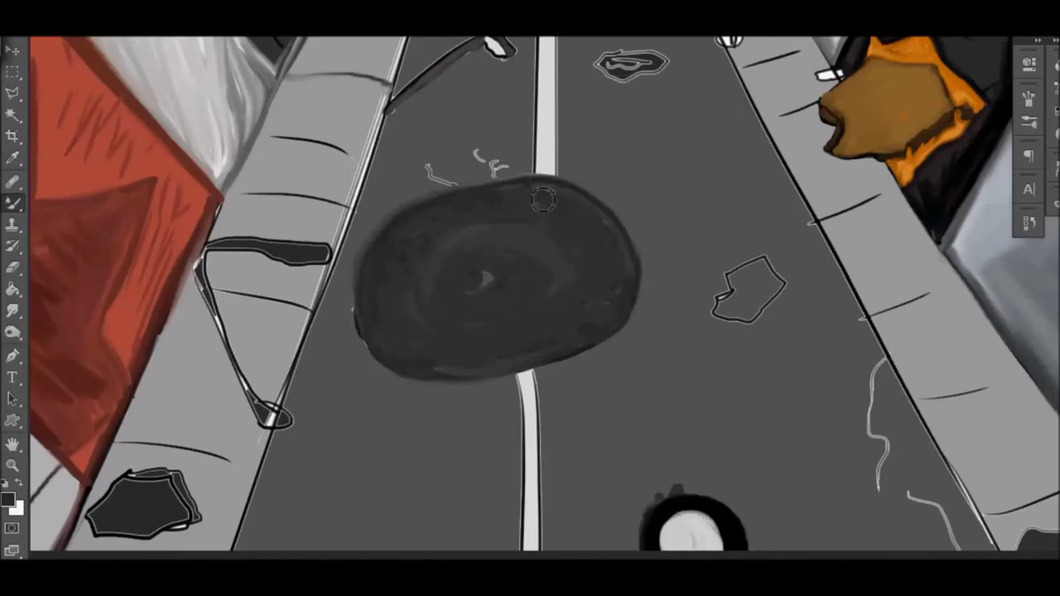
{"action": "key", "text": "ctrl+alt+z"}
{"action": "key", "text": "ctrl+alt+z"}
{"action": "key", "text": "ctrl+alt+z"}
Continue the white lane line across the crater and add curved black cracks inside it.
{"action": "key", "text": "x"}
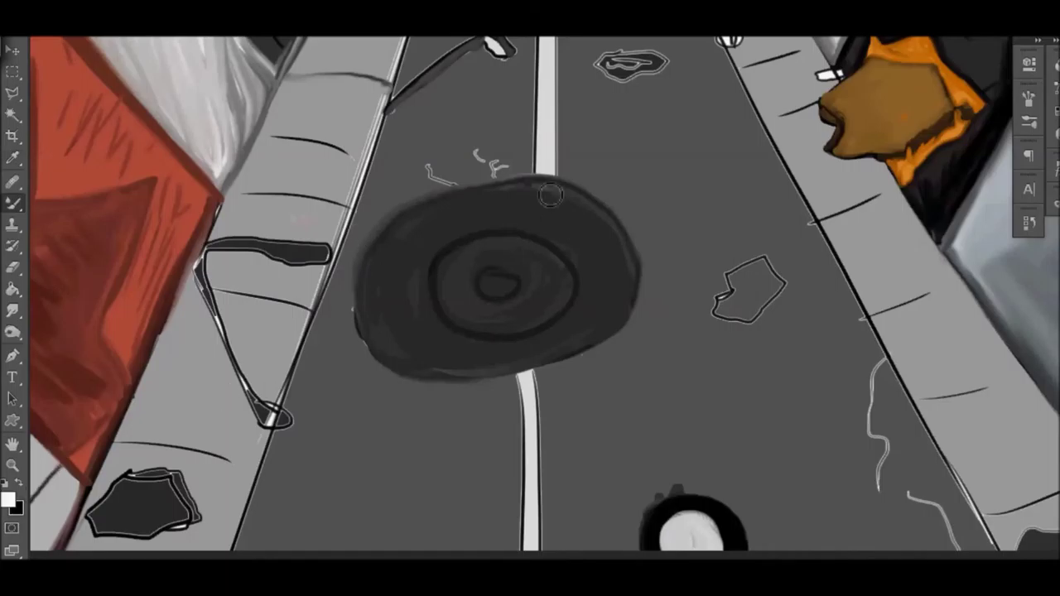
{"action": "left_click_drag", "start_coordinate": [542, 183], "coordinate": [539, 335]}
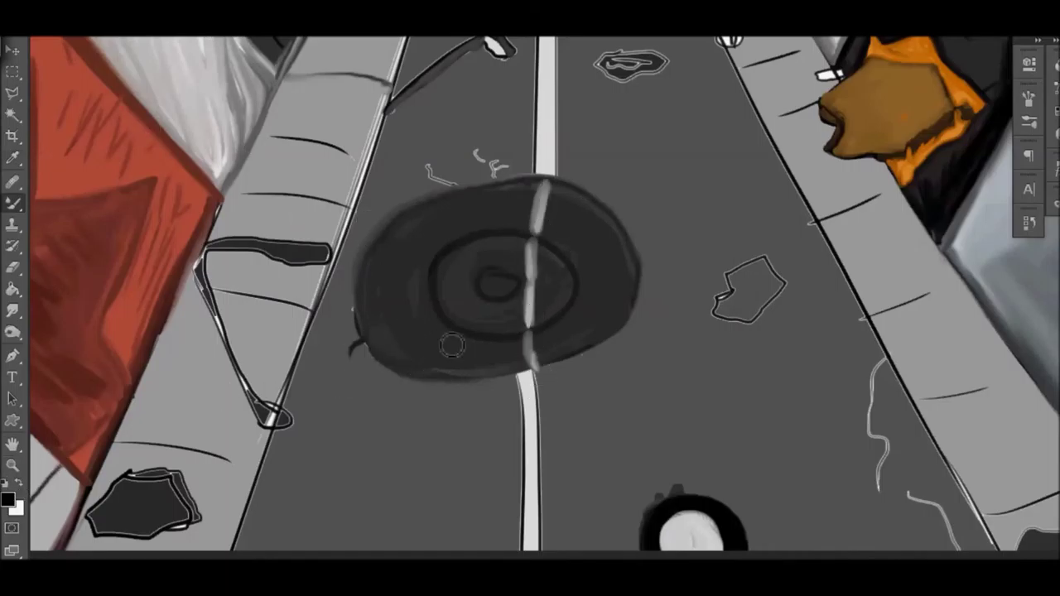
{"action": "left_click_drag", "start_coordinate": [382, 236], "coordinate": [530, 360]}
Shade the pothole and the sidewalk rock with black, and trace the cracks along the right side of the road.
{"action": "mouse_move", "coordinate": [735, 291]}
{"action": "left_mouse_down"}
{"action": "mouse_move", "coordinate": [775, 272]}
{"action": "mouse_move", "coordinate": [727, 280]}
{"action": "mouse_move", "coordinate": [743, 326]}
{"action": "mouse_move", "coordinate": [745, 276]}
{"action": "mouse_move", "coordinate": [777, 278]}
{"action": "left_mouse_up"}
{"action": "left_click_drag", "start_coordinate": [164, 527], "coordinate": [118, 499]}
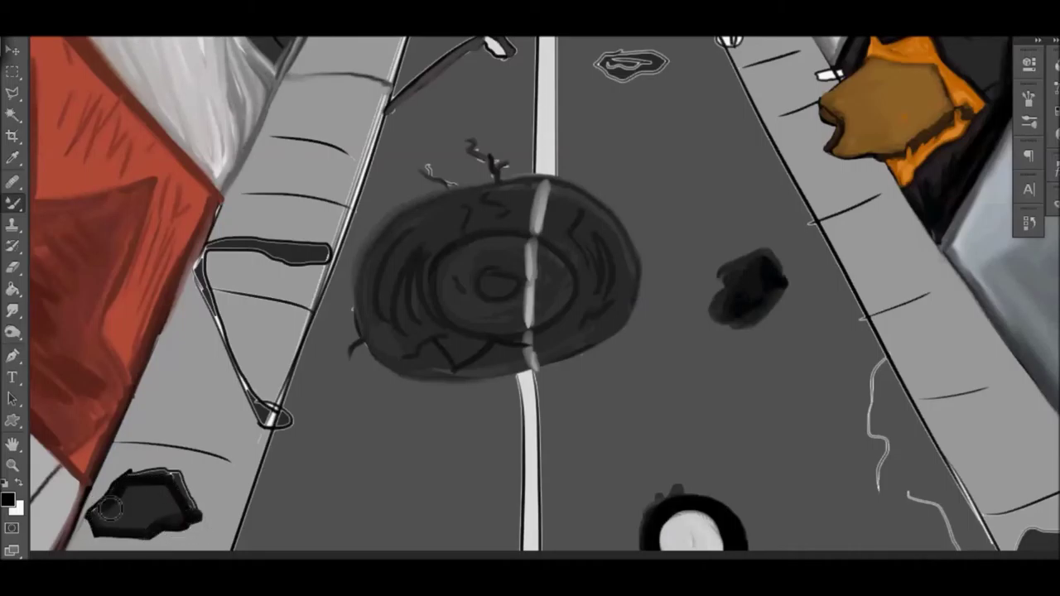
{"action": "mouse_move", "coordinate": [877, 378]}
{"action": "left_mouse_down"}
{"action": "mouse_move", "coordinate": [549, 379]}
{"action": "mouse_move", "coordinate": [768, 484]}
{"action": "left_mouse_up"}
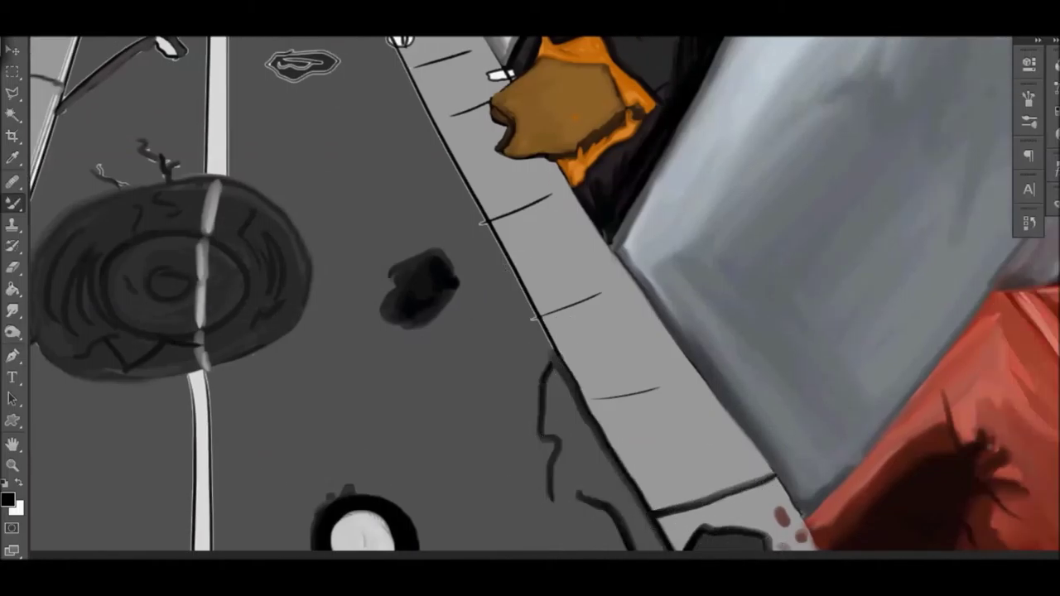
Trace the right curb and the seams between its sidewalk slabs with black strokes.
{"action": "left_click_drag", "start_coordinate": [568, 358], "coordinate": [486, 207]}
{"action": "left_click_drag", "start_coordinate": [555, 317], "coordinate": [601, 295]}
{"action": "left_click_drag", "start_coordinate": [592, 400], "coordinate": [658, 388]}
{"action": "mouse_move", "coordinate": [508, 208]}
{"action": "left_mouse_down"}
{"action": "mouse_move", "coordinate": [508, 443]}
{"action": "mouse_move", "coordinate": [563, 431]}
{"action": "left_mouse_up"}
{"action": "left_click_drag", "start_coordinate": [406, 308], "coordinate": [477, 285]}
Darken the left sidewalk's seams and curb, and edge the white lane line with black.
{"action": "left_click_drag", "start_coordinate": [364, 217], "coordinate": [830, 213]}
{"action": "left_click_drag", "start_coordinate": [298, 424], "coordinate": [407, 447]}
{"action": "left_click_drag", "start_coordinate": [327, 370], "coordinate": [414, 389]}
{"action": "left_click_drag", "start_coordinate": [443, 331], "coordinate": [497, 162]}
{"action": "left_click_drag", "start_coordinate": [596, 406], "coordinate": [598, 176]}
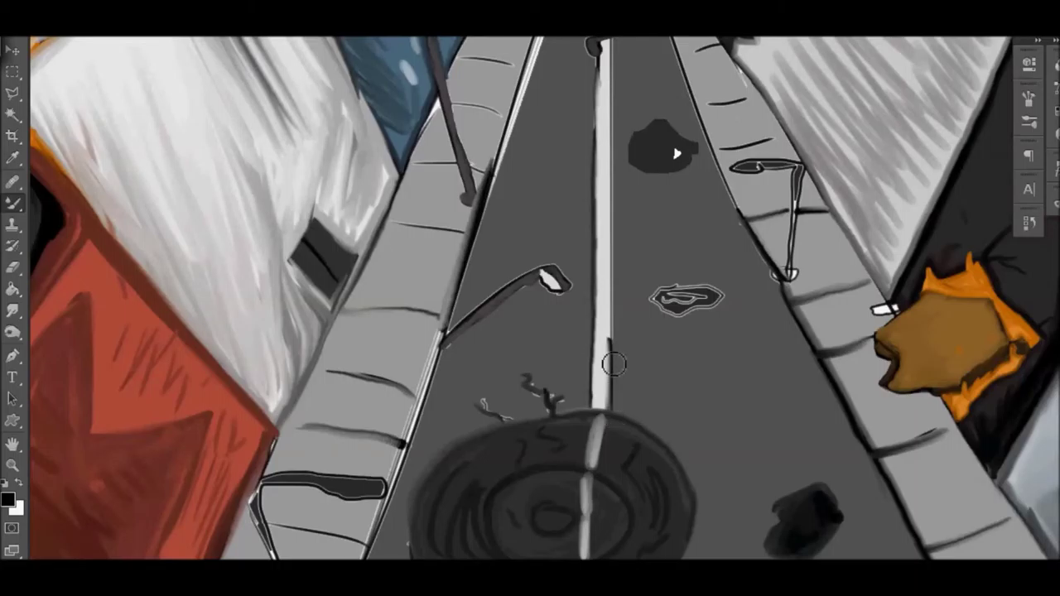
{"action": "left_click_drag", "start_coordinate": [614, 363], "coordinate": [599, 75]}
Paint the debris at the road's far end black and shade the small gray building beside it.
{"action": "left_click_drag", "start_coordinate": [794, 306], "coordinate": [793, 595]}
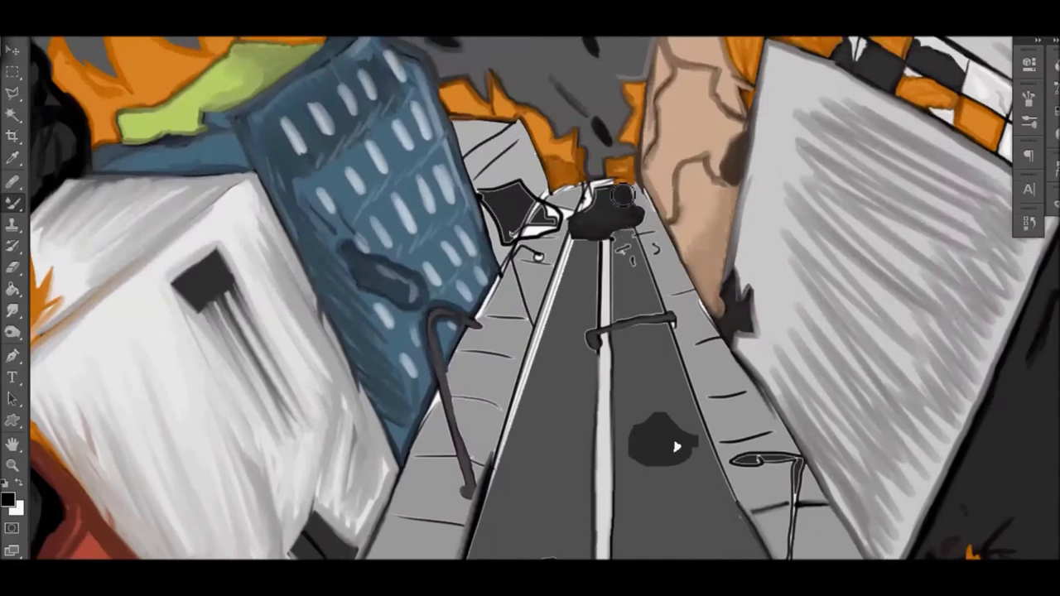
{"action": "left_click_drag", "start_coordinate": [517, 138], "coordinate": [477, 158]}
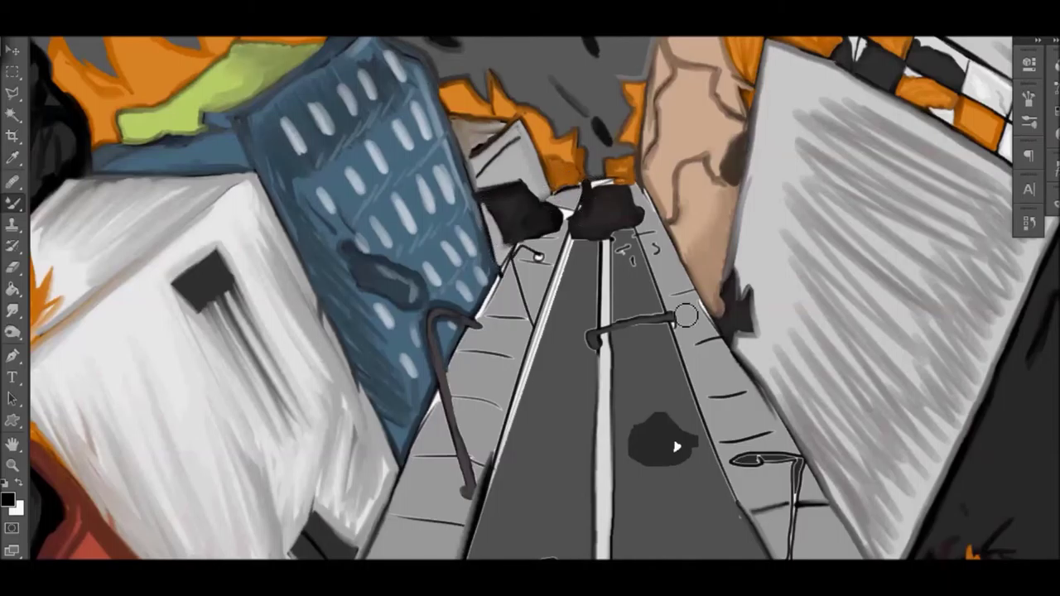
{"action": "scroll", "coordinate": [686, 315], "scroll_direction": "down", "scroll_amount": 5}
{"action": "scroll", "coordinate": [414, 513], "scroll_direction": "up", "scroll_amount": 2}
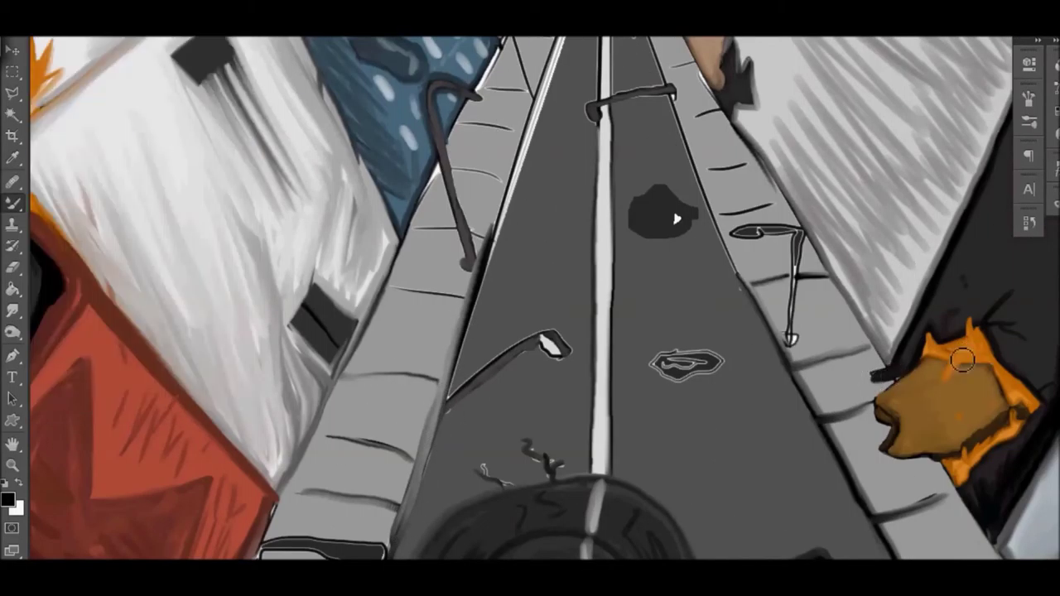
{"action": "scroll", "coordinate": [962, 360], "scroll_direction": "up", "scroll_amount": 6}
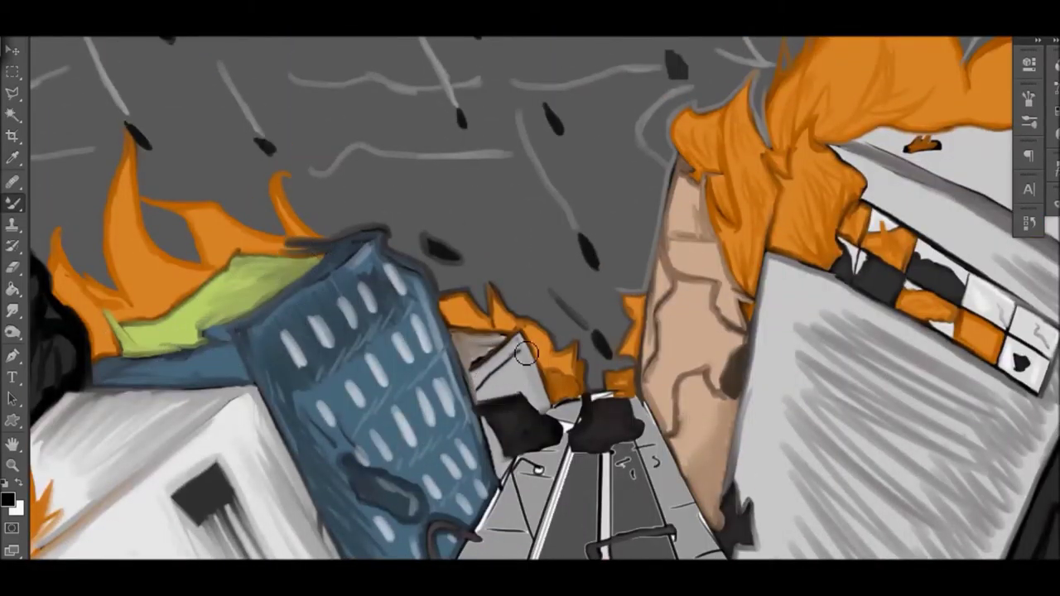
Pick a dark gray and paint over the bent street lamp on the lower left sidewalk.
{"action": "scroll", "coordinate": [665, 192], "scroll_direction": "down", "scroll_amount": 8}
{"action": "left_click", "coordinate": [8, 499]}
{"action": "left_click", "coordinate": [671, 140]}
{"action": "left_click_drag", "start_coordinate": [253, 221], "coordinate": [285, 292]}
{"action": "mouse_move", "coordinate": [298, 189]}
{"action": "left_mouse_down"}
{"action": "mouse_move", "coordinate": [365, 263]}
{"action": "mouse_move", "coordinate": [354, 291]}
{"action": "mouse_move", "coordinate": [415, 282]}
{"action": "mouse_move", "coordinate": [351, 359]}
{"action": "mouse_move", "coordinate": [315, 378]}
{"action": "mouse_move", "coordinate": [289, 419]}
{"action": "left_mouse_up"}
Cover the left curb's white outline with dark gray and soften the far end of the right sidewalk.
{"action": "scroll", "coordinate": [676, 117], "scroll_direction": "up", "scroll_amount": 5}
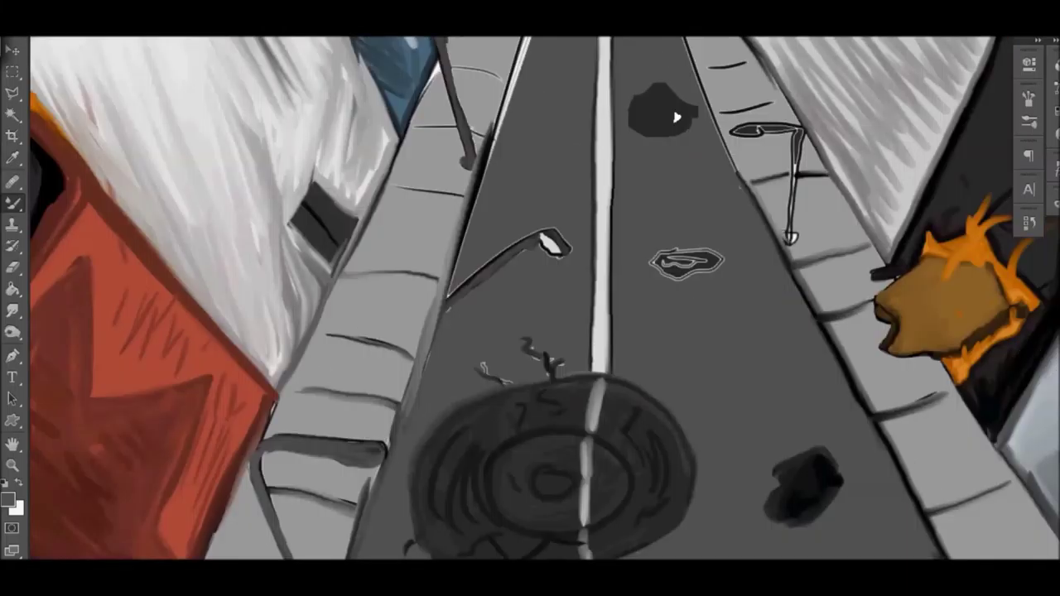
{"action": "scroll", "coordinate": [447, 330], "scroll_direction": "up", "scroll_amount": 5}
{"action": "left_click_drag", "start_coordinate": [429, 380], "coordinate": [570, 196]}
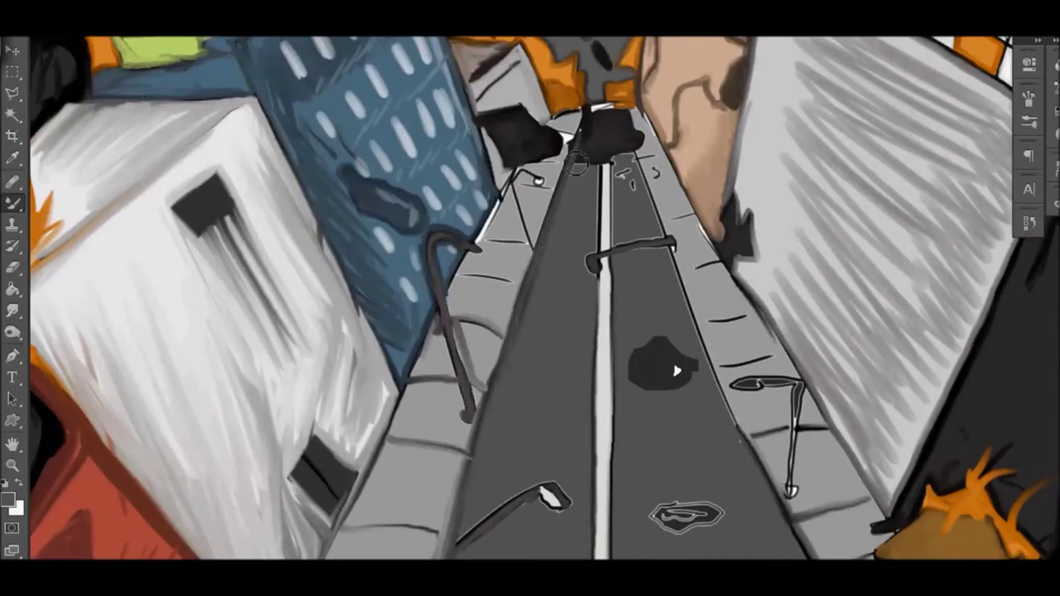
{"action": "mouse_move", "coordinate": [758, 313]}
{"action": "left_mouse_down"}
{"action": "mouse_move", "coordinate": [675, 165]}
{"action": "mouse_move", "coordinate": [647, 161]}
{"action": "left_mouse_up"}
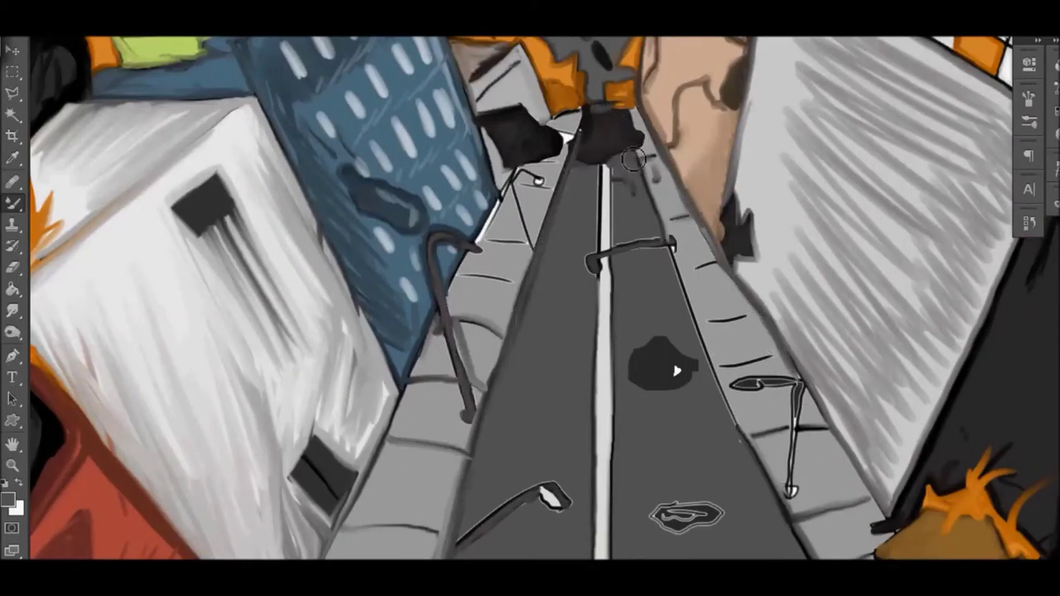
Shade the far left sidewalk seams and lamp, and blend the right curb and nearby pothole in dark gray.
{"action": "mouse_move", "coordinate": [540, 185]}
{"action": "left_mouse_down"}
{"action": "mouse_move", "coordinate": [505, 239]}
{"action": "mouse_move", "coordinate": [451, 405]}
{"action": "left_mouse_up"}
{"action": "left_click_drag", "start_coordinate": [667, 240], "coordinate": [725, 409]}
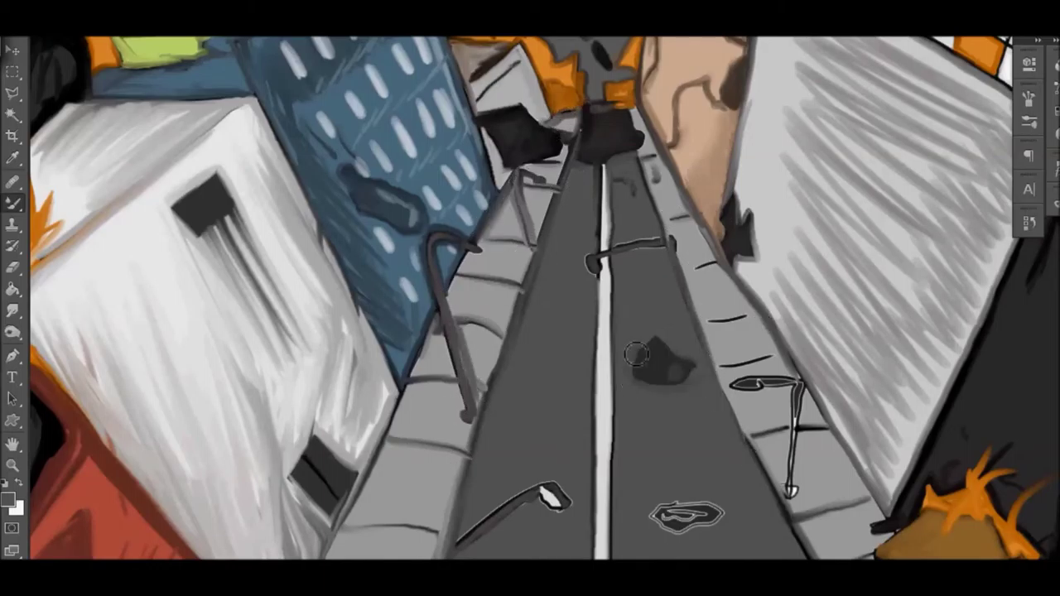
Paint the street lamps and right sidewalk seams dark gray, and fill the outlined pothole above the crater.
{"action": "scroll", "coordinate": [818, 253], "scroll_direction": "down", "scroll_amount": 3}
{"action": "left_click_drag", "start_coordinate": [733, 268], "coordinate": [794, 272]}
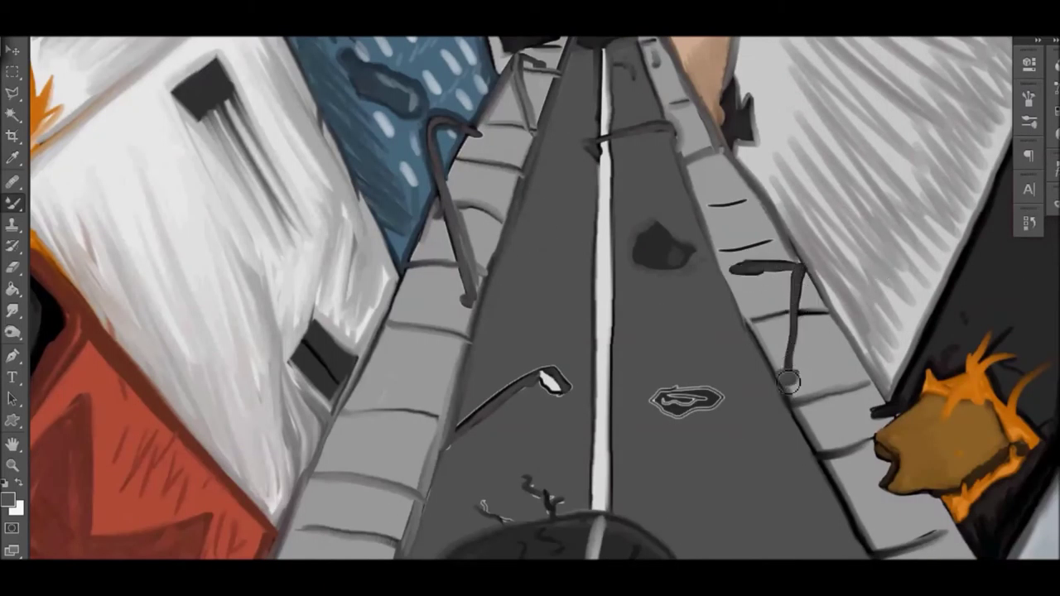
{"action": "key", "text": "ctrl+z"}
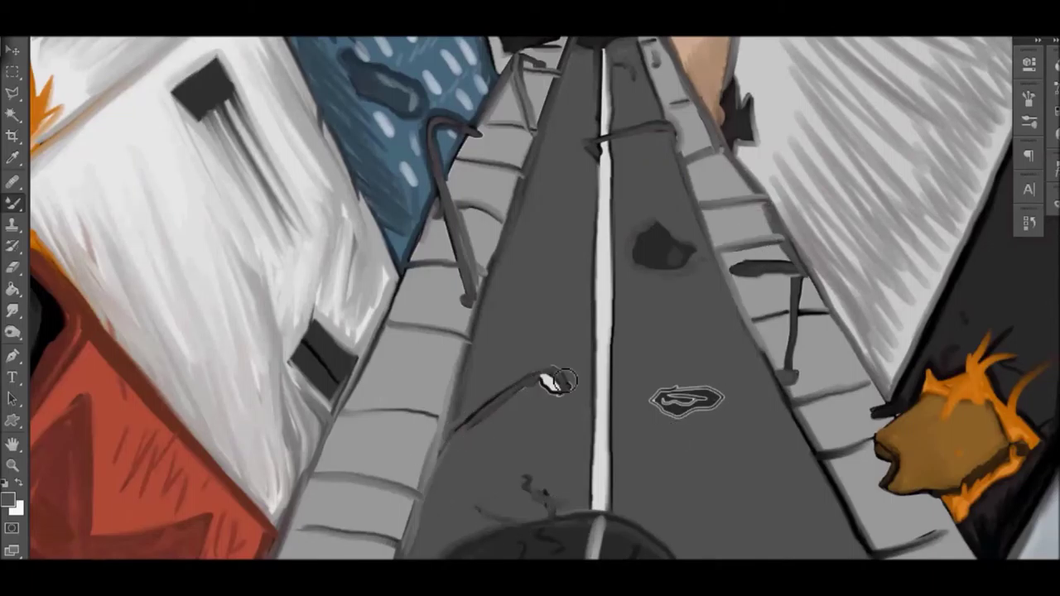
{"action": "left_click_drag", "start_coordinate": [694, 385], "coordinate": [692, 419]}
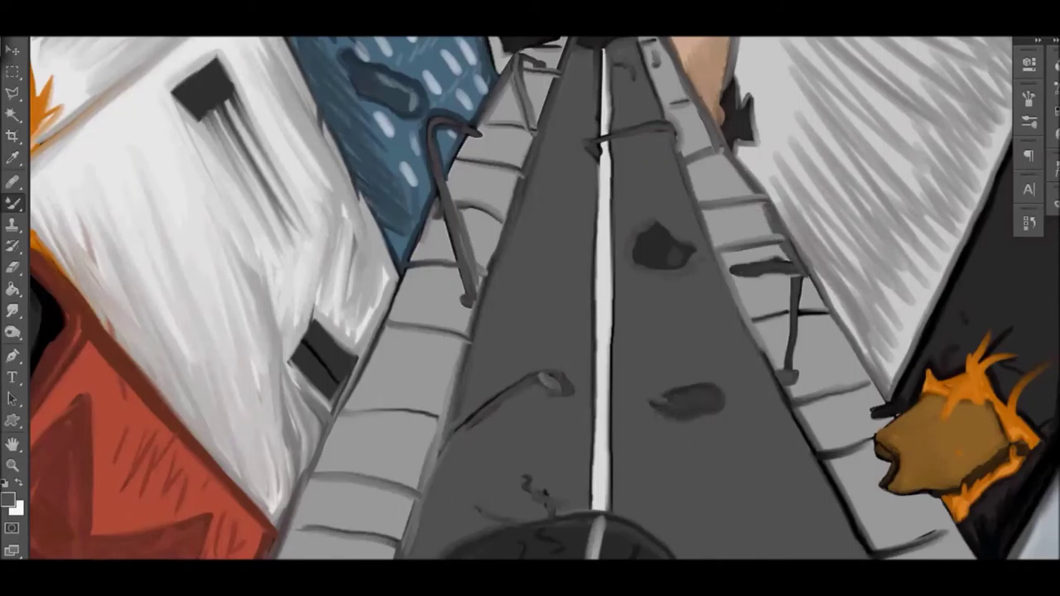
Shade the base of the tan building with dark vertical strokes and blend the gray building's lower shading.
{"action": "scroll", "coordinate": [963, 111], "scroll_direction": "up", "scroll_amount": 4}
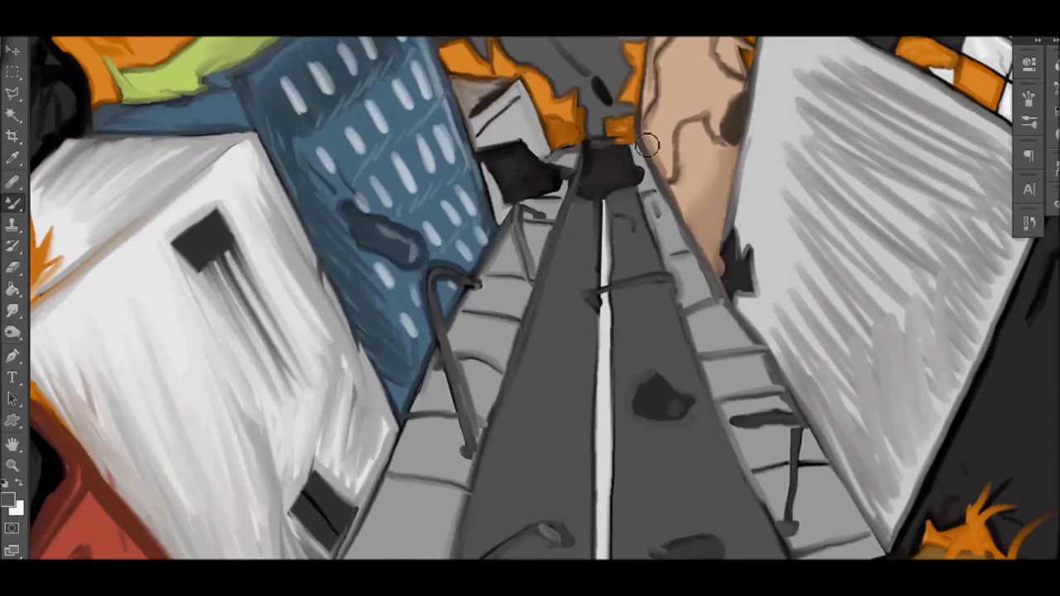
{"action": "scroll", "coordinate": [665, 212], "scroll_direction": "up", "scroll_amount": 5}
{"action": "mouse_move", "coordinate": [723, 462]}
{"action": "left_mouse_down"}
{"action": "mouse_move", "coordinate": [691, 348]}
{"action": "mouse_move", "coordinate": [696, 387]}
{"action": "left_mouse_up"}
{"action": "scroll", "coordinate": [923, 234], "scroll_direction": "up", "scroll_amount": 4}
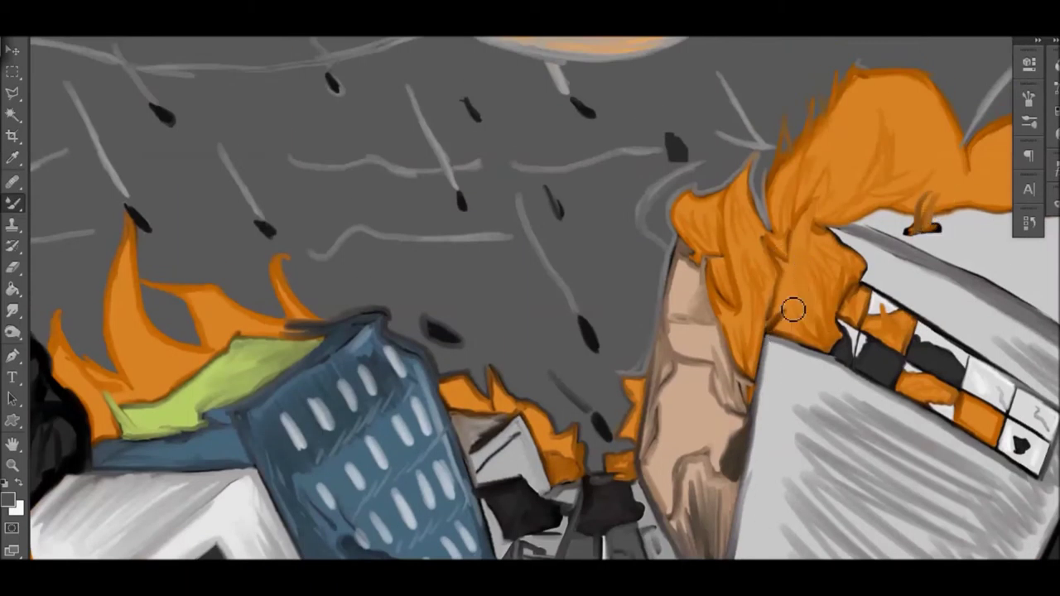
Pick a near-black colour and brush dark cloud strokes along the upper edge of the sky's far left part.
{"action": "scroll", "coordinate": [822, 122], "scroll_direction": "down", "scroll_amount": 9}
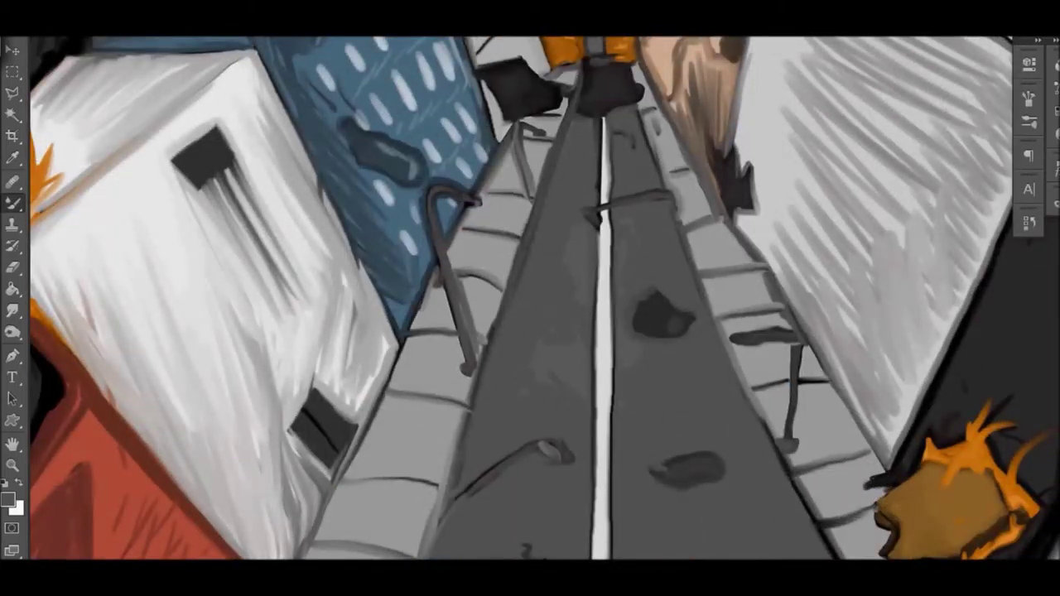
{"action": "key", "text": "z"}
{"action": "mouse_move", "coordinate": [571, 60]}
{"action": "left_mouse_down"}
{"action": "mouse_move", "coordinate": [417, 155]}
{"action": "mouse_move", "coordinate": [369, 148]}
{"action": "left_mouse_up"}
{"action": "left_click", "coordinate": [552, 324], "text": "alt"}
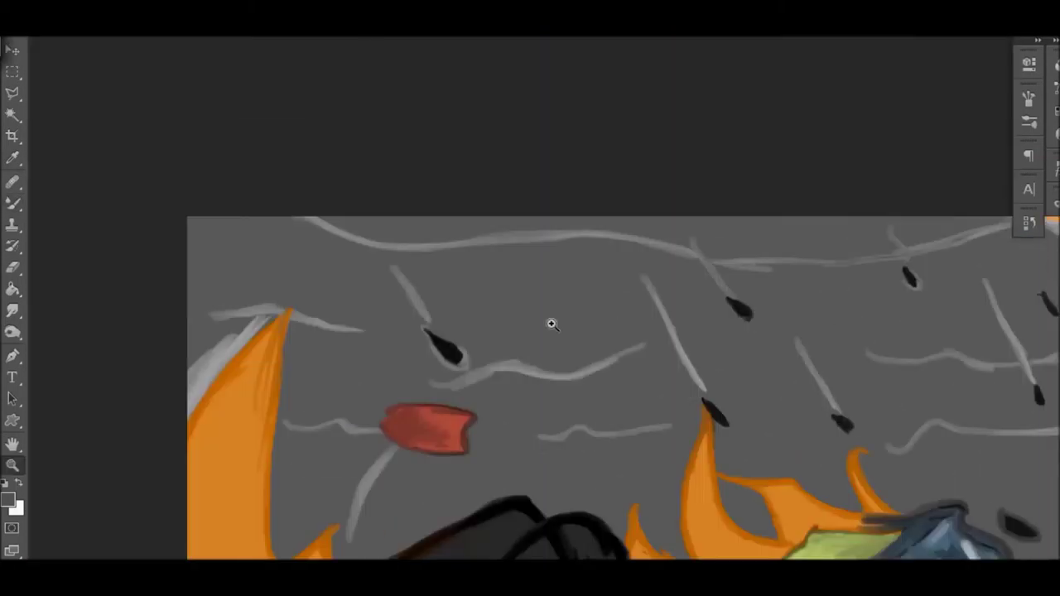
{"action": "left_click", "coordinate": [9, 500]}
{"action": "key", "text": "Return"}
{"action": "key", "text": "b"}
{"action": "right_click", "coordinate": [213, 231]}
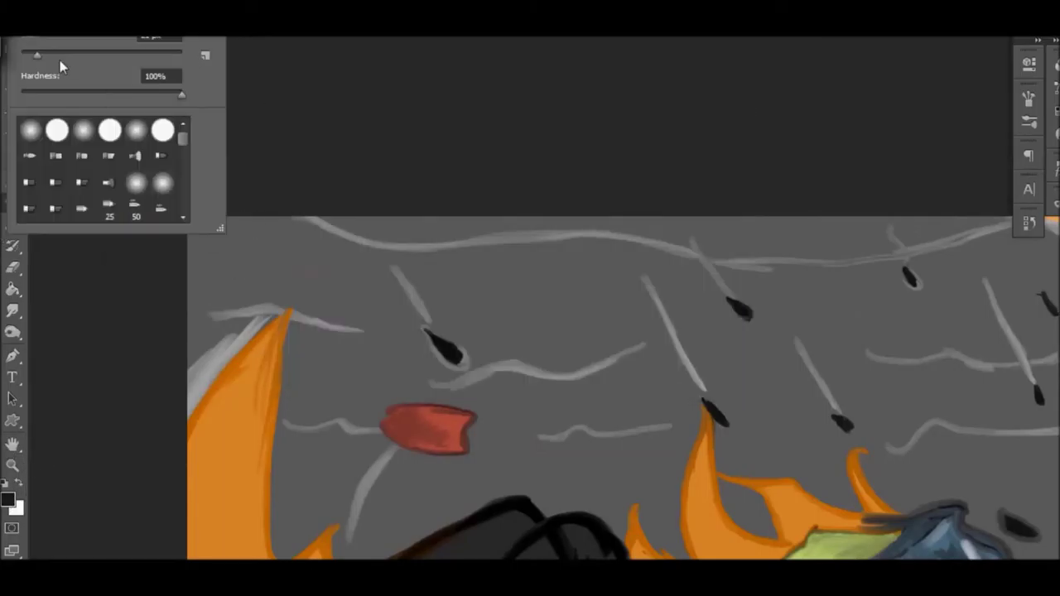
{"action": "key", "text": "Return"}
{"action": "mouse_move", "coordinate": [316, 219]}
{"action": "left_mouse_down"}
{"action": "mouse_move", "coordinate": [191, 227]}
{"action": "mouse_move", "coordinate": [573, 252]}
{"action": "left_mouse_up"}
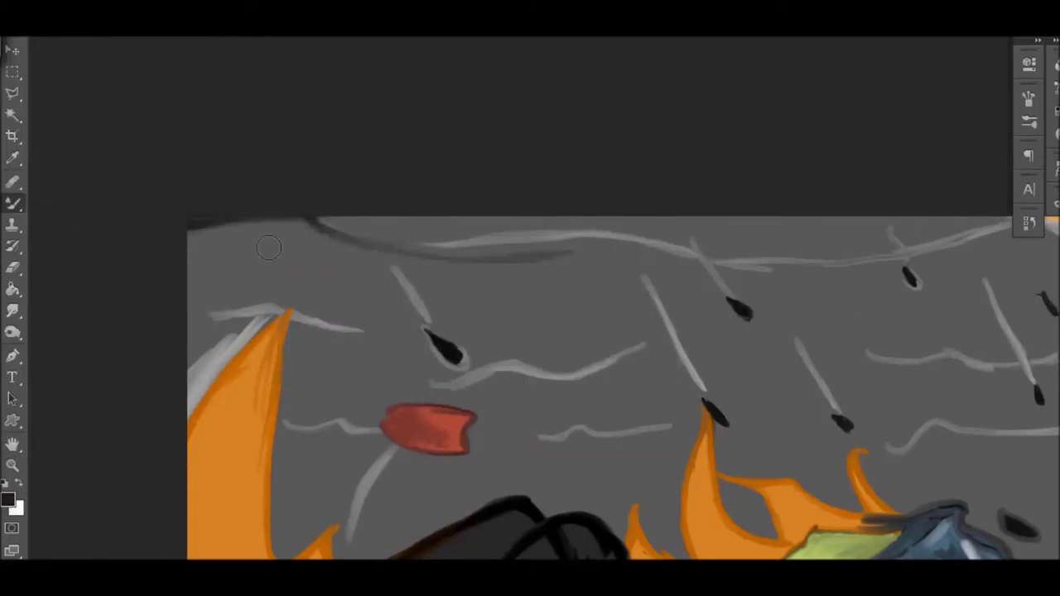
{"action": "left_click_drag", "start_coordinate": [190, 313], "coordinate": [358, 306]}
{"action": "left_click_drag", "start_coordinate": [398, 248], "coordinate": [676, 244]}
Brush dark wavy cloud strokes along the upper edge of the right sky and above the gray building's roof.
{"action": "scroll", "coordinate": [582, 248], "scroll_direction": "right", "scroll_amount": 5}
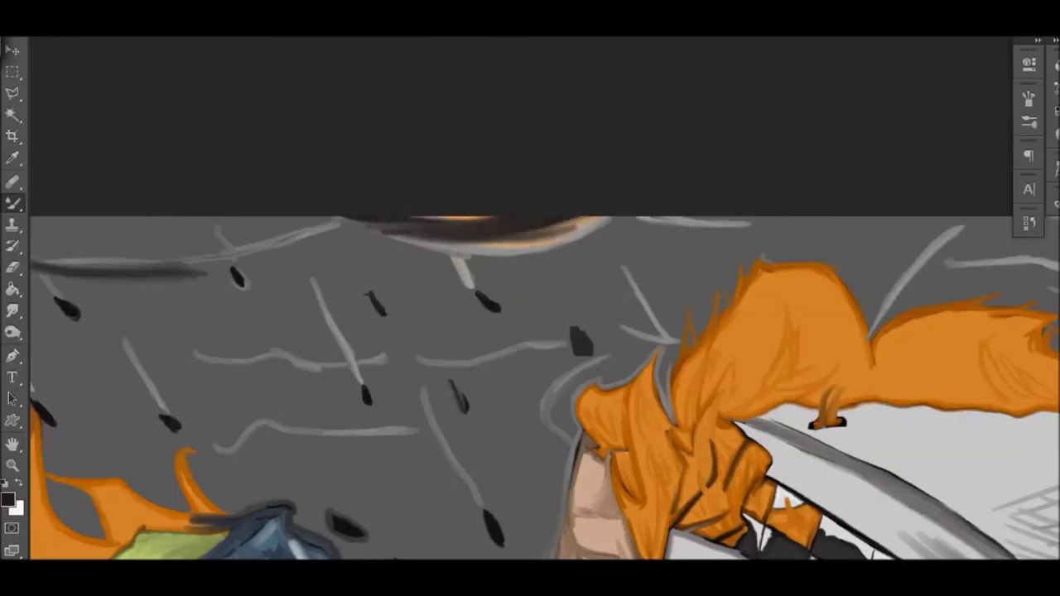
{"action": "scroll", "coordinate": [646, 459], "scroll_direction": "right", "scroll_amount": 6}
{"action": "left_click_drag", "start_coordinate": [462, 210], "coordinate": [815, 225]}
{"action": "left_click_drag", "start_coordinate": [791, 236], "coordinate": [617, 252]}
{"action": "left_click_drag", "start_coordinate": [459, 348], "coordinate": [662, 323]}
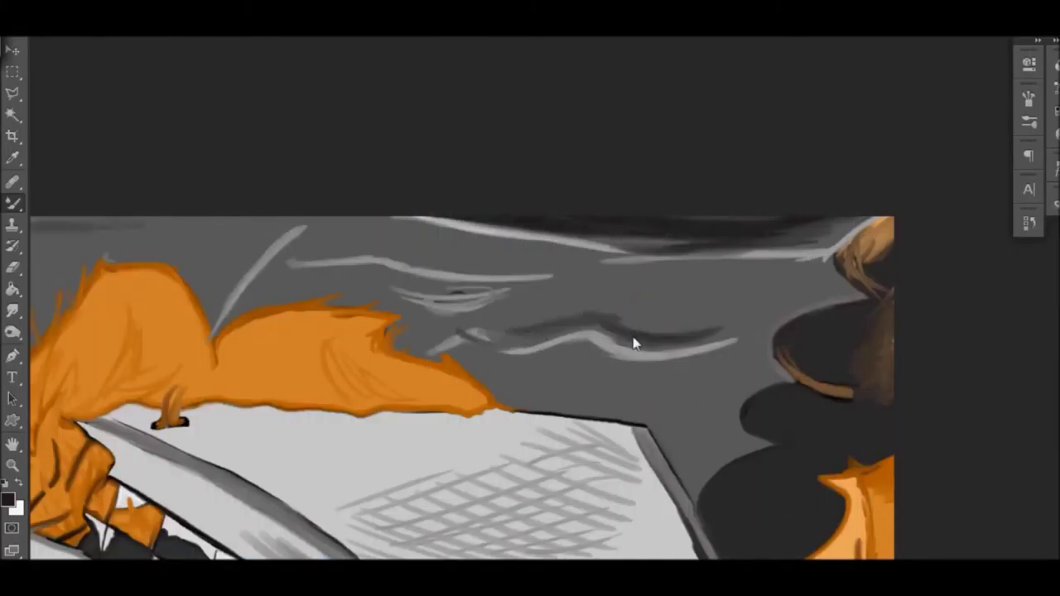
{"action": "left_click_drag", "start_coordinate": [778, 310], "coordinate": [572, 331]}
{"action": "left_click_drag", "start_coordinate": [637, 298], "coordinate": [456, 306]}
{"action": "left_click_drag", "start_coordinate": [286, 273], "coordinate": [522, 289]}
{"action": "left_click_drag", "start_coordinate": [468, 285], "coordinate": [792, 276]}
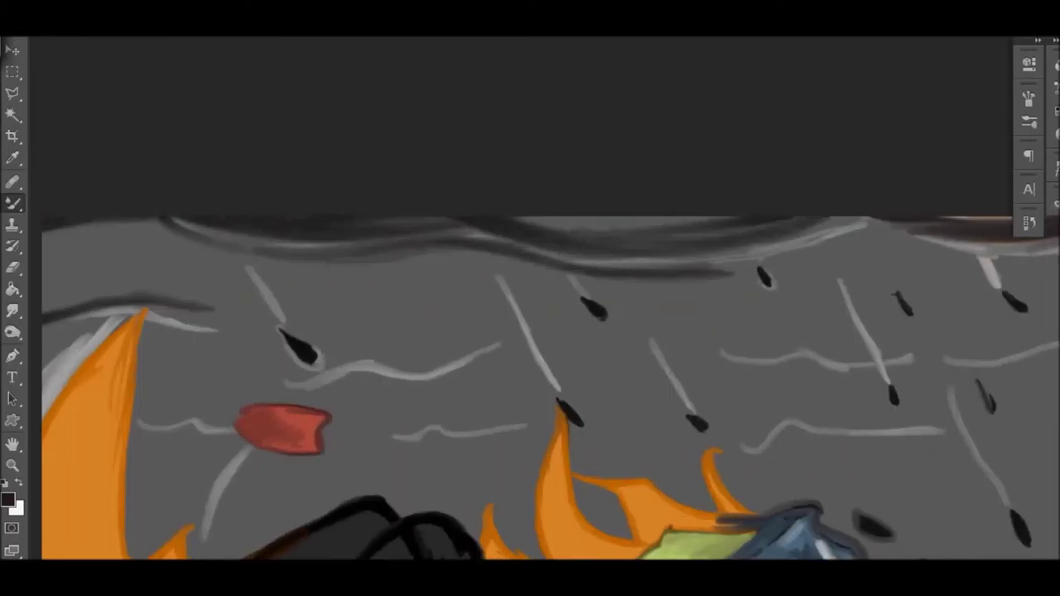
Darken the sky's upper edge and fill the far left corner above the tall flame with dark strokes.
{"action": "left_click_drag", "start_coordinate": [516, 224], "coordinate": [1010, 222]}
{"action": "scroll", "coordinate": [530, 331], "scroll_direction": "left", "scroll_amount": 5}
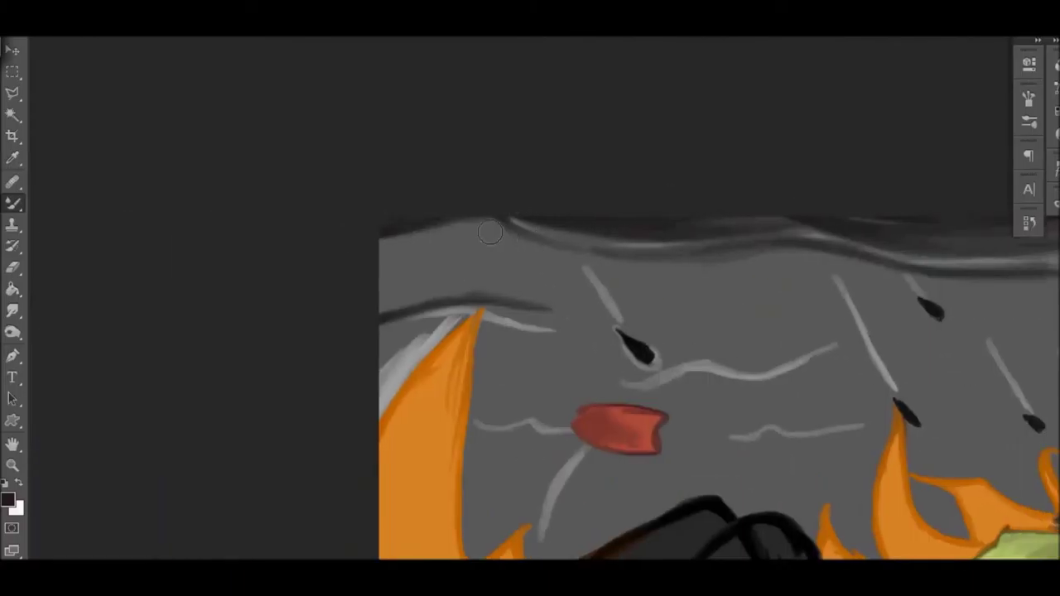
{"action": "left_click_drag", "start_coordinate": [510, 236], "coordinate": [377, 244]}
{"action": "left_click_drag", "start_coordinate": [482, 269], "coordinate": [350, 253]}
{"action": "left_click_drag", "start_coordinate": [477, 231], "coordinate": [377, 248]}
{"action": "left_click_drag", "start_coordinate": [507, 302], "coordinate": [378, 282]}
Layer horizontal dark cloud bands between the falling debris across the left and middle sky.
{"action": "left_click_drag", "start_coordinate": [510, 237], "coordinate": [795, 286]}
{"action": "left_click_drag", "start_coordinate": [688, 298], "coordinate": [816, 323]}
{"action": "scroll", "coordinate": [530, 372], "scroll_direction": "right", "scroll_amount": 5}
{"action": "mouse_move", "coordinate": [563, 298]}
{"action": "left_mouse_down"}
{"action": "mouse_move", "coordinate": [811, 373]}
{"action": "mouse_move", "coordinate": [999, 367]}
{"action": "left_mouse_up"}
{"action": "scroll", "coordinate": [999, 367], "scroll_direction": "down", "scroll_amount": 3}
{"action": "left_click_drag", "start_coordinate": [460, 203], "coordinate": [323, 217]}
{"action": "left_click_drag", "start_coordinate": [177, 207], "coordinate": [73, 219]}
{"action": "left_click_drag", "start_coordinate": [86, 145], "coordinate": [236, 126]}
{"action": "left_click_drag", "start_coordinate": [258, 132], "coordinate": [429, 102]}
{"action": "left_click_drag", "start_coordinate": [480, 264], "coordinate": [319, 273]}
{"action": "left_click_drag", "start_coordinate": [514, 277], "coordinate": [994, 264]}
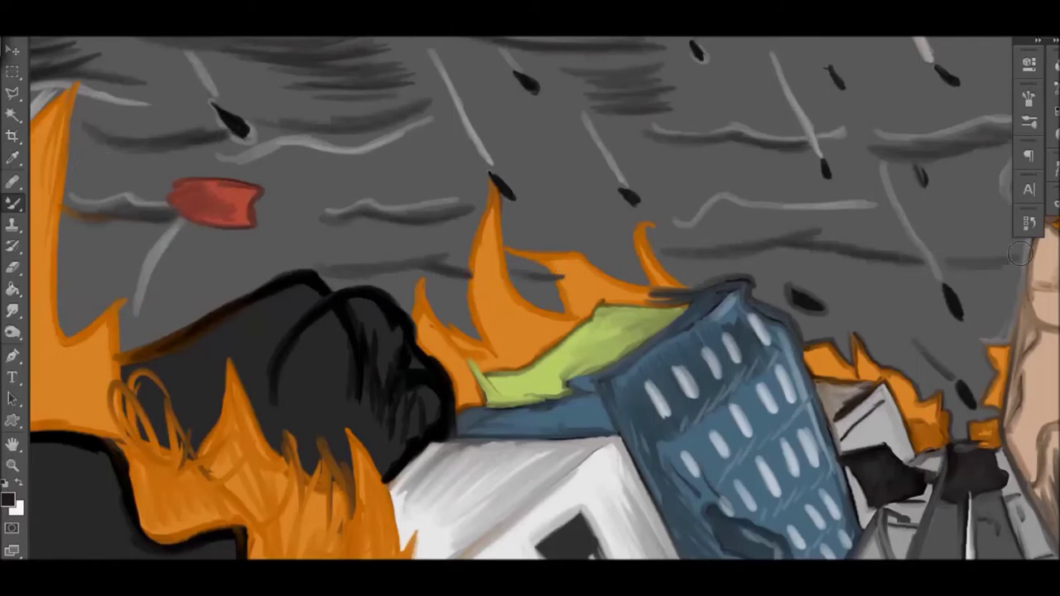
Paint dark smoke above the blue building and blend the black smoke cloud's upper outline into the sky.
{"action": "left_click_drag", "start_coordinate": [845, 265], "coordinate": [840, 356]}
{"action": "left_click_drag", "start_coordinate": [845, 225], "coordinate": [704, 241]}
{"action": "left_click_drag", "start_coordinate": [663, 249], "coordinate": [786, 260]}
{"action": "left_click_drag", "start_coordinate": [248, 274], "coordinate": [364, 222]}
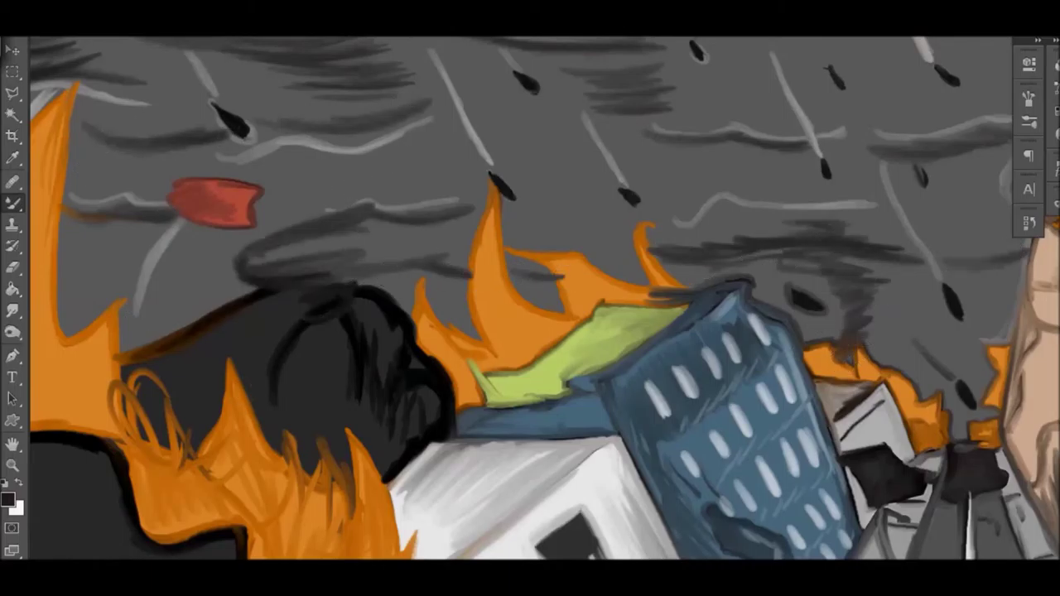
{"action": "left_click_drag", "start_coordinate": [274, 248], "coordinate": [427, 116]}
{"action": "left_click_drag", "start_coordinate": [439, 389], "coordinate": [323, 356]}
{"action": "left_click_drag", "start_coordinate": [137, 340], "coordinate": [257, 299]}
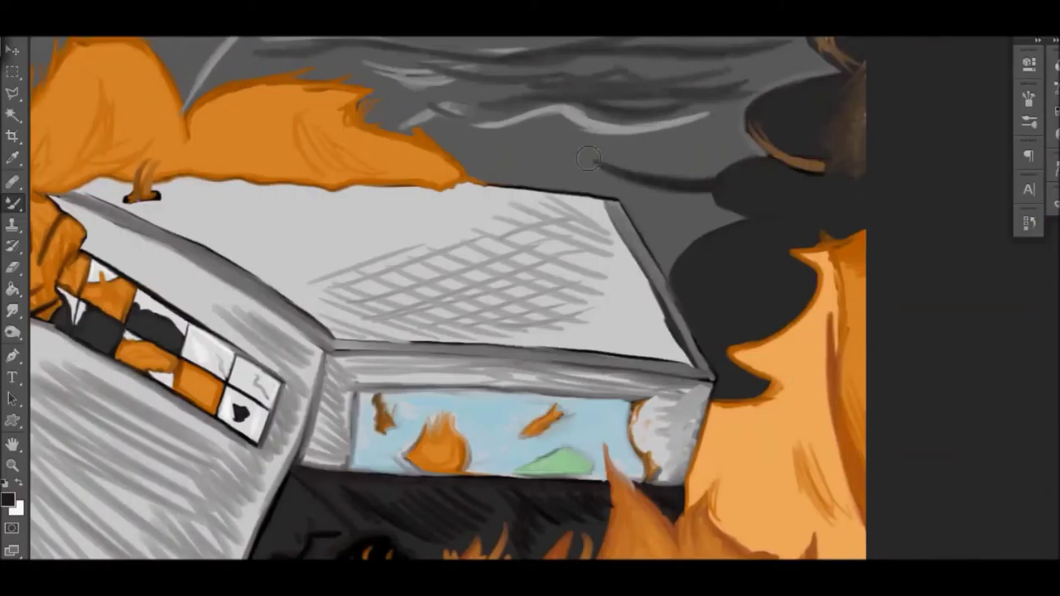
Brush dark smoke streaks from the black cloud on the far right across the sky above the gray roof.
{"action": "left_click_drag", "start_coordinate": [721, 172], "coordinate": [472, 184]}
{"action": "left_click_drag", "start_coordinate": [737, 149], "coordinate": [443, 161]}
{"action": "mouse_move", "coordinate": [746, 203]}
{"action": "left_mouse_down"}
{"action": "mouse_move", "coordinate": [669, 232]}
{"action": "mouse_move", "coordinate": [712, 257]}
{"action": "left_mouse_up"}
{"action": "scroll", "coordinate": [760, 286], "scroll_direction": "up", "scroll_amount": 5}
{"action": "left_click_drag", "start_coordinate": [812, 285], "coordinate": [730, 305]}
{"action": "left_click_drag", "start_coordinate": [564, 248], "coordinate": [276, 265]}
Add dark cloud strokes to the middle sky between the falling debris and the large orange flames.
{"action": "scroll", "coordinate": [530, 389], "scroll_direction": "left", "scroll_amount": 10}
{"action": "left_click_drag", "start_coordinate": [610, 274], "coordinate": [366, 298]}
{"action": "left_click_drag", "start_coordinate": [541, 310], "coordinate": [354, 319]}
{"action": "left_click_drag", "start_coordinate": [303, 273], "coordinate": [188, 286]}
{"action": "left_click_drag", "start_coordinate": [195, 335], "coordinate": [63, 348]}
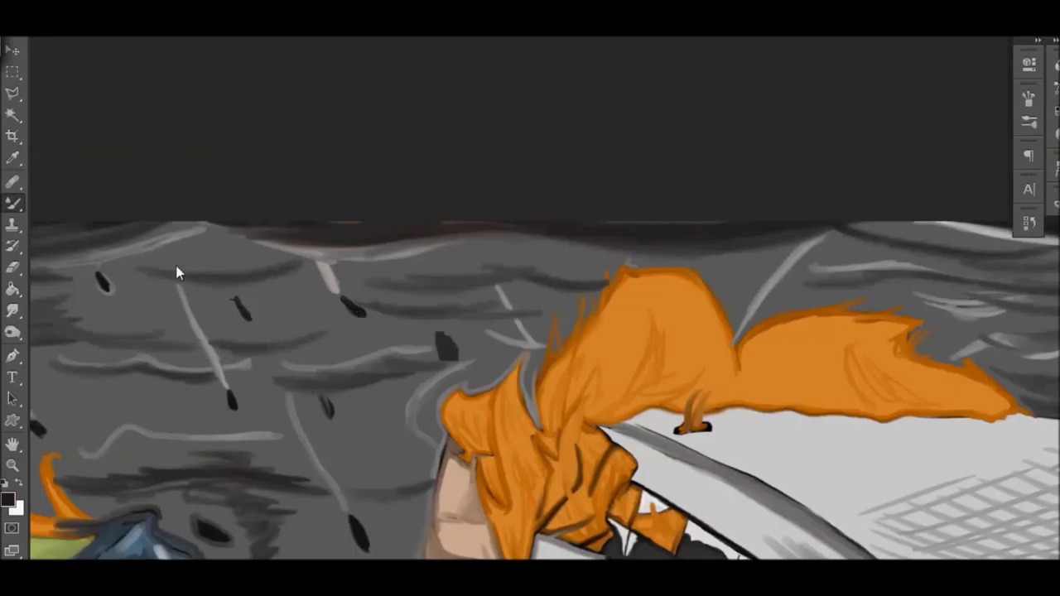
{"action": "scroll", "coordinate": [177, 274], "scroll_direction": "left", "scroll_amount": 6}
{"action": "scroll", "coordinate": [391, 285], "scroll_direction": "down", "scroll_amount": 4}
Tint the gap above the distant rubble blue-gray, and brush near-black cloud lines across the left and middle sky.
{"action": "left_click", "coordinate": [9, 498]}
{"action": "left_click", "coordinate": [679, 135]}
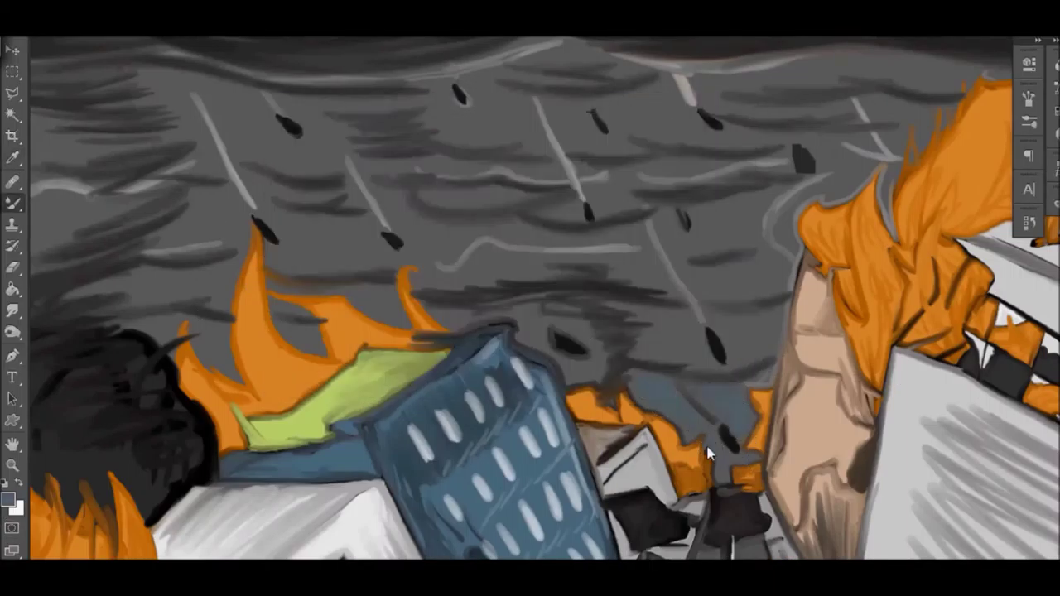
{"action": "left_click", "coordinate": [146, 188], "text": "alt"}
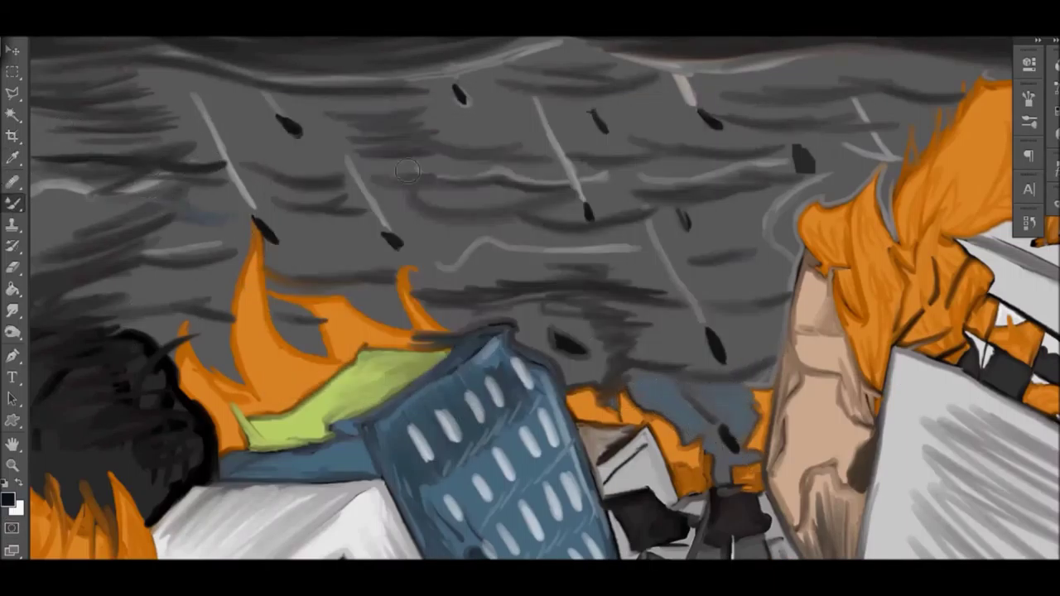
{"action": "left_click_drag", "start_coordinate": [407, 172], "coordinate": [784, 157]}
{"action": "left_click_drag", "start_coordinate": [702, 106], "coordinate": [965, 80]}
{"action": "left_click_drag", "start_coordinate": [613, 406], "coordinate": [596, 335]}
{"action": "left_click_drag", "start_coordinate": [419, 286], "coordinate": [596, 302]}
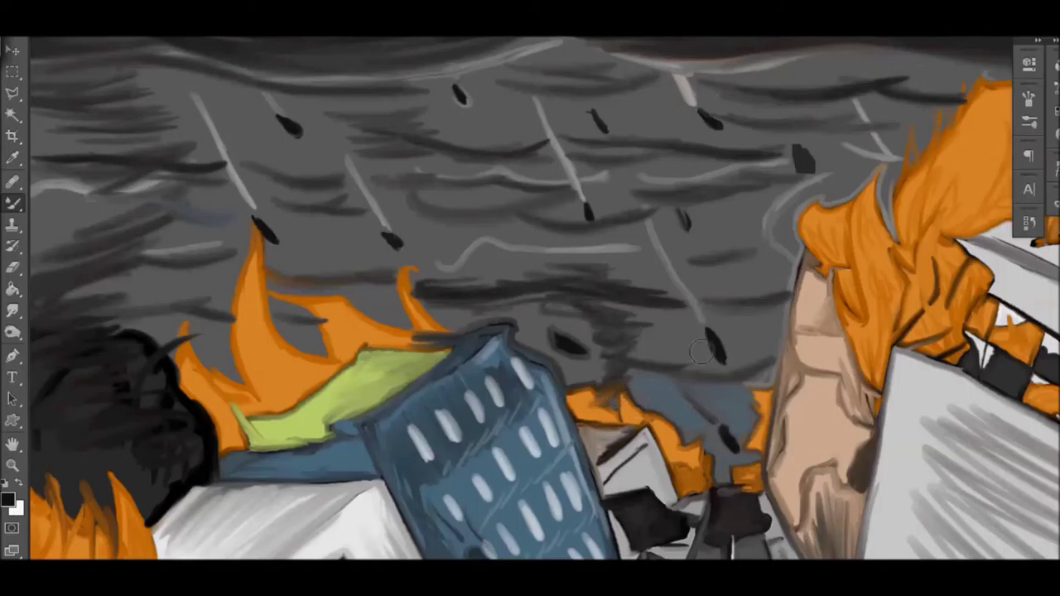
{"action": "left_click_drag", "start_coordinate": [140, 218], "coordinate": [358, 210]}
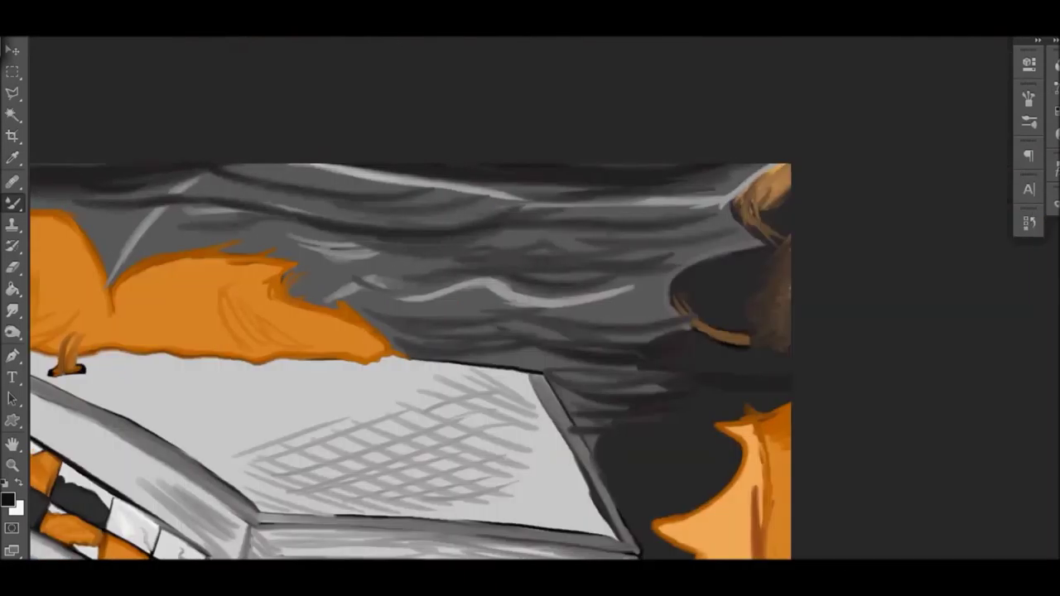
Deepen the cloud bands in the right sky above the flames and gray roof with near-black strokes.
{"action": "left_click_drag", "start_coordinate": [464, 253], "coordinate": [700, 220]}
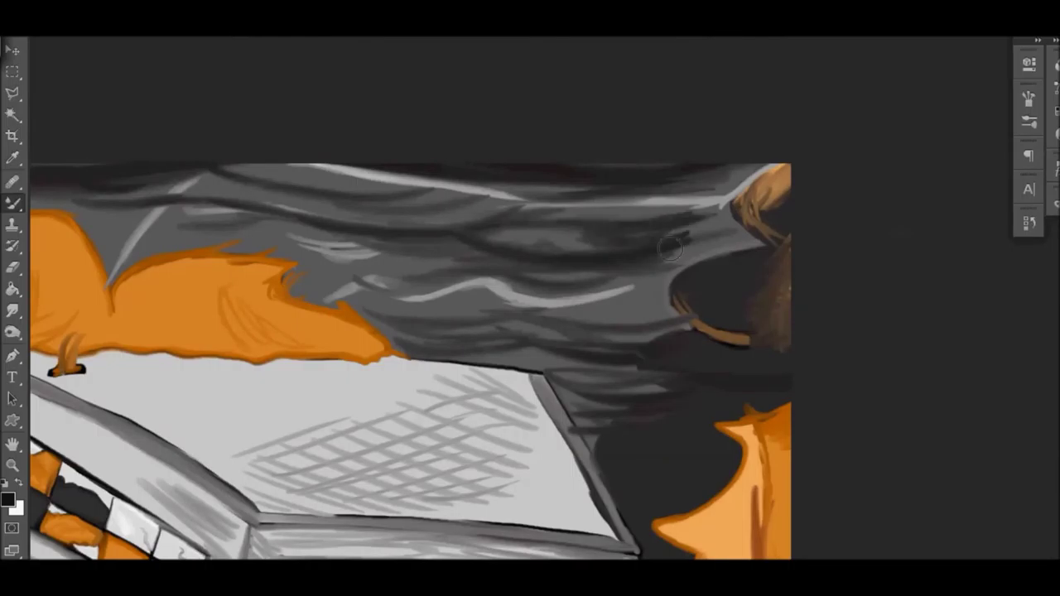
{"action": "left_click_drag", "start_coordinate": [547, 218], "coordinate": [437, 223]}
{"action": "left_click_drag", "start_coordinate": [385, 217], "coordinate": [226, 233]}
{"action": "left_click_drag", "start_coordinate": [205, 195], "coordinate": [629, 165]}
{"action": "left_click_drag", "start_coordinate": [655, 389], "coordinate": [497, 341]}
{"action": "left_click_drag", "start_coordinate": [559, 331], "coordinate": [440, 303]}
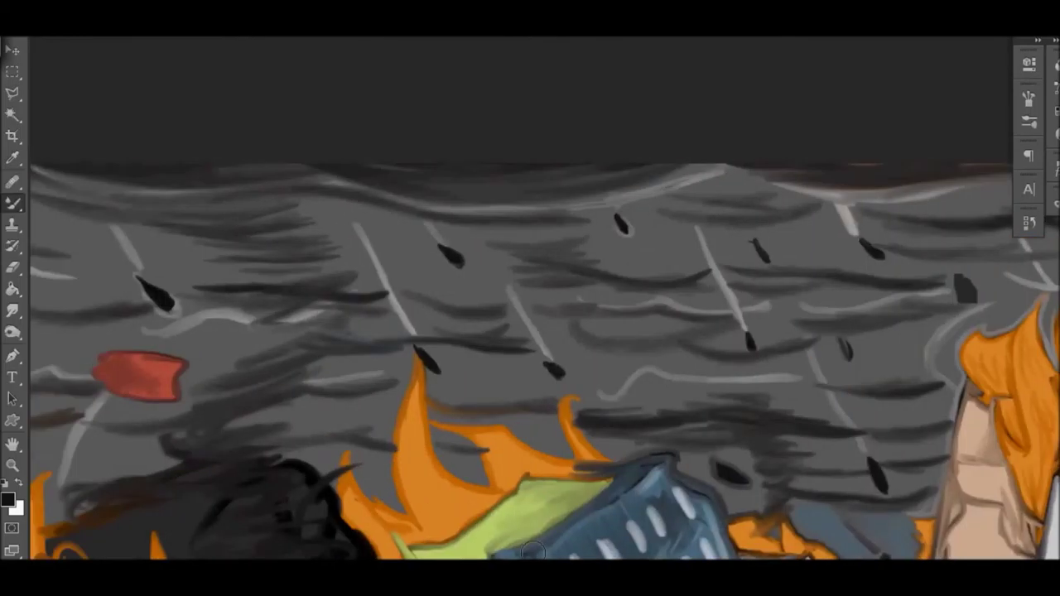
Brush sweeping near-black cloud curves through the upper left sky around the first falling debris pieces.
{"action": "left_click_drag", "start_coordinate": [532, 550], "coordinate": [746, 550]}
{"action": "left_click_drag", "start_coordinate": [116, 189], "coordinate": [207, 166]}
{"action": "left_click_drag", "start_coordinate": [298, 232], "coordinate": [496, 184]}
{"action": "left_click_drag", "start_coordinate": [422, 176], "coordinate": [536, 166]}
{"action": "left_click_drag", "start_coordinate": [455, 245], "coordinate": [359, 284]}
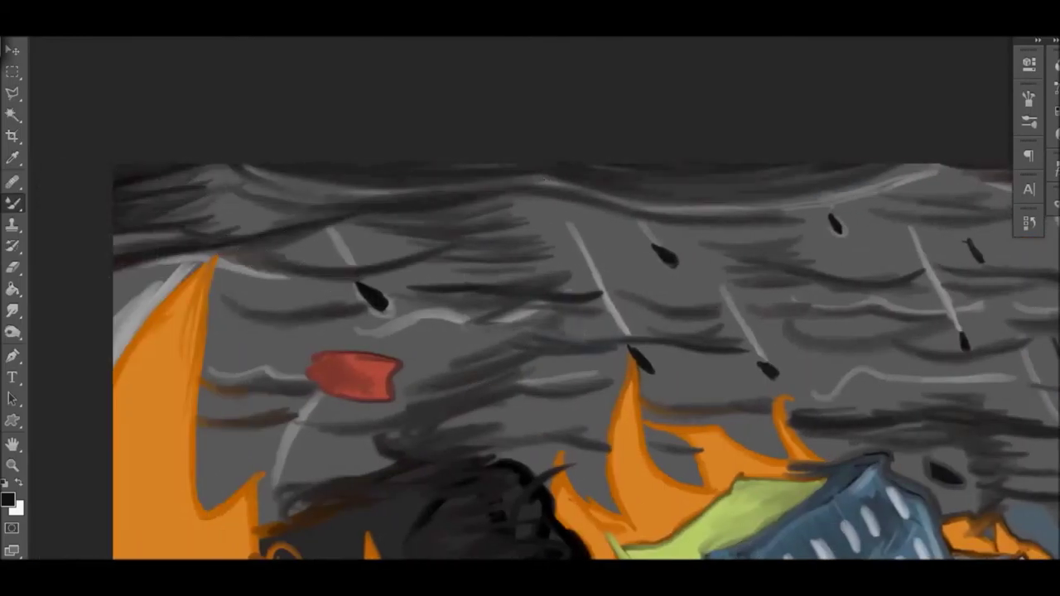
{"action": "left_click_drag", "start_coordinate": [564, 203], "coordinate": [406, 265]}
{"action": "left_click_drag", "start_coordinate": [521, 198], "coordinate": [390, 223]}
{"action": "mouse_move", "coordinate": [587, 292]}
{"action": "left_mouse_down"}
{"action": "mouse_move", "coordinate": [783, 255]}
{"action": "mouse_move", "coordinate": [686, 255]}
{"action": "left_mouse_up"}
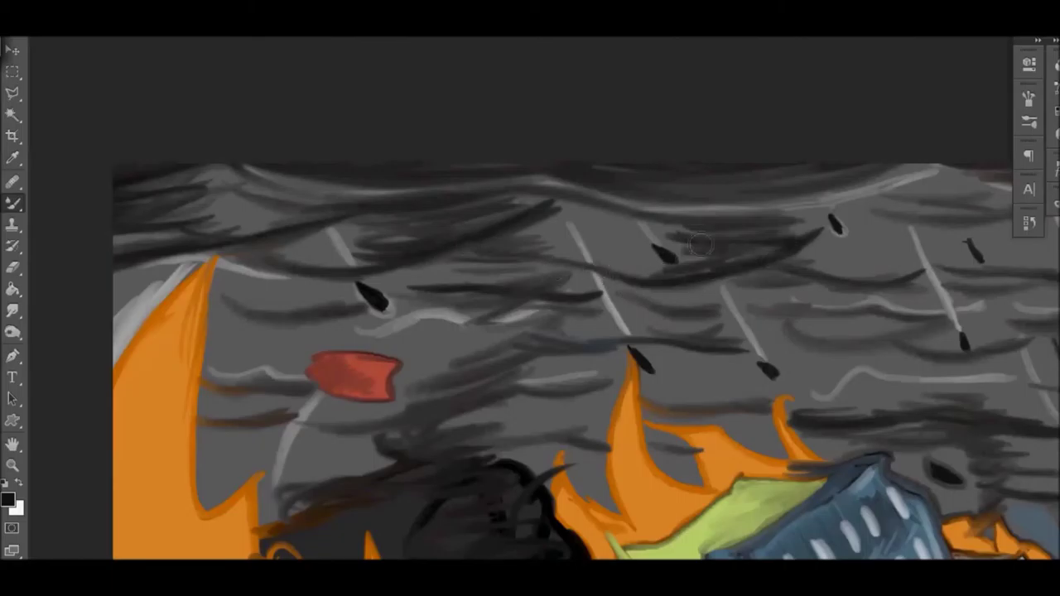
Paint a dark smoke plume rising from the black cloud and add dark strokes around the red debris piece.
{"action": "mouse_move", "coordinate": [212, 328]}
{"action": "left_mouse_down"}
{"action": "mouse_move", "coordinate": [356, 315]}
{"action": "mouse_move", "coordinate": [264, 277]}
{"action": "left_mouse_up"}
{"action": "left_click_drag", "start_coordinate": [519, 404], "coordinate": [430, 397]}
{"action": "left_click_drag", "start_coordinate": [414, 452], "coordinate": [546, 310]}
{"action": "mouse_move", "coordinate": [190, 429]}
{"action": "left_mouse_down"}
{"action": "mouse_move", "coordinate": [580, 435]}
{"action": "mouse_move", "coordinate": [248, 430]}
{"action": "left_mouse_up"}
{"action": "left_click_drag", "start_coordinate": [447, 331], "coordinate": [580, 335]}
{"action": "left_click_drag", "start_coordinate": [597, 190], "coordinate": [538, 281]}
{"action": "left_click_drag", "start_coordinate": [604, 253], "coordinate": [844, 239]}
Darken the smoke between the flames behind the green roof and above the blue building.
{"action": "scroll", "coordinate": [845, 239], "scroll_direction": "down", "scroll_amount": 3}
{"action": "left_click_drag", "start_coordinate": [795, 190], "coordinate": [688, 236]}
{"action": "left_click_drag", "start_coordinate": [729, 145], "coordinate": [654, 244]}
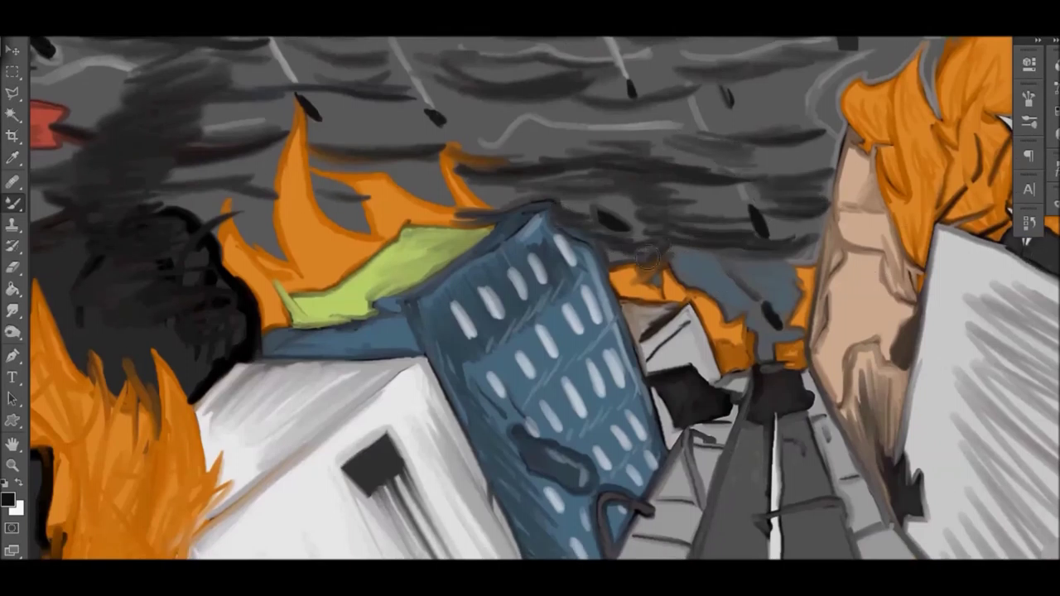
{"action": "left_click_drag", "start_coordinate": [459, 165], "coordinate": [389, 201]}
{"action": "left_click_drag", "start_coordinate": [282, 199], "coordinate": [244, 252]}
{"action": "scroll", "coordinate": [356, 216], "scroll_direction": "up", "scroll_amount": 2}
{"action": "left_click_drag", "start_coordinate": [335, 269], "coordinate": [576, 219]}
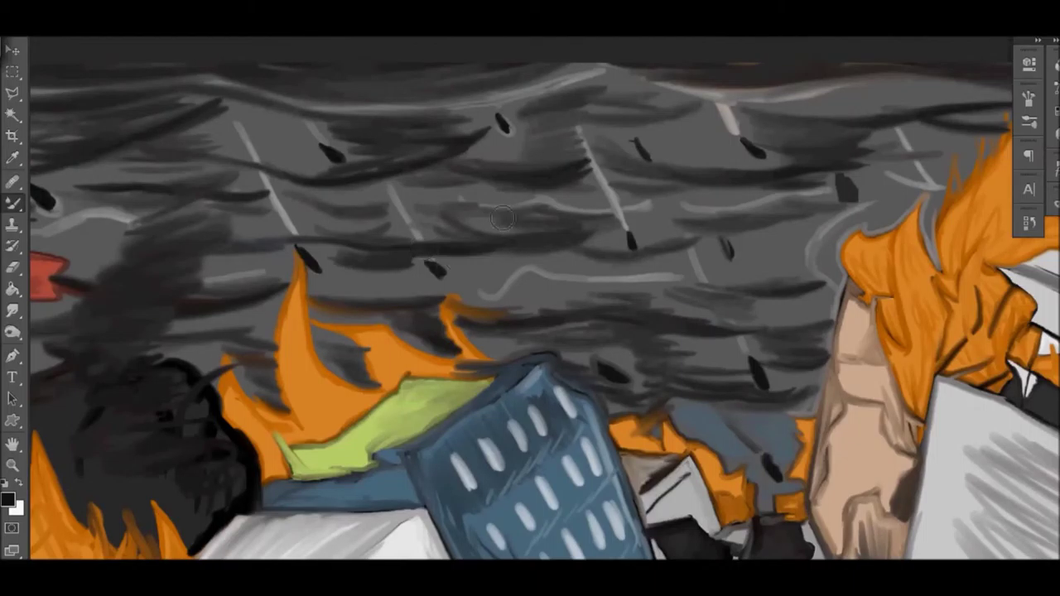
Thicken the dark cloud bands over the pale debris trails in the middle sky beside the orange flames.
{"action": "left_click_drag", "start_coordinate": [612, 83], "coordinate": [463, 112]}
{"action": "left_click_drag", "start_coordinate": [402, 178], "coordinate": [302, 230]}
{"action": "left_click_drag", "start_coordinate": [844, 211], "coordinate": [757, 220]}
{"action": "left_click_drag", "start_coordinate": [369, 286], "coordinate": [472, 273]}
{"action": "left_click_drag", "start_coordinate": [547, 265], "coordinate": [753, 286]}
{"action": "left_click_drag", "start_coordinate": [832, 228], "coordinate": [762, 282]}
{"action": "left_click_drag", "start_coordinate": [944, 133], "coordinate": [711, 150]}
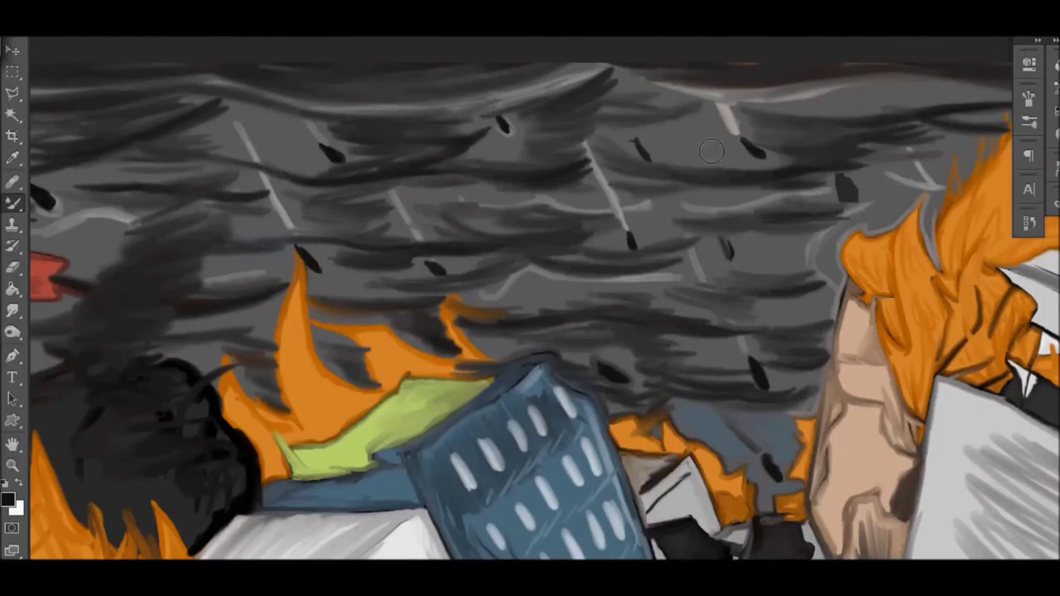
Blend more dark smoke into the left sky between the tall flame, the red debris and the black cloud.
{"action": "scroll", "coordinate": [711, 151], "scroll_direction": "left", "scroll_amount": 3}
{"action": "left_click_drag", "start_coordinate": [120, 248], "coordinate": [319, 242]}
{"action": "left_click_drag", "start_coordinate": [248, 248], "coordinate": [369, 217]}
{"action": "left_click_drag", "start_coordinate": [427, 158], "coordinate": [468, 154]}
{"action": "left_click_drag", "start_coordinate": [422, 217], "coordinate": [488, 201]}
{"action": "left_click_drag", "start_coordinate": [485, 252], "coordinate": [617, 248]}
{"action": "mouse_move", "coordinate": [104, 343]}
{"action": "left_mouse_down"}
{"action": "mouse_move", "coordinate": [179, 394]}
{"action": "mouse_move", "coordinate": [290, 356]}
{"action": "left_mouse_up"}
{"action": "left_click_drag", "start_coordinate": [256, 324], "coordinate": [288, 316]}
Fill the right sky above the gray roof with dark cloud strokes and extend the black smoke beside it.
{"action": "scroll", "coordinate": [530, 331], "scroll_direction": "right", "scroll_amount": 6}
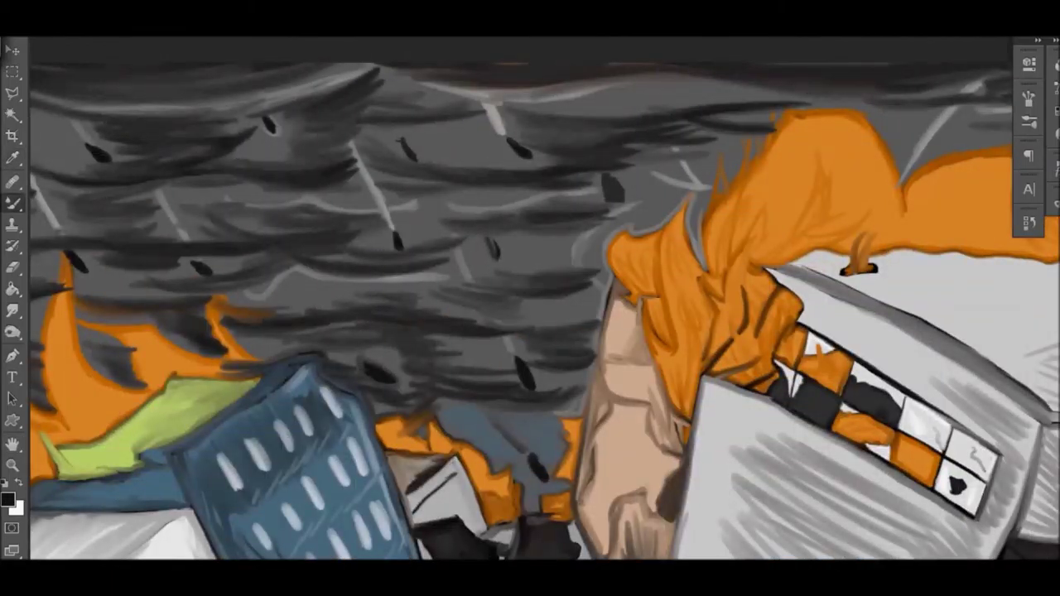
{"action": "scroll", "coordinate": [530, 331], "scroll_direction": "right", "scroll_amount": 6}
{"action": "left_click_drag", "start_coordinate": [364, 116], "coordinate": [547, 132]}
{"action": "left_click_drag", "start_coordinate": [596, 83], "coordinate": [472, 132]}
{"action": "left_click_drag", "start_coordinate": [713, 157], "coordinate": [571, 195]}
{"action": "left_click_drag", "start_coordinate": [505, 141], "coordinate": [385, 161]}
{"action": "left_click_drag", "start_coordinate": [795, 95], "coordinate": [642, 116]}
{"action": "left_click_drag", "start_coordinate": [530, 108], "coordinate": [439, 129]}
{"action": "left_click_drag", "start_coordinate": [746, 257], "coordinate": [869, 348]}
{"action": "left_click_drag", "start_coordinate": [833, 273], "coordinate": [882, 381]}
Shade the brick pattern on the black facade beside the right sidewalk with near-black strokes.
{"action": "scroll", "coordinate": [530, 331], "scroll_direction": "down", "scroll_amount": 5}
{"action": "left_click_drag", "start_coordinate": [480, 278], "coordinate": [422, 364]}
{"action": "left_click_drag", "start_coordinate": [563, 191], "coordinate": [489, 273]}
{"action": "left_click_drag", "start_coordinate": [463, 348], "coordinate": [402, 414]}
{"action": "left_click_drag", "start_coordinate": [431, 381], "coordinate": [389, 427]}
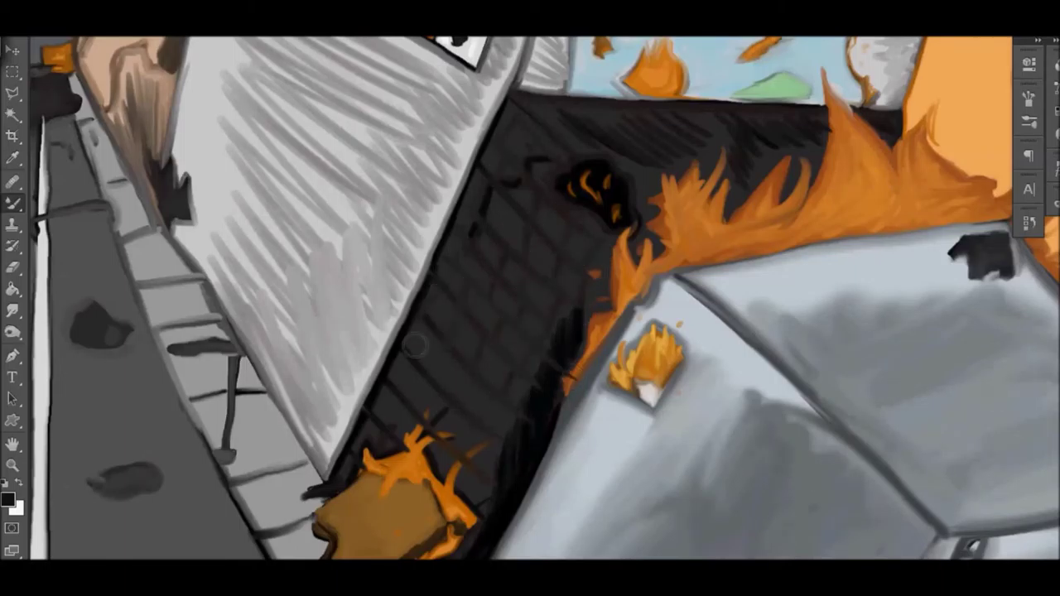
Smooth the black wall below the blue window and pull dark streaks between the flame tips.
{"action": "left_click_drag", "start_coordinate": [660, 214], "coordinate": [770, 158]}
{"action": "left_click_drag", "start_coordinate": [820, 115], "coordinate": [803, 215]}
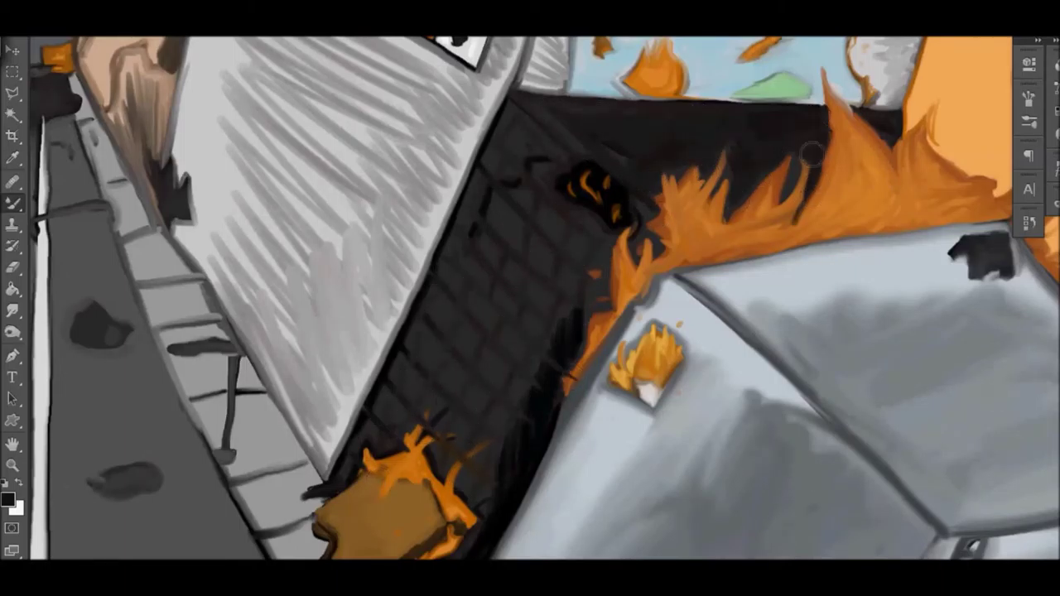
{"action": "left_click_drag", "start_coordinate": [791, 166], "coordinate": [730, 150]}
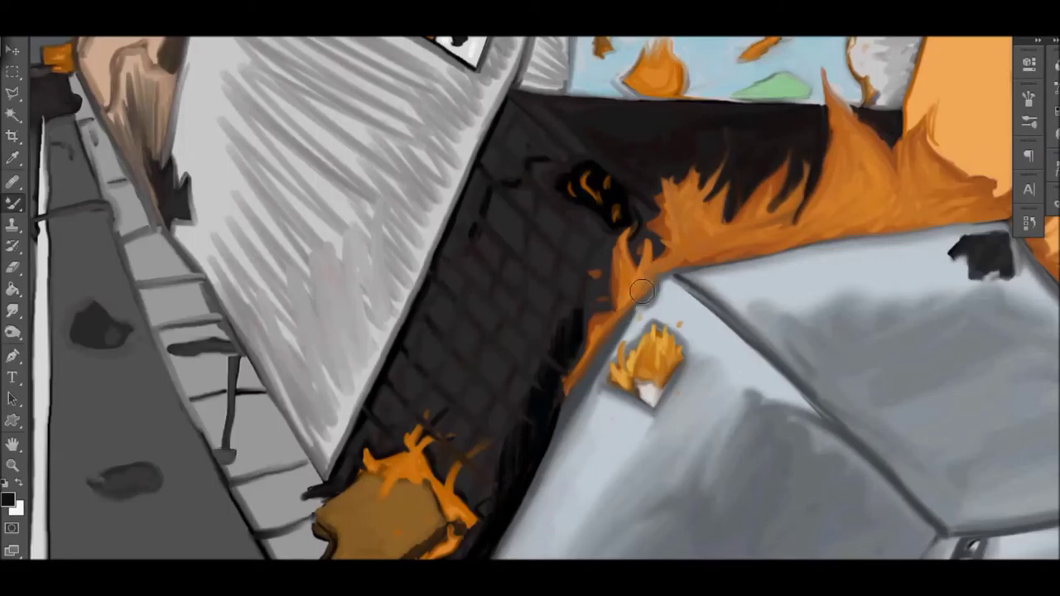
{"action": "left_click_drag", "start_coordinate": [642, 290], "coordinate": [746, 174]}
{"action": "left_click_drag", "start_coordinate": [753, 224], "coordinate": [820, 145]}
{"action": "left_click_drag", "start_coordinate": [654, 260], "coordinate": [704, 158]}
{"action": "left_click_drag", "start_coordinate": [870, 178], "coordinate": [952, 89]}
Pull thin flame tongues out of the small fire on the silver building and the burning brown debris.
{"action": "left_click_drag", "start_coordinate": [589, 339], "coordinate": [663, 323]}
{"action": "left_click_drag", "start_coordinate": [629, 377], "coordinate": [700, 344]}
{"action": "left_click_drag", "start_coordinate": [397, 472], "coordinate": [451, 406]}
{"action": "left_click_drag", "start_coordinate": [456, 522], "coordinate": [472, 455]}
{"action": "scroll", "coordinate": [530, 331], "scroll_direction": "down", "scroll_amount": 1}
{"action": "scroll", "coordinate": [398, 385], "scroll_direction": "down", "scroll_amount": 4}
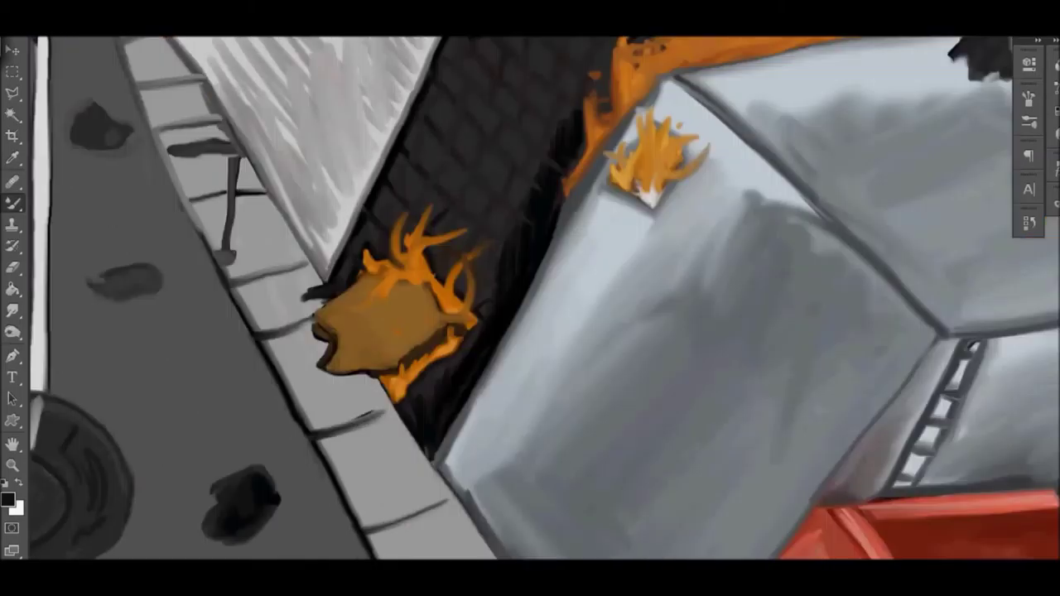
Pick a pale beige colour and brush light highlights between the dark cloud bands in the left sky.
{"action": "left_click", "coordinate": [1030, 221]}
{"action": "left_click", "coordinate": [887, 340]}
{"action": "left_click", "coordinate": [1029, 222]}
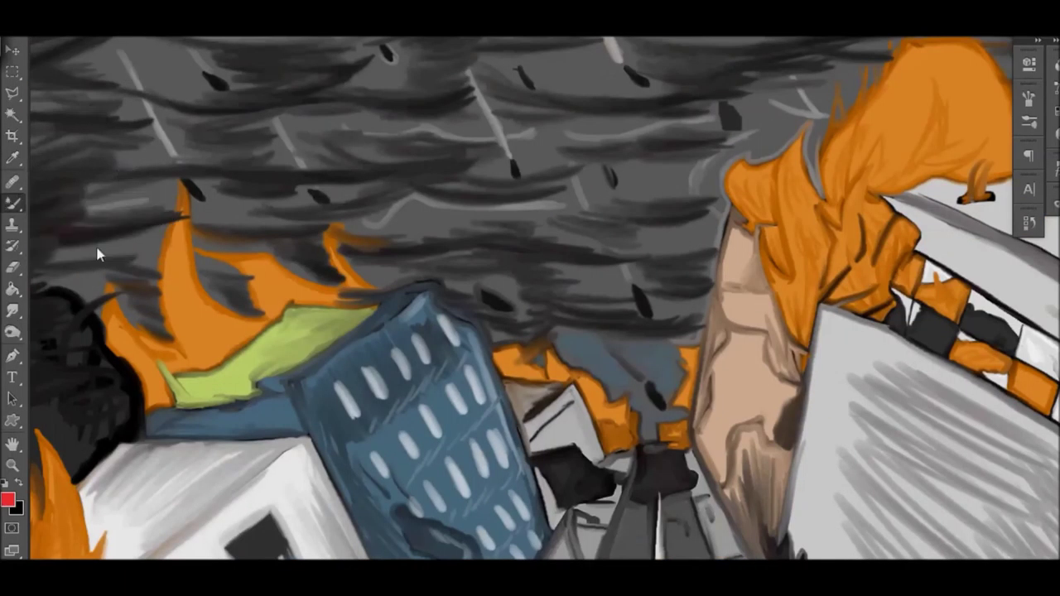
{"action": "left_click", "coordinate": [7, 500]}
{"action": "left_click", "coordinate": [729, 414]}
{"action": "left_click", "coordinate": [677, 135]}
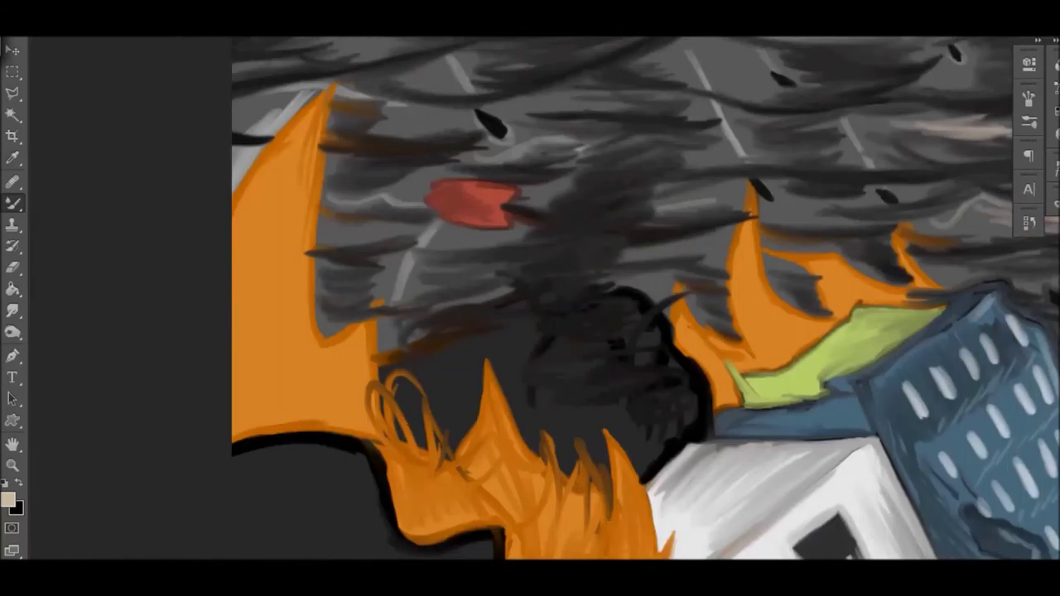
{"action": "scroll", "coordinate": [621, 298], "scroll_direction": "up", "scroll_amount": 3}
{"action": "left_click_drag", "start_coordinate": [331, 136], "coordinate": [671, 141]}
{"action": "left_click_drag", "start_coordinate": [638, 190], "coordinate": [737, 182]}
{"action": "left_click_drag", "start_coordinate": [381, 207], "coordinate": [489, 190]}
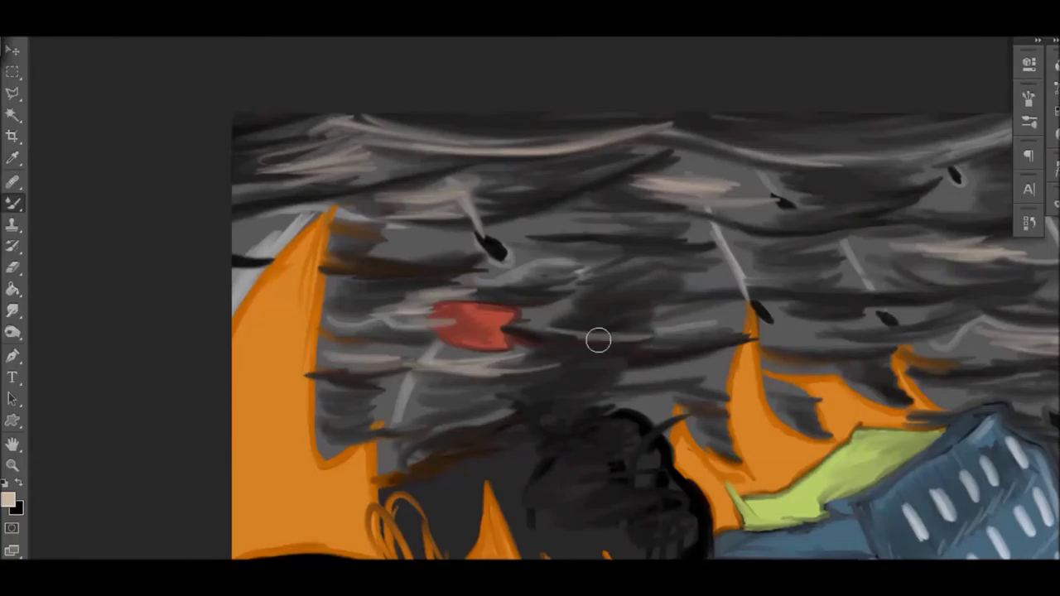
Blend the beige cloud highlights and the falling debris trails into the middle sky above the blue building.
{"action": "scroll", "coordinate": [872, 173], "scroll_direction": "right", "scroll_amount": 6}
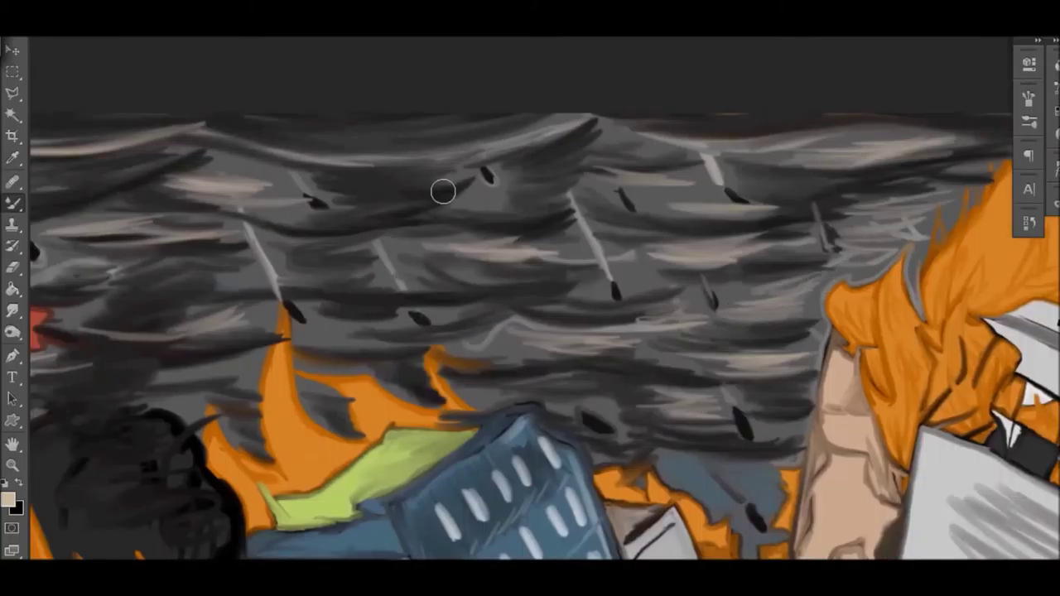
{"action": "scroll", "coordinate": [442, 185], "scroll_direction": "right", "scroll_amount": 6}
{"action": "scroll", "coordinate": [958, 253], "scroll_direction": "left", "scroll_amount": 7}
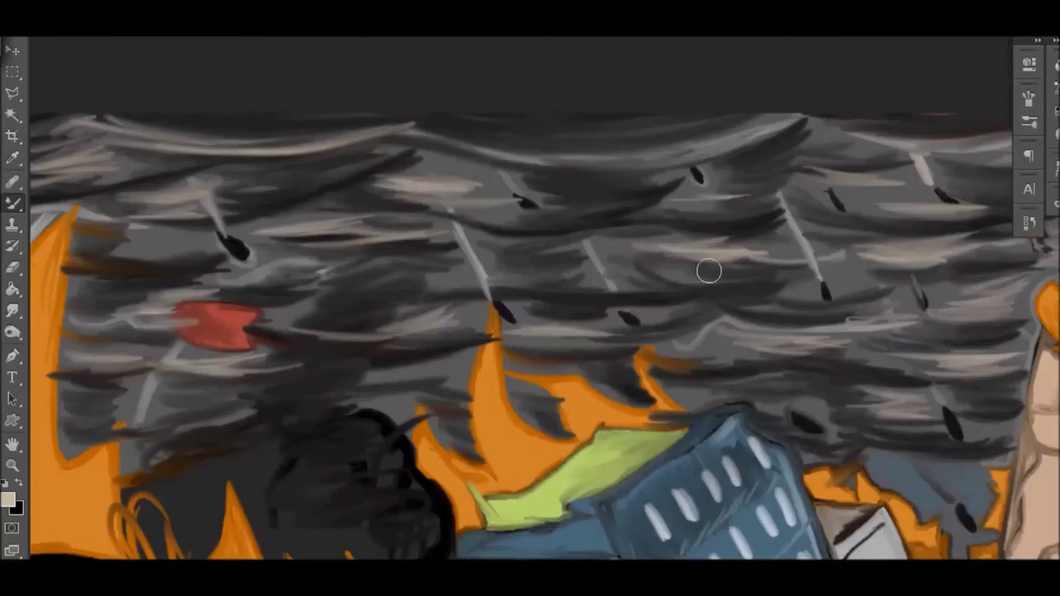
{"action": "mouse_move", "coordinate": [414, 170]}
{"action": "left_mouse_down"}
{"action": "mouse_move", "coordinate": [471, 159]}
{"action": "mouse_move", "coordinate": [490, 178]}
{"action": "left_mouse_up"}
{"action": "left_click_drag", "start_coordinate": [441, 203], "coordinate": [703, 248]}
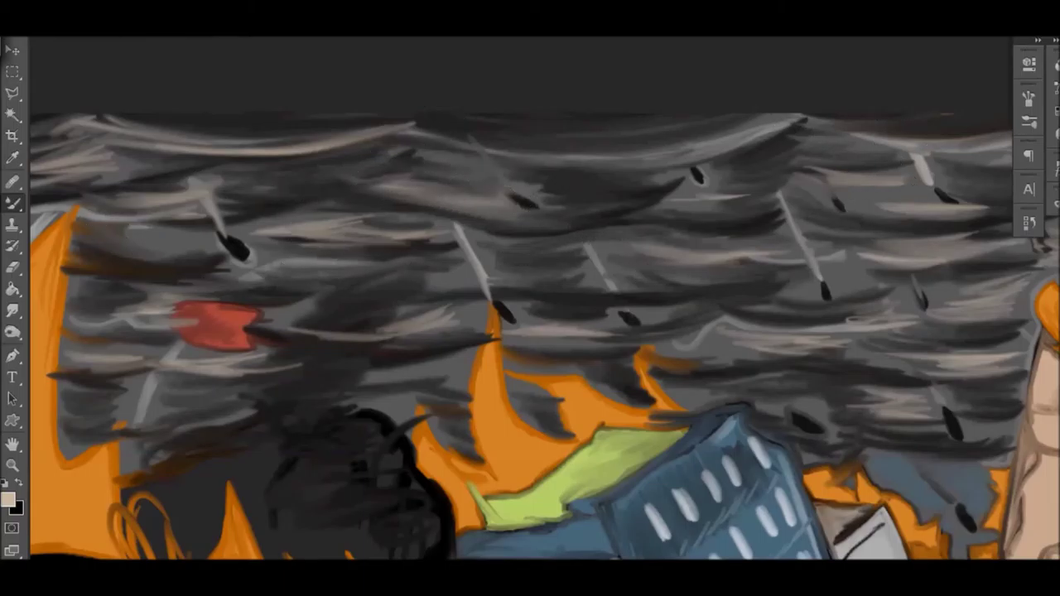
{"action": "mouse_move", "coordinate": [534, 317]}
{"action": "left_mouse_down"}
{"action": "mouse_move", "coordinate": [878, 335]}
{"action": "mouse_move", "coordinate": [828, 273]}
{"action": "mouse_move", "coordinate": [781, 254]}
{"action": "left_mouse_up"}
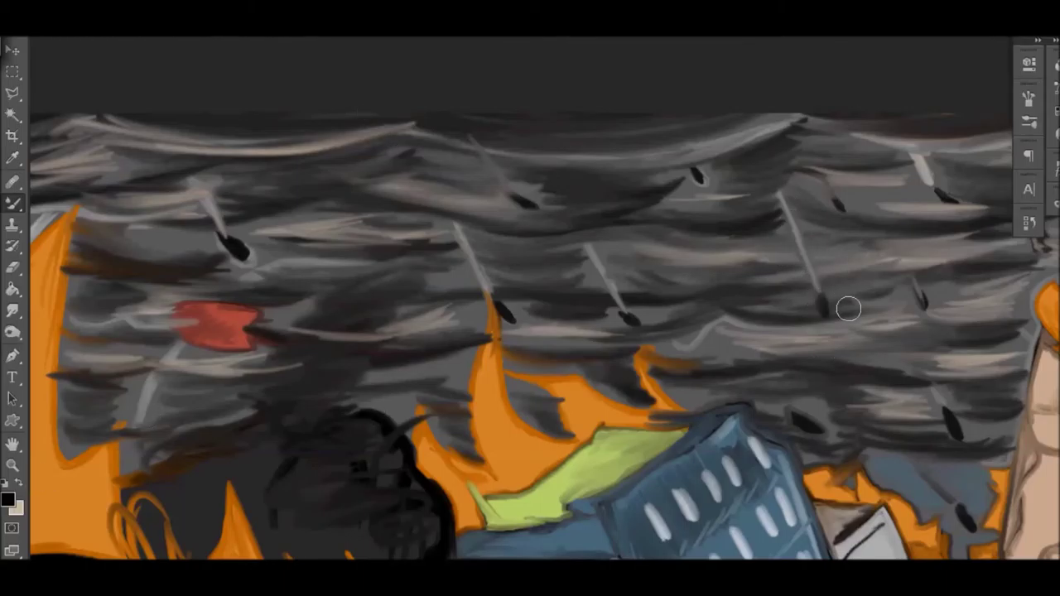
Blend the cloud bands and falling debris trails across the middle and left sky.
{"action": "left_click_drag", "start_coordinate": [796, 362], "coordinate": [879, 212]}
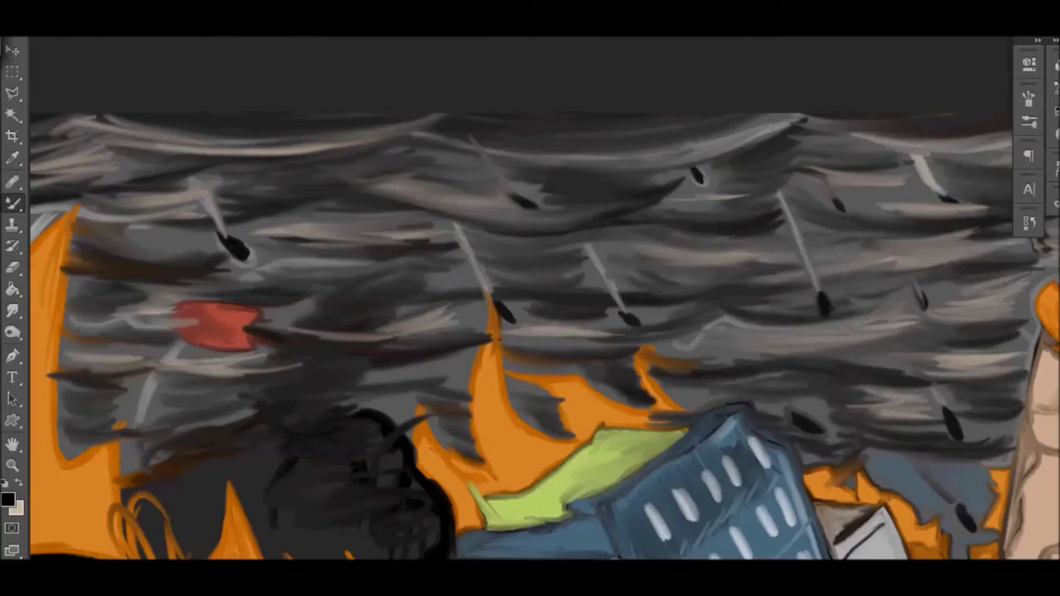
{"action": "scroll", "coordinate": [237, 206], "scroll_direction": "left", "scroll_amount": 5}
{"action": "mouse_move", "coordinate": [455, 246]}
{"action": "left_mouse_down"}
{"action": "mouse_move", "coordinate": [473, 185]}
{"action": "mouse_move", "coordinate": [634, 248]}
{"action": "mouse_move", "coordinate": [715, 313]}
{"action": "left_mouse_up"}
{"action": "left_click_drag", "start_coordinate": [399, 377], "coordinate": [467, 379]}
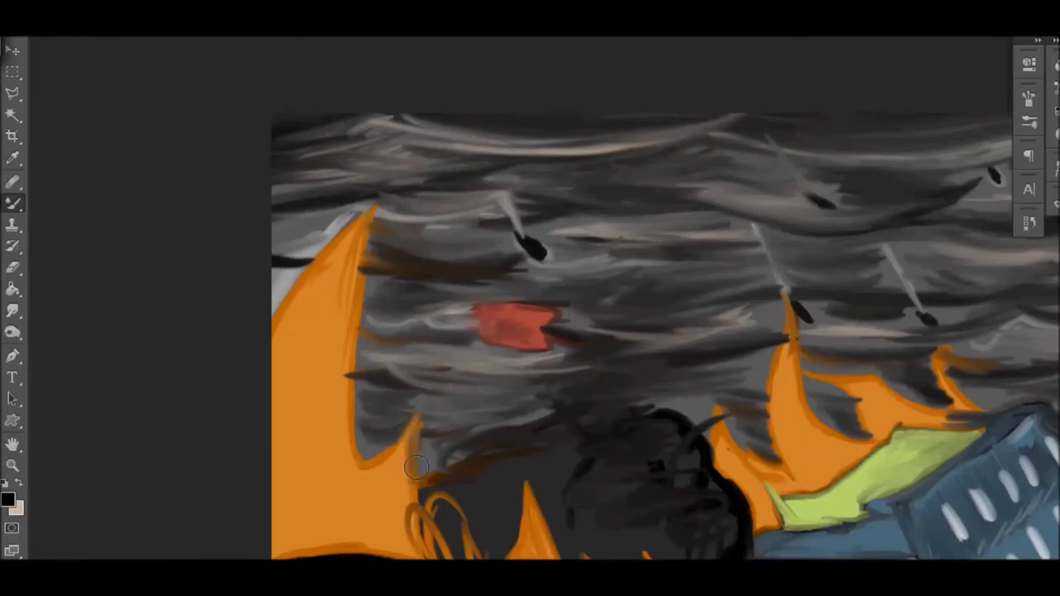
{"action": "left_click_drag", "start_coordinate": [281, 264], "coordinate": [378, 207]}
Pull dark streaks through the flames beside the green roof.
{"action": "mouse_move", "coordinate": [704, 377]}
{"action": "left_mouse_down"}
{"action": "mouse_move", "coordinate": [767, 356]}
{"action": "mouse_move", "coordinate": [891, 439]}
{"action": "left_mouse_up"}
{"action": "mouse_move", "coordinate": [875, 381]}
{"action": "left_mouse_down"}
{"action": "mouse_move", "coordinate": [931, 389]}
{"action": "mouse_move", "coordinate": [952, 410]}
{"action": "left_mouse_up"}
{"action": "left_click_drag", "start_coordinate": [679, 398], "coordinate": [736, 421]}
{"action": "left_click_drag", "start_coordinate": [714, 303], "coordinate": [762, 321]}
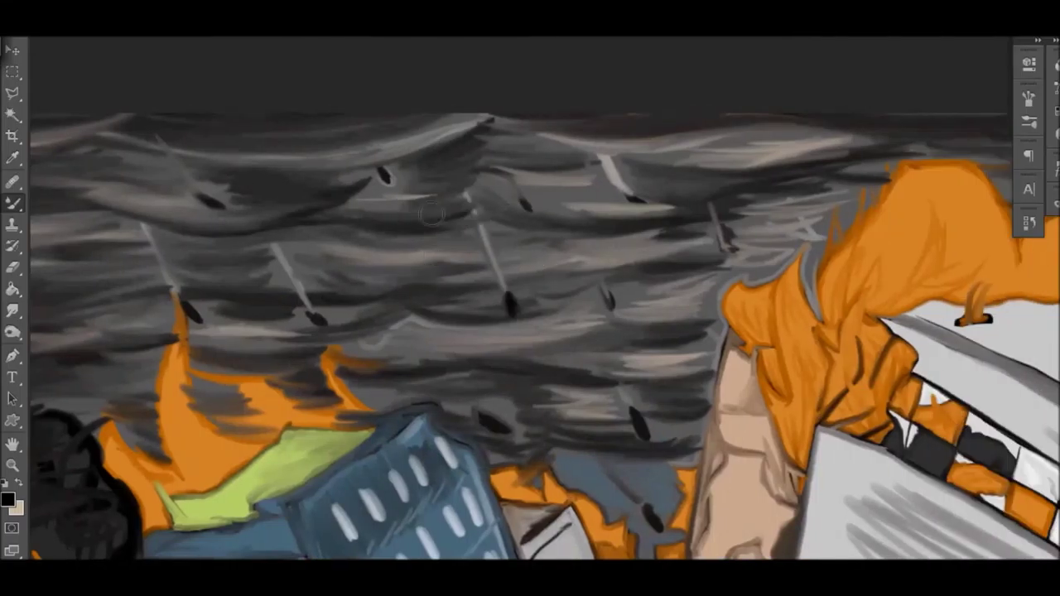
Smooth the clouds above the blue building and redraw the falling debris trails in a pale colour.
{"action": "left_click_drag", "start_coordinate": [829, 224], "coordinate": [767, 175]}
{"action": "left_click_drag", "start_coordinate": [546, 232], "coordinate": [629, 273]}
{"action": "left_click_drag", "start_coordinate": [447, 364], "coordinate": [530, 414]}
{"action": "mouse_move", "coordinate": [356, 389]}
{"action": "left_mouse_down"}
{"action": "mouse_move", "coordinate": [439, 404]}
{"action": "mouse_move", "coordinate": [651, 314]}
{"action": "left_mouse_up"}
{"action": "mouse_move", "coordinate": [779, 249]}
{"action": "left_mouse_down"}
{"action": "mouse_move", "coordinate": [539, 202]}
{"action": "mouse_move", "coordinate": [391, 156]}
{"action": "left_mouse_up"}
{"action": "key", "text": "x"}
{"action": "left_click_drag", "start_coordinate": [145, 116], "coordinate": [211, 202]}
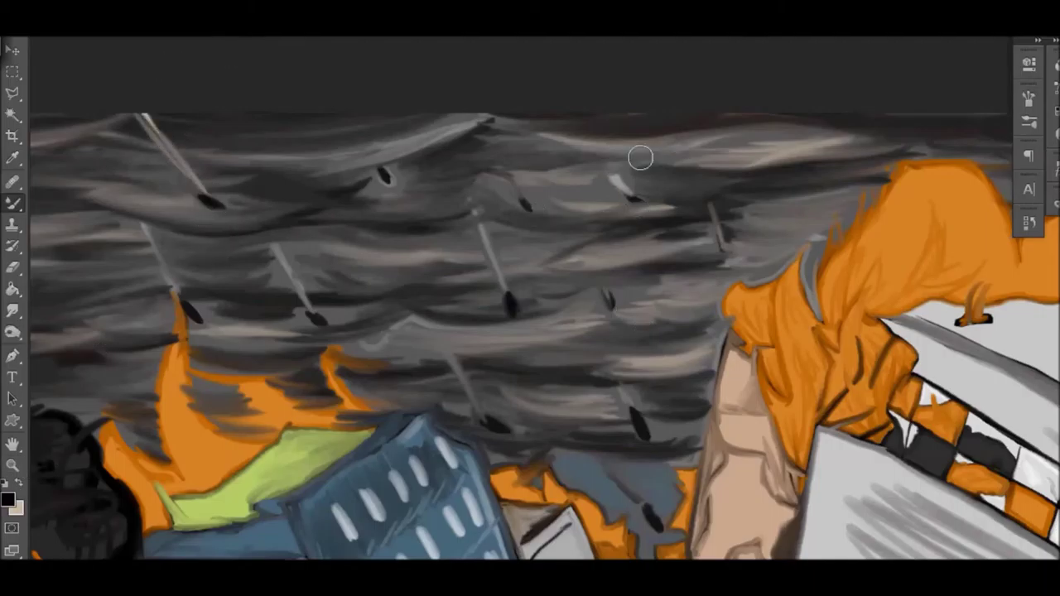
{"action": "left_click_drag", "start_coordinate": [1010, 88], "coordinate": [828, 390]}
{"action": "mouse_move", "coordinate": [646, 298]}
{"action": "left_mouse_down"}
{"action": "mouse_move", "coordinate": [687, 331]}
{"action": "mouse_move", "coordinate": [676, 406]}
{"action": "mouse_move", "coordinate": [637, 356]}
{"action": "mouse_move", "coordinate": [660, 412]}
{"action": "mouse_move", "coordinate": [649, 421]}
{"action": "mouse_move", "coordinate": [663, 315]}
{"action": "mouse_move", "coordinate": [701, 378]}
{"action": "mouse_move", "coordinate": [654, 497]}
{"action": "mouse_move", "coordinate": [635, 362]}
{"action": "mouse_move", "coordinate": [695, 257]}
{"action": "left_mouse_up"}
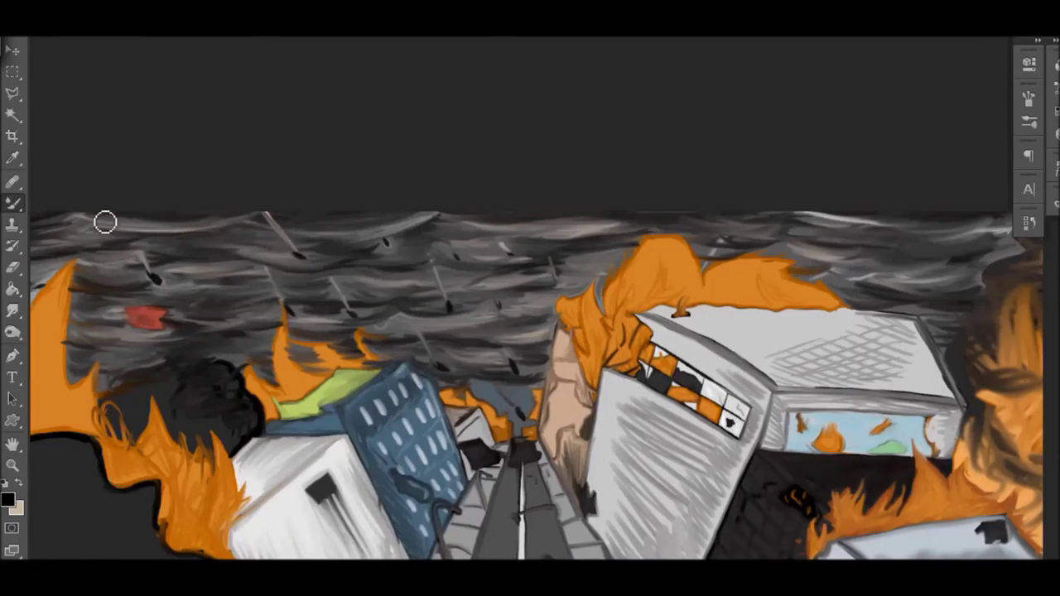
Pull taller flame tongues above the white roof and smear brown smoke over the black cloud beside the left fire.
{"action": "mouse_move", "coordinate": [584, 273]}
{"action": "left_mouse_down"}
{"action": "mouse_move", "coordinate": [610, 286]}
{"action": "mouse_move", "coordinate": [770, 263]}
{"action": "mouse_move", "coordinate": [579, 323]}
{"action": "mouse_move", "coordinate": [812, 282]}
{"action": "left_mouse_up"}
{"action": "scroll", "coordinate": [356, 282], "scroll_direction": "left", "scroll_amount": 4}
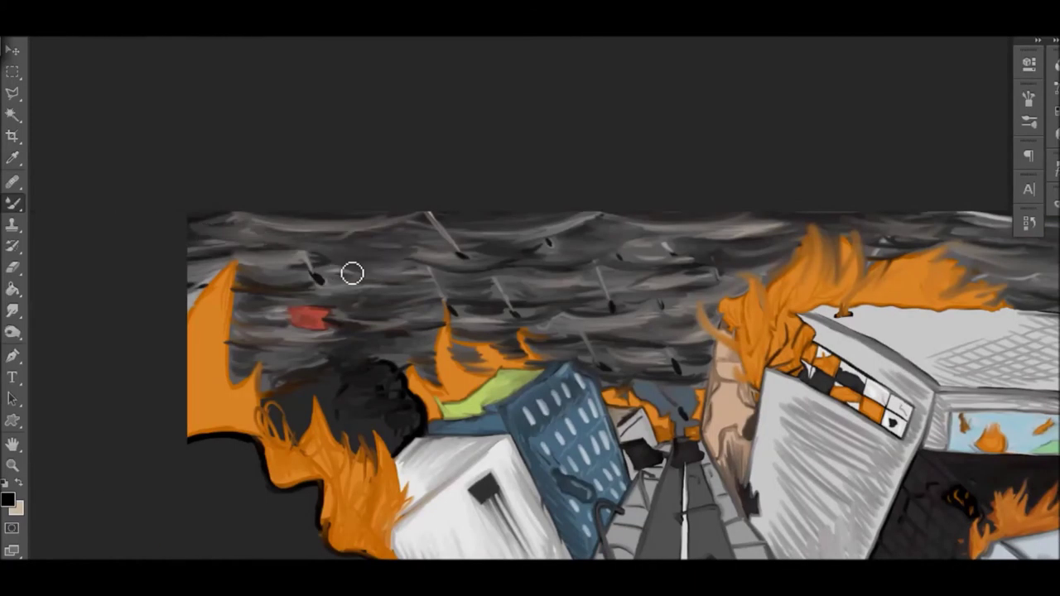
{"action": "scroll", "coordinate": [362, 348], "scroll_direction": "down", "scroll_amount": 3}
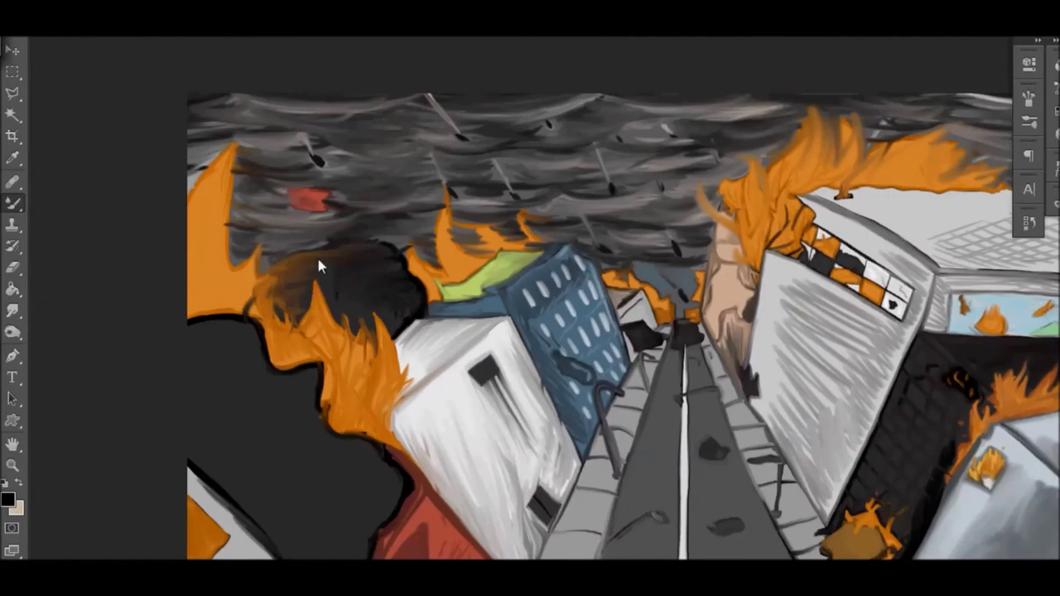
{"action": "mouse_move", "coordinate": [366, 273]}
{"action": "left_mouse_down"}
{"action": "mouse_move", "coordinate": [368, 169]}
{"action": "mouse_move", "coordinate": [439, 296]}
{"action": "mouse_move", "coordinate": [348, 310]}
{"action": "mouse_move", "coordinate": [215, 239]}
{"action": "mouse_move", "coordinate": [286, 311]}
{"action": "left_mouse_up"}
Pick a vivid orange colour and brush it into the left fires and the flames around the right buildings.
{"action": "scroll", "coordinate": [176, 316], "scroll_direction": "down", "scroll_amount": 1}
{"action": "scroll", "coordinate": [176, 316], "scroll_direction": "right", "scroll_amount": 5}
{"action": "left_click", "coordinate": [7, 498]}
{"action": "left_click", "coordinate": [674, 135]}
{"action": "right_click", "coordinate": [132, 132]}
{"action": "key", "text": "Escape"}
{"action": "left_click_drag", "start_coordinate": [269, 217], "coordinate": [322, 203]}
{"action": "left_click_drag", "start_coordinate": [421, 277], "coordinate": [455, 251]}
{"action": "left_click_drag", "start_coordinate": [965, 190], "coordinate": [961, 281]}
{"action": "left_click_drag", "start_coordinate": [973, 145], "coordinate": [953, 277]}
Switch the Mixer Brush to black and paint a twisting smoke column from the right red building toward the white wall.
{"action": "key", "text": "alt+F9"}
{"action": "left_click_drag", "start_coordinate": [686, 456], "coordinate": [911, 386]}
{"action": "left_click", "coordinate": [8, 499]}
{"action": "key", "text": "Return"}
{"action": "left_click", "coordinate": [13, 203]}
{"action": "mouse_move", "coordinate": [248, 356]}
{"action": "left_mouse_down"}
{"action": "mouse_move", "coordinate": [227, 307]}
{"action": "mouse_move", "coordinate": [279, 450]}
{"action": "mouse_move", "coordinate": [265, 320]}
{"action": "mouse_move", "coordinate": [351, 313]}
{"action": "mouse_move", "coordinate": [273, 447]}
{"action": "left_mouse_up"}
{"action": "mouse_move", "coordinate": [496, 431]}
{"action": "left_mouse_down"}
{"action": "mouse_move", "coordinate": [470, 326]}
{"action": "mouse_move", "coordinate": [150, 291]}
{"action": "mouse_move", "coordinate": [141, 311]}
{"action": "left_mouse_up"}
{"action": "left_click_drag", "start_coordinate": [530, 397], "coordinate": [580, 513]}
{"action": "mouse_move", "coordinate": [430, 162]}
{"action": "left_mouse_down"}
{"action": "mouse_move", "coordinate": [580, 356]}
{"action": "mouse_move", "coordinate": [630, 530]}
{"action": "mouse_move", "coordinate": [571, 397]}
{"action": "mouse_move", "coordinate": [629, 530]}
{"action": "left_mouse_up"}
{"action": "left_click_drag", "start_coordinate": [431, 166], "coordinate": [495, 191]}
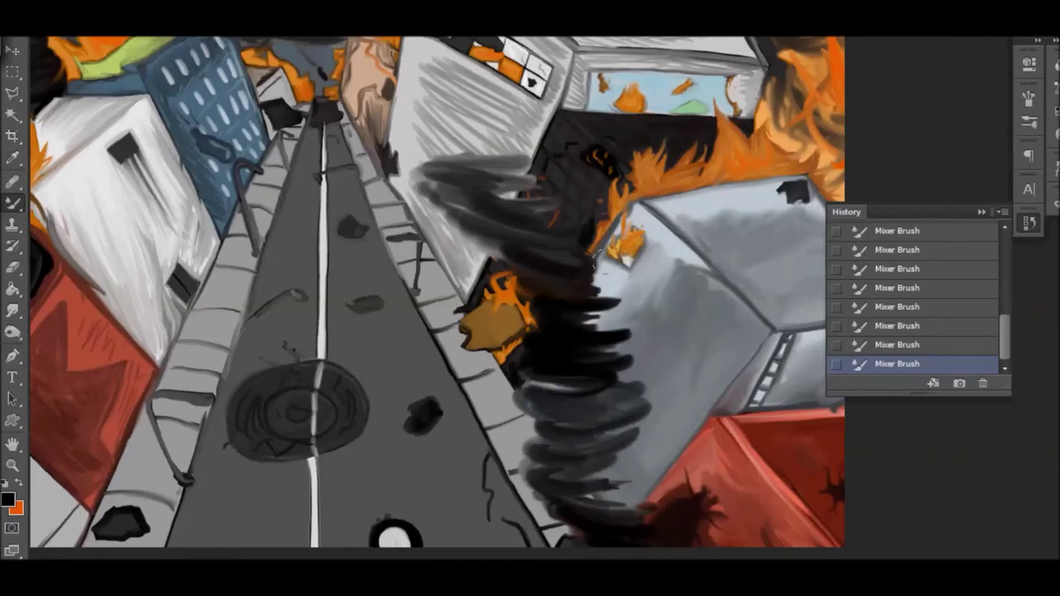
Thicken and blend the black smoke column beside the burning brown debris.
{"action": "left_click_drag", "start_coordinate": [580, 385], "coordinate": [613, 518]}
{"action": "mouse_move", "coordinate": [547, 141]}
{"action": "left_mouse_down"}
{"action": "mouse_move", "coordinate": [385, 170]}
{"action": "mouse_move", "coordinate": [579, 265]}
{"action": "left_mouse_up"}
{"action": "left_click", "coordinate": [33, 25]}
{"action": "mouse_move", "coordinate": [580, 456]}
{"action": "left_mouse_down"}
{"action": "mouse_move", "coordinate": [565, 484]}
{"action": "mouse_move", "coordinate": [597, 530]}
{"action": "left_mouse_up"}
{"action": "mouse_move", "coordinate": [422, 124]}
{"action": "left_mouse_down"}
{"action": "mouse_move", "coordinate": [505, 158]}
{"action": "mouse_move", "coordinate": [643, 480]}
{"action": "mouse_move", "coordinate": [629, 348]}
{"action": "left_mouse_up"}
Swirl dark brown smoke up from the left fire and through the flames around the right buildings.
{"action": "key", "text": "ctrl+minus"}
{"action": "mouse_move", "coordinate": [364, 87]}
{"action": "left_mouse_down"}
{"action": "mouse_move", "coordinate": [298, 215]}
{"action": "mouse_move", "coordinate": [324, 353]}
{"action": "left_mouse_up"}
{"action": "left_click_drag", "start_coordinate": [348, 282], "coordinate": [339, 356]}
{"action": "left_click_drag", "start_coordinate": [240, 108], "coordinate": [267, 259]}
{"action": "left_click_drag", "start_coordinate": [267, 220], "coordinate": [319, 377]}
{"action": "left_click_drag", "start_coordinate": [642, 120], "coordinate": [613, 170]}
{"action": "left_click_drag", "start_coordinate": [653, 90], "coordinate": [617, 178]}
{"action": "left_click_drag", "start_coordinate": [898, 99], "coordinate": [861, 261]}
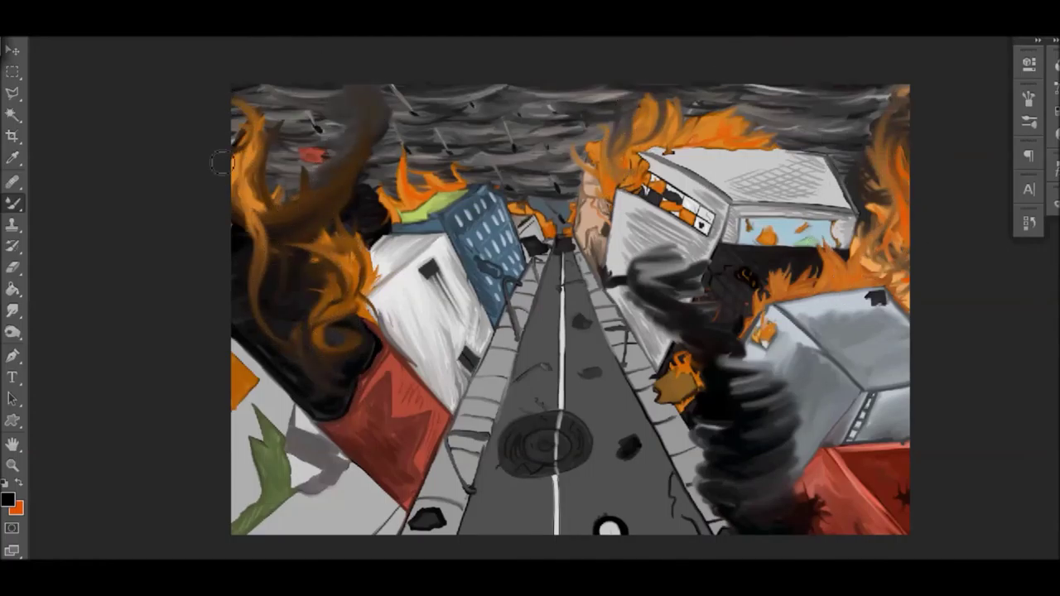
Brush orange streaks through the left smoke swirls, the right smoke column and the left red building.
{"action": "left_click_drag", "start_coordinate": [257, 230], "coordinate": [327, 364]}
{"action": "left_click_drag", "start_coordinate": [365, 215], "coordinate": [339, 108]}
{"action": "left_click_drag", "start_coordinate": [331, 249], "coordinate": [298, 390]}
{"action": "left_click_drag", "start_coordinate": [717, 473], "coordinate": [687, 299]}
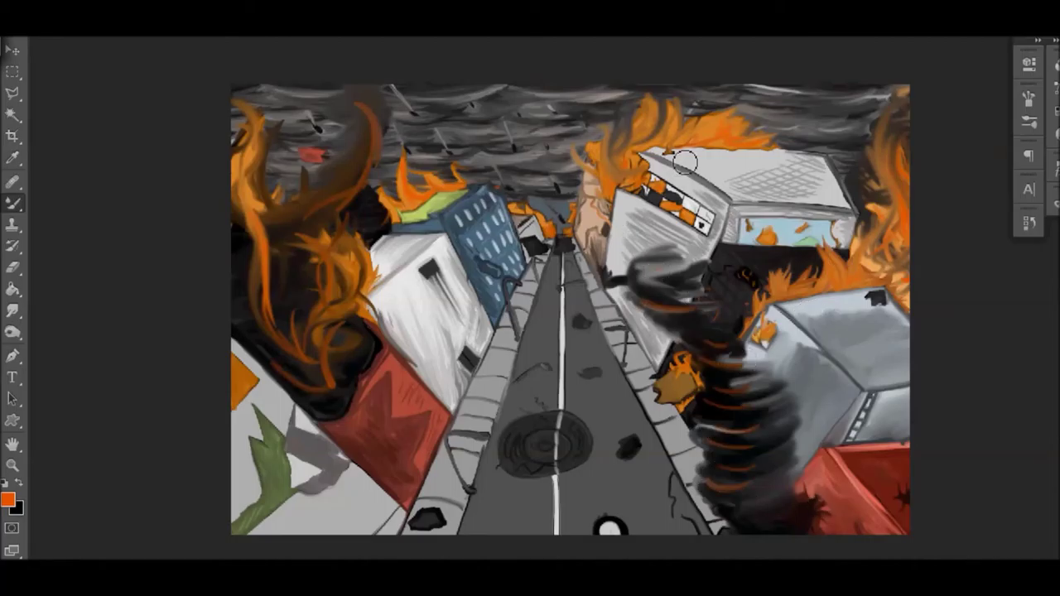
{"action": "left_click_drag", "start_coordinate": [397, 470], "coordinate": [354, 431]}
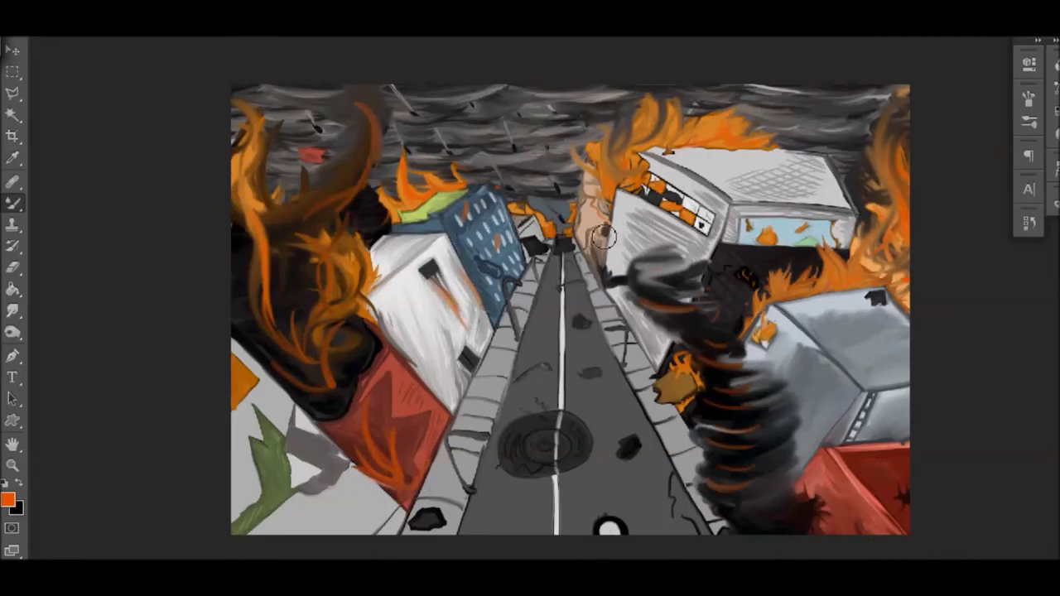
Pick a yellow-orange colour and add bright highlights to the flames, the smoke column and the left red building.
{"action": "left_click", "coordinate": [7, 499]}
{"action": "left_click", "coordinate": [532, 338]}
{"action": "key", "text": "Return"}
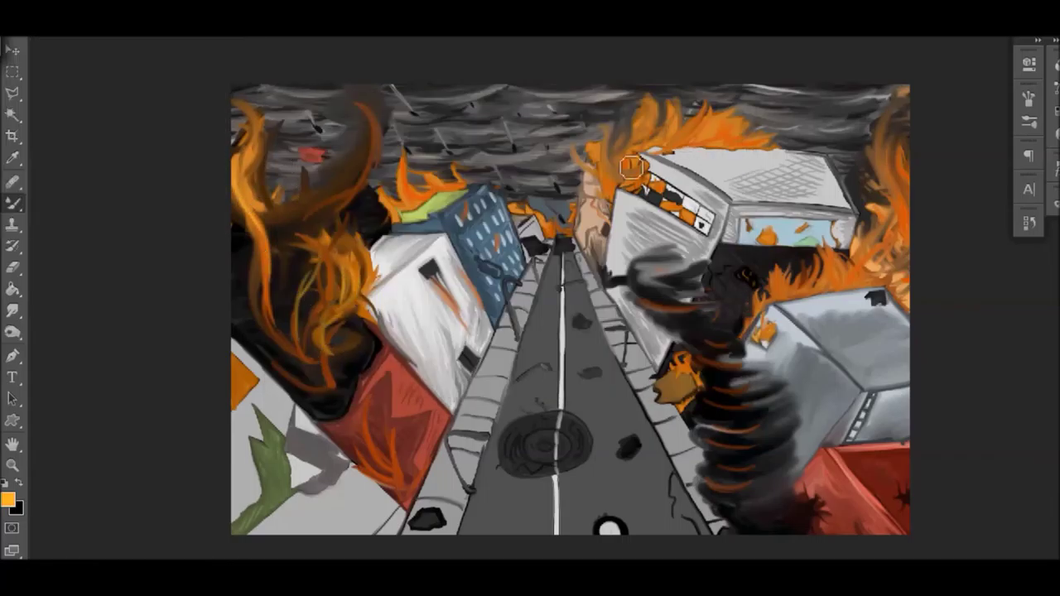
{"action": "left_click_drag", "start_coordinate": [829, 263], "coordinate": [755, 312]}
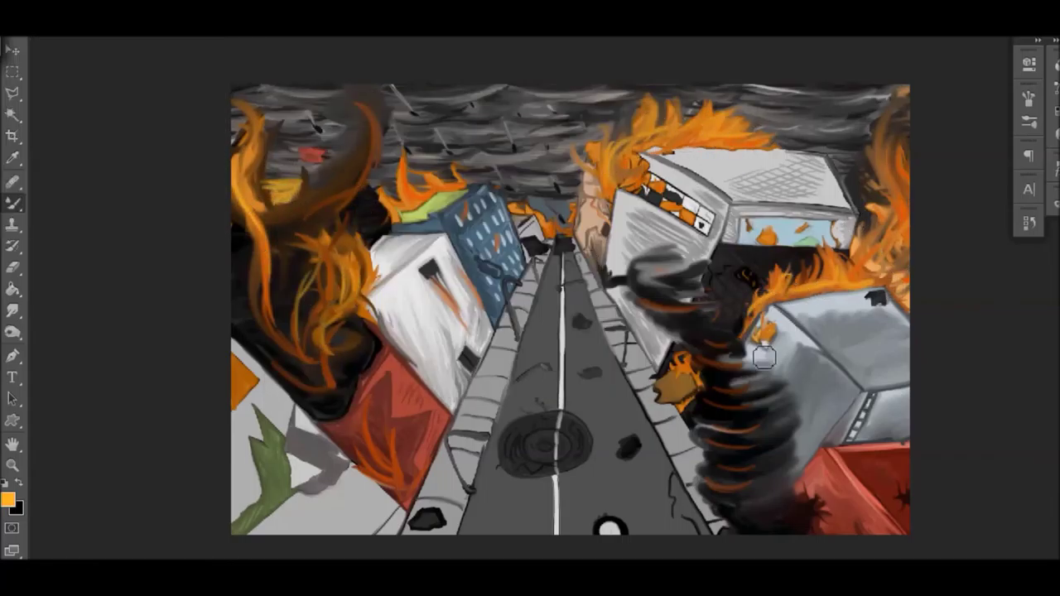
{"action": "left_click_drag", "start_coordinate": [866, 259], "coordinate": [881, 221]}
{"action": "left_click_drag", "start_coordinate": [667, 131], "coordinate": [628, 207]}
{"action": "left_click_drag", "start_coordinate": [377, 439], "coordinate": [406, 490]}
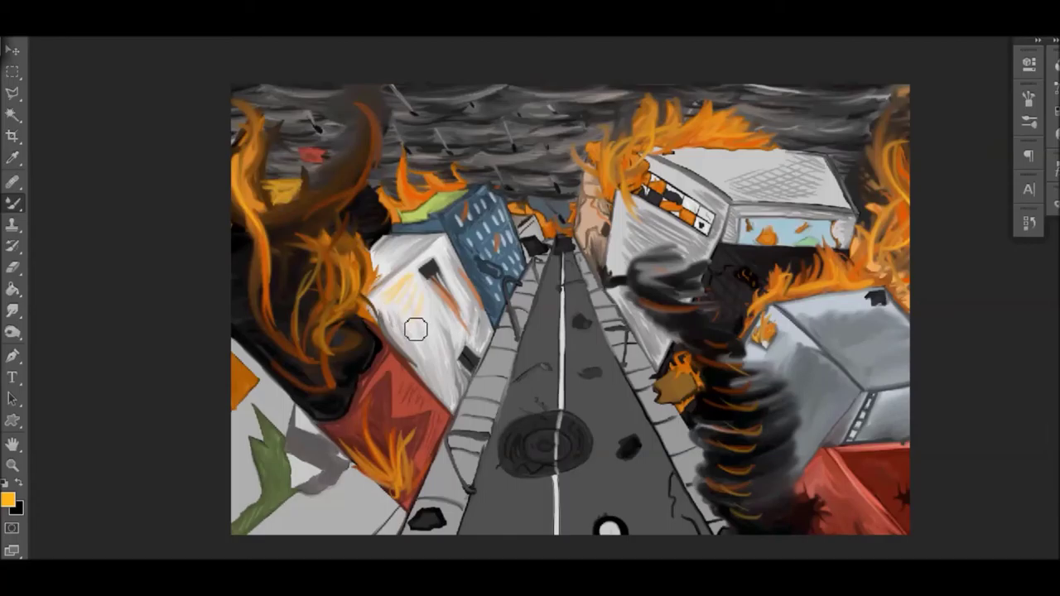
Warm the left white wall with pale yellow and blend dark smoke around the fire on the red building.
{"action": "left_click_drag", "start_coordinate": [388, 419], "coordinate": [352, 472]}
{"action": "left_click_drag", "start_coordinate": [327, 406], "coordinate": [398, 485]}
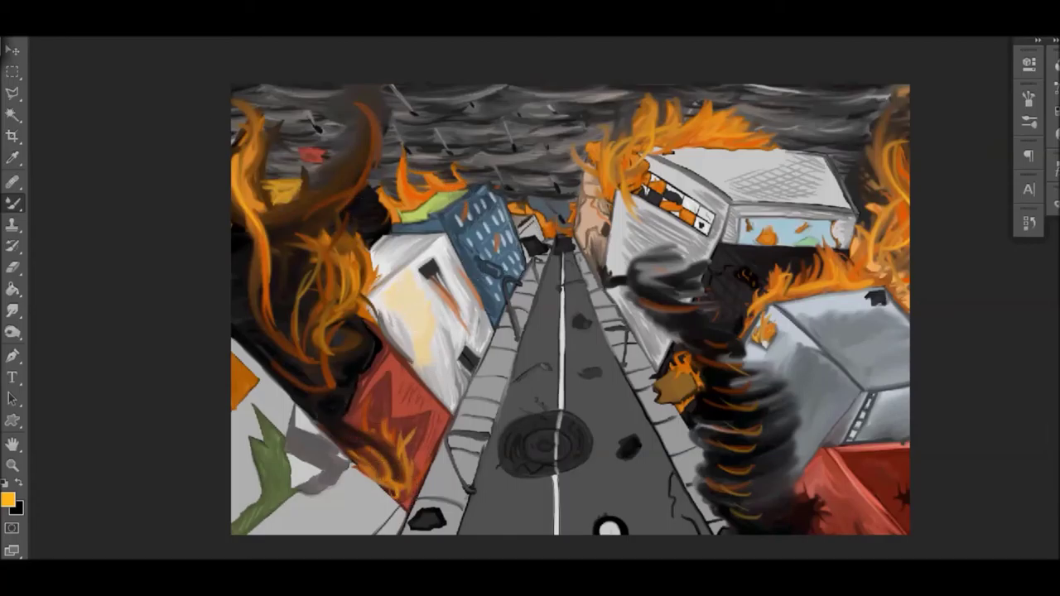
{"action": "left_click_drag", "start_coordinate": [365, 348], "coordinate": [348, 422]}
{"action": "left_click_drag", "start_coordinate": [273, 335], "coordinate": [286, 242]}
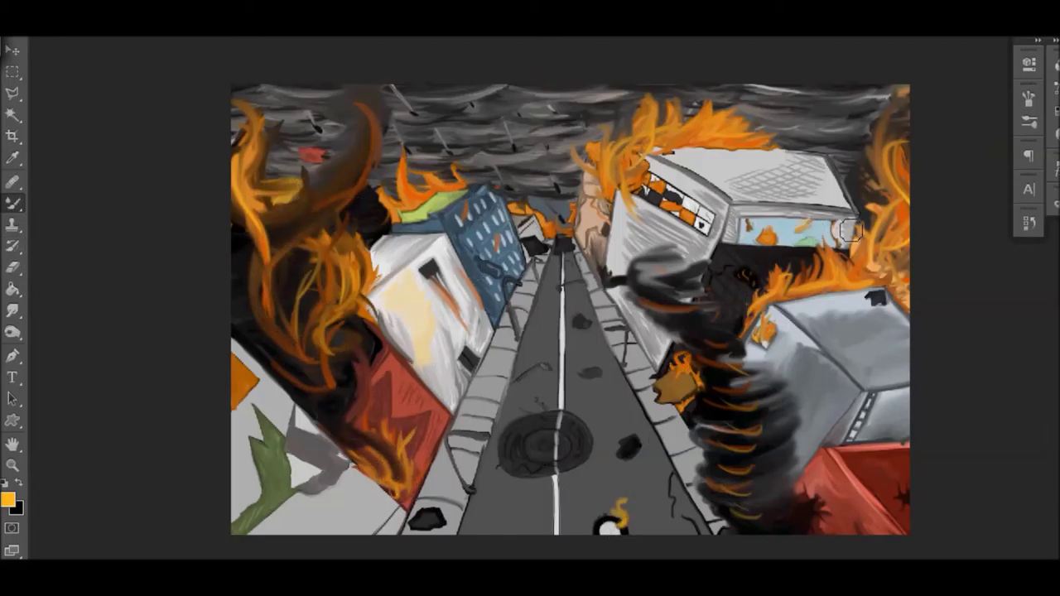
Swap to black and paint dark smoke wisps through the flames around the right white building.
{"action": "key", "text": "x"}
{"action": "left_click_drag", "start_coordinate": [634, 170], "coordinate": [623, 96]}
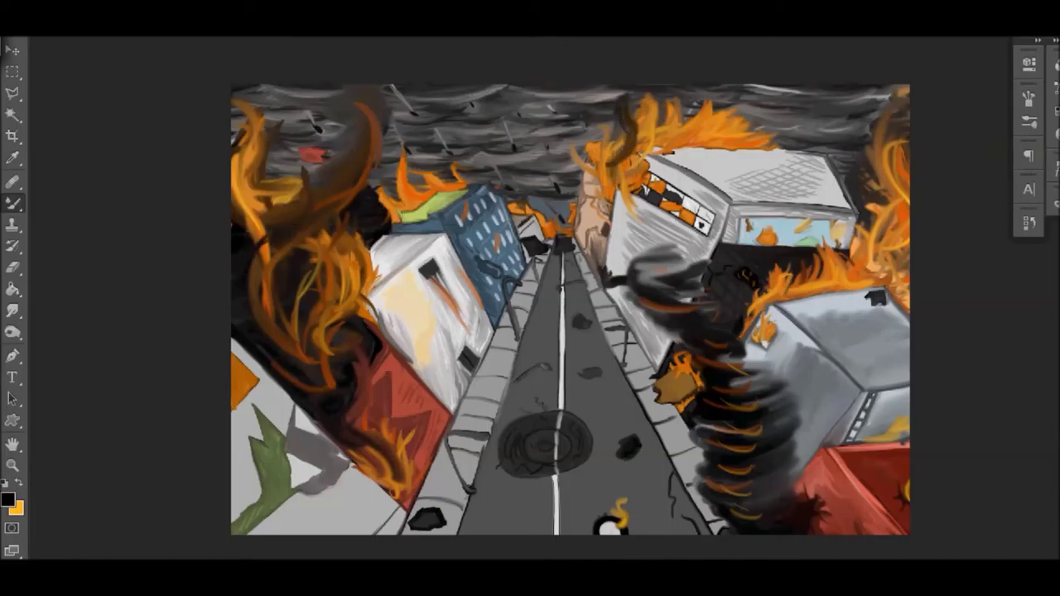
{"action": "mouse_move", "coordinate": [676, 152]}
{"action": "left_mouse_down"}
{"action": "mouse_move", "coordinate": [699, 98]}
{"action": "mouse_move", "coordinate": [662, 216]}
{"action": "left_mouse_up"}
{"action": "left_click_drag", "start_coordinate": [853, 153], "coordinate": [845, 280]}
{"action": "left_click_drag", "start_coordinate": [890, 118], "coordinate": [862, 189]}
{"action": "mouse_move", "coordinate": [696, 255]}
{"action": "left_mouse_down"}
{"action": "mouse_move", "coordinate": [634, 273]}
{"action": "mouse_move", "coordinate": [651, 308]}
{"action": "left_mouse_up"}
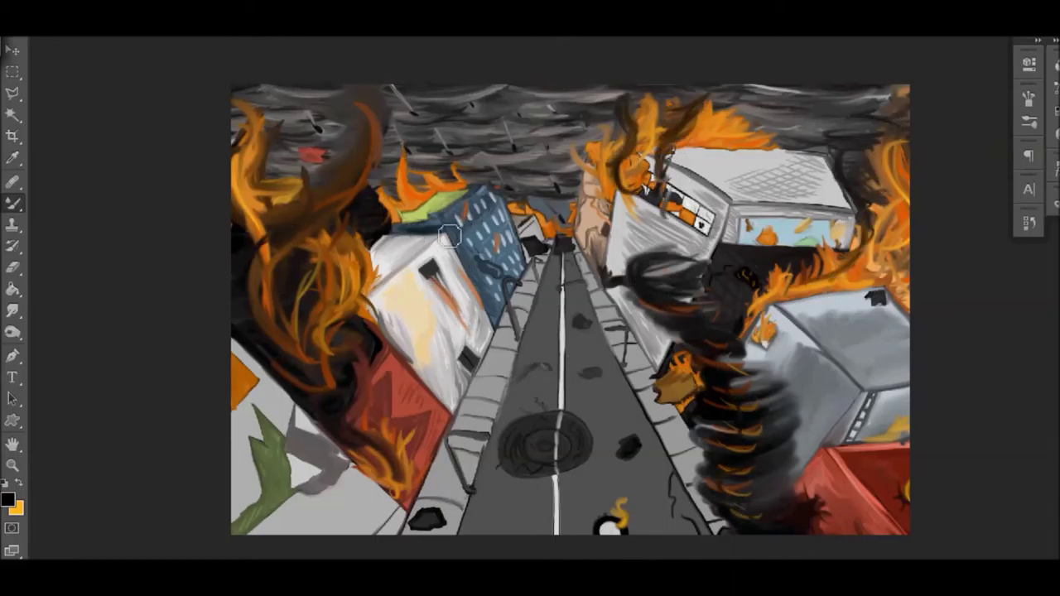
Shade the right white and silver buildings with dark hatching and add a yellow glow to the silver wall.
{"action": "mouse_move", "coordinate": [695, 321]}
{"action": "left_mouse_down"}
{"action": "mouse_move", "coordinate": [646, 377]}
{"action": "mouse_move", "coordinate": [650, 364]}
{"action": "left_mouse_up"}
{"action": "left_click_drag", "start_coordinate": [853, 410], "coordinate": [828, 443]}
{"action": "left_click_drag", "start_coordinate": [866, 385], "coordinate": [824, 447]}
{"action": "left_click_drag", "start_coordinate": [845, 314], "coordinate": [799, 364]}
{"action": "left_click_drag", "start_coordinate": [906, 339], "coordinate": [824, 394]}
{"action": "left_click_drag", "start_coordinate": [832, 299], "coordinate": [821, 308]}
{"action": "left_click_drag", "start_coordinate": [907, 344], "coordinate": [858, 379]}
{"action": "left_click_drag", "start_coordinate": [907, 319], "coordinate": [861, 435]}
{"action": "left_click_drag", "start_coordinate": [836, 183], "coordinate": [741, 203]}
{"action": "mouse_move", "coordinate": [836, 158]}
{"action": "left_mouse_down"}
{"action": "mouse_move", "coordinate": [725, 185]}
{"action": "mouse_move", "coordinate": [686, 214]}
{"action": "left_mouse_up"}
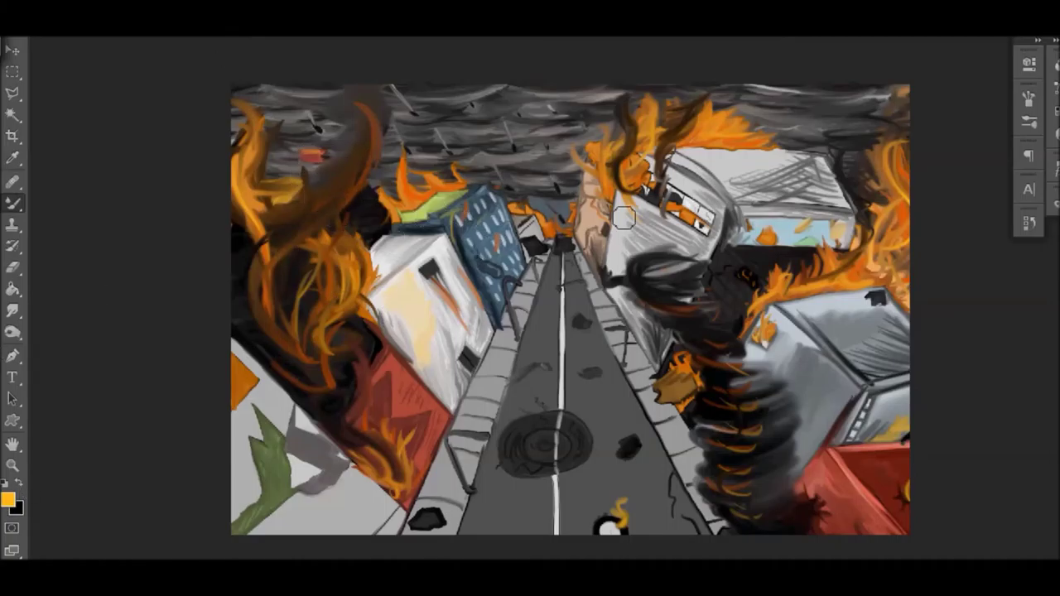
{"action": "left_click_drag", "start_coordinate": [823, 403], "coordinate": [899, 357]}
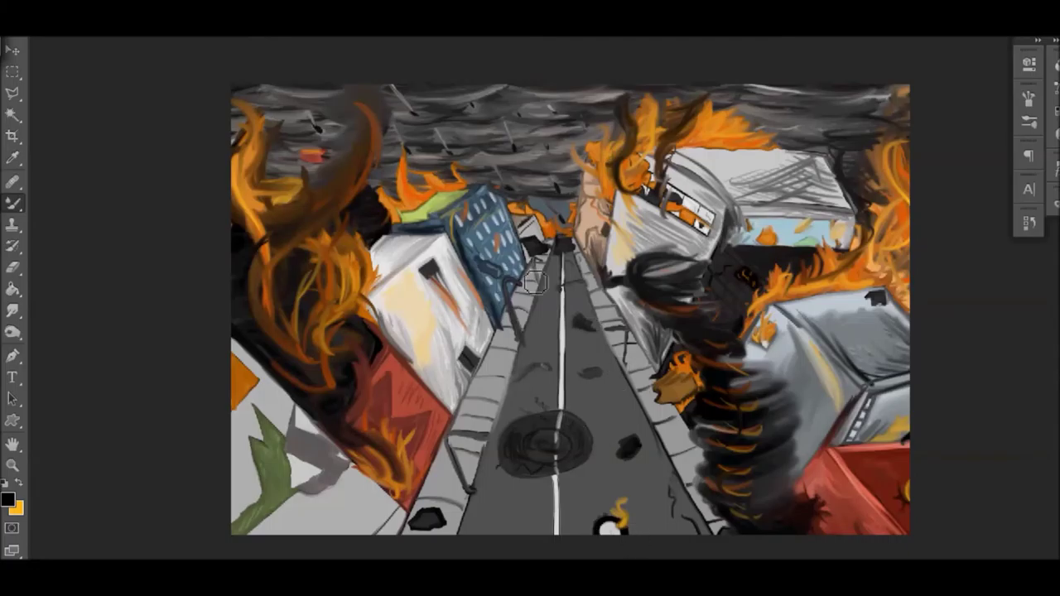
Darken the kerbs, both road edges and the side of the white centre line with black strokes.
{"action": "left_click", "coordinate": [107, 71]}
{"action": "left_click", "coordinate": [496, 401]}
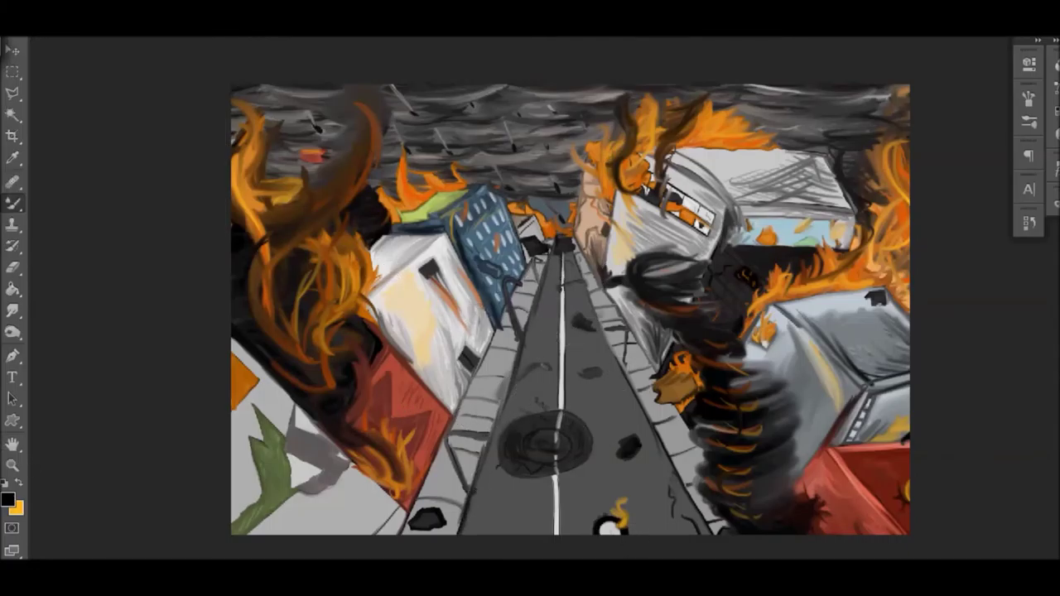
{"action": "left_click_drag", "start_coordinate": [708, 521], "coordinate": [589, 315]}
{"action": "left_click_drag", "start_coordinate": [527, 323], "coordinate": [452, 530]}
{"action": "left_click_drag", "start_coordinate": [563, 270], "coordinate": [554, 531]}
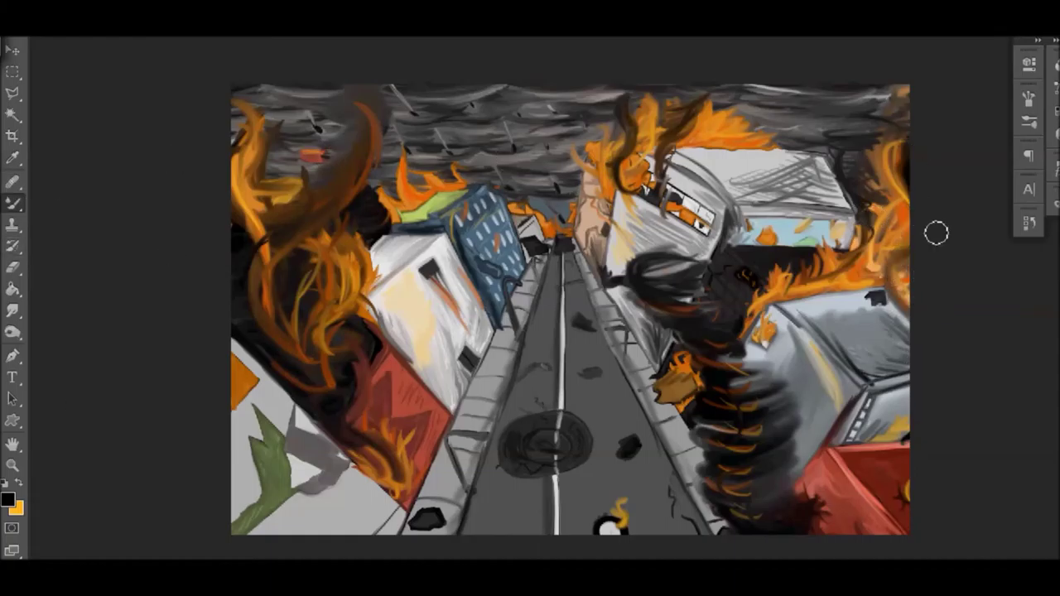
Draw smoke wisps over the right white roof and smear dark smudges onto the pale lower-left building.
{"action": "left_click_drag", "start_coordinate": [787, 286], "coordinate": [816, 146]}
{"action": "mouse_move", "coordinate": [654, 434]}
{"action": "left_mouse_down"}
{"action": "mouse_move", "coordinate": [662, 348]}
{"action": "mouse_move", "coordinate": [729, 415]}
{"action": "mouse_move", "coordinate": [677, 284]}
{"action": "mouse_move", "coordinate": [781, 472]}
{"action": "left_mouse_up"}
{"action": "left_click_drag", "start_coordinate": [295, 448], "coordinate": [291, 420]}
{"action": "right_click", "coordinate": [321, 457]}
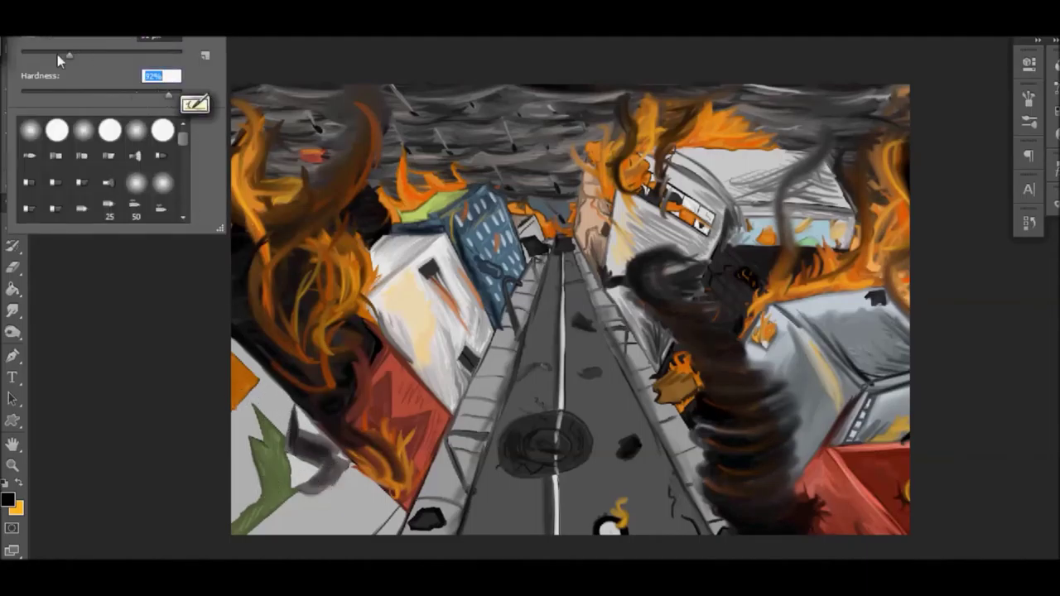
{"action": "left_click", "coordinate": [266, 448]}
{"action": "left_click_drag", "start_coordinate": [356, 518], "coordinate": [308, 523]}
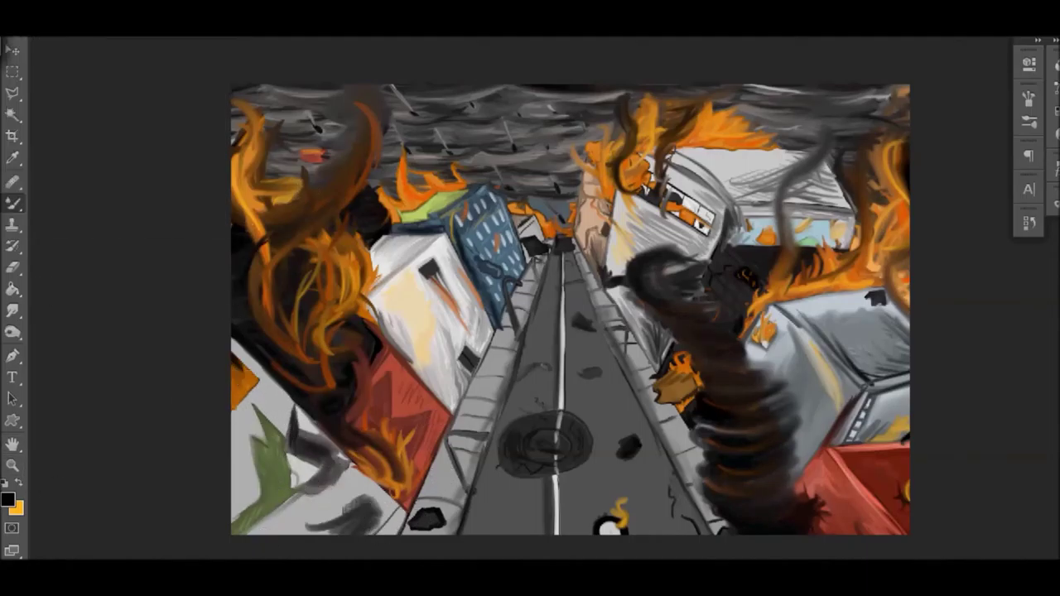
Outline the left red building's edge, the kerb railing and the bent pole on the road in black.
{"action": "scroll", "coordinate": [453, 478], "scroll_direction": "up", "scroll_amount": 3}
{"action": "scroll", "coordinate": [249, 331], "scroll_direction": "down", "scroll_amount": 2}
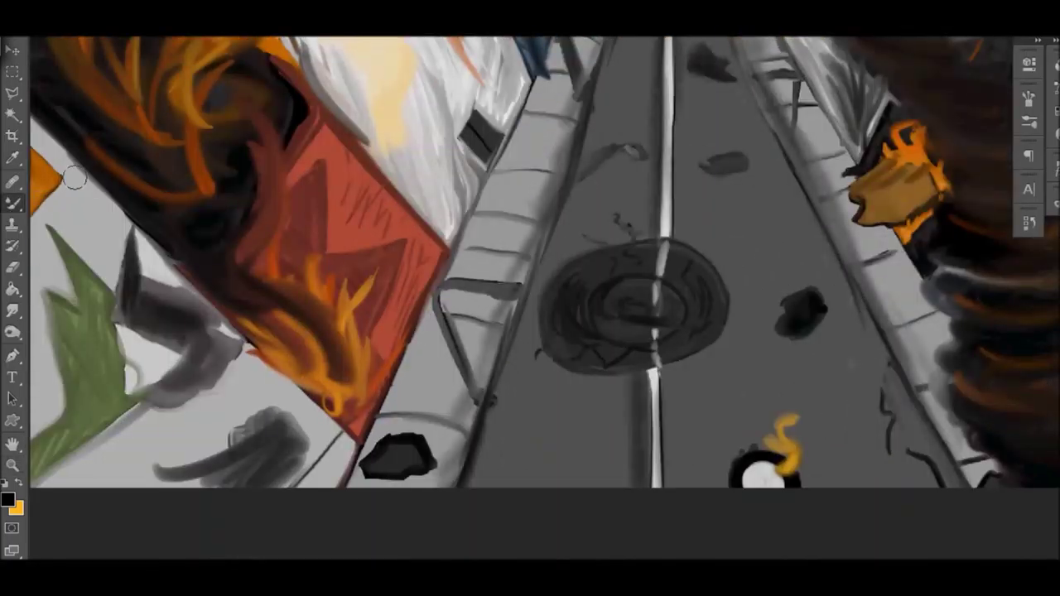
{"action": "left_click_drag", "start_coordinate": [451, 357], "coordinate": [364, 476]}
{"action": "left_click_drag", "start_coordinate": [488, 299], "coordinate": [451, 426]}
{"action": "left_click_drag", "start_coordinate": [447, 286], "coordinate": [520, 290]}
{"action": "left_click_drag", "start_coordinate": [640, 152], "coordinate": [547, 199]}
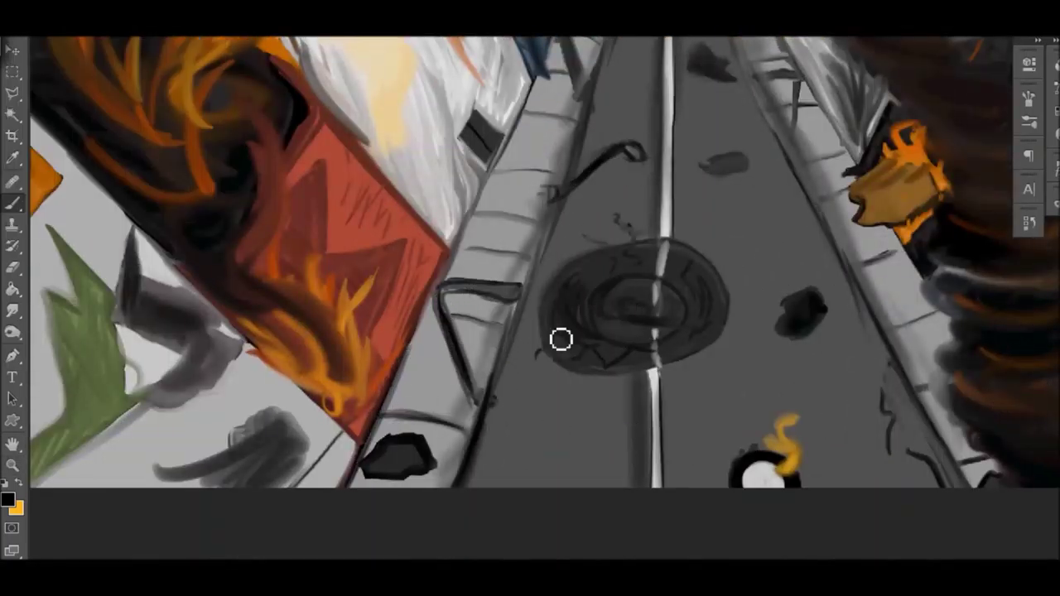
Outline the right red building, the dark lower-left debris and the red flag in black.
{"action": "key", "text": "ctrl+0"}
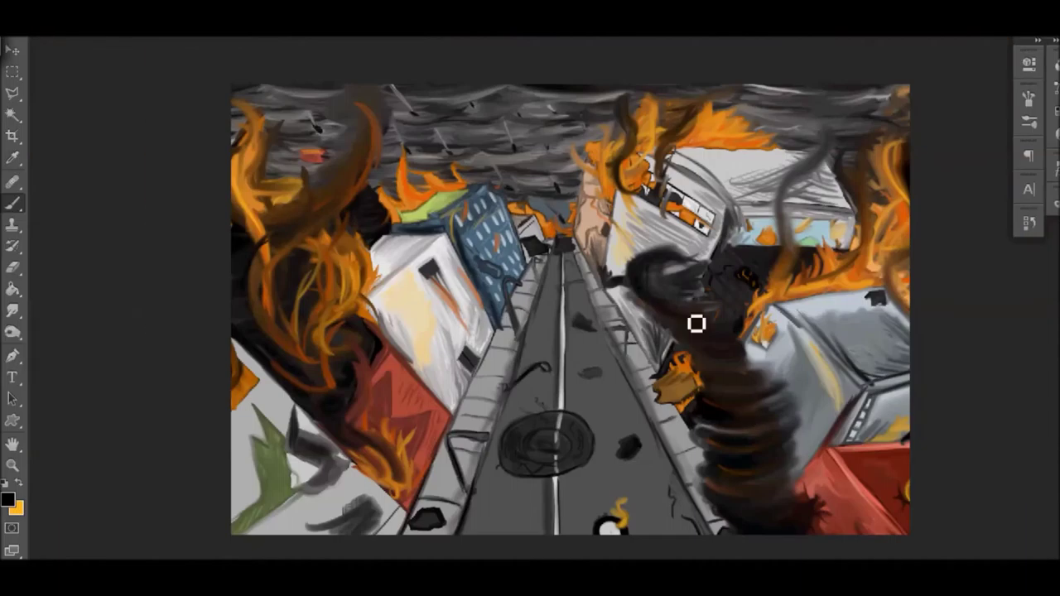
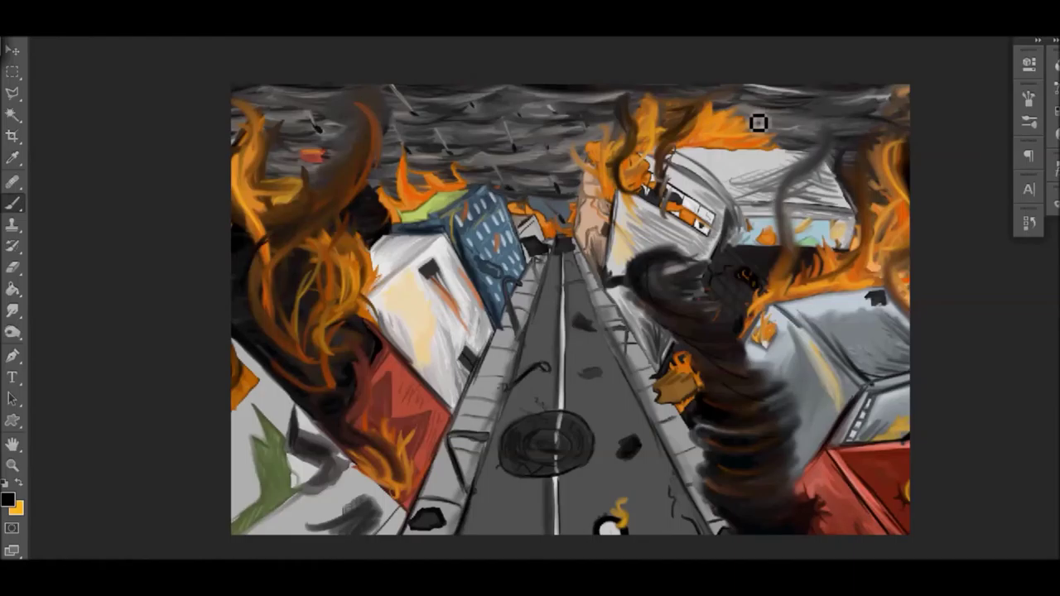
{"action": "left_click_drag", "start_coordinate": [304, 458], "coordinate": [343, 466]}
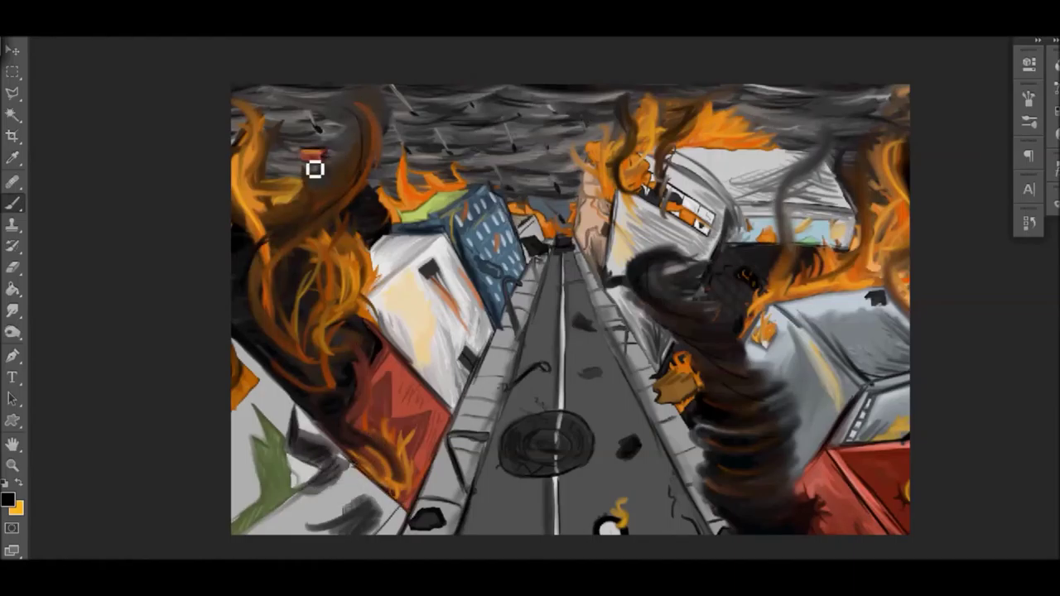
{"action": "left_click", "coordinate": [1029, 222]}
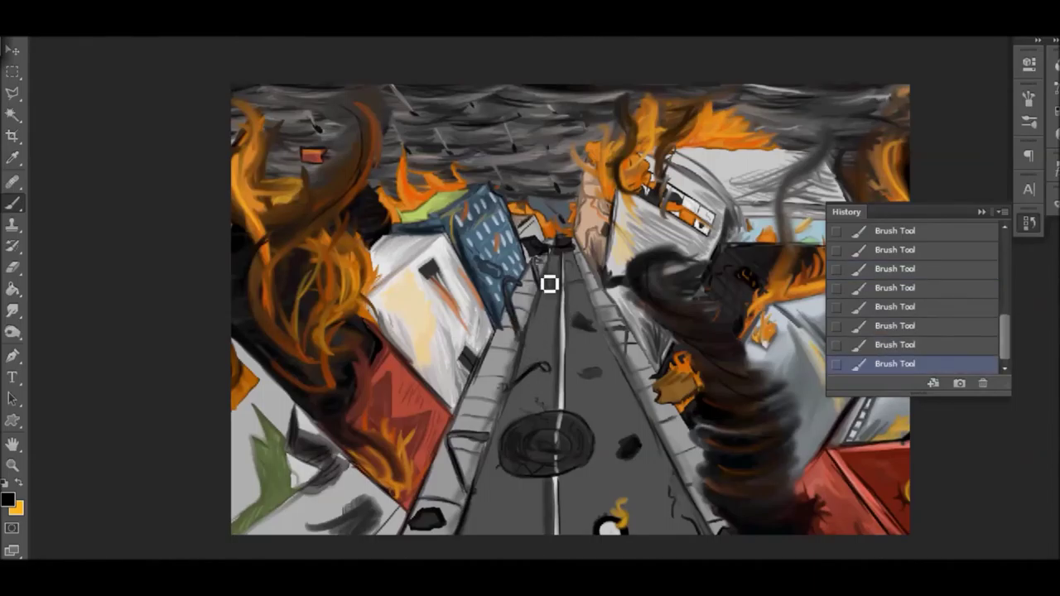
Adjust the Burn tool's brush and burn dark patches into the road surface.
{"action": "key", "text": "o"}
{"action": "right_click", "coordinate": [187, 83]}
{"action": "double_click", "coordinate": [141, 182]}
{"action": "left_click_drag", "start_coordinate": [513, 506], "coordinate": [583, 389]}
{"action": "left_click", "coordinate": [1028, 222]}
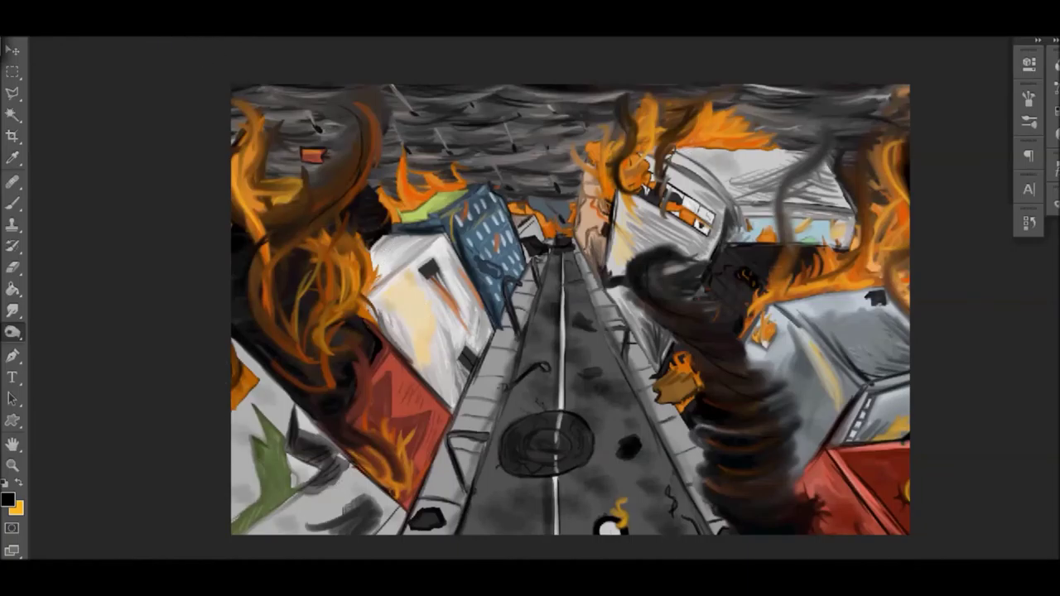
Burn soft shadows into the white buildings, the right red building and the pale lower-left building.
{"action": "left_click_drag", "start_coordinate": [447, 364], "coordinate": [385, 282]}
{"action": "left_click_drag", "start_coordinate": [746, 186], "coordinate": [687, 256]}
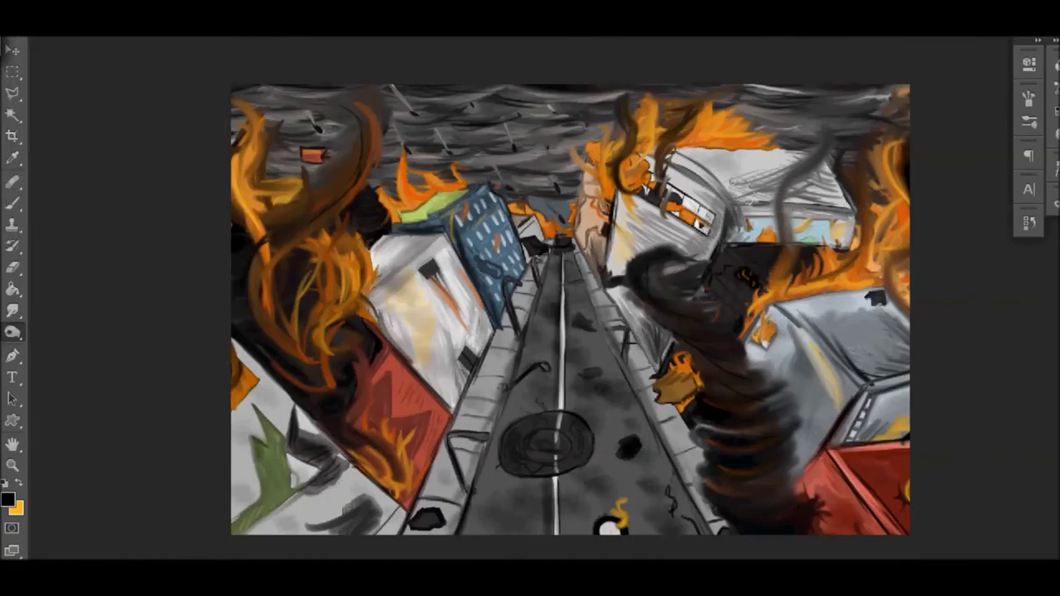
{"action": "left_click_drag", "start_coordinate": [737, 158], "coordinate": [853, 215]}
{"action": "left_click_drag", "start_coordinate": [894, 460], "coordinate": [828, 530]}
{"action": "left_click_drag", "start_coordinate": [903, 427], "coordinate": [803, 489]}
{"action": "mouse_move", "coordinate": [422, 460]}
{"action": "left_mouse_down"}
{"action": "mouse_move", "coordinate": [389, 530]}
{"action": "mouse_move", "coordinate": [248, 488]}
{"action": "left_mouse_up"}
Blend the green shape and dark smoke on the pale lower-left building with the Mixer Brush, undoing the last strokes.
{"action": "key", "text": "b"}
{"action": "mouse_move", "coordinate": [274, 430]}
{"action": "left_mouse_down"}
{"action": "mouse_move", "coordinate": [294, 408]}
{"action": "mouse_move", "coordinate": [332, 438]}
{"action": "left_mouse_up"}
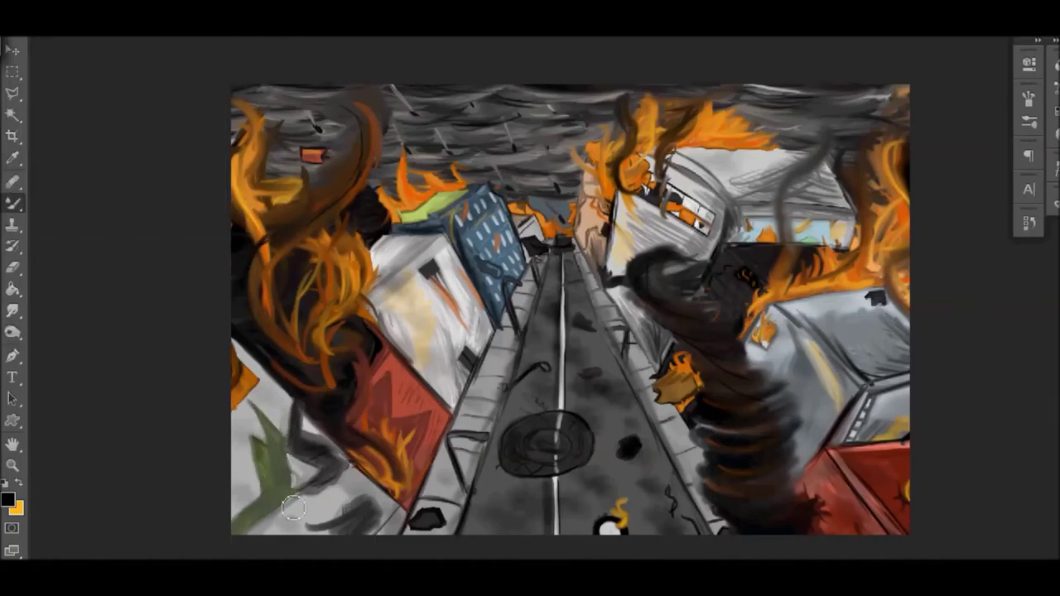
{"action": "key", "text": "ctrl+alt+z"}
{"action": "key", "text": "ctrl+alt+z"}
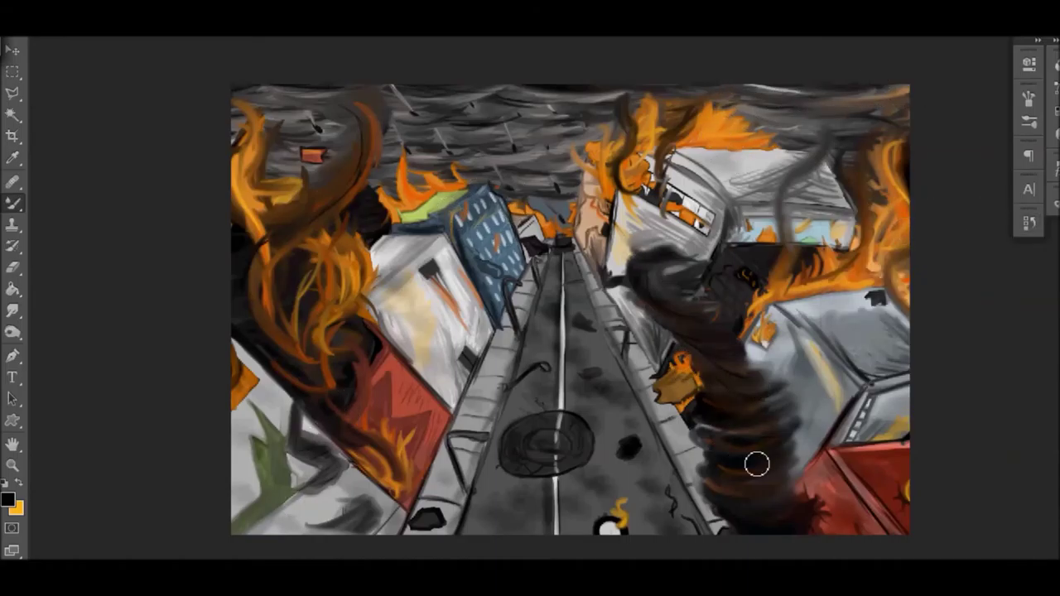
Swap the brush colours and set the foreground colour to a vivid orange.
{"action": "key", "text": "x"}
{"action": "left_click", "coordinate": [7, 498]}
{"action": "left_click_drag", "start_coordinate": [504, 102], "coordinate": [776, 62]}
{"action": "left_click", "coordinate": [787, 271]}
{"action": "left_click", "coordinate": [947, 54]}
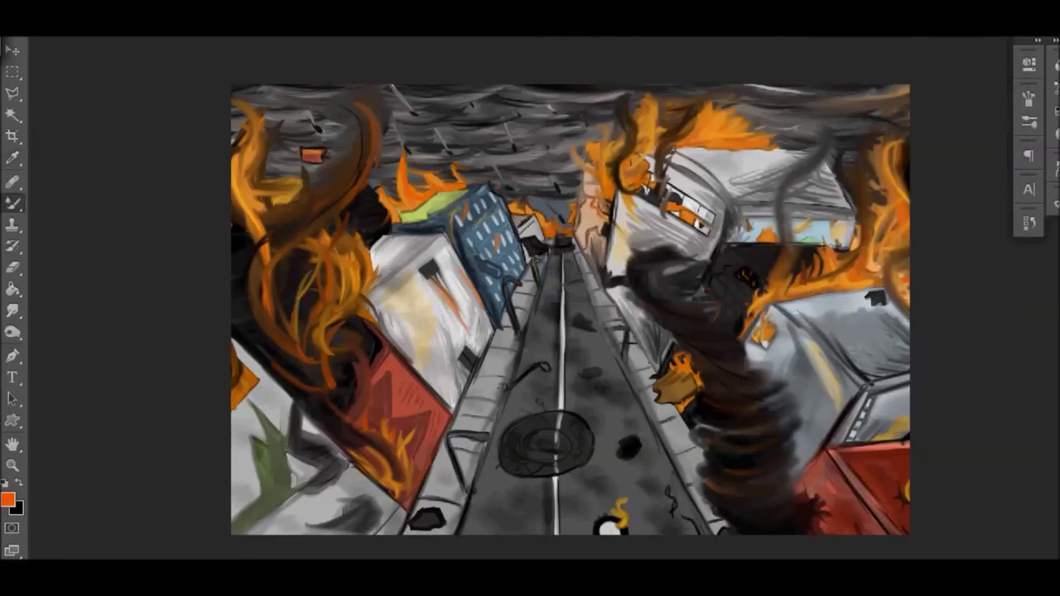
Brush a reddish-orange glow into the storm clouds, the right white roof, the smoke columns and the red buildings.
{"action": "left_click_drag", "start_coordinate": [396, 88], "coordinate": [478, 110]}
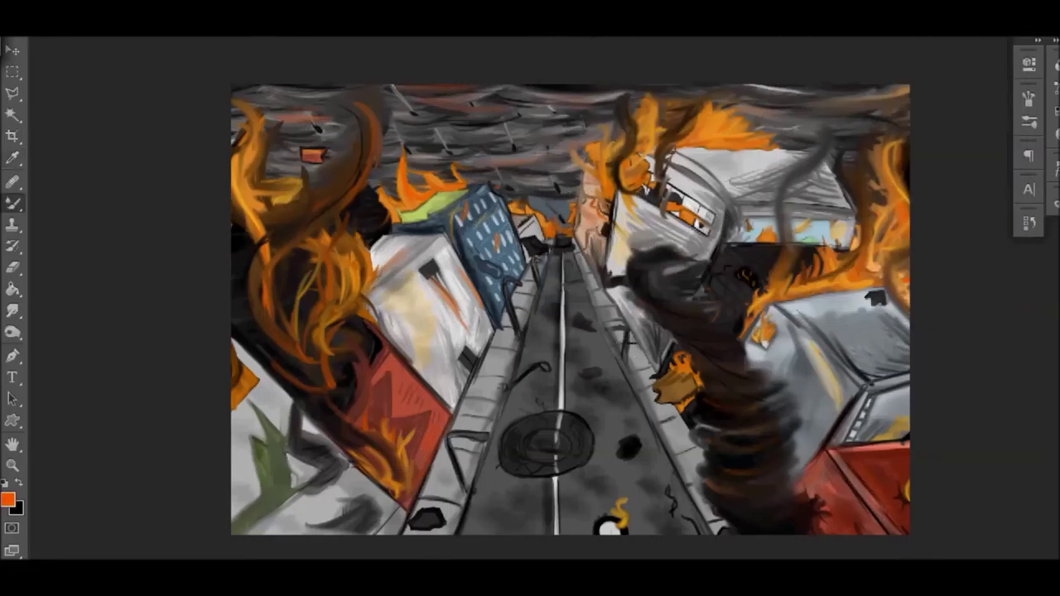
{"action": "left_click_drag", "start_coordinate": [764, 151], "coordinate": [676, 172]}
{"action": "left_click_drag", "start_coordinate": [826, 504], "coordinate": [805, 532]}
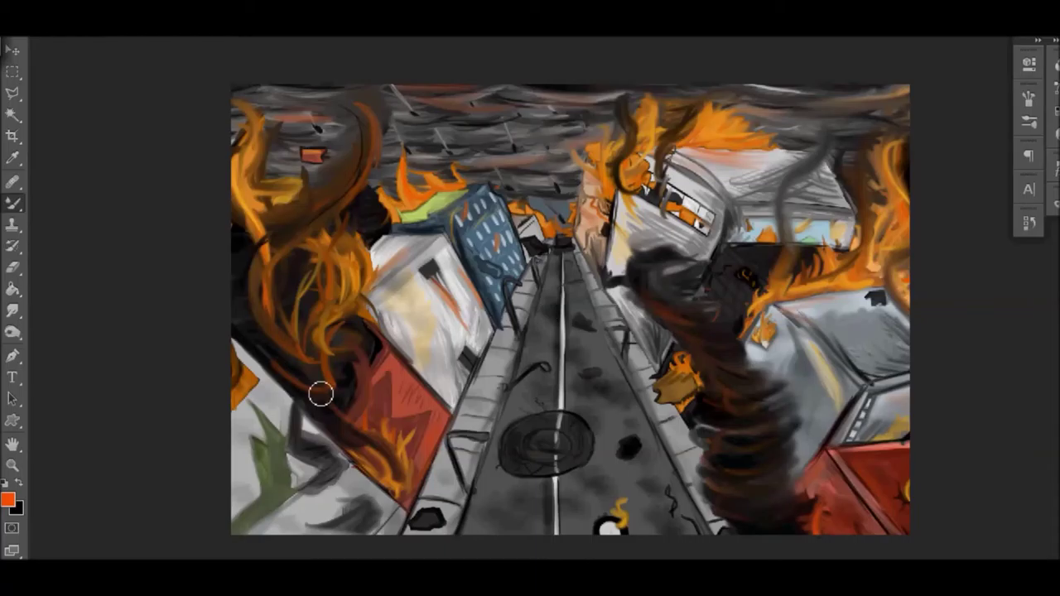
{"action": "left_click_drag", "start_coordinate": [280, 88], "coordinate": [344, 89]}
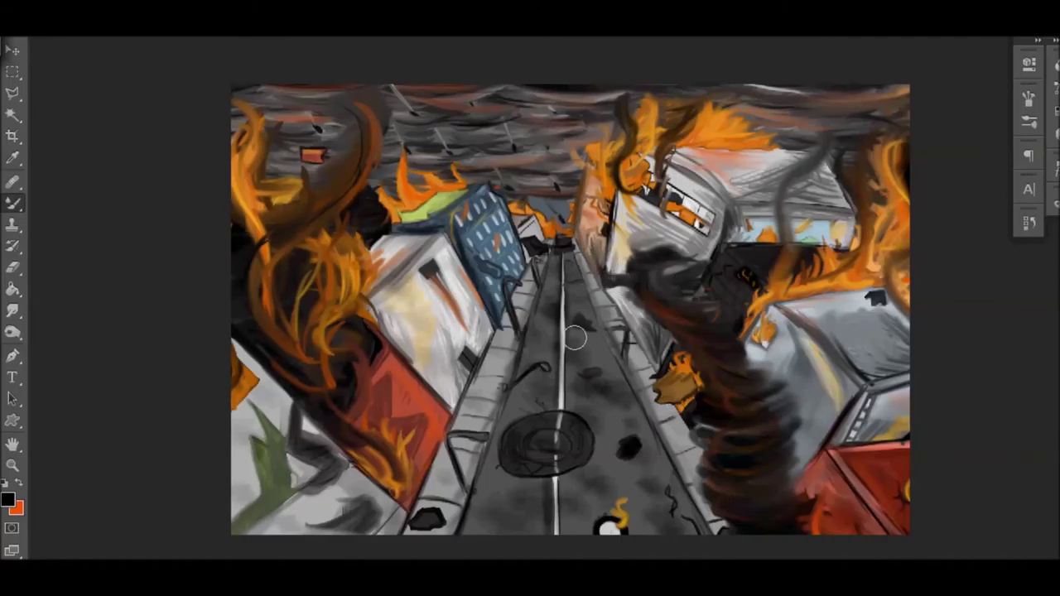
Blend black accents into the road debris, the burning object on the kerb and the peach building.
{"action": "scroll", "coordinate": [675, 398], "scroll_direction": "up", "scroll_amount": 3}
{"action": "mouse_move", "coordinate": [530, 365]}
{"action": "left_mouse_down"}
{"action": "mouse_move", "coordinate": [614, 295]}
{"action": "mouse_move", "coordinate": [670, 273]}
{"action": "mouse_move", "coordinate": [568, 229]}
{"action": "left_mouse_up"}
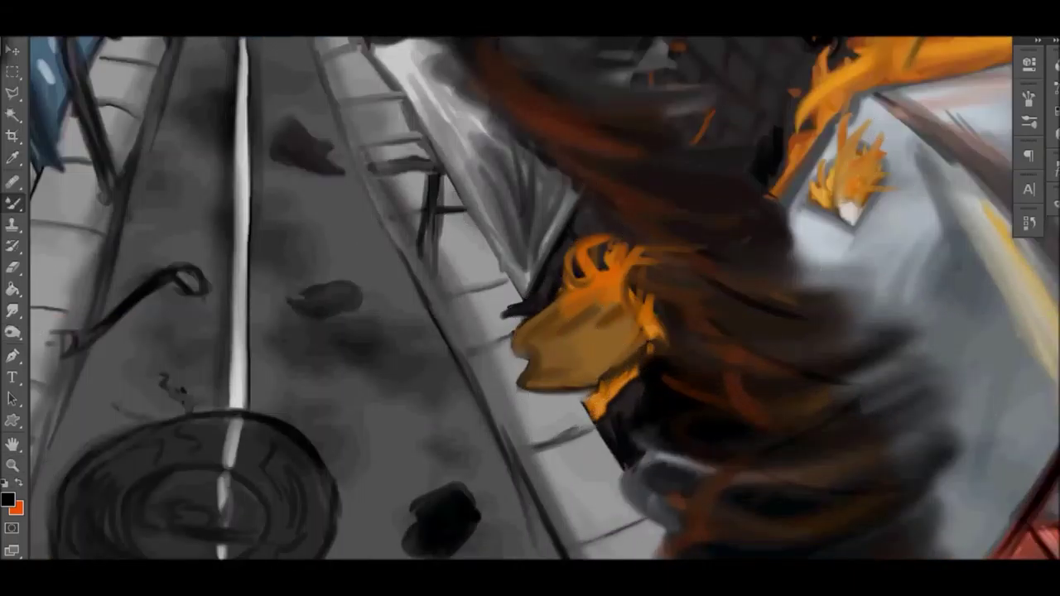
{"action": "scroll", "coordinate": [497, 414], "scroll_direction": "down", "scroll_amount": 4}
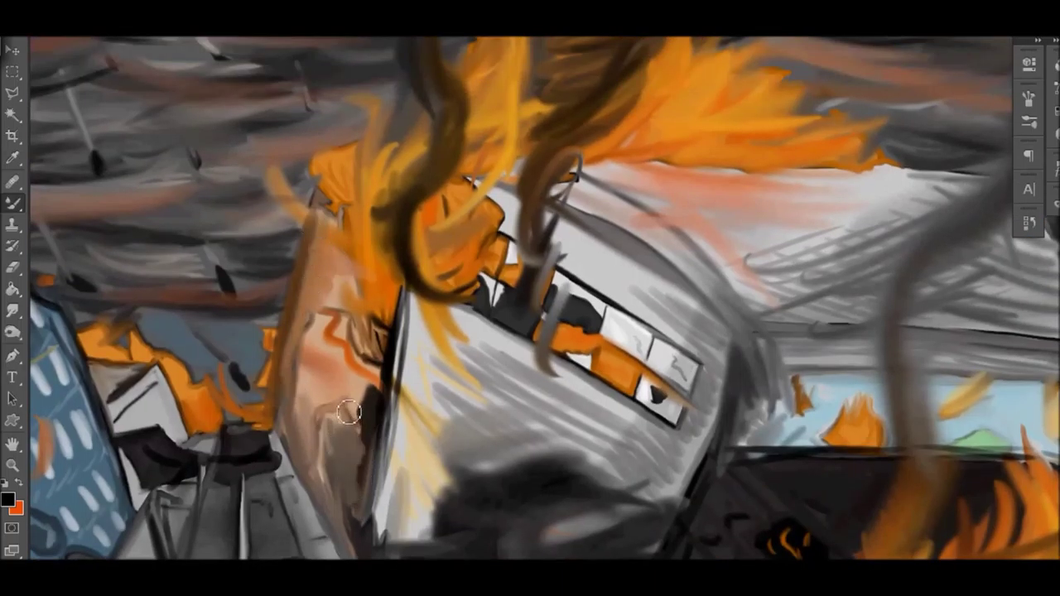
{"action": "key", "text": "ctrl+0"}
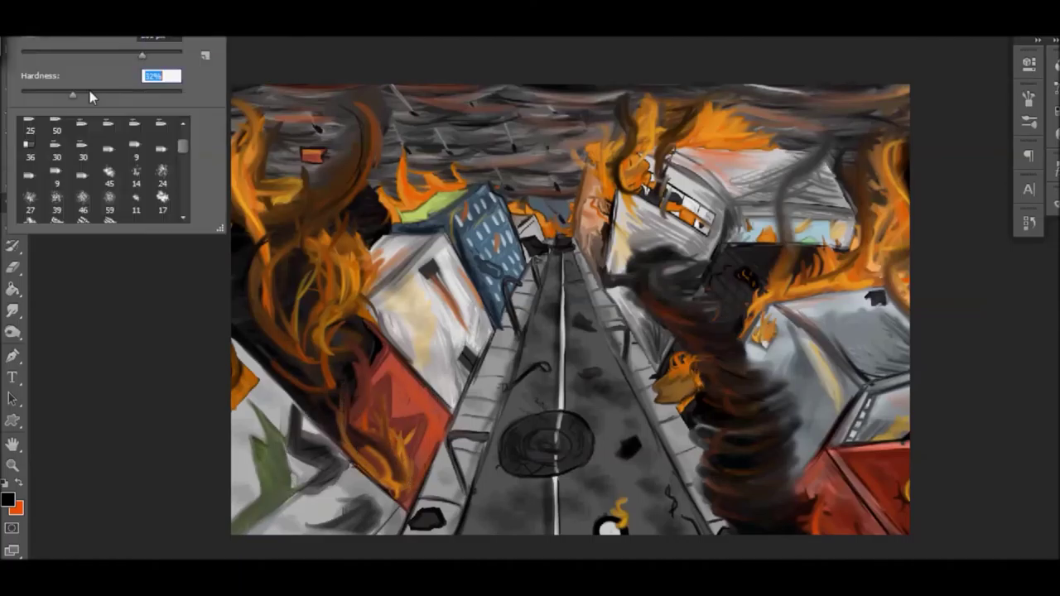
Adjust the brush hardness and blend dark shading into the central smoke column and both red buildings.
{"action": "left_click_drag", "start_coordinate": [638, 232], "coordinate": [666, 252]}
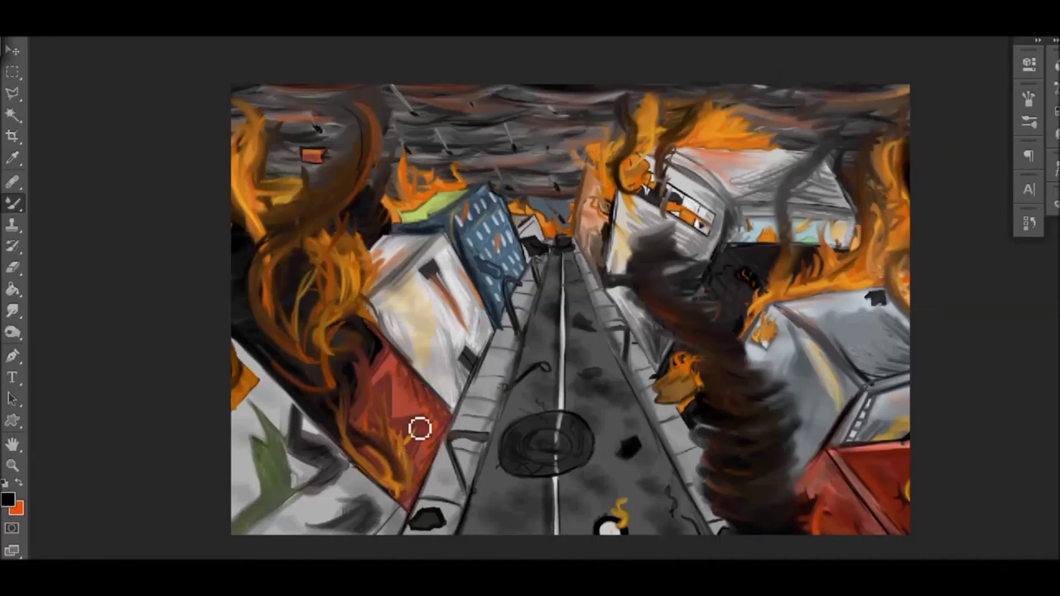
{"action": "left_click_drag", "start_coordinate": [865, 468], "coordinate": [899, 499]}
{"action": "left_click_drag", "start_coordinate": [837, 456], "coordinate": [787, 505]}
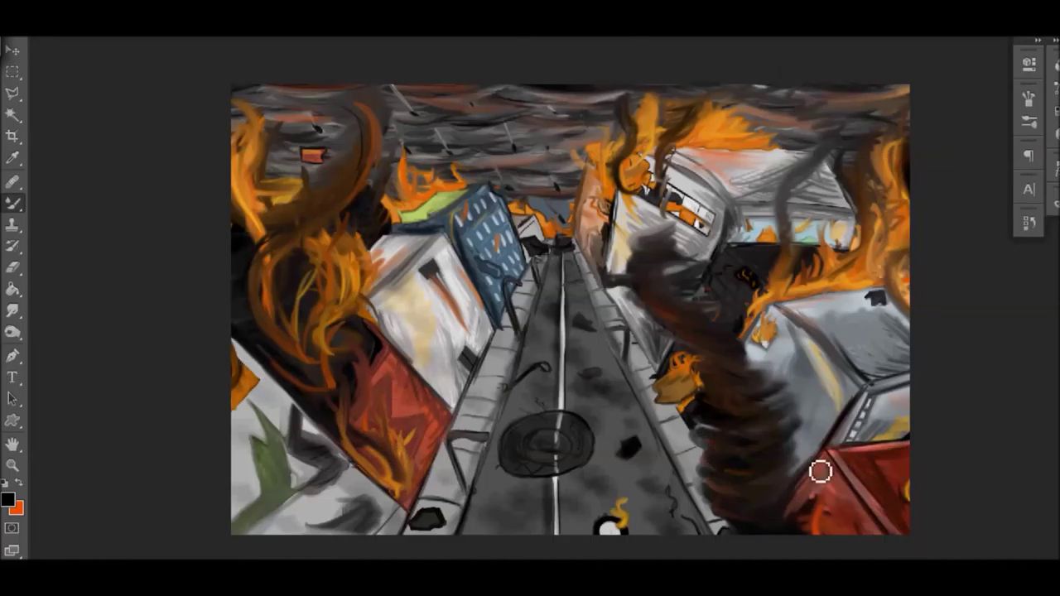
Shade the grey building on the right, the white building on the left and the green roof with dark strokes.
{"action": "left_click_drag", "start_coordinate": [851, 348], "coordinate": [856, 296]}
{"action": "left_click_drag", "start_coordinate": [467, 353], "coordinate": [476, 282]}
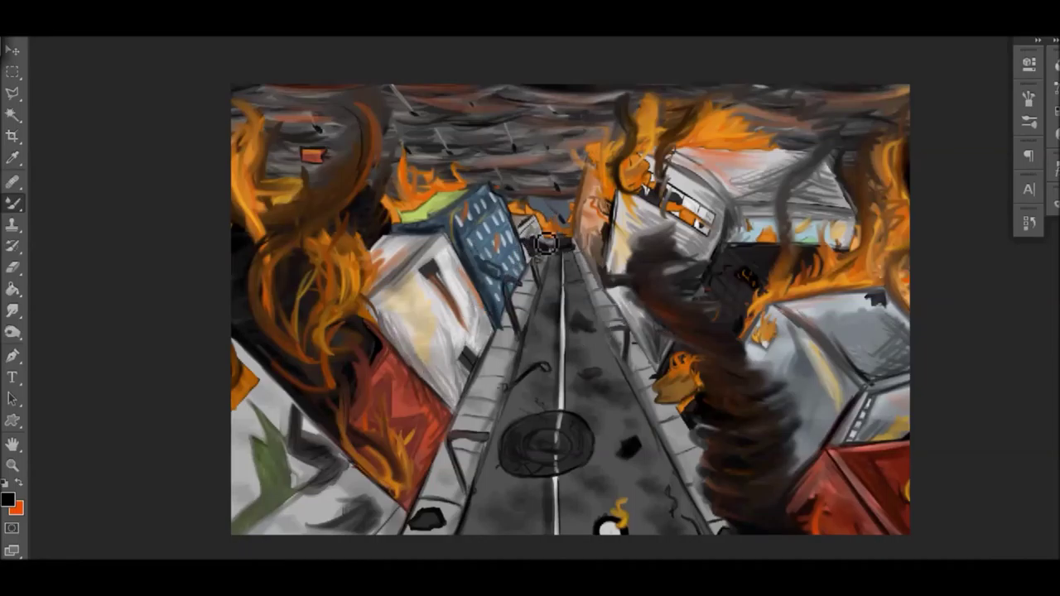
{"action": "left_click_drag", "start_coordinate": [451, 199], "coordinate": [418, 224]}
{"action": "left_click_drag", "start_coordinate": [480, 233], "coordinate": [458, 252]}
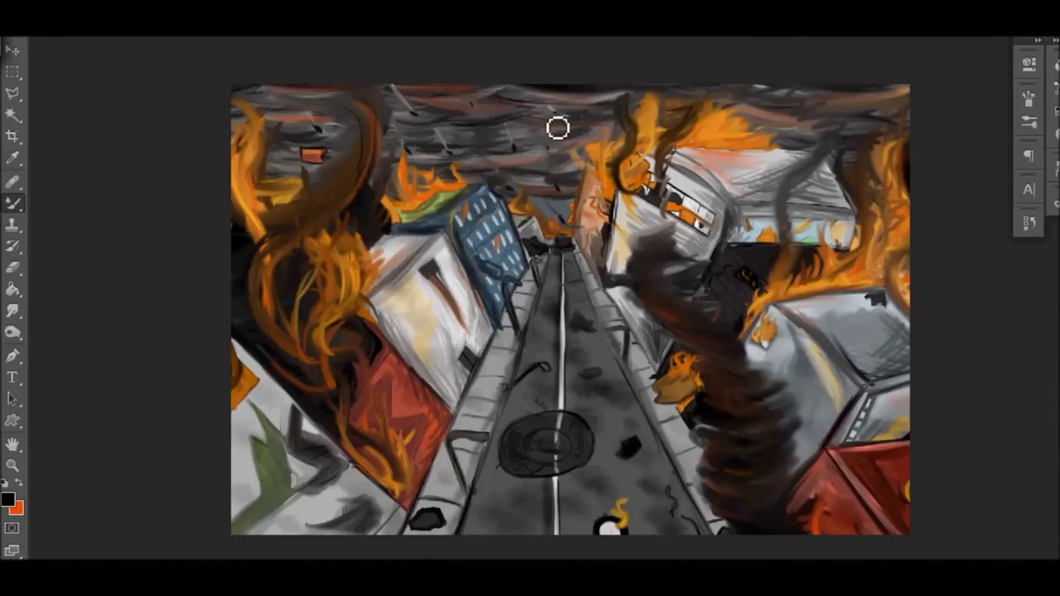
Paint thin dark debris on the far road and broken frames in the curved white building's burning windows.
{"action": "left_click", "coordinate": [476, 125], "text": "ctrl"}
{"action": "right_click", "coordinate": [56, 58]}
{"action": "key", "text": "Return"}
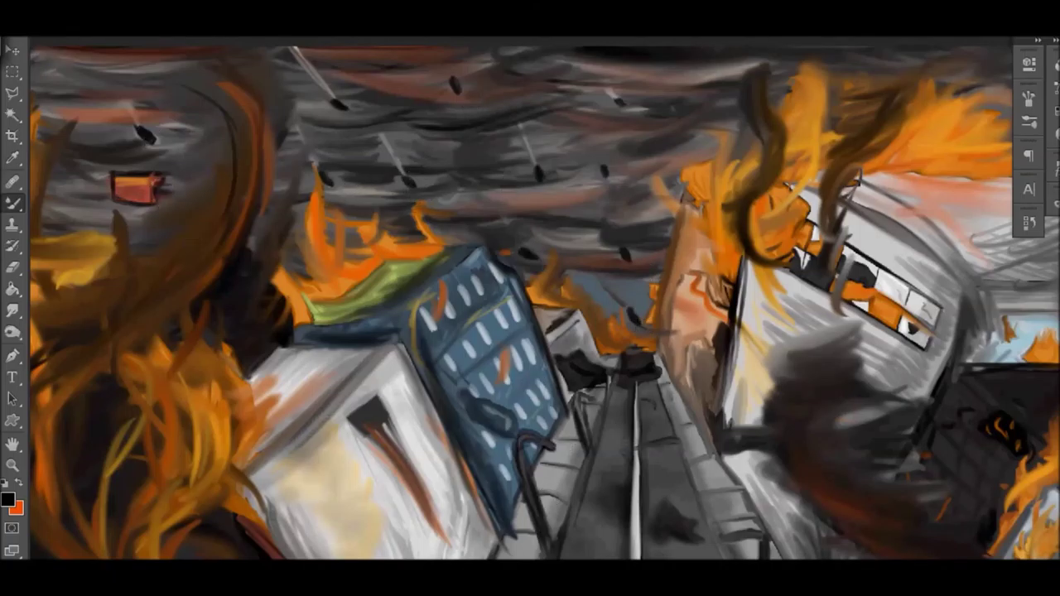
{"action": "scroll", "coordinate": [669, 377], "scroll_direction": "down", "scroll_amount": 3}
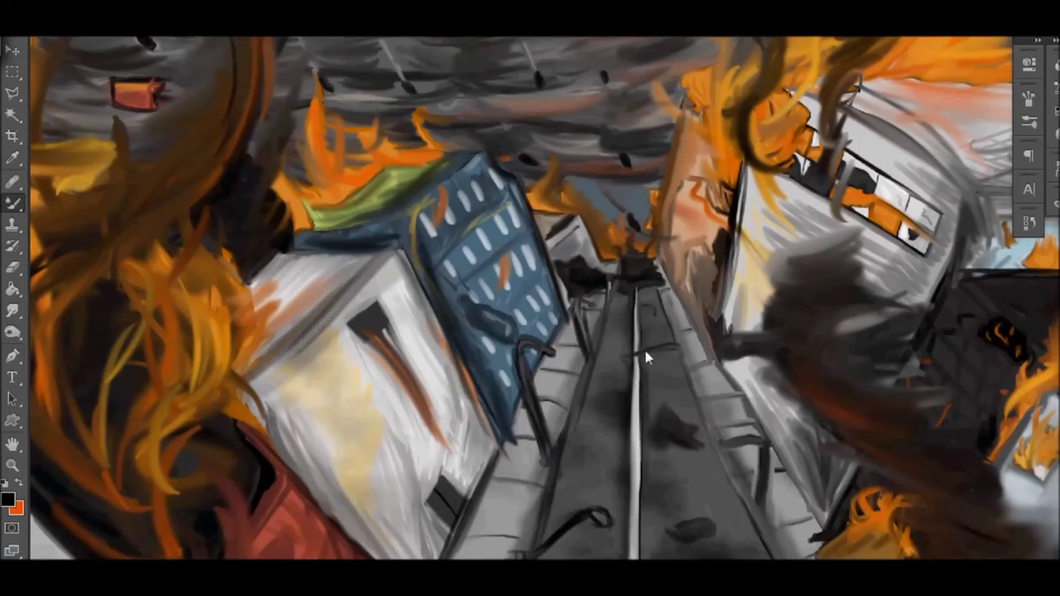
{"action": "mouse_move", "coordinate": [909, 237]}
{"action": "left_mouse_down"}
{"action": "mouse_move", "coordinate": [878, 178]}
{"action": "mouse_move", "coordinate": [811, 183]}
{"action": "mouse_move", "coordinate": [833, 208]}
{"action": "mouse_move", "coordinate": [911, 235]}
{"action": "left_mouse_up"}
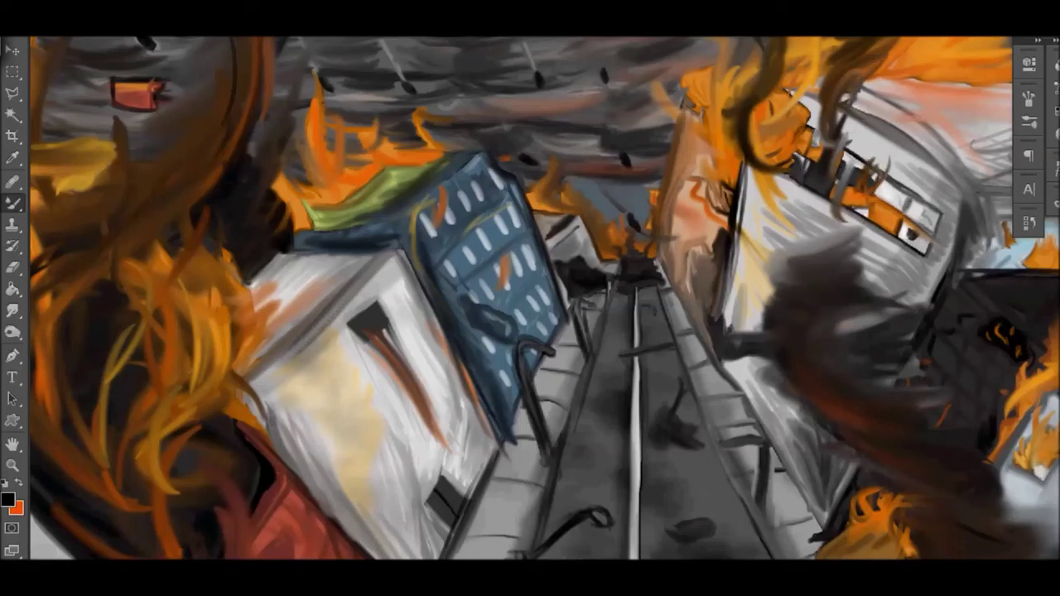
Blend the flames on the left side and behind the blue building, working orange glow into the smoke and nearby walls.
{"action": "key", "text": "ctrl+0"}
{"action": "right_click", "coordinate": [44, 176]}
{"action": "key", "text": "Escape"}
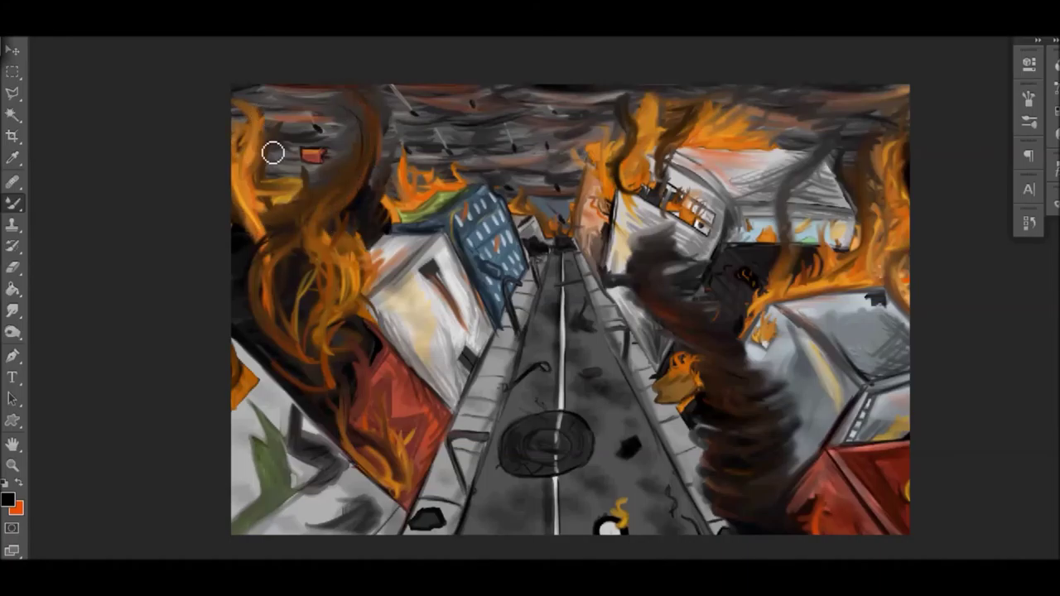
{"action": "left_click_drag", "start_coordinate": [585, 212], "coordinate": [605, 177]}
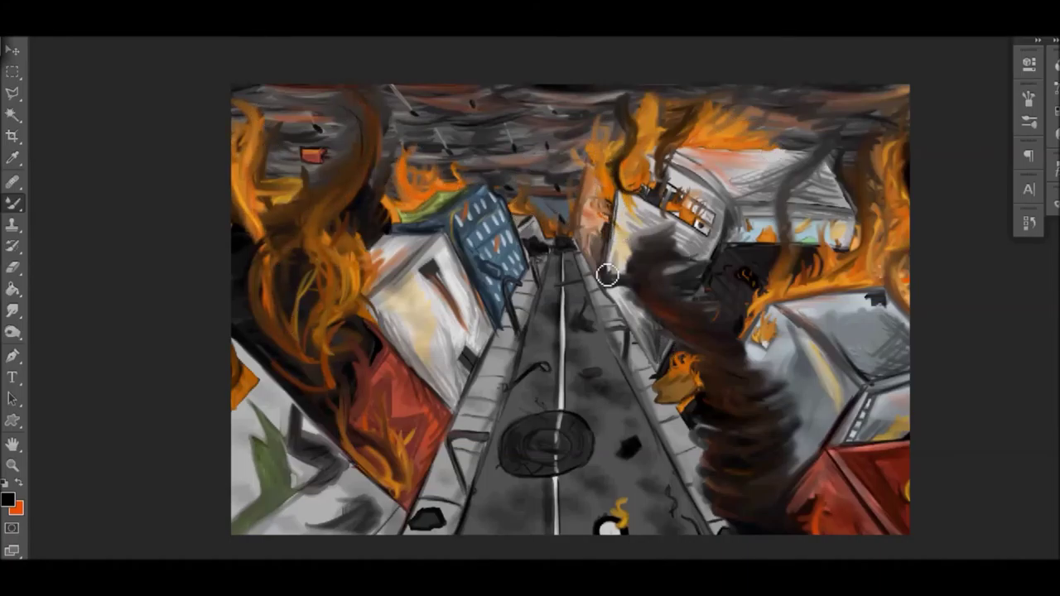
{"action": "left_click_drag", "start_coordinate": [293, 262], "coordinate": [244, 208]}
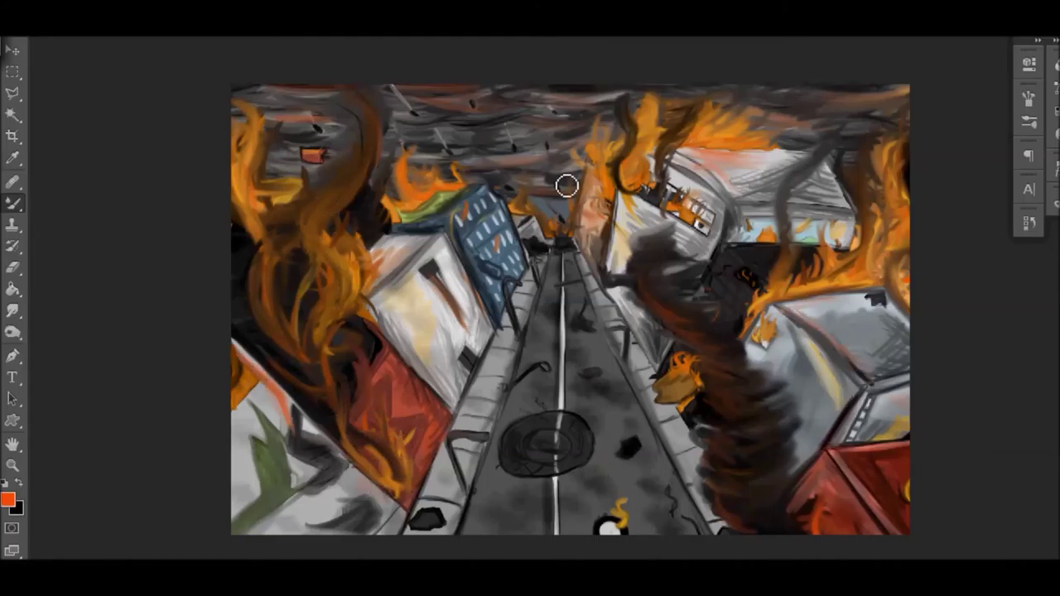
Set the foreground to a lighter orange and brush warm reflections onto the road edges, smoke and falling streaks in the sky.
{"action": "left_click", "coordinate": [7, 498]}
{"action": "left_click", "coordinate": [734, 75]}
{"action": "left_click", "coordinate": [946, 55]}
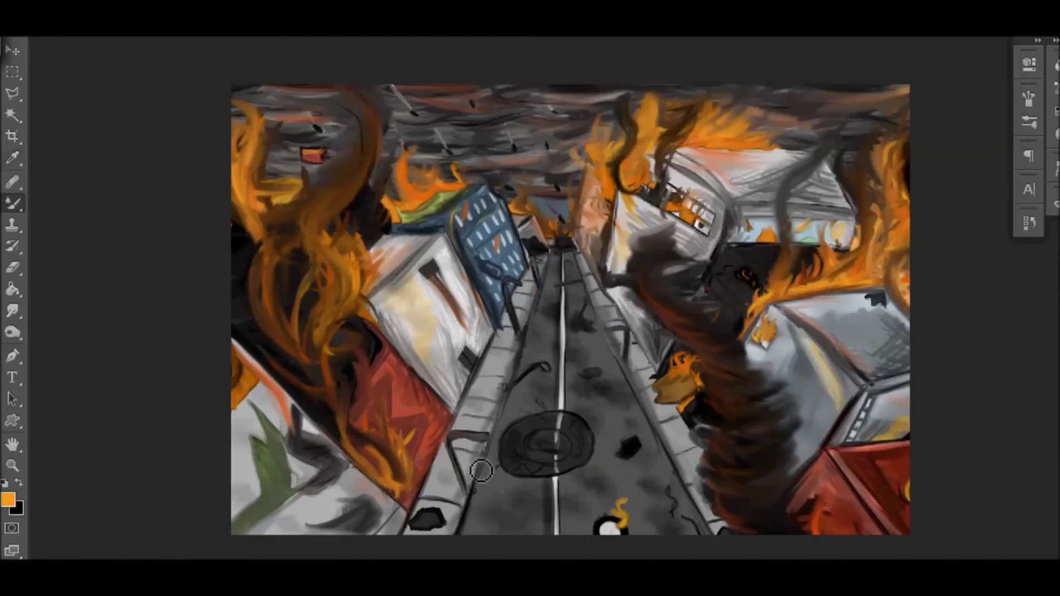
{"action": "left_click_drag", "start_coordinate": [486, 463], "coordinate": [490, 530]}
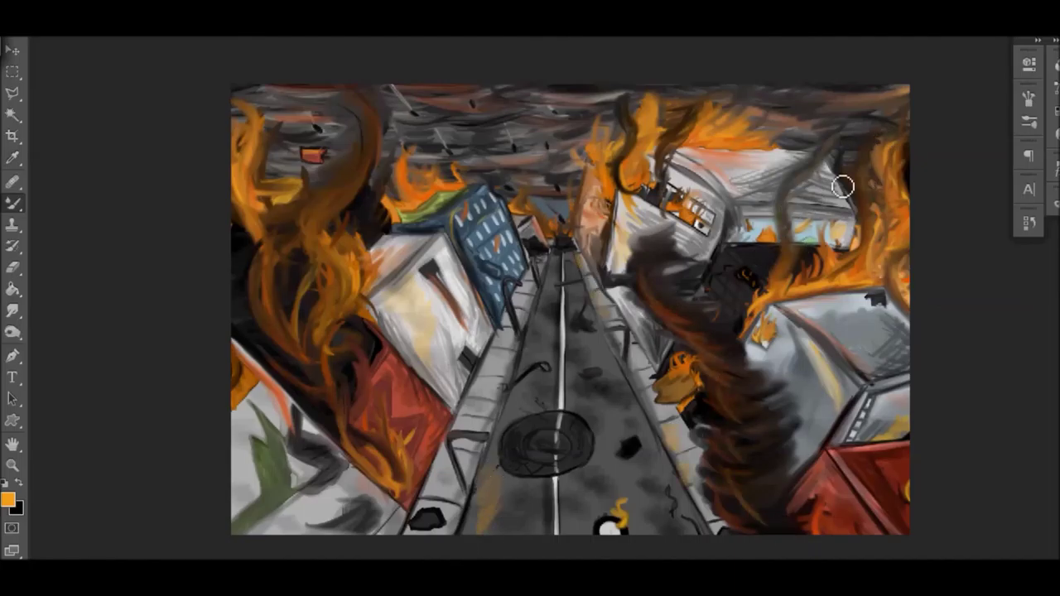
{"action": "left_click_drag", "start_coordinate": [388, 85], "coordinate": [413, 111]}
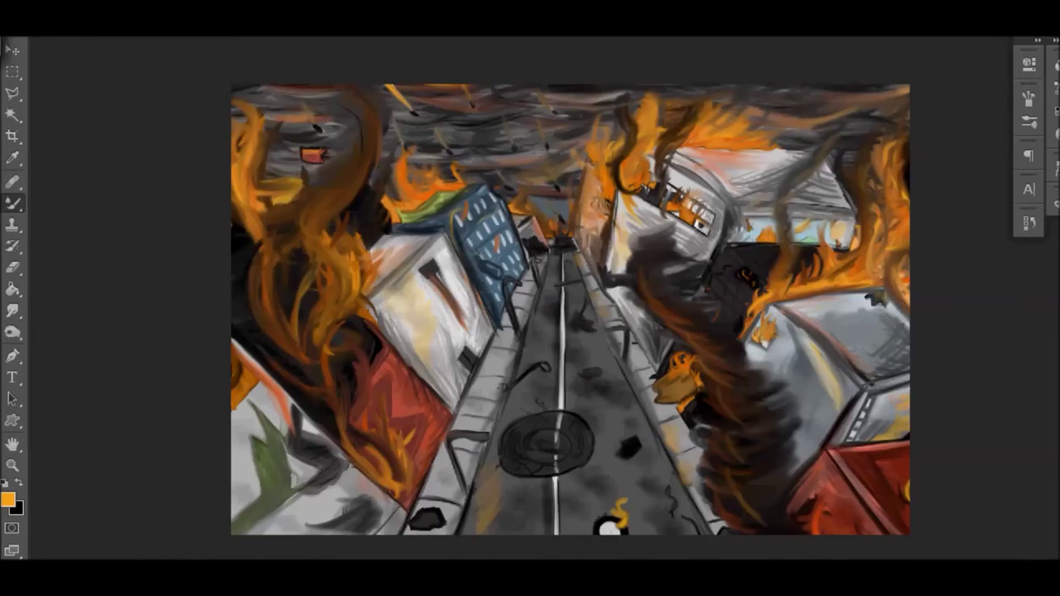
Swap to black and add hatching to the grey right building, the kerbs and the manhole cover.
{"action": "key", "text": "ctrl+plus"}
{"action": "key", "text": "x"}
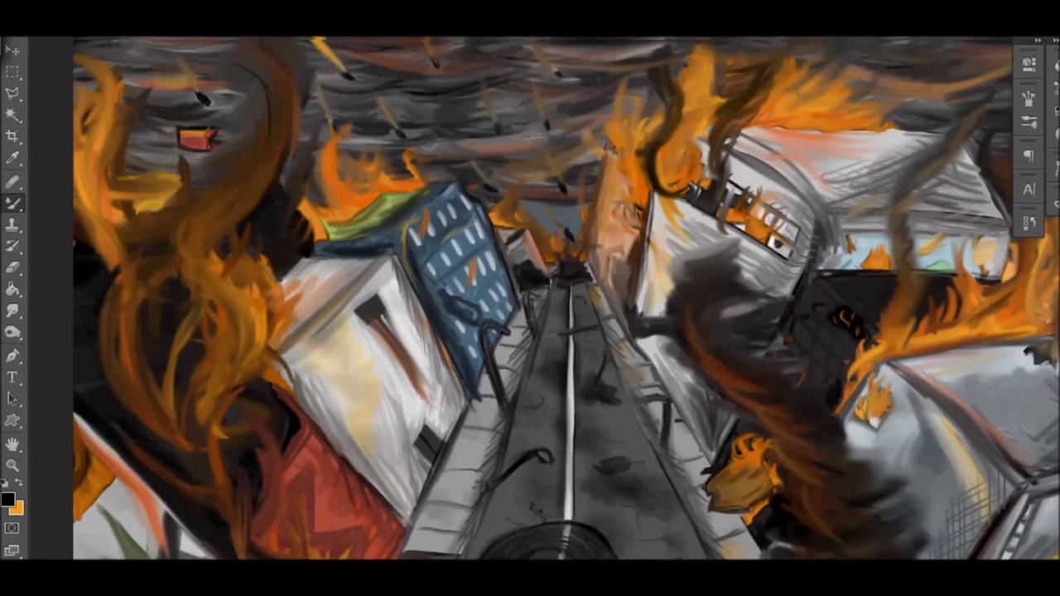
{"action": "key", "text": "ctrl+0"}
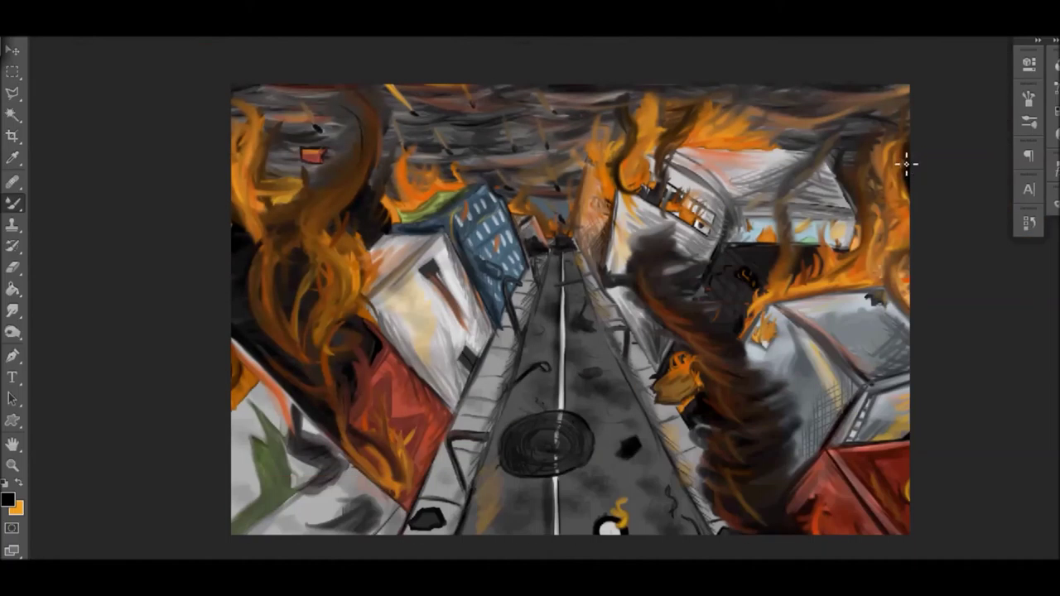
Switch to the Brush tool with a spatter tip and dab black texture over the smoke, outer flames and road.
{"action": "key", "text": "F7"}
{"action": "key", "text": "F7"}
{"action": "key", "text": "b"}
{"action": "left_click", "coordinate": [163, 176]}
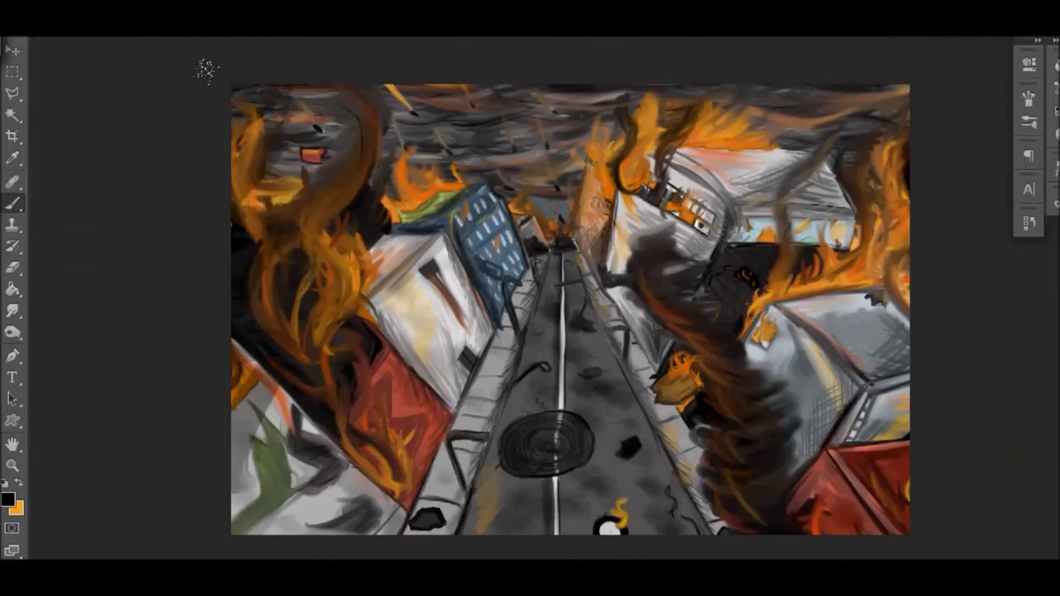
{"action": "left_click_drag", "start_coordinate": [712, 414], "coordinate": [733, 451]}
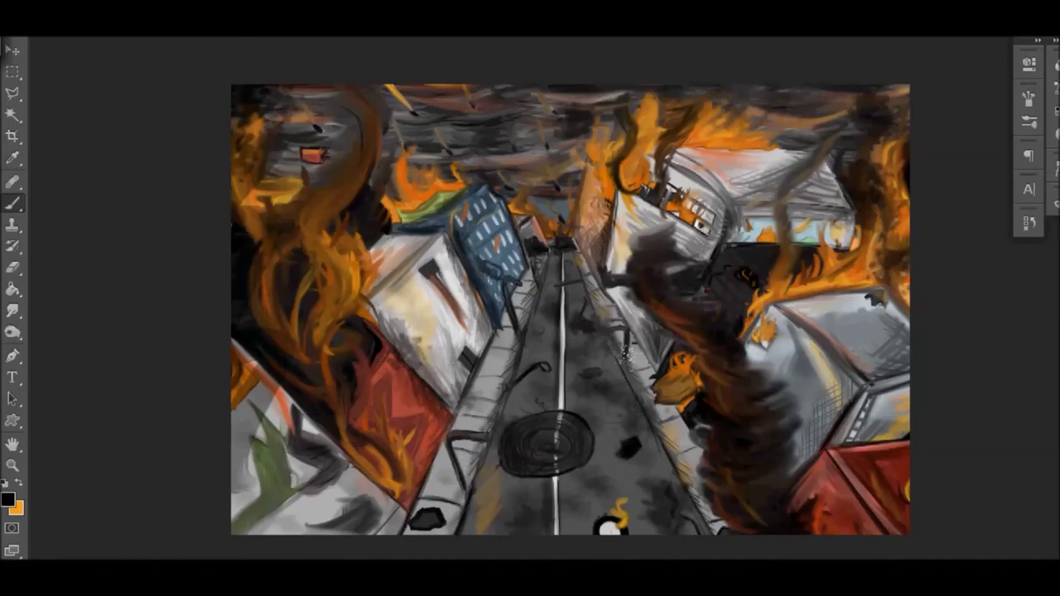
Adjust the brush, swap to orange and dab warm textured patches into the stormy sky.
{"action": "right_click", "coordinate": [182, 163]}
{"action": "key", "text": "Escape"}
{"action": "key", "text": "x"}
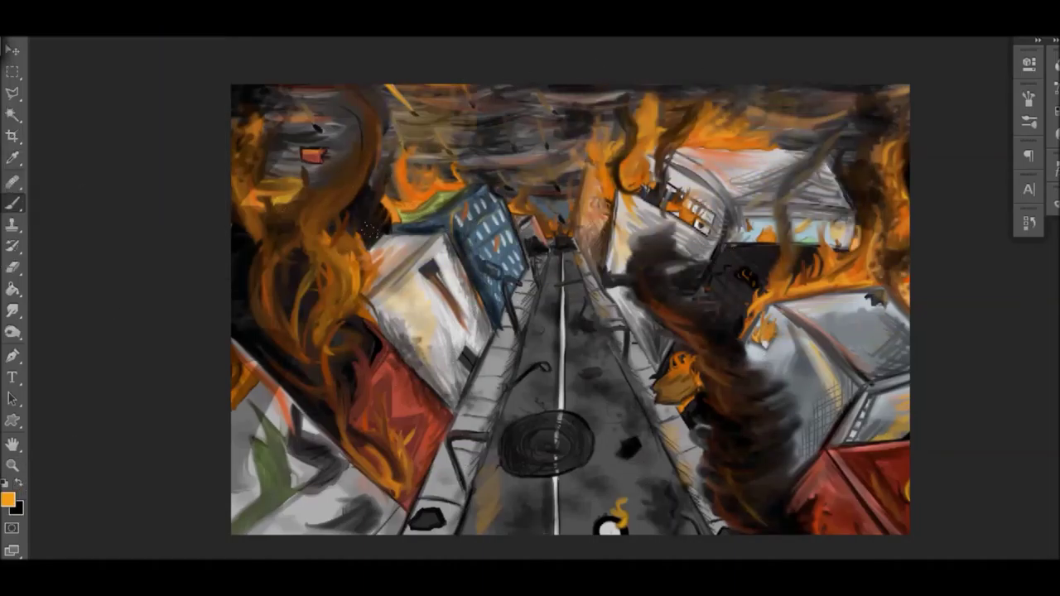
Choose a bright yellow, paint highlights along the flames and smoke, and scatter yellow and orange sparks across the scene.
{"action": "right_click", "coordinate": [194, 160]}
{"action": "left_click", "coordinate": [8, 499]}
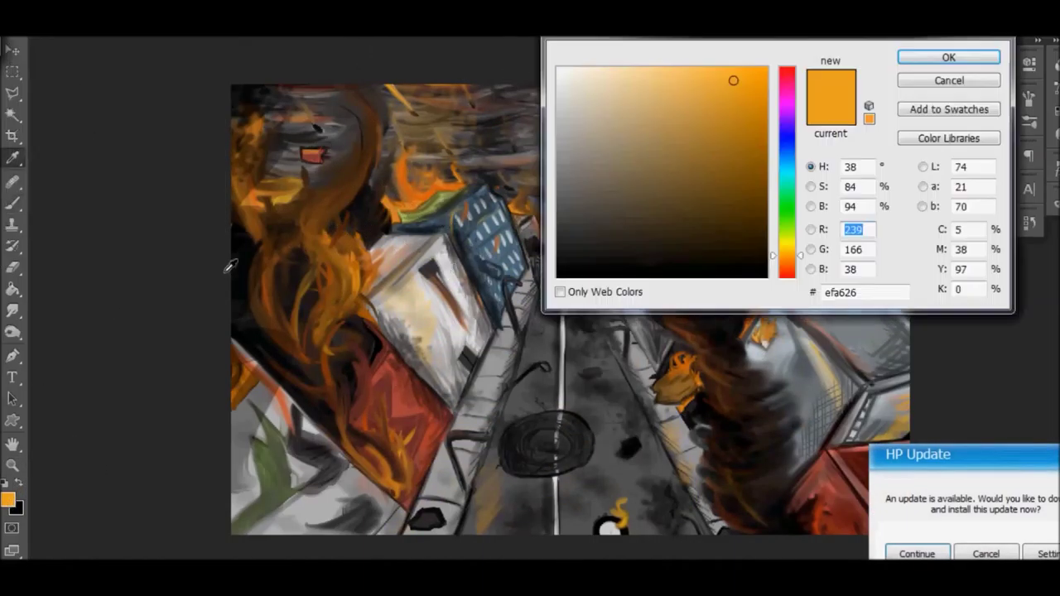
{"action": "key", "text": "Return"}
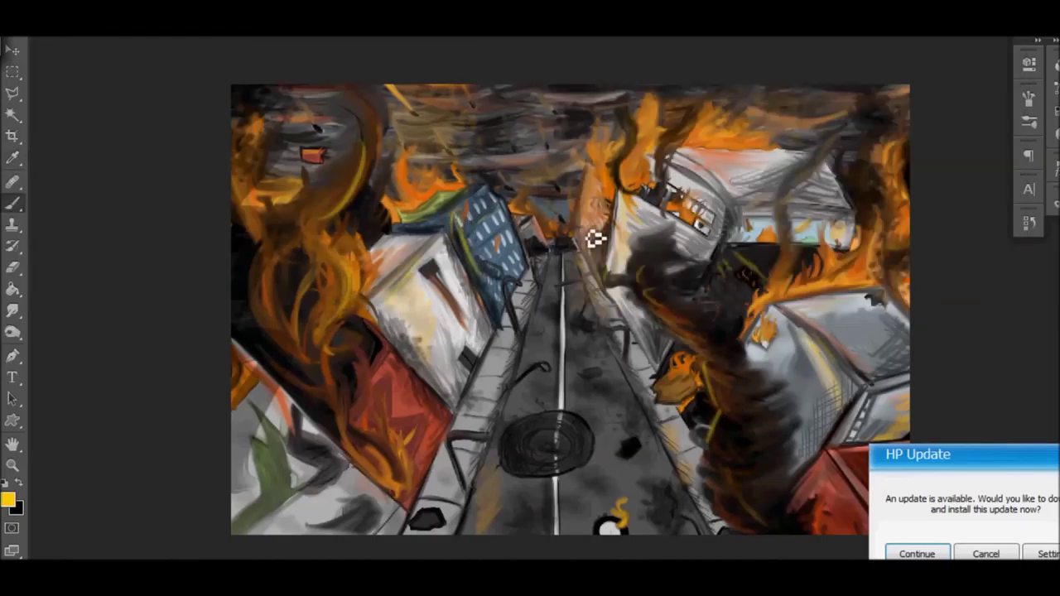
{"action": "left_click_drag", "start_coordinate": [428, 201], "coordinate": [270, 350]}
{"action": "key", "text": "Return"}
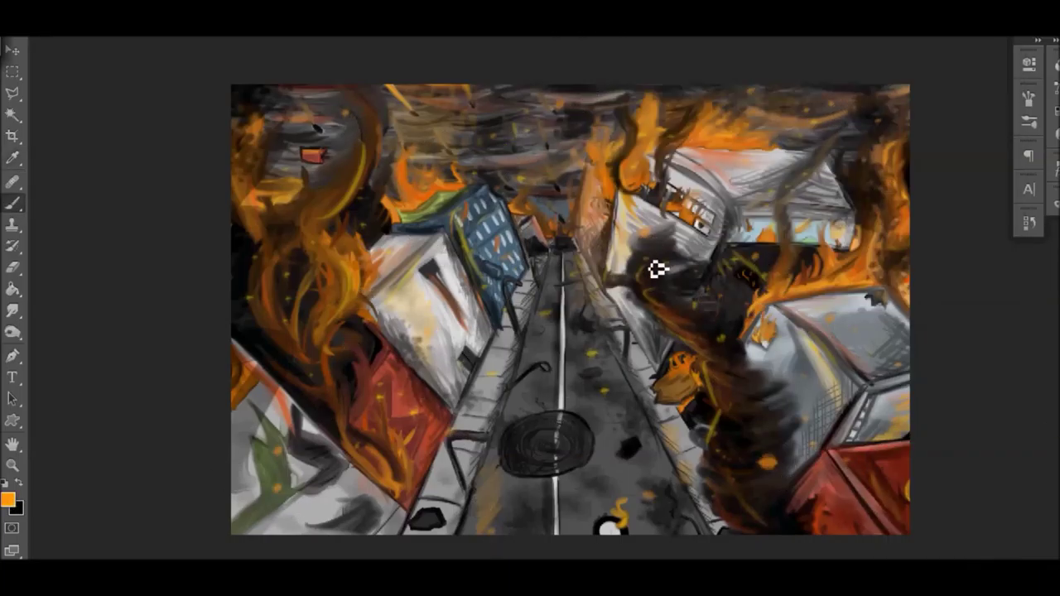
Swap to black, adjust the spatter brush and dab dark specks over the sky and the right-hand buildings.
{"action": "key", "text": "F5"}
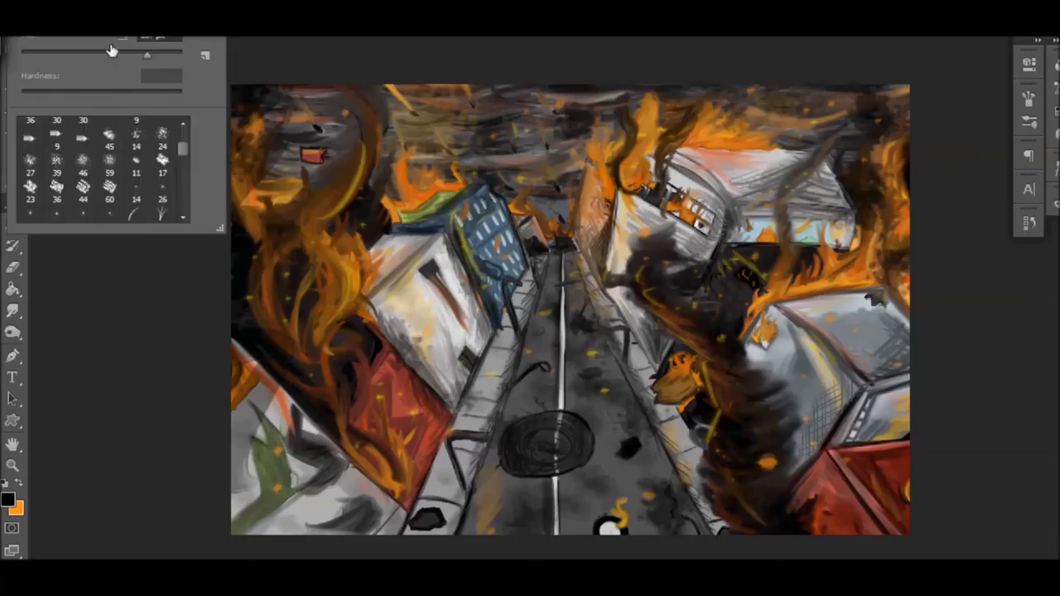
{"action": "key", "text": "F5"}
{"action": "key", "text": "x"}
{"action": "key", "text": "F5"}
{"action": "key", "text": "F5"}
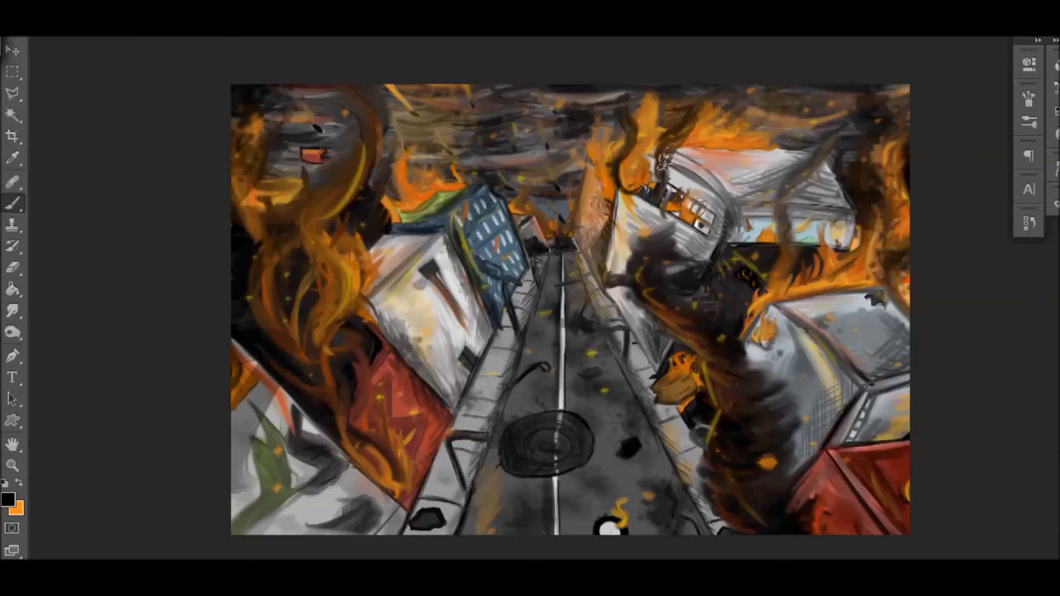
{"action": "key", "text": "F7"}
{"action": "key", "text": "F7"}
{"action": "key", "text": "F7"}
{"action": "left_click", "coordinate": [331, 102]}
{"action": "left_click_drag", "start_coordinate": [919, 188], "coordinate": [892, 187]}
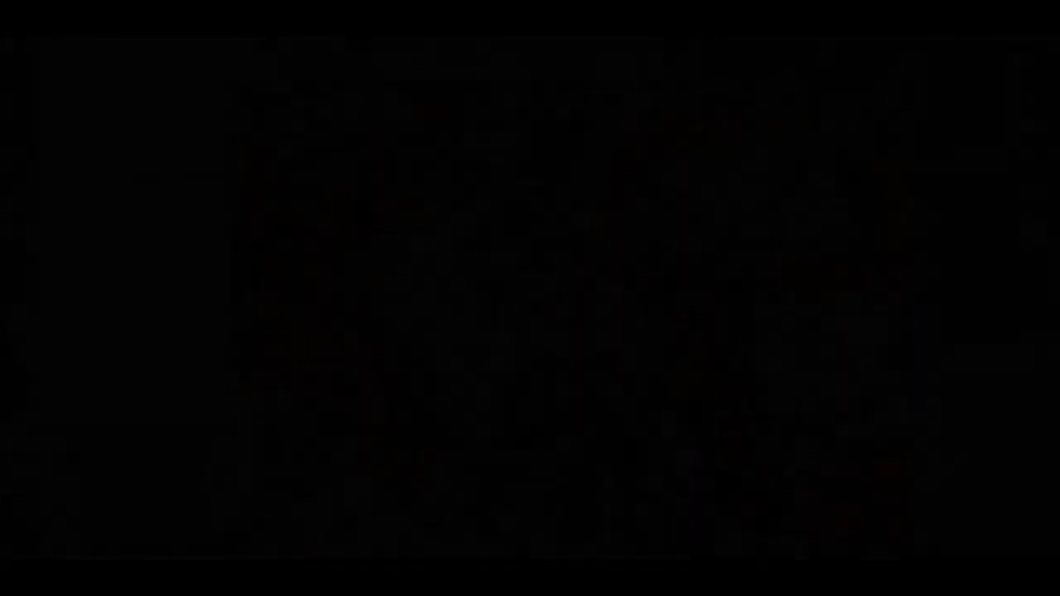